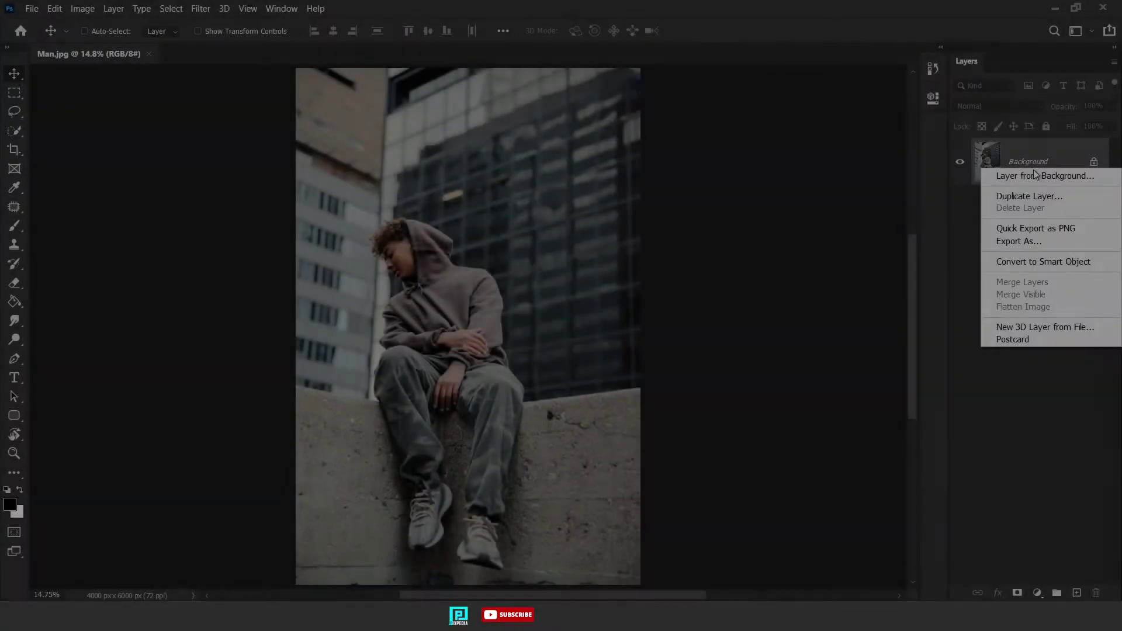
# - Duplicate the Background layer and select the man with Select Subject
pyautogui.click(1029, 196)
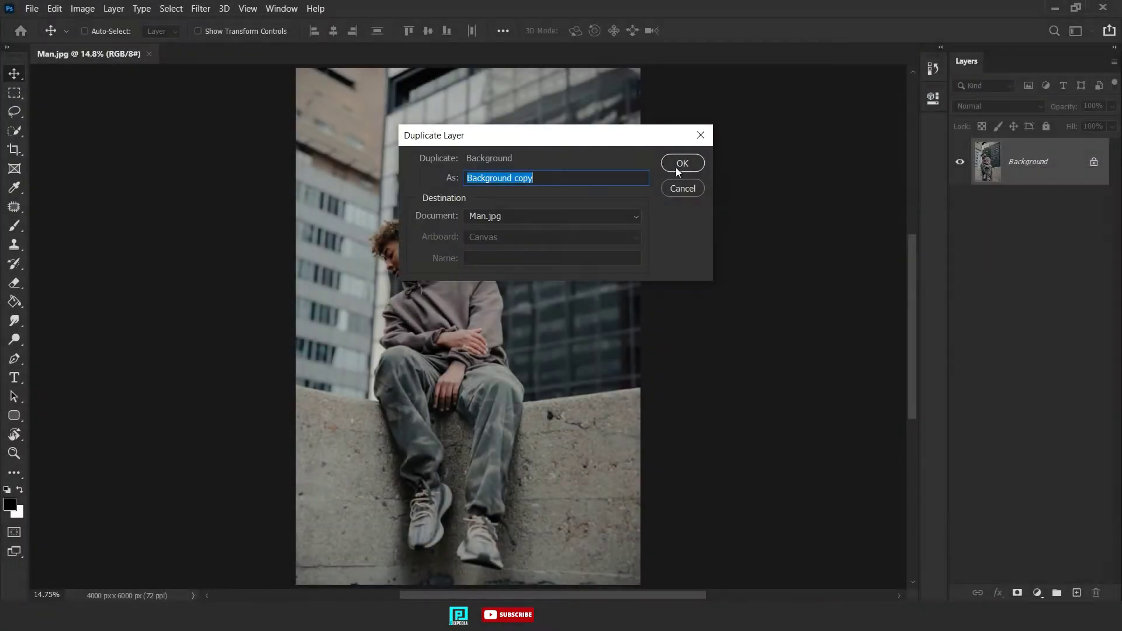
pyautogui.click(676, 165)
pyautogui.click(14, 130)
pyautogui.click(422, 31)
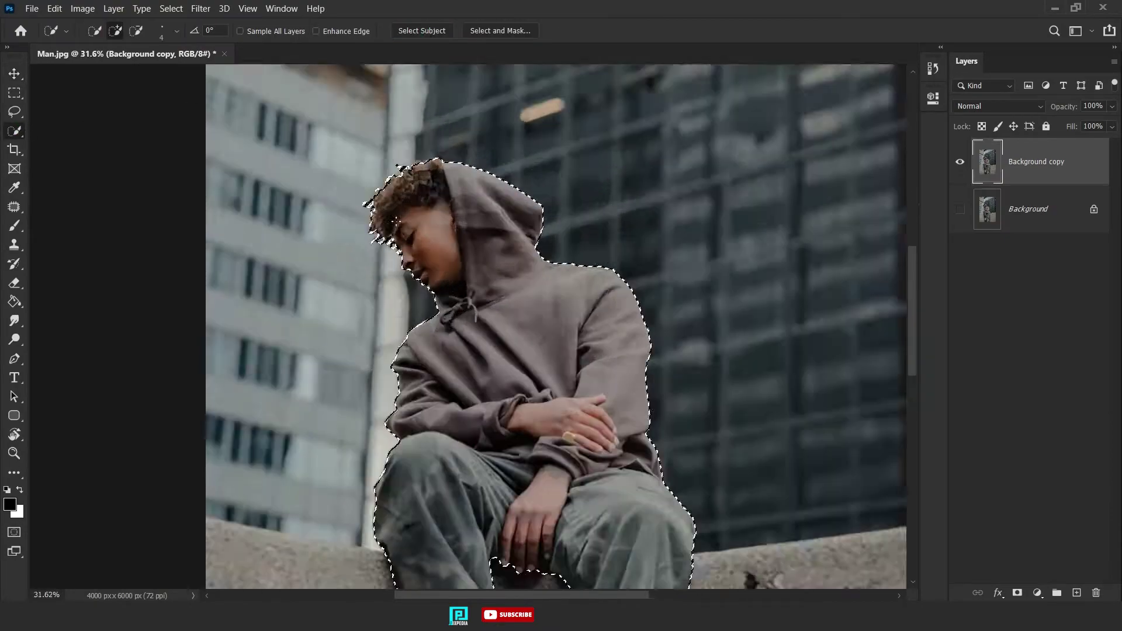
pyautogui.scroll(10, 397, 245)
pyautogui.scroll(3, 389, 424)
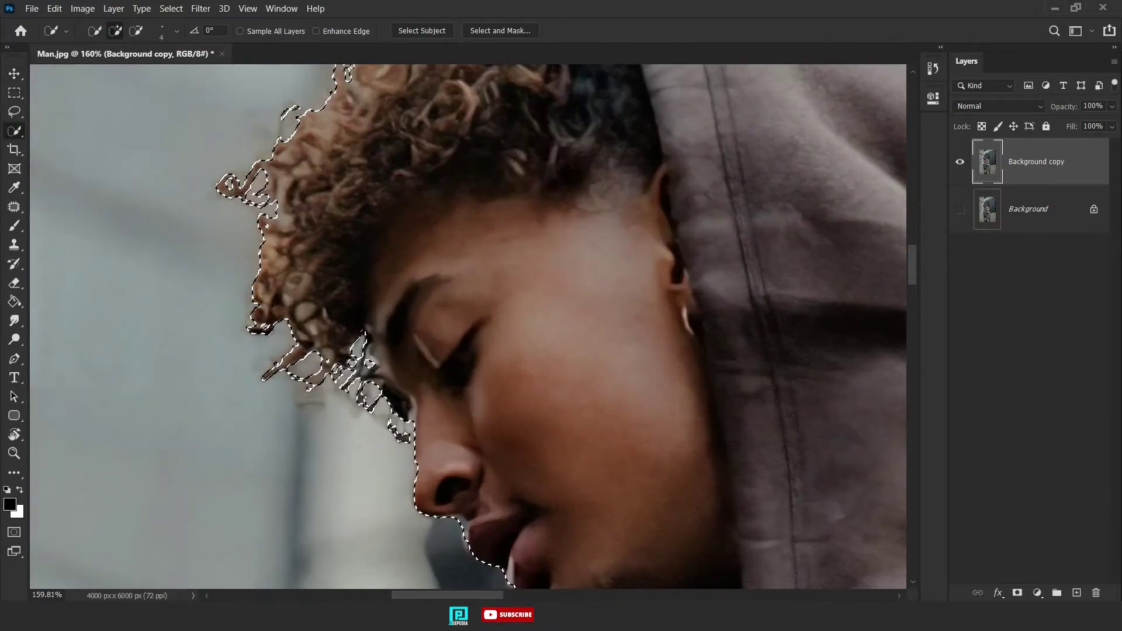
pyautogui.scroll(2, 476, 436)
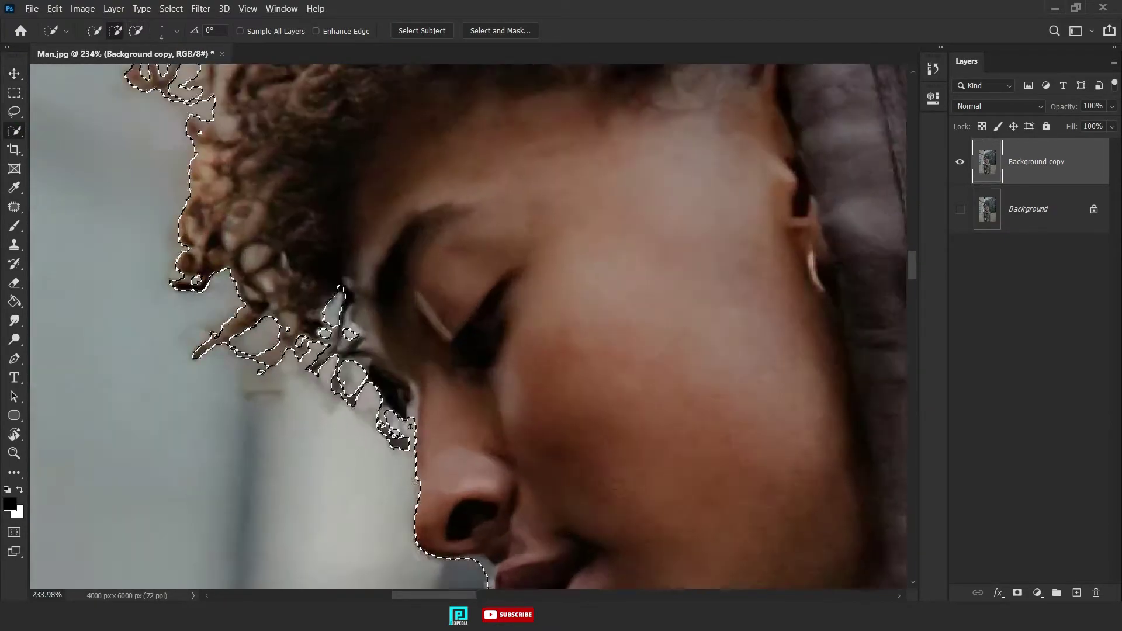
pyautogui.scroll(-4, 476, 437)
pyautogui.scroll(-5, 476, 436)
pyautogui.scroll(-5, 476, 437)
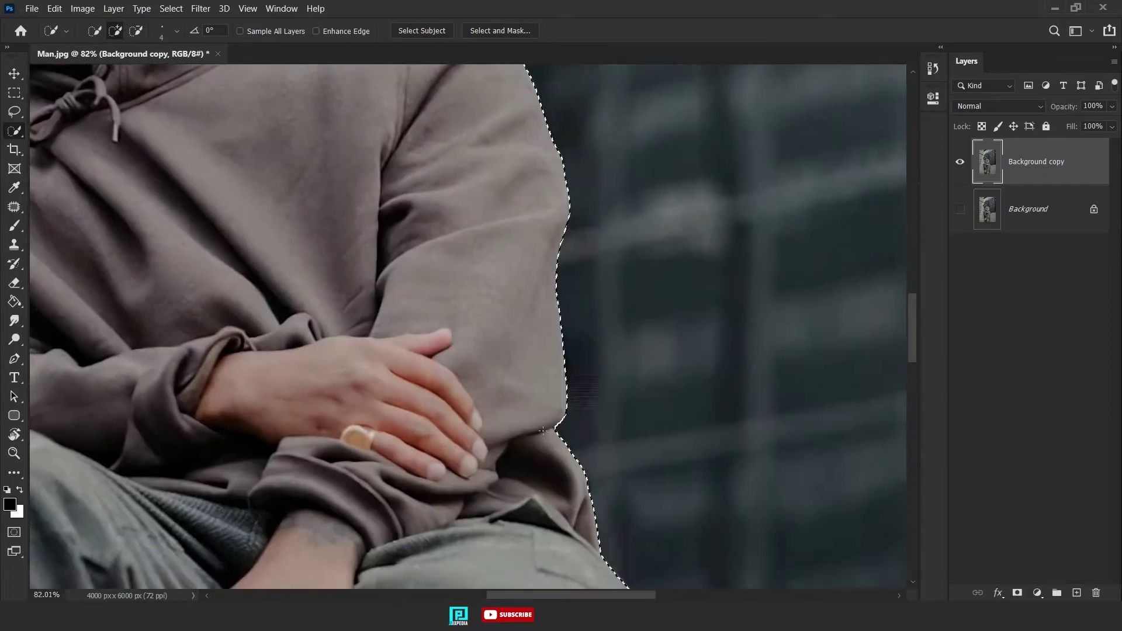
pyautogui.scroll(-5, 476, 436)
# - Add the wall to the selection with the Polygonal Lasso
pyautogui.click(14, 111)
pyautogui.click(64, 126)
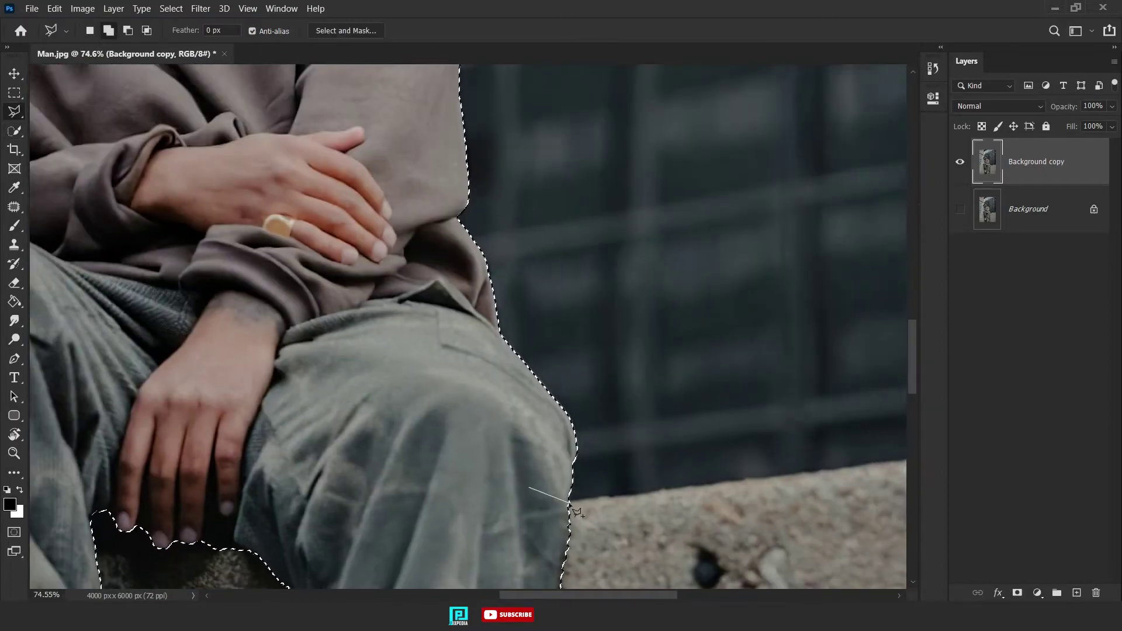
pyautogui.scroll(-5, 577, 513)
pyautogui.click(754, 388)
pyautogui.scroll(-5, 606, 517)
pyautogui.click(605, 513)
pyautogui.click(567, 555)
pyautogui.click(288, 568)
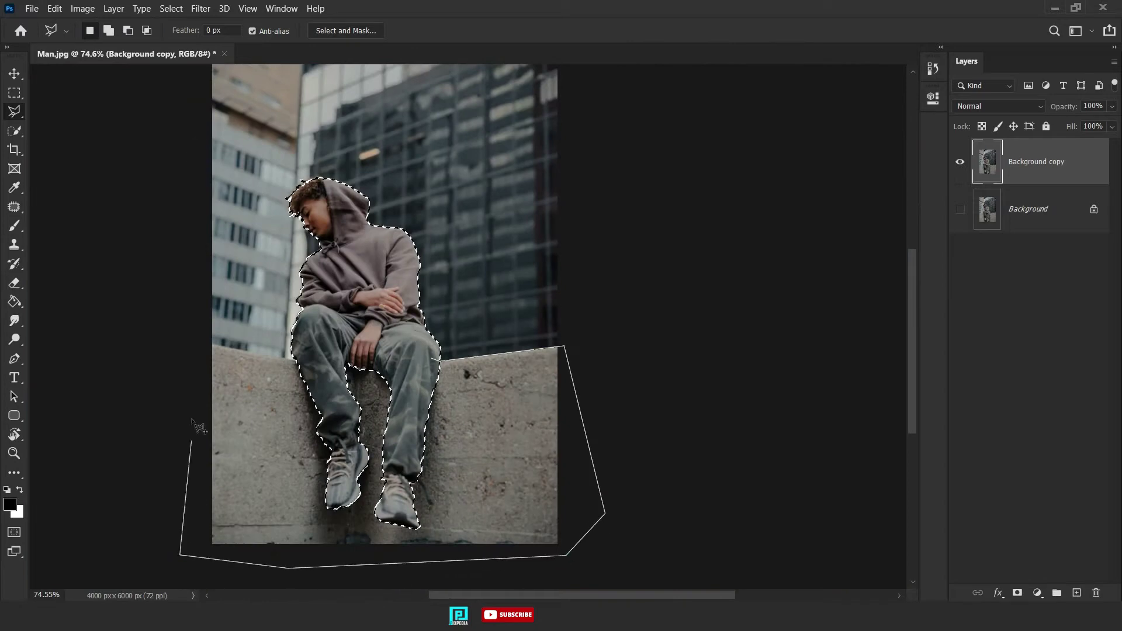
pyautogui.scroll(3, 193, 420)
pyautogui.click(663, 438)
pyautogui.scroll(-5, 661, 437)
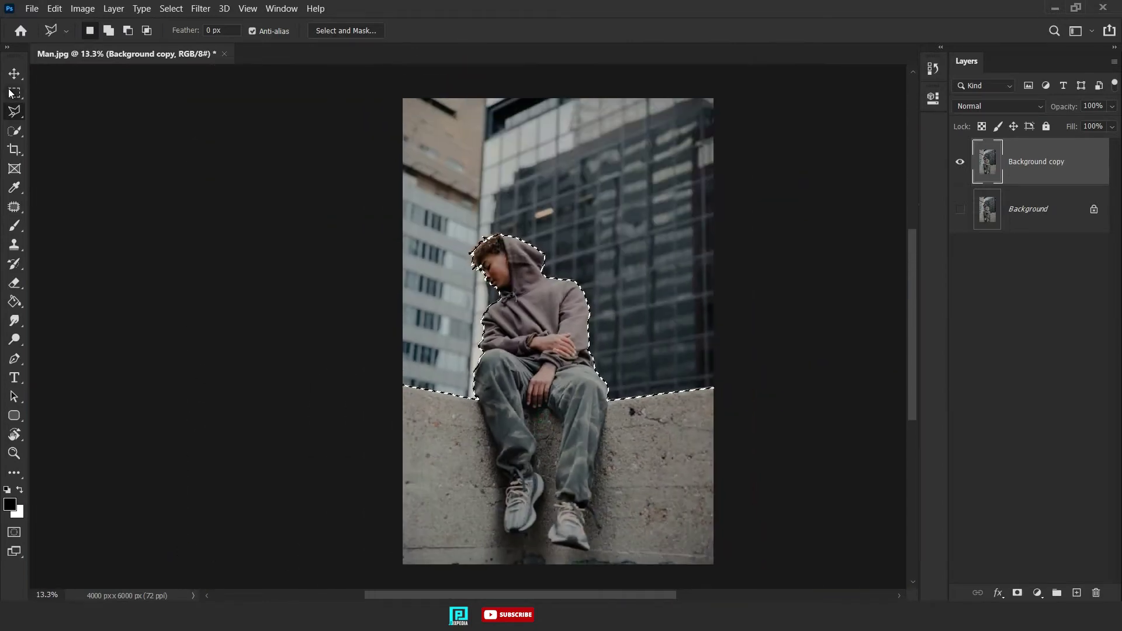
# - Mask the Background copy to hide the sky and fill a new layer below with black
pyautogui.press('v')
pyautogui.click(1017, 593)
pyautogui.keyDown('ctrl'); pyautogui.click(1076, 593); pyautogui.keyUp('ctrl')
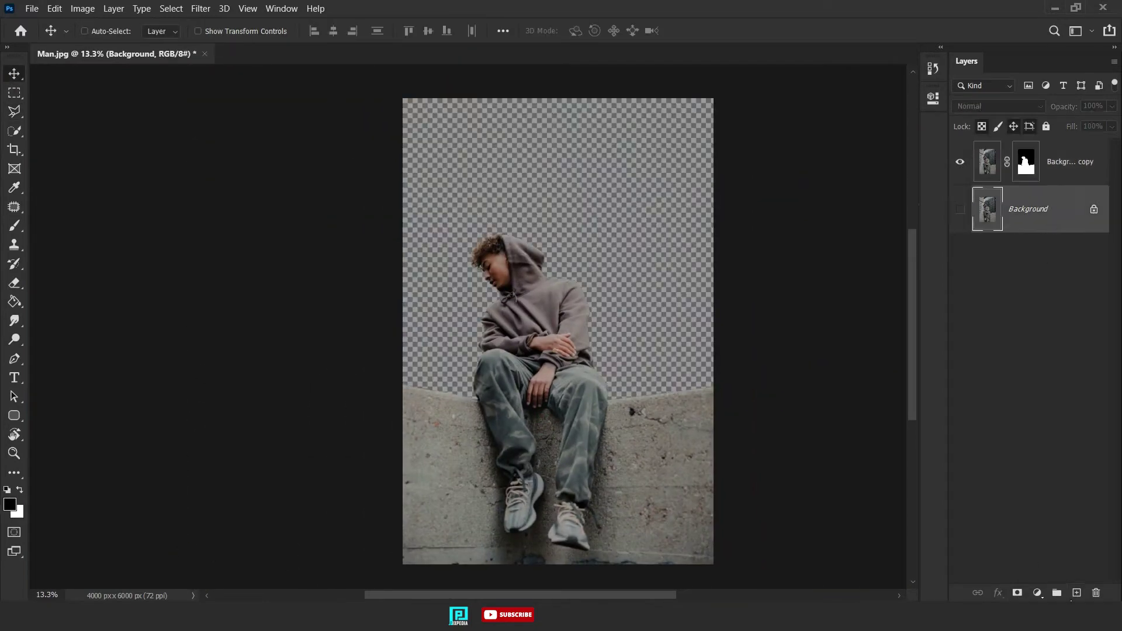
pyautogui.click(15, 302)
pyautogui.click(597, 304)
pyautogui.press('v')
# - Refine the mask's hair edges in Select and Mask and apply them
pyautogui.doubleClick(1026, 164)
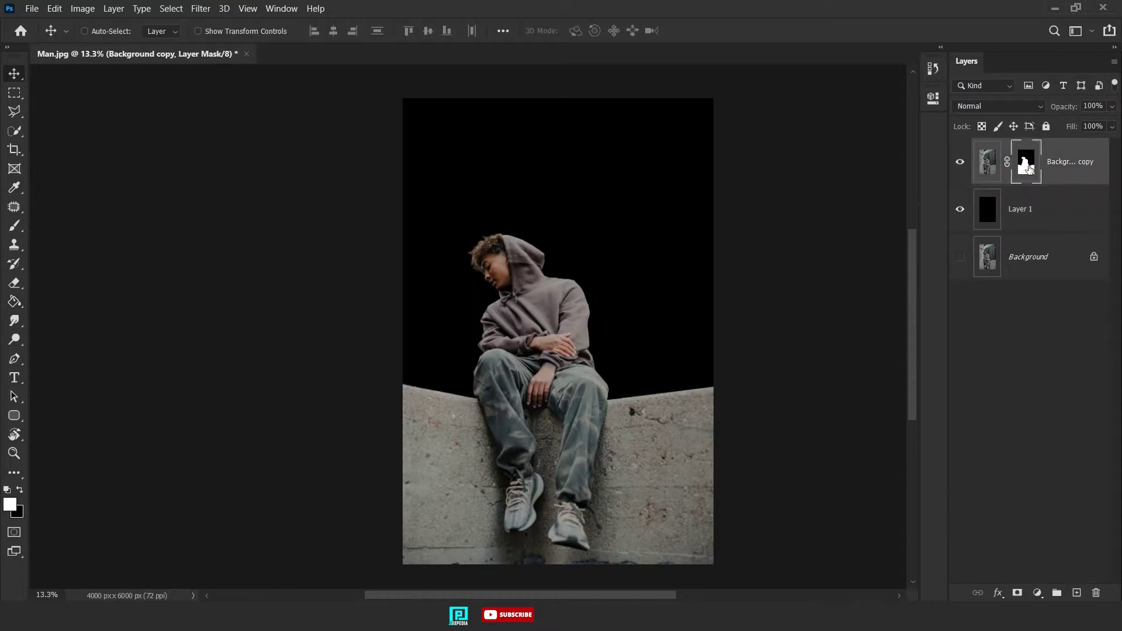
pyautogui.scroll(5, 357, 266)
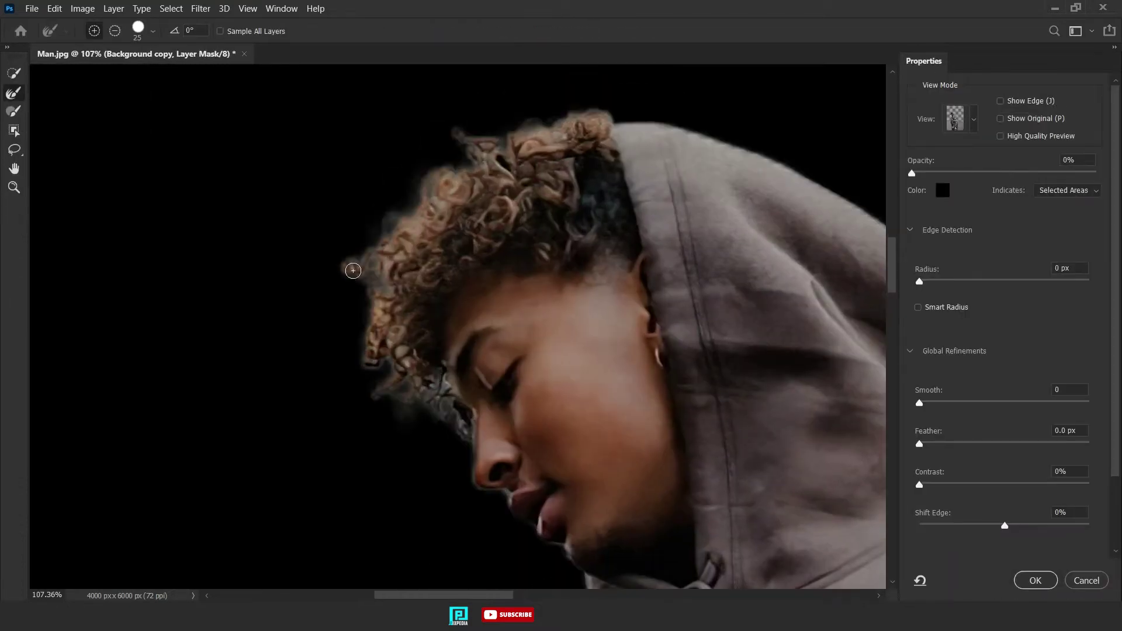
pyautogui.scroll(1, 421, 391)
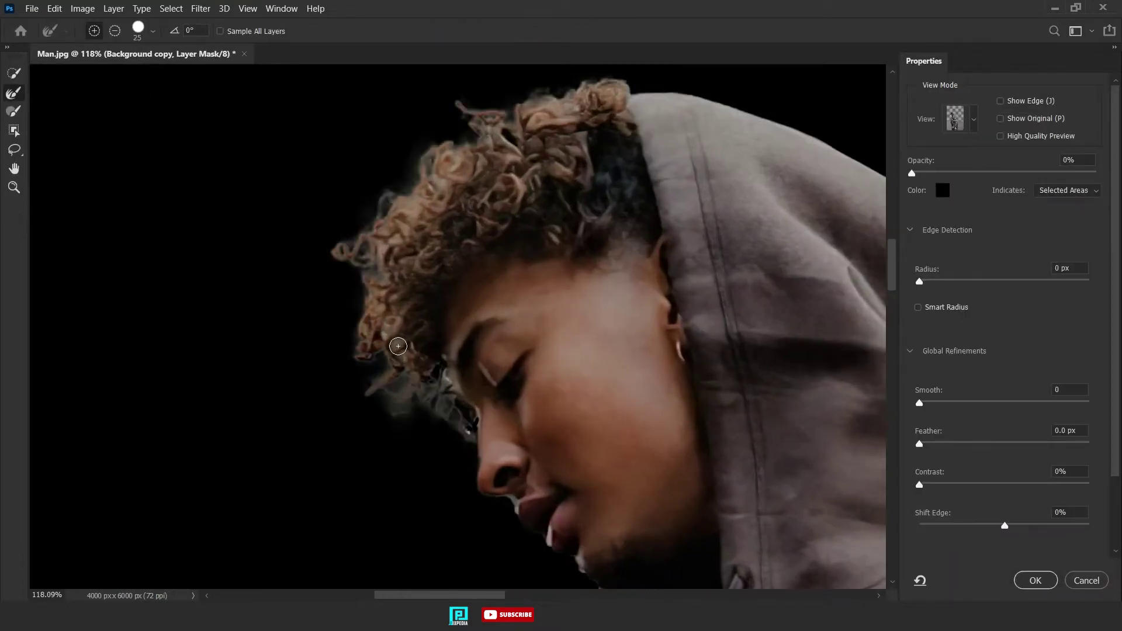
pyautogui.scroll(-2, 336, 297)
pyautogui.click(1035, 580)
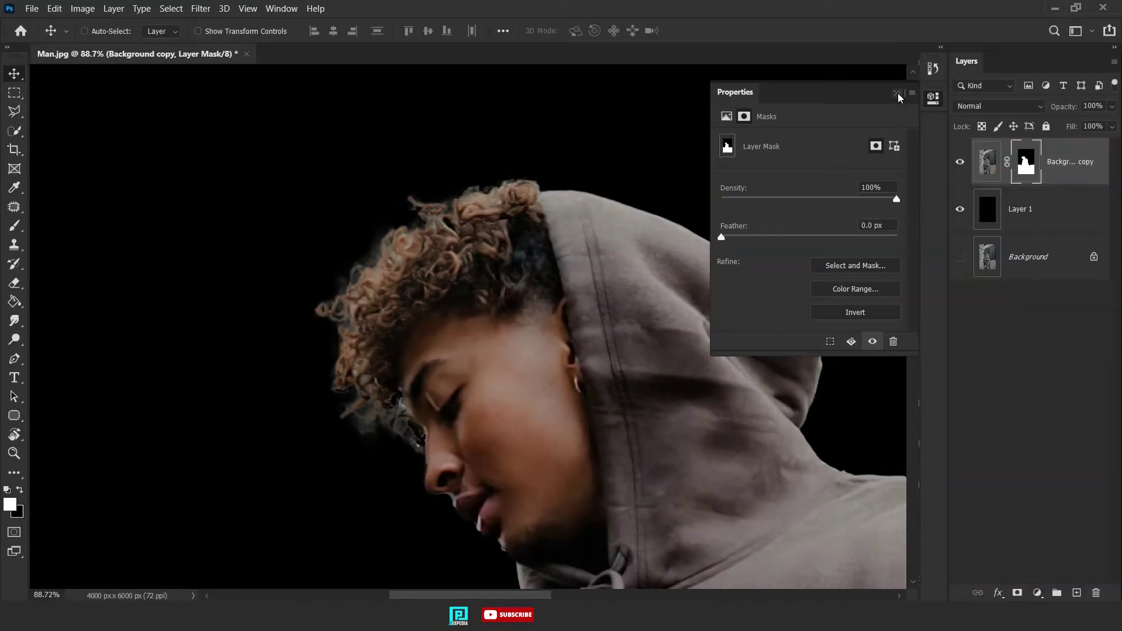
pyautogui.click(960, 208)
pyautogui.scroll(-3, 601, 393)
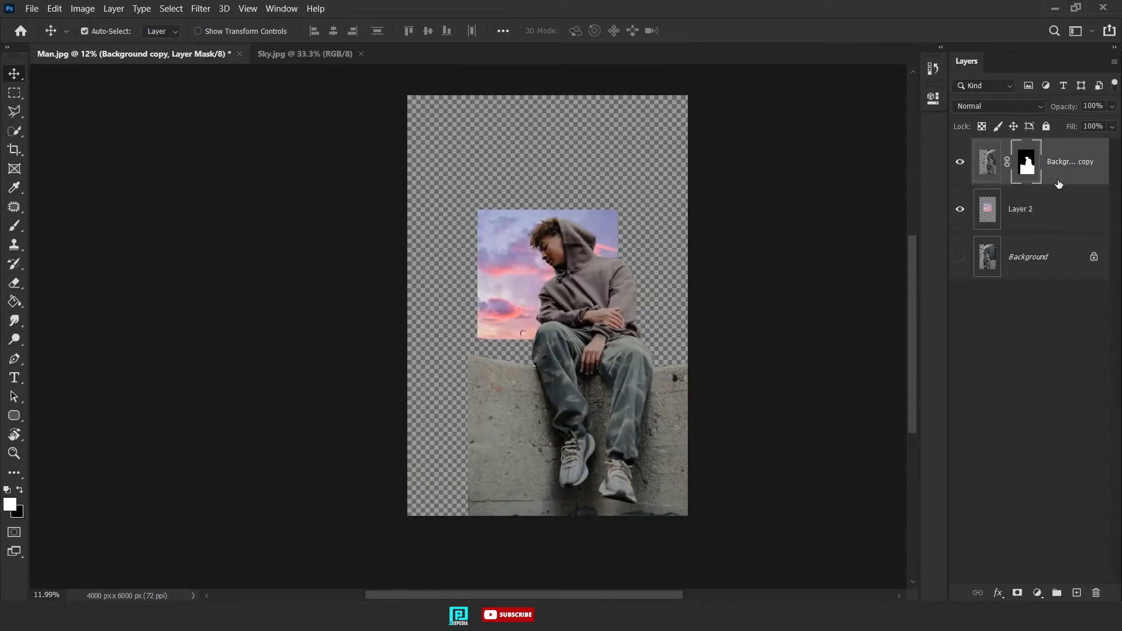
# - Select the lower-left wall gap and enlarge the sky layer to fill the canvas top
pyautogui.press('m')
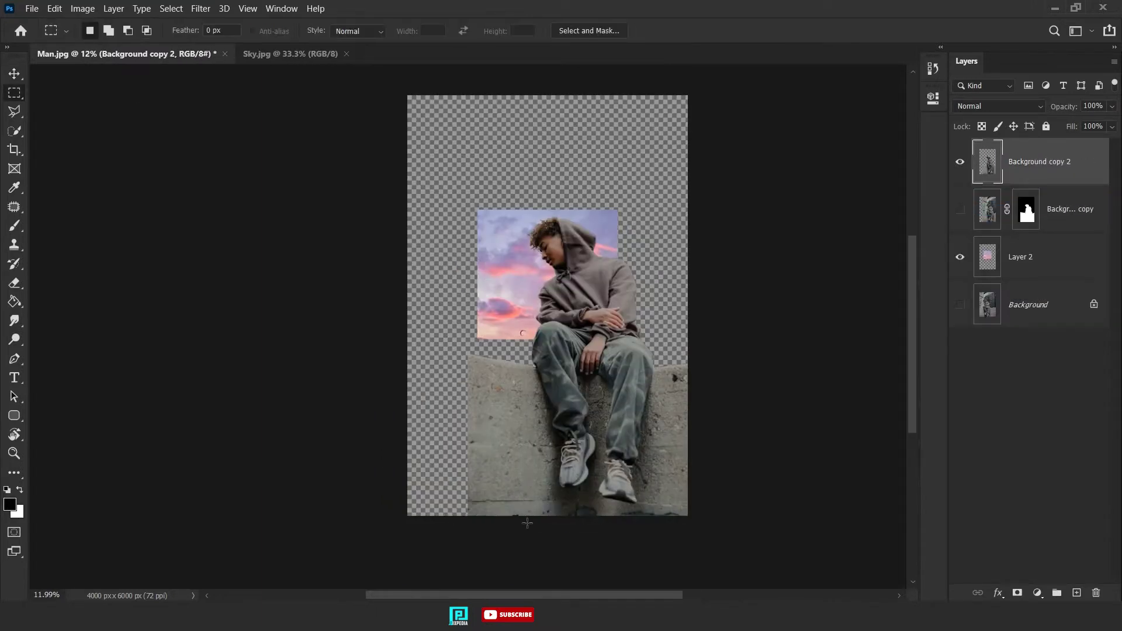
pyautogui.moveTo(527, 523); pyautogui.dragTo(359, 333)
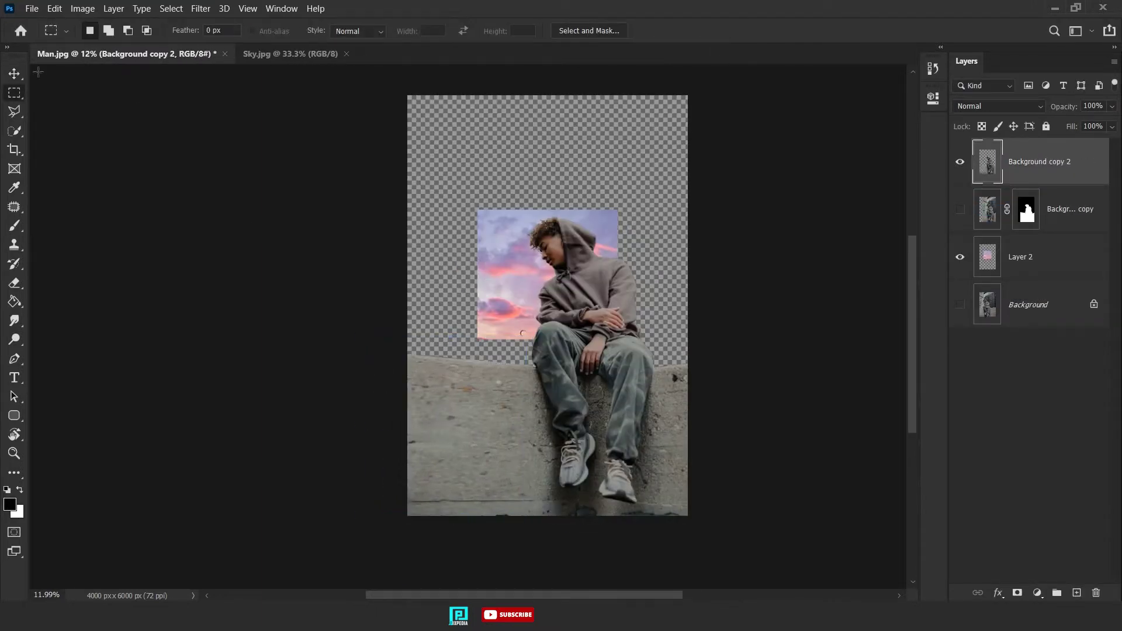
pyautogui.click(1020, 256)
pyautogui.hotkey('ctrl', 't')
pyautogui.moveTo(618, 339)
pyautogui.mouseDown()
pyautogui.moveTo(627, 306)
pyautogui.moveTo(704, 325)
pyautogui.mouseUp()
pyautogui.press('Return')
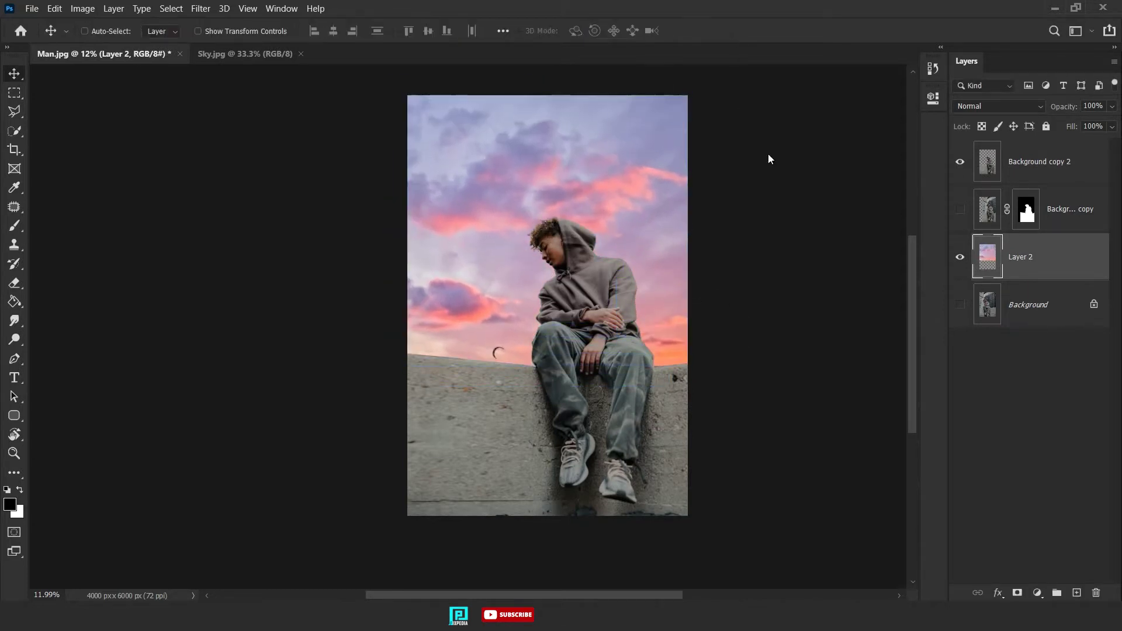
# - Flip the sky layer horizontally
pyautogui.hotkey('ctrl', 't')
pyautogui.rightClick(605, 256)
pyautogui.click(642, 499)
pyautogui.press('Return')
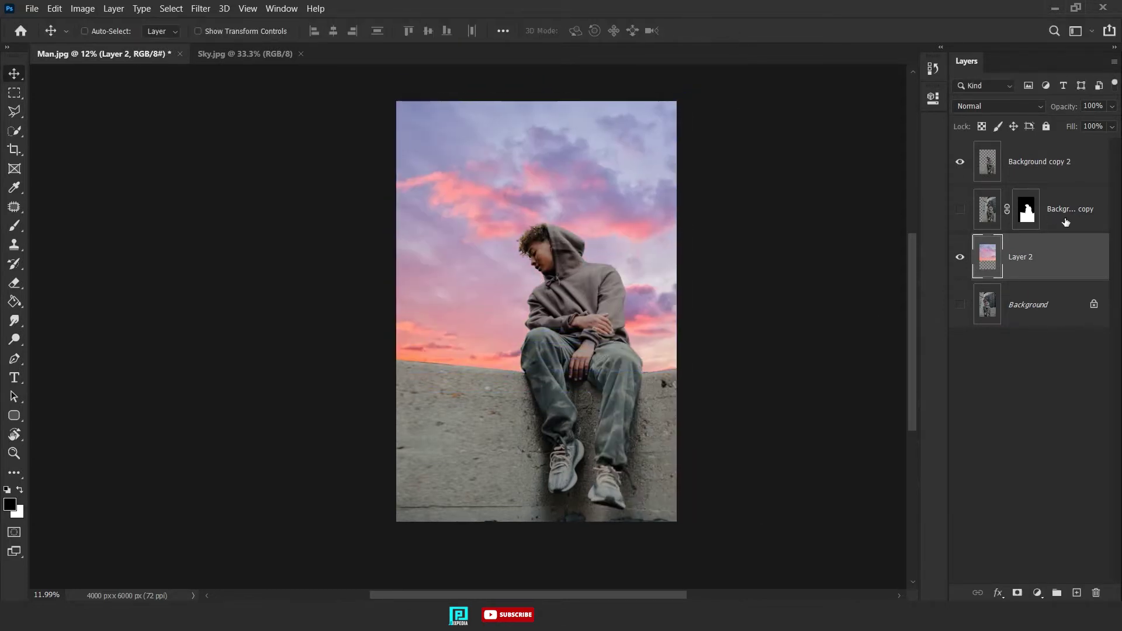
# - Group the two man layers into a group named 'Man'
pyautogui.click(1065, 222)
pyautogui.keyDown('shift'); pyautogui.click(1084, 168); pyautogui.keyUp('shift')
pyautogui.moveTo(1084, 168); pyautogui.dragTo(1057, 592)
pyautogui.doubleClick(1011, 147)
pyautogui.write('Man')
# - Add a Curves adjustment layer above the sky layer
pyautogui.click(1038, 178)
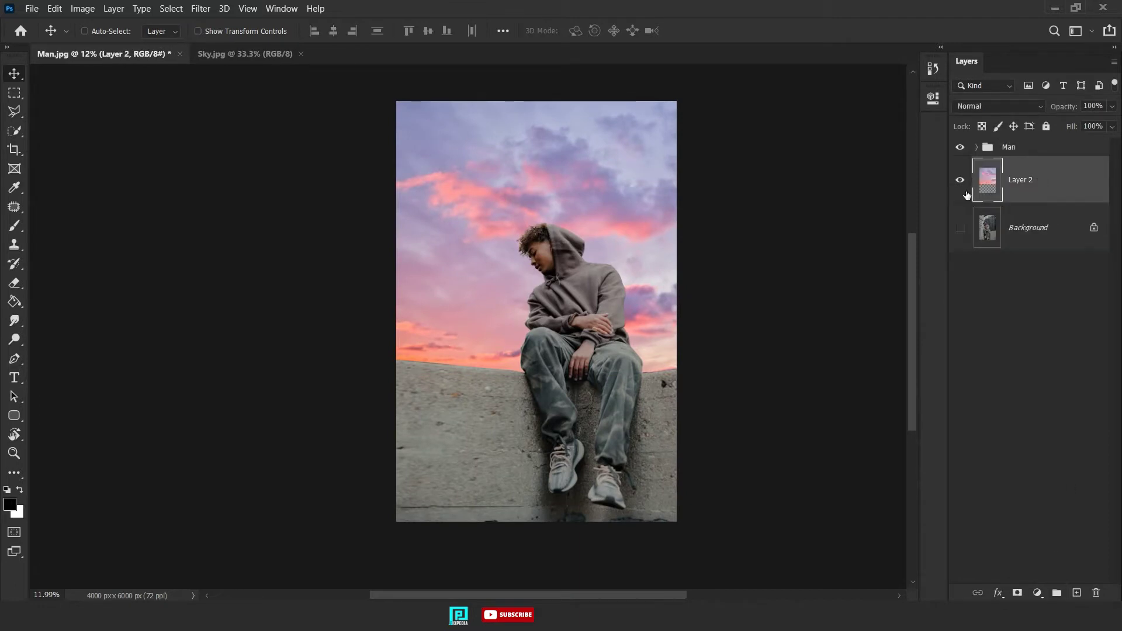
pyautogui.click(1038, 593)
pyautogui.click(1019, 405)
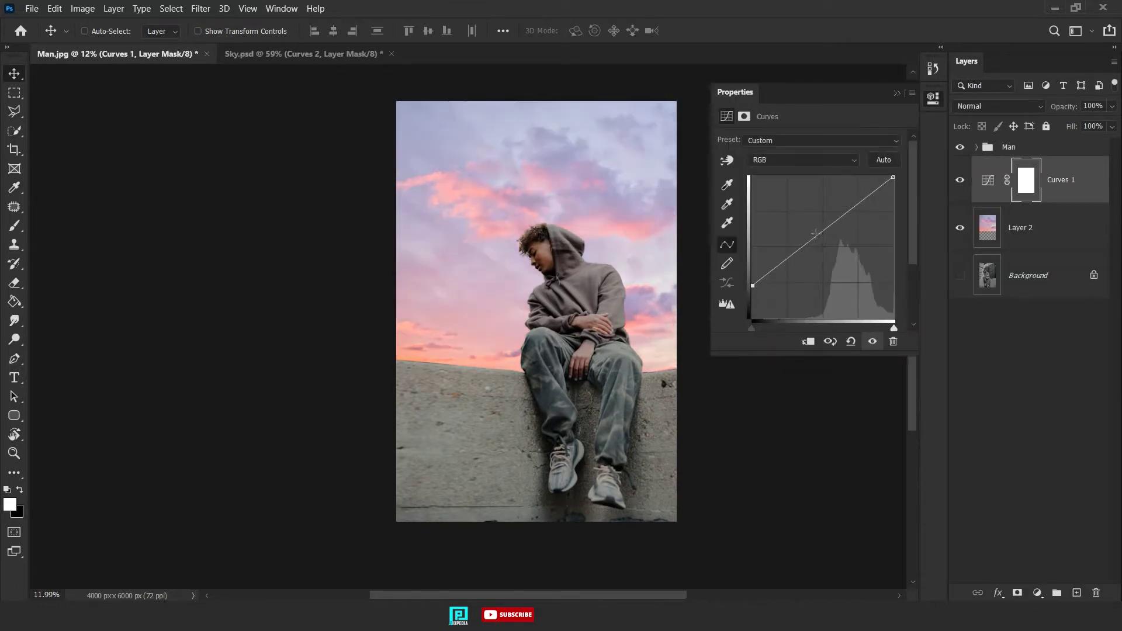
# - Lift the RGB curve's shadows and tweak the Red, Blue and Green channel curves
pyautogui.moveTo(823, 248); pyautogui.dragTo(823, 254)
pyautogui.click(802, 160)
pyautogui.click(760, 175)
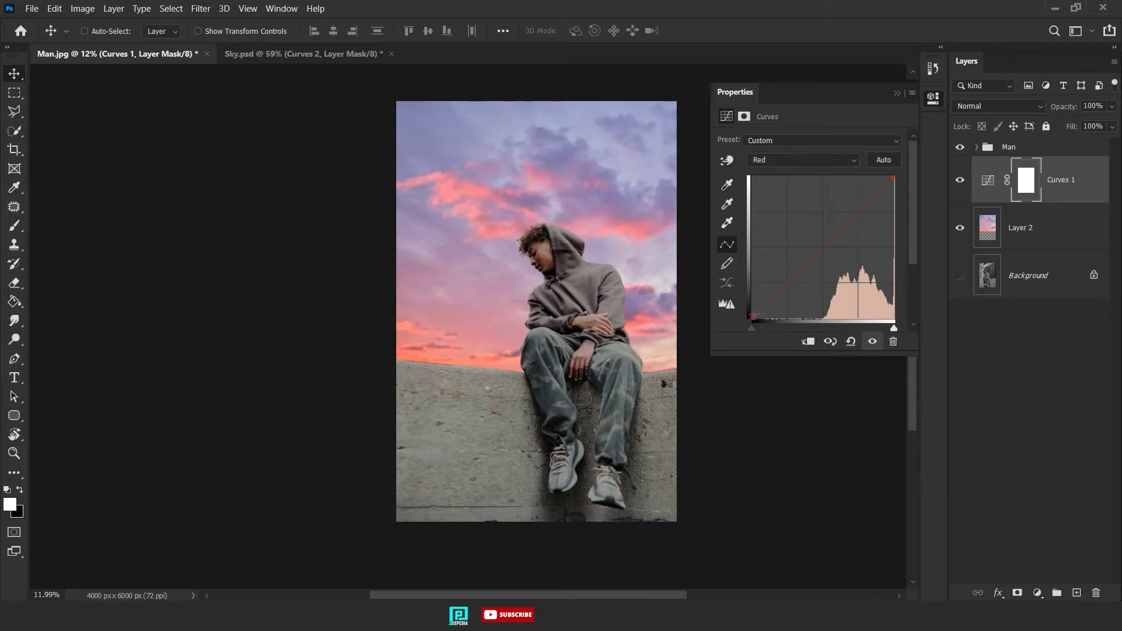
pyautogui.click(818, 159)
pyautogui.click(802, 208)
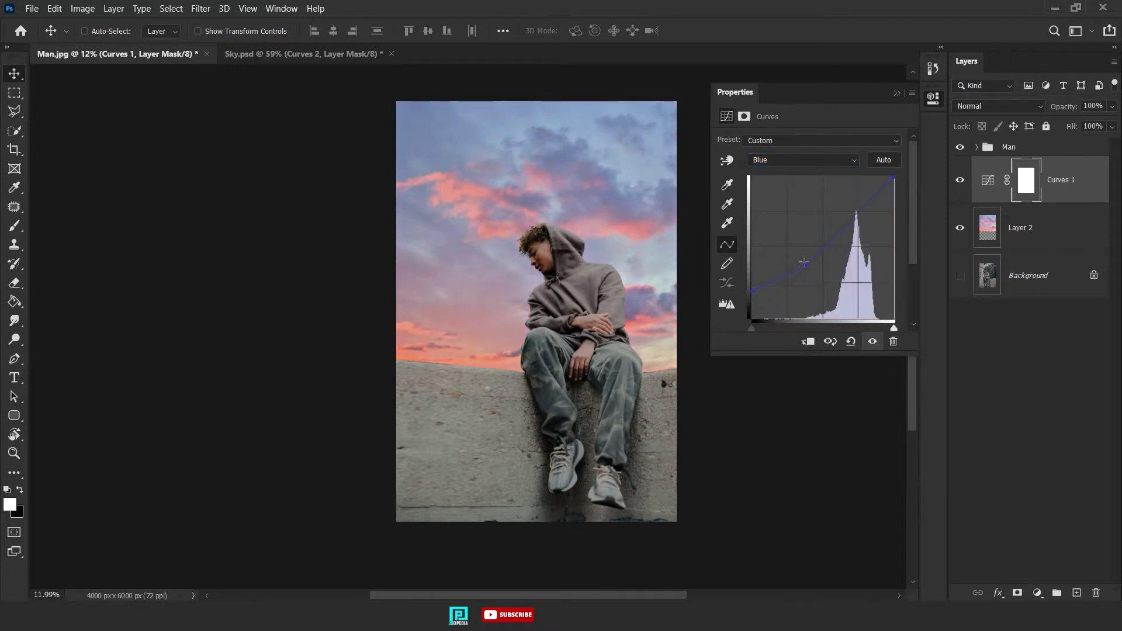
pyautogui.click(802, 160)
pyautogui.click(802, 191)
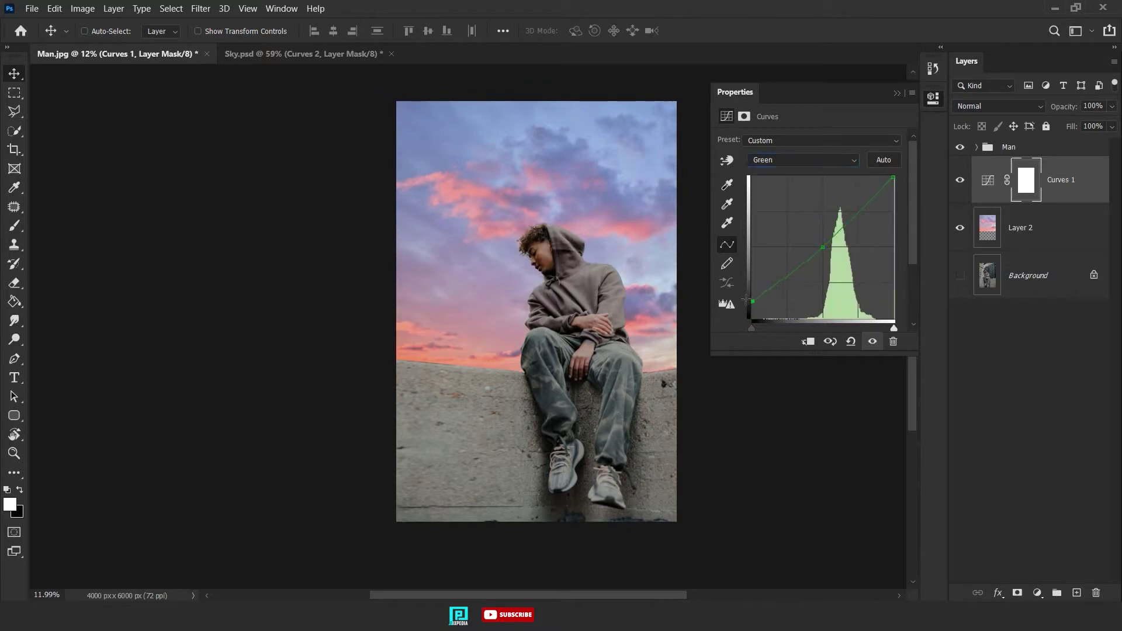
pyautogui.press('Down')
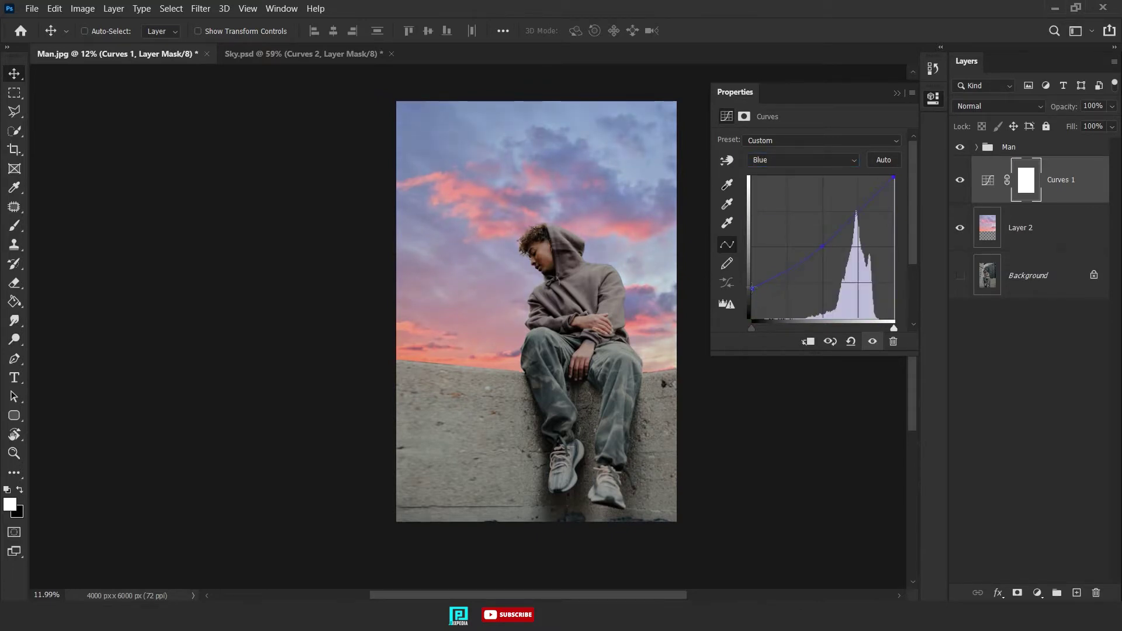
pyautogui.press('Up')
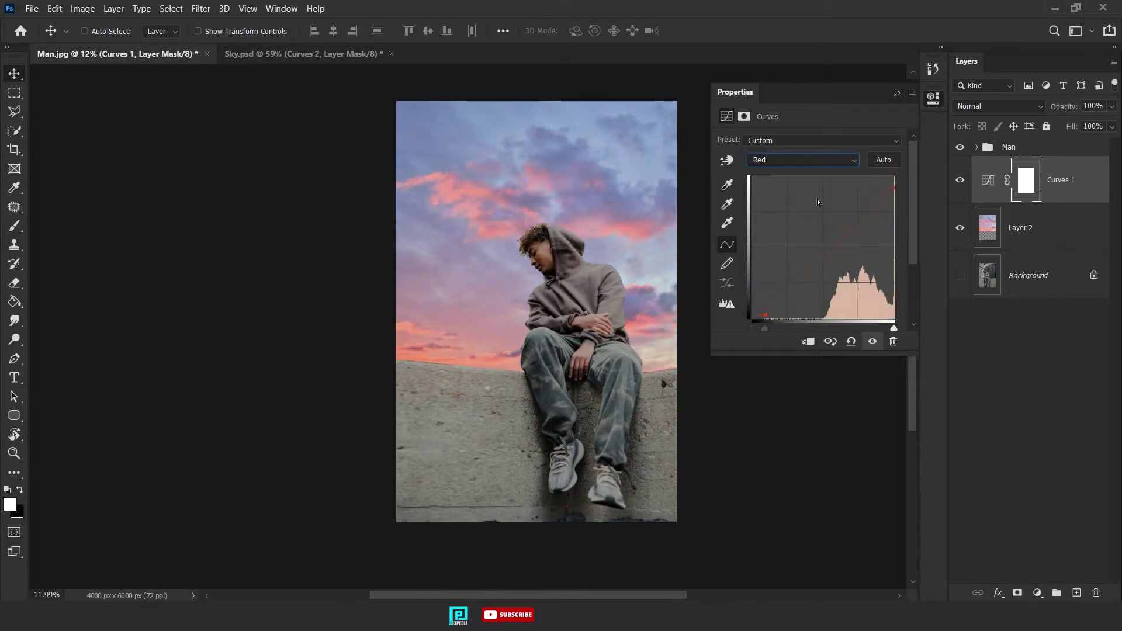
pyautogui.click(803, 160)
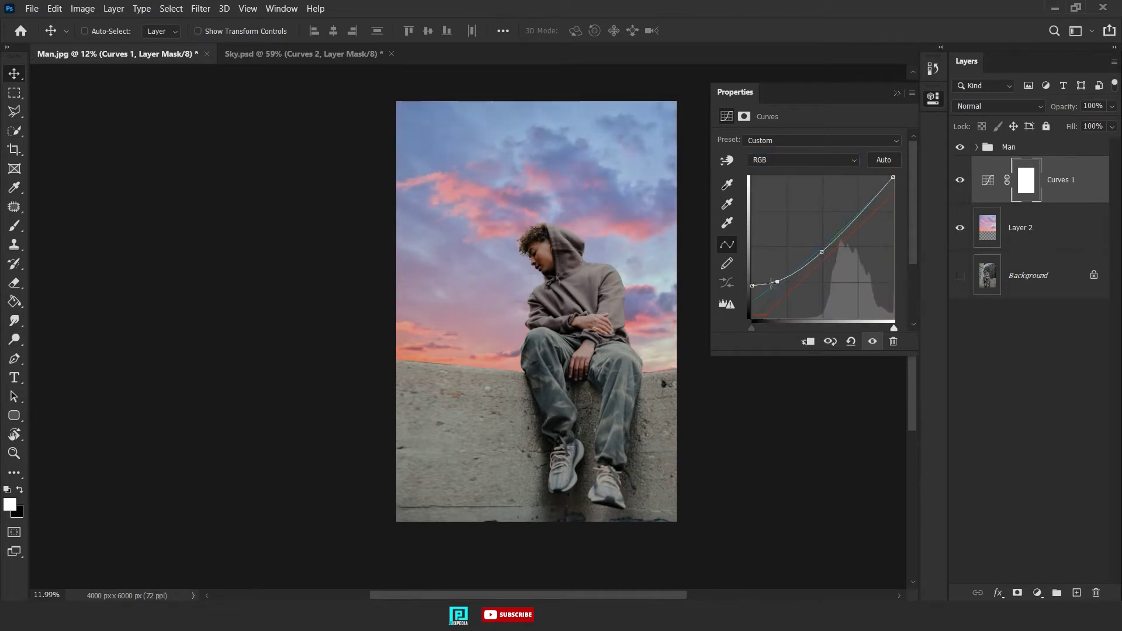
pyautogui.click(802, 159)
pyautogui.click(802, 181)
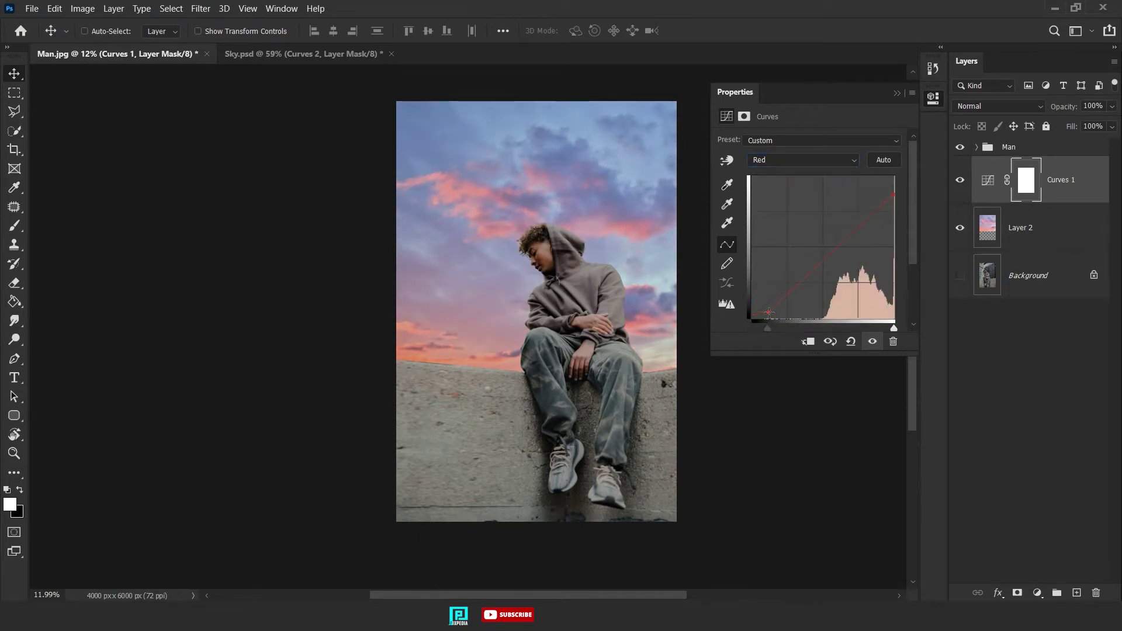
# - Add a Levels layer with output white 119, blended so the sky shows through
pyautogui.click(1037, 592)
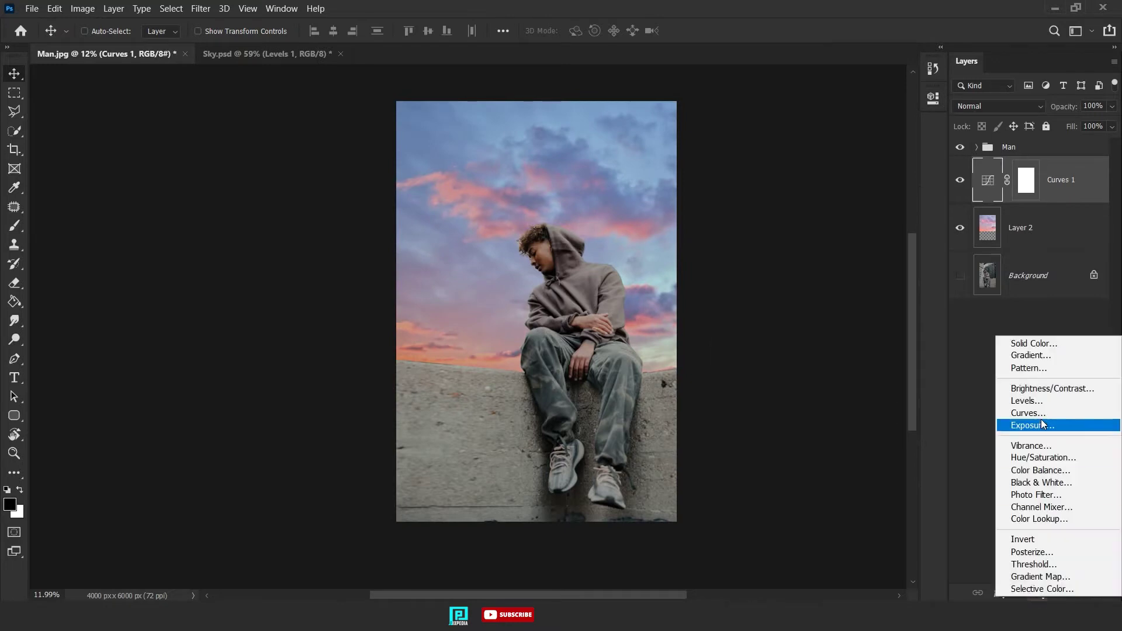
pyautogui.click(1028, 402)
pyautogui.moveTo(899, 289); pyautogui.dragTo(815, 289)
pyautogui.click(895, 94)
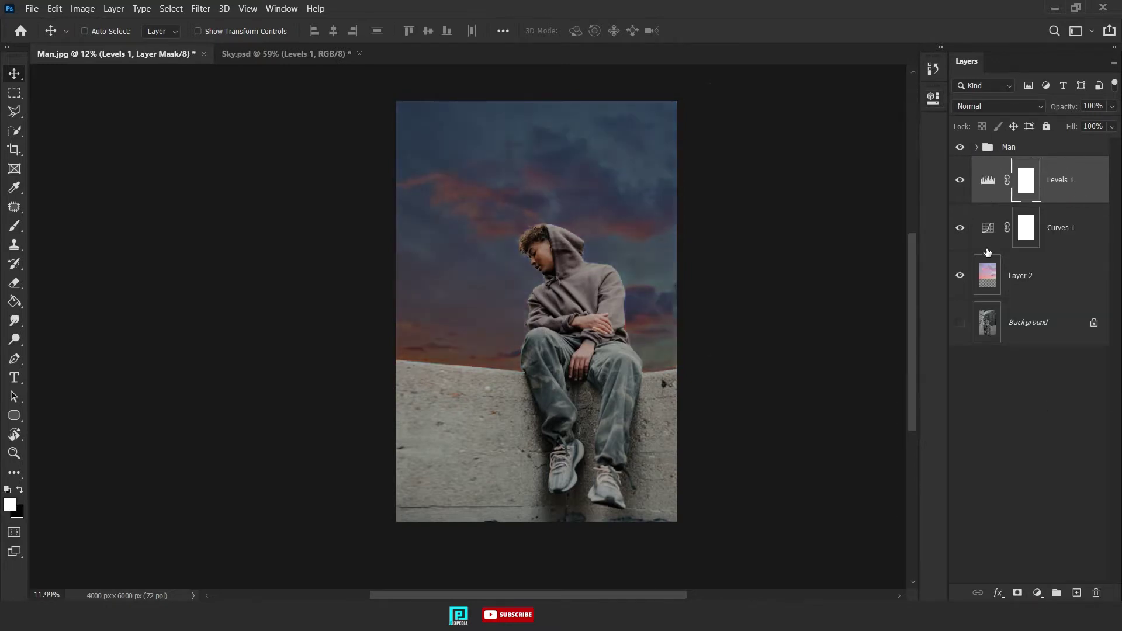
pyautogui.doubleClick(1072, 190)
pyautogui.moveTo(889, 382)
pyautogui.mouseDown()
pyautogui.moveTo(752, 384)
pyautogui.moveTo(821, 384)
pyautogui.mouseUp()
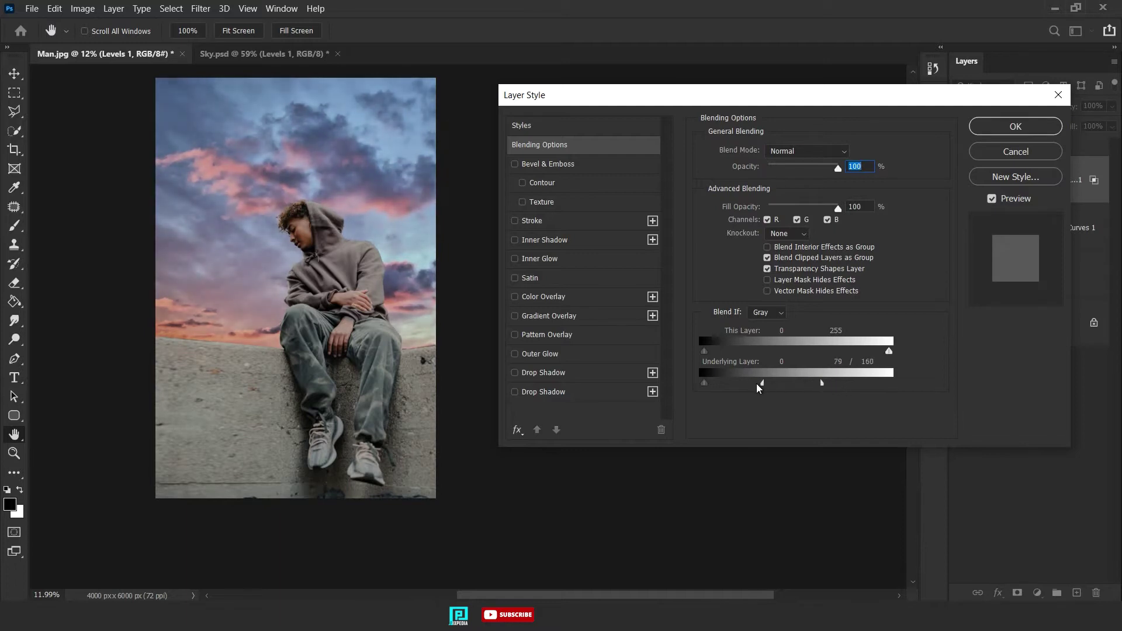
pyautogui.click(1015, 126)
# - Set Color Balance midtones to Cyan/Red −16 and Yellow/Blue +12
pyautogui.click(820, 141)
pyautogui.click(760, 174)
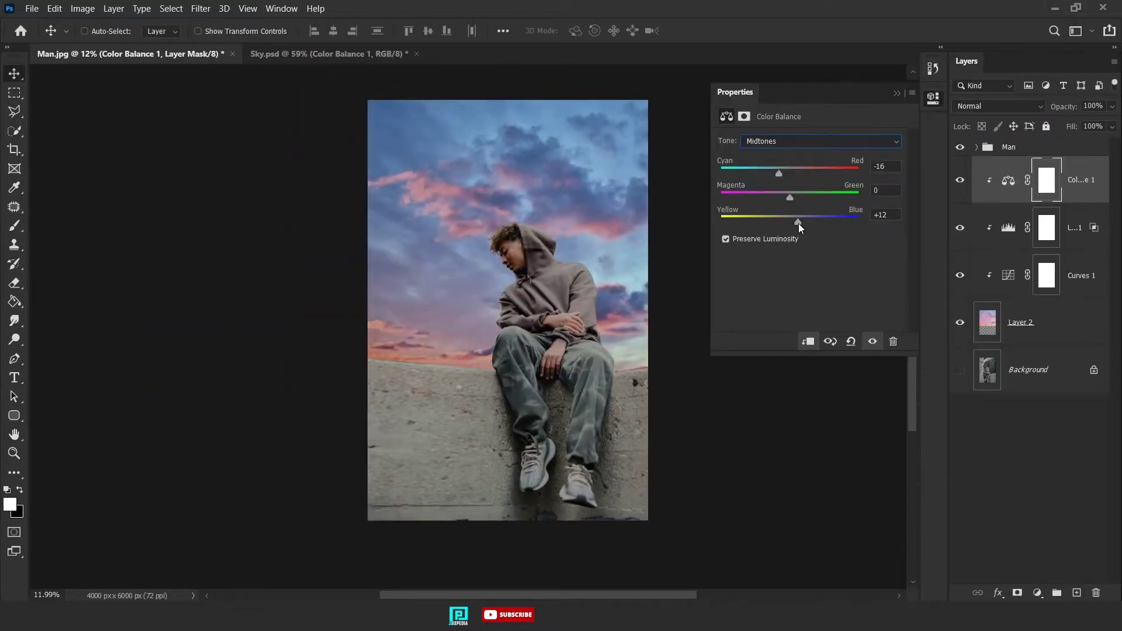
pyautogui.click(897, 92)
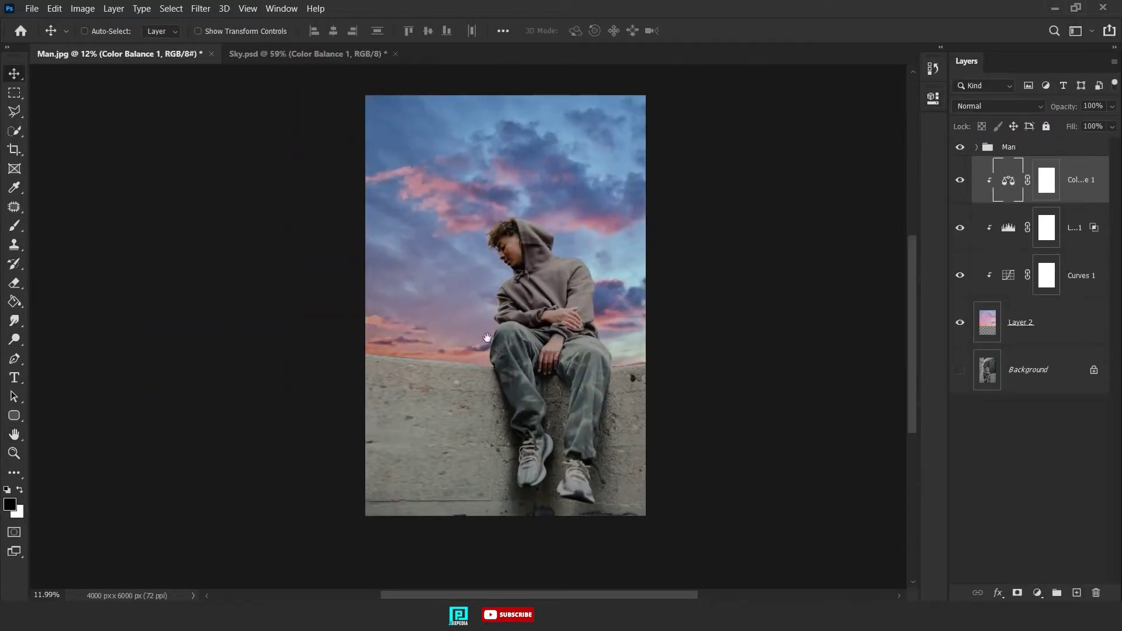
pyautogui.scroll(1, 487, 337)
# - Create a new Linear Dodge (Add) layer with an orange brush at 35% flow
pyautogui.click(1077, 593)
pyautogui.click(14, 225)
pyautogui.click(9, 504)
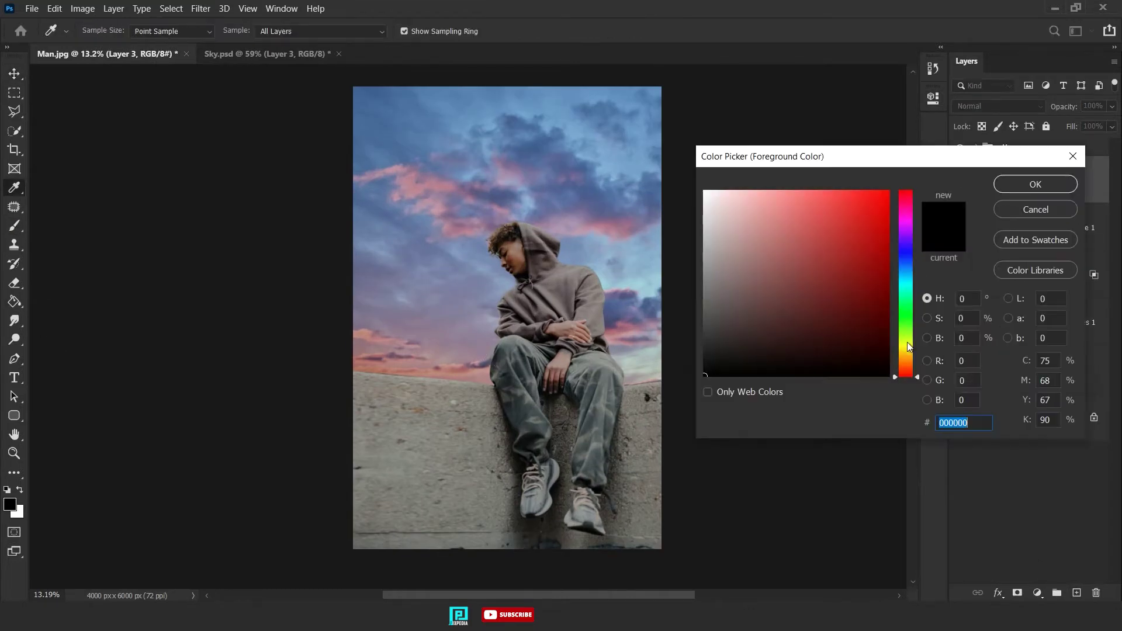
pyautogui.moveTo(909, 347); pyautogui.dragTo(909, 361)
pyautogui.click(883, 198)
pyautogui.click(1035, 184)
pyautogui.hotkey('alt', 'shift', 'w')
pyautogui.scroll(2, 322, 401)
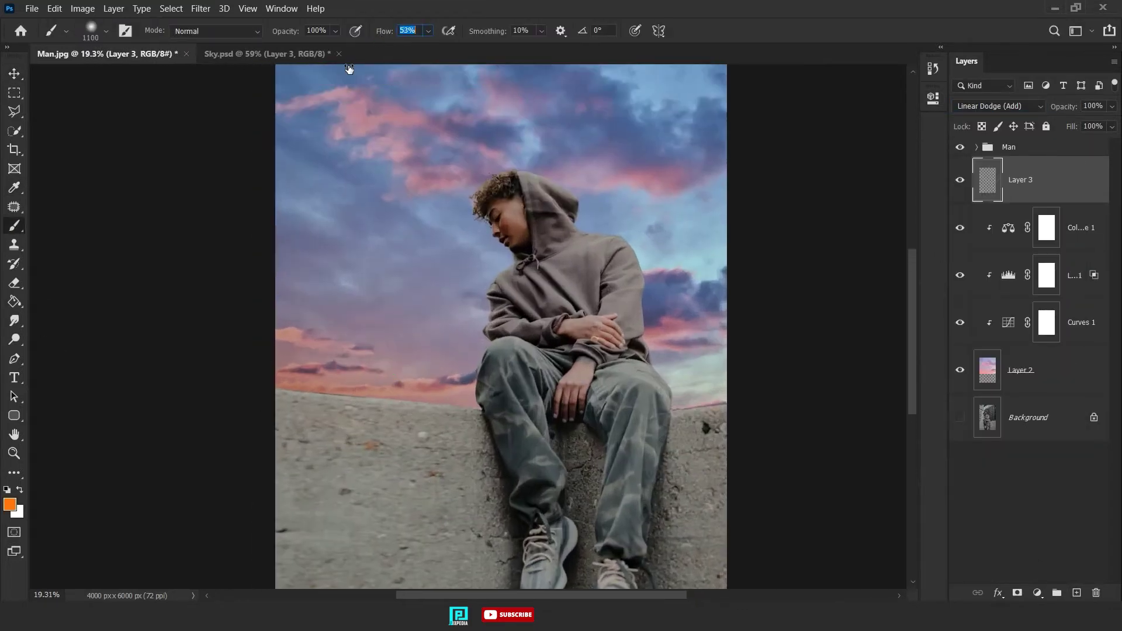
pyautogui.write('35')
pyautogui.rightClick(342, 353)
pyautogui.press('Escape')
# - Paint an orange glow along the horizon
pyautogui.moveTo(250, 388); pyautogui.dragTo(339, 443)
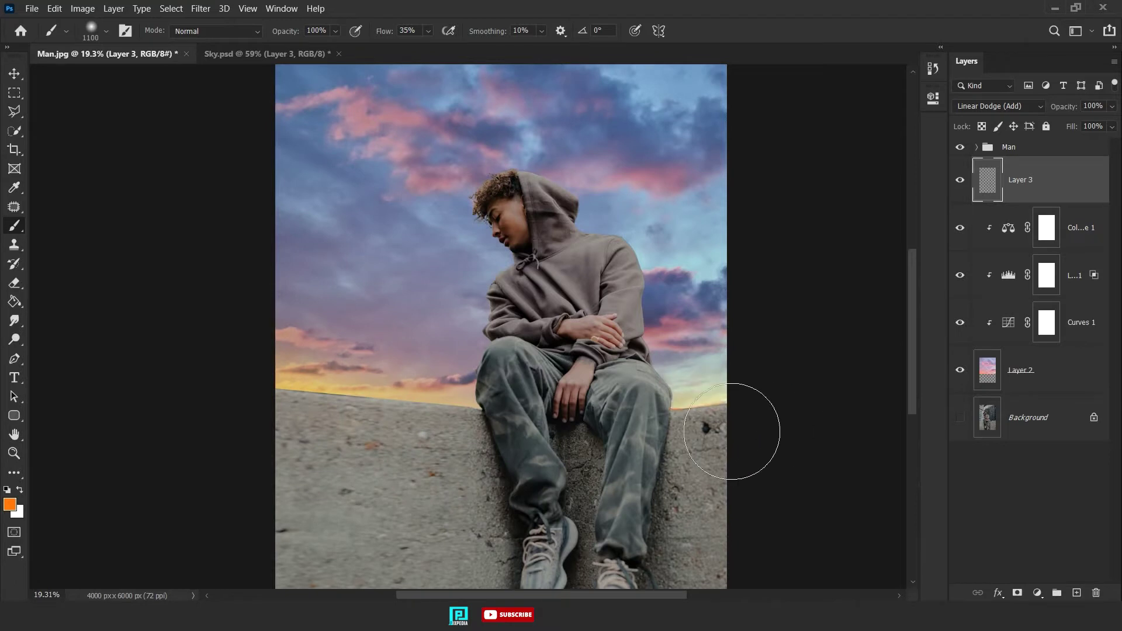
pyautogui.moveTo(312, 333); pyautogui.dragTo(690, 363)
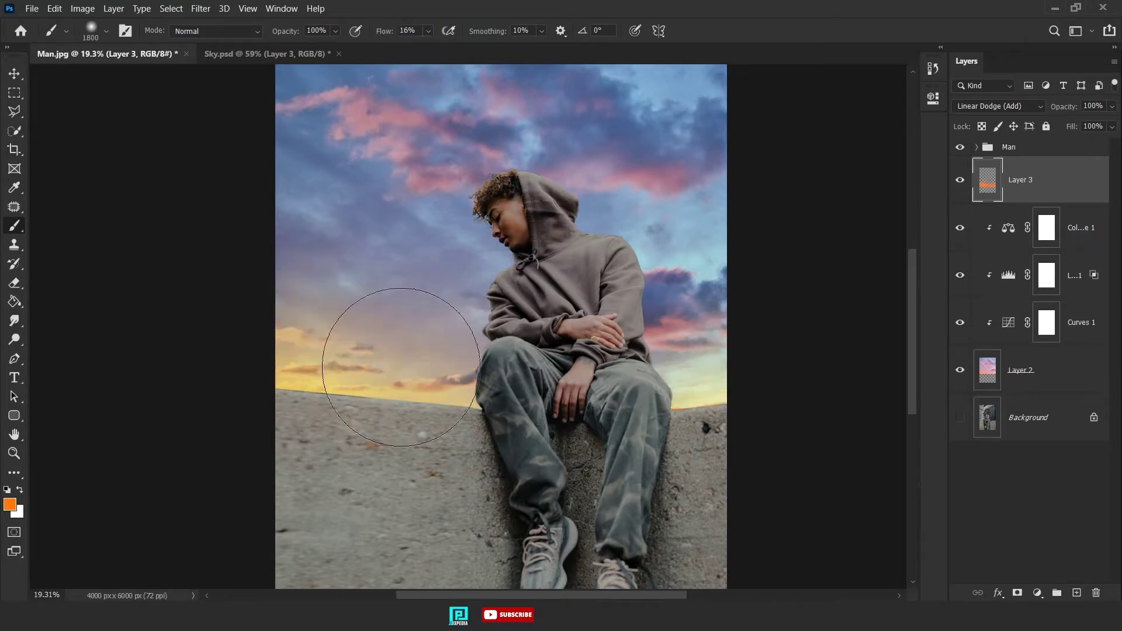
pyautogui.moveTo(376, 351); pyautogui.dragTo(456, 374)
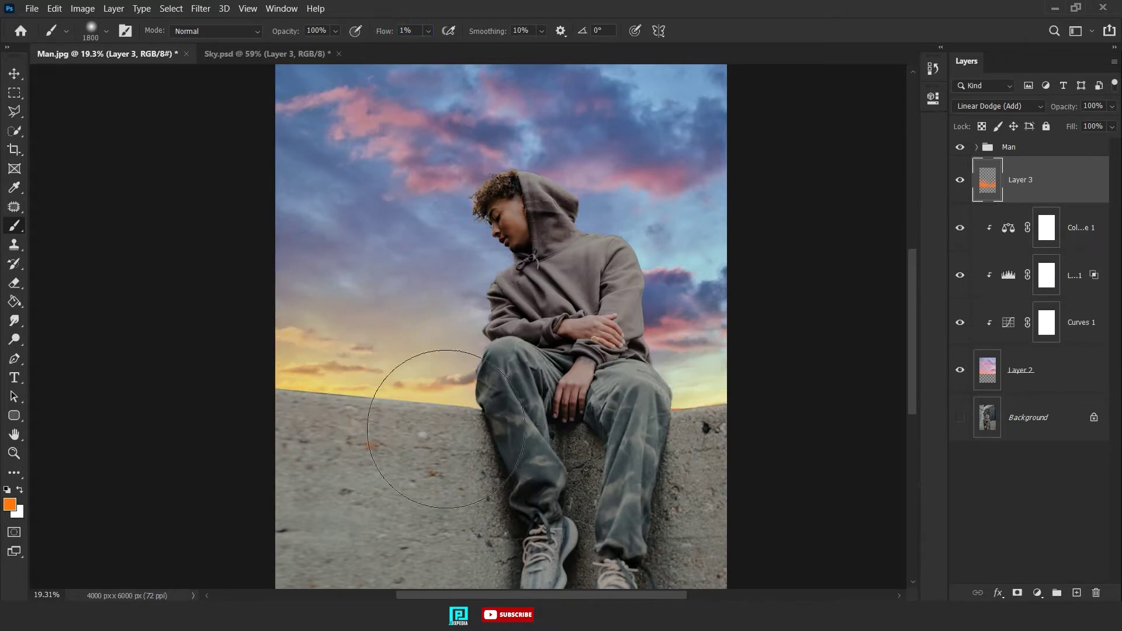
# - Stretch the sky layer down to reach the wall top
pyautogui.click(1019, 370)
pyautogui.hotkey('ctrl', 't')
pyautogui.moveTo(650, 411); pyautogui.dragTo(651, 416)
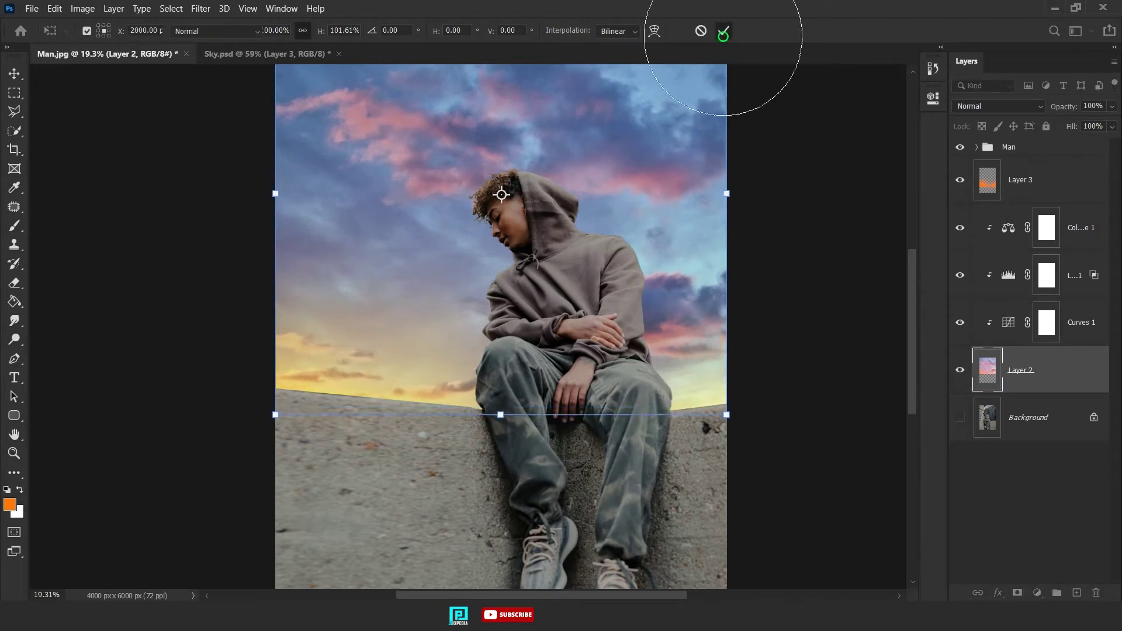
pyautogui.click(723, 31)
# - Change the brush colour to light yellow
pyautogui.press('b')
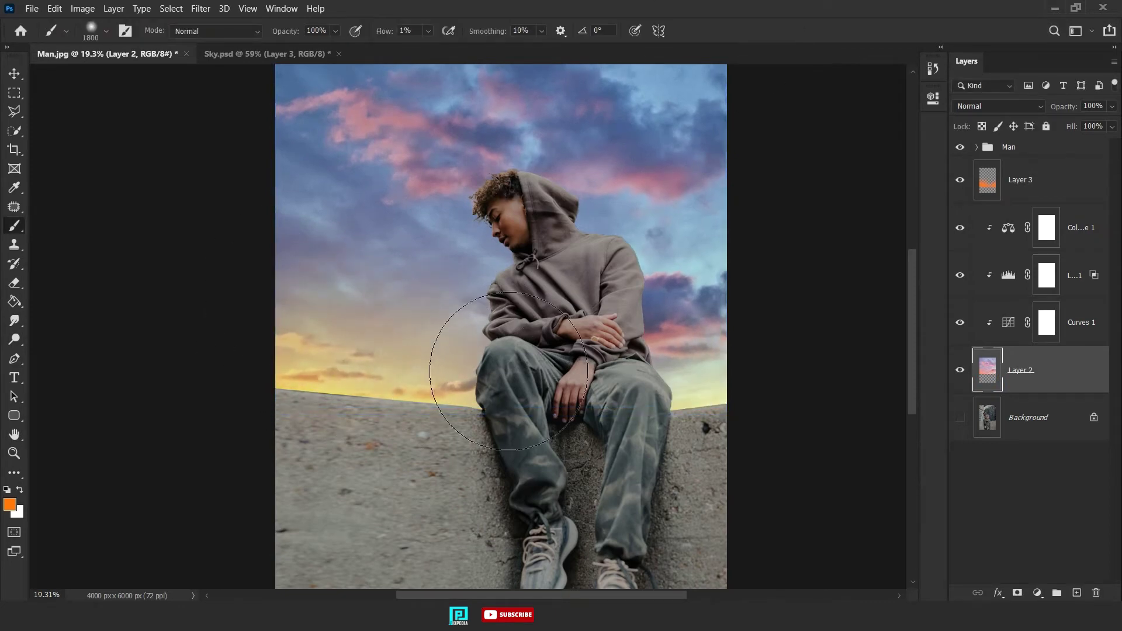
pyautogui.press('x')
pyautogui.click(10, 504)
pyautogui.click(327, 365)
pyautogui.click(1021, 182)
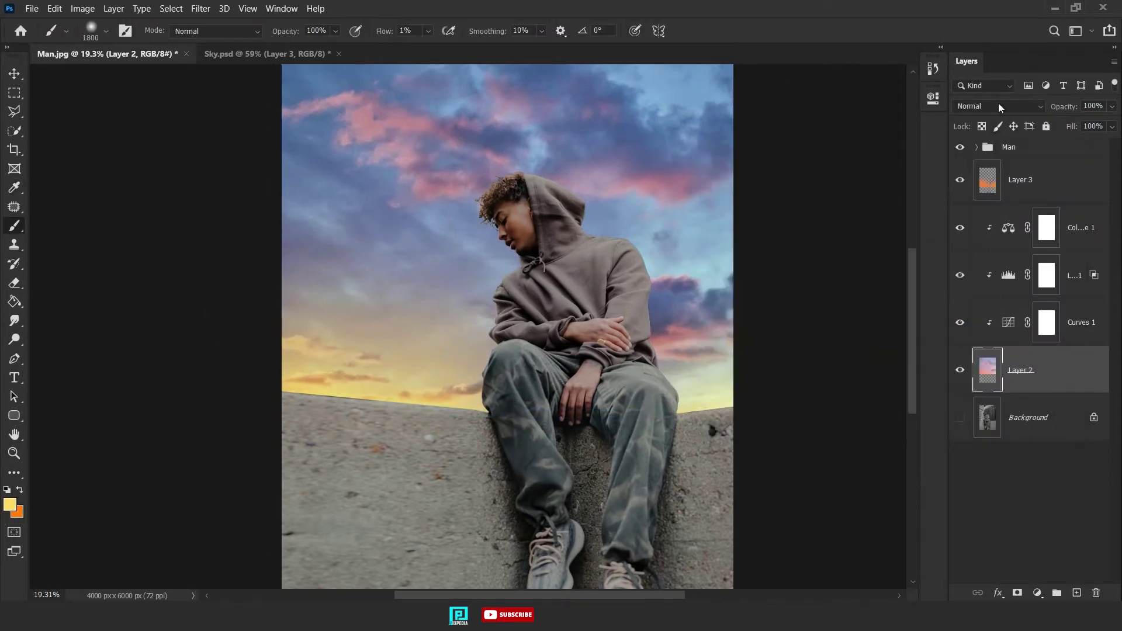
# - Paint more yellow and warm glow across the horizon and wall edge
pyautogui.press('[')
pyautogui.press('[')
pyautogui.press('[')
pyautogui.scroll(2, 345, 409)
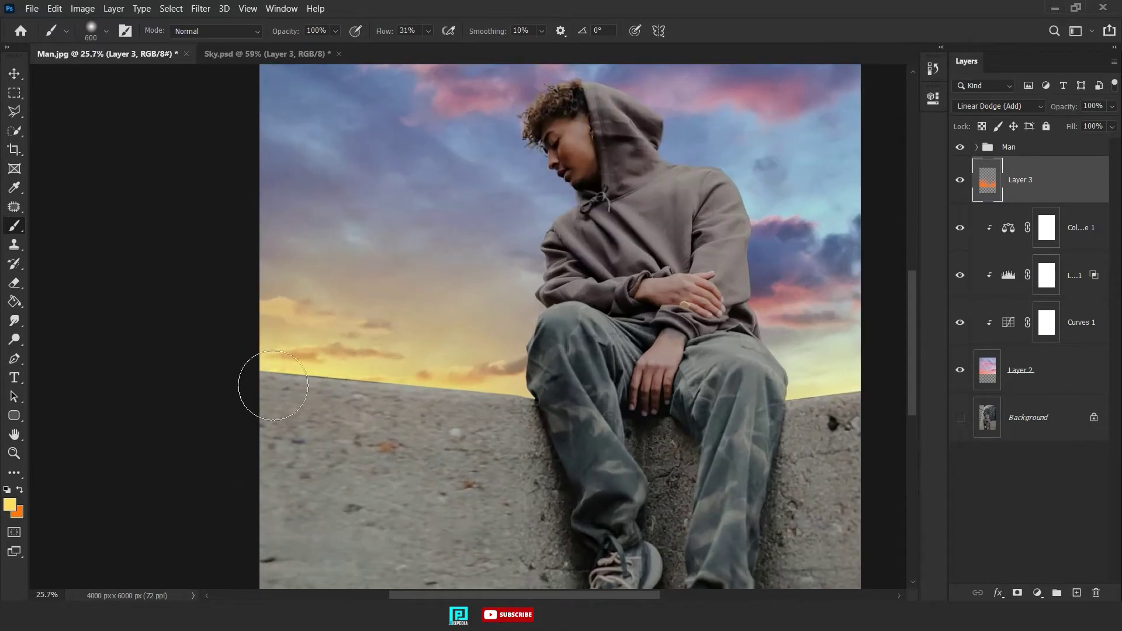
pyautogui.moveTo(273, 385); pyautogui.dragTo(526, 388)
pyautogui.hscroll(2, 526, 389)
pyautogui.hscroll(1, 691, 420)
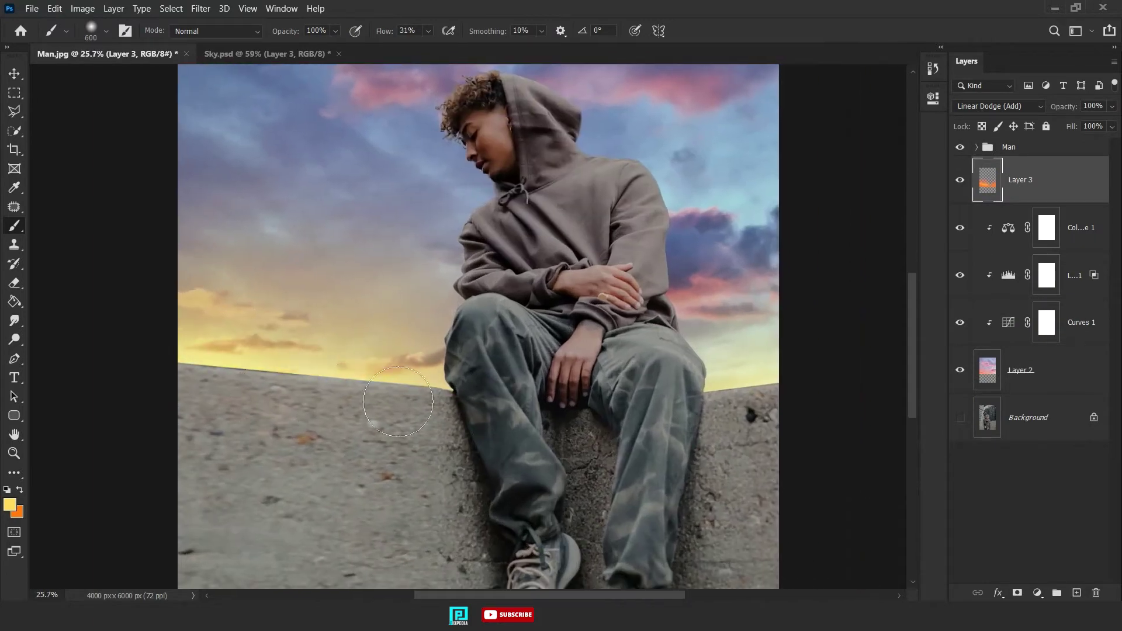
pyautogui.press(']')
pyautogui.press(']')
pyautogui.press(']')
pyautogui.scroll(-3, 238, 358)
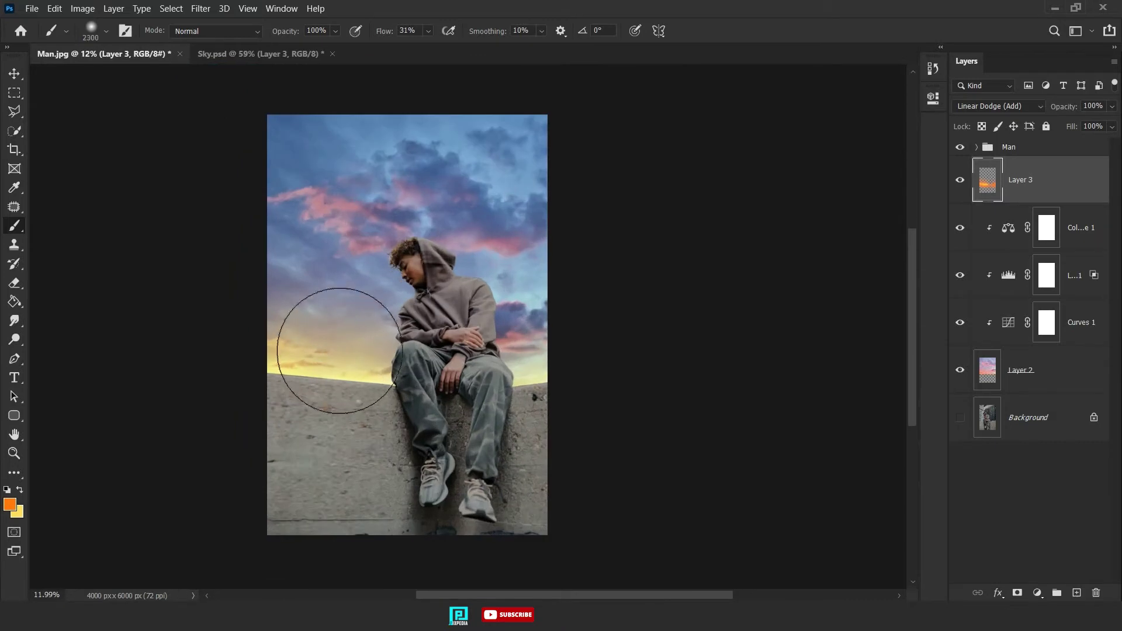
pyautogui.press('[')
pyautogui.press('[')
pyautogui.press('[')
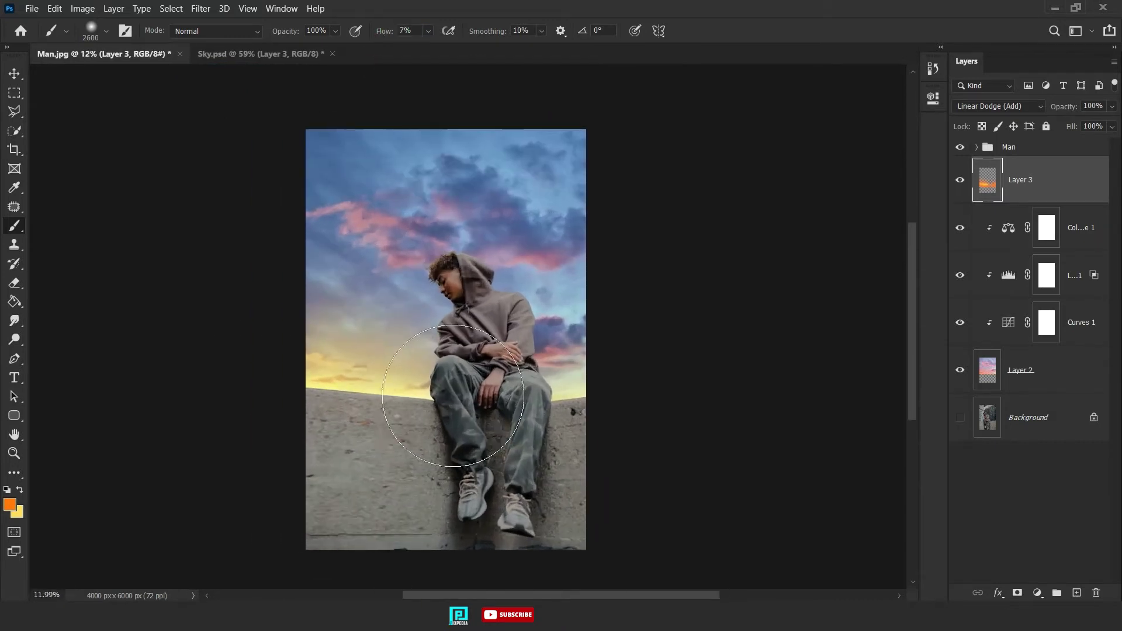
pyautogui.scroll(2, 303, 394)
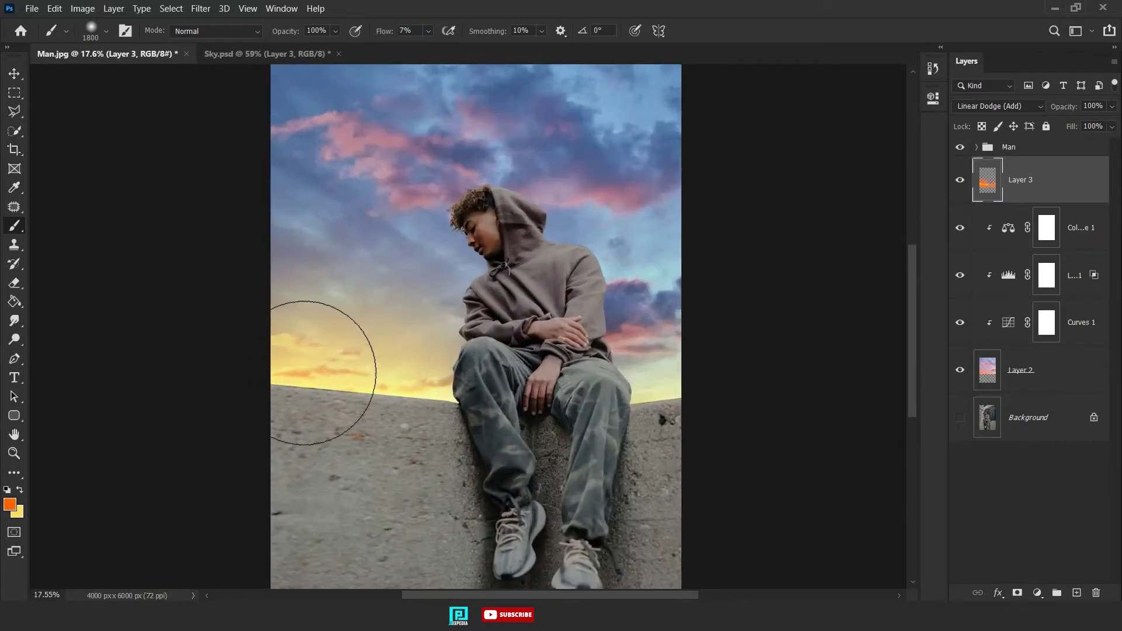
pyautogui.moveTo(263, 366); pyautogui.dragTo(628, 437)
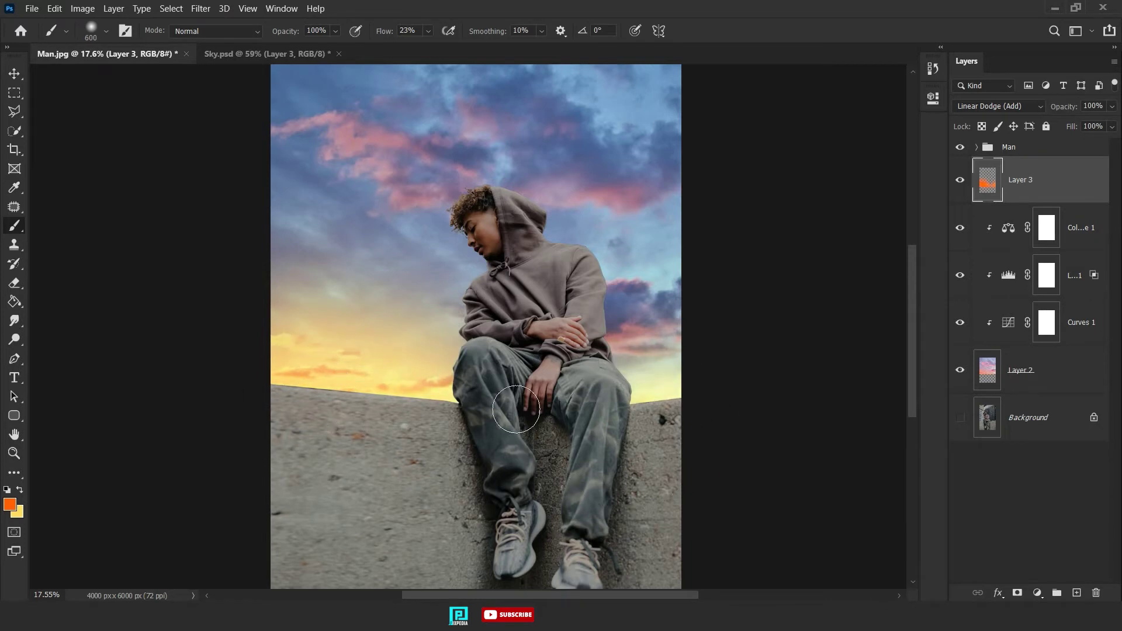
pyautogui.scroll(-3, 381, 426)
pyautogui.scroll(2, 414, 451)
# - Group the sky and glow layers into a Sky group
pyautogui.scroll(-1, 414, 452)
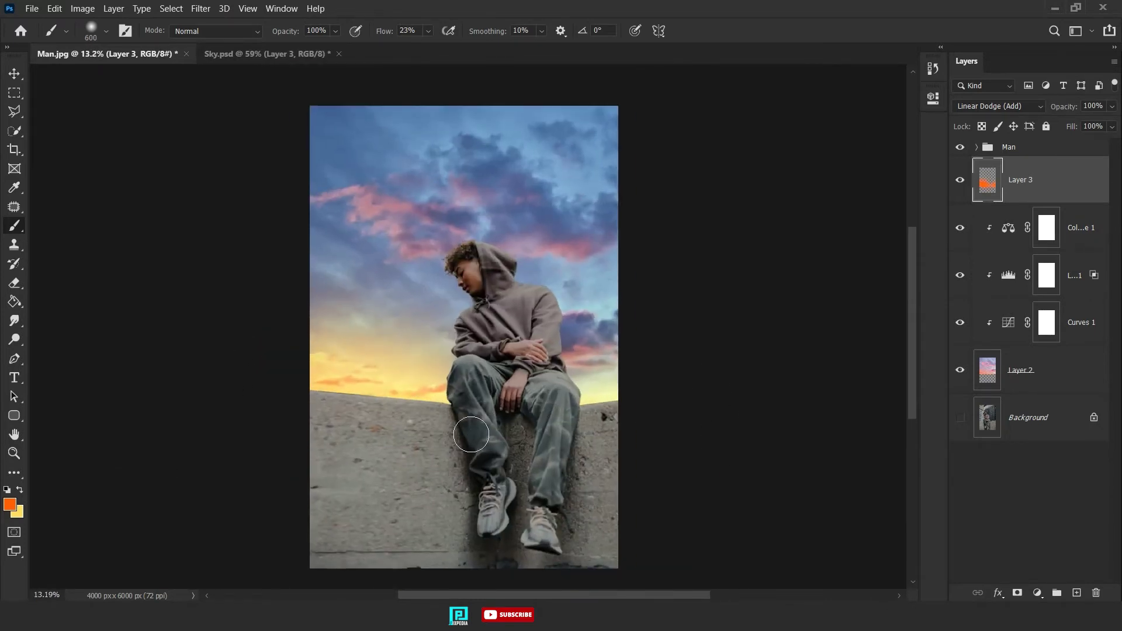
pyautogui.click(1054, 525)
pyautogui.click(1056, 593)
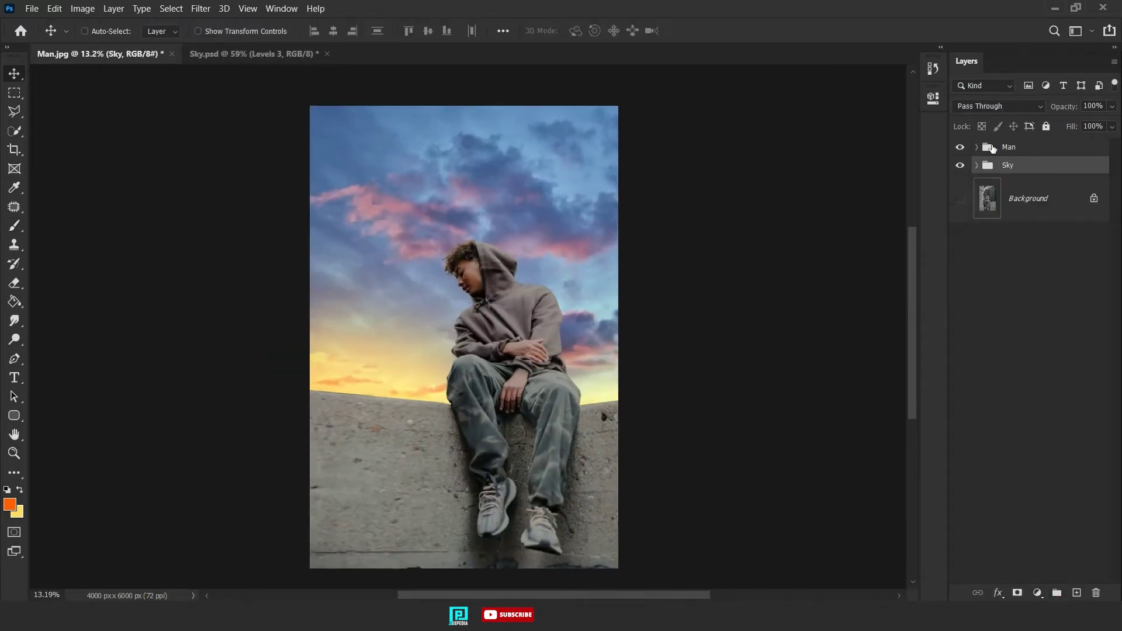
# - Add a Levels layer clipped to the man with output white 79
pyautogui.click(975, 146)
pyautogui.click(1037, 592)
pyautogui.click(1026, 385)
pyautogui.moveTo(898, 288); pyautogui.dragTo(790, 286)
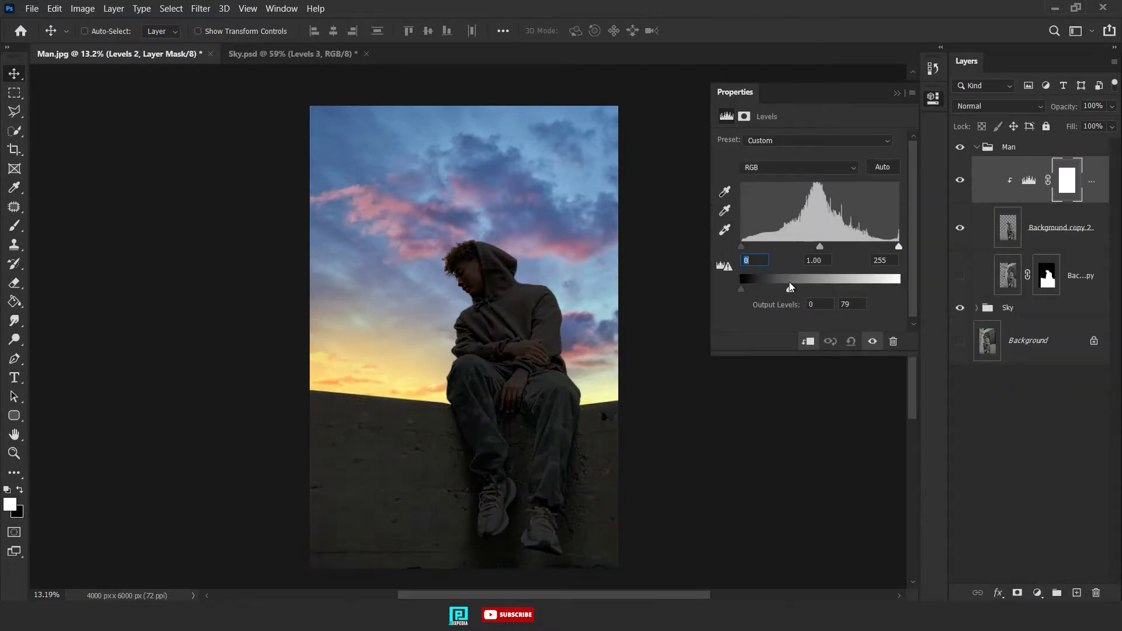
pyautogui.click(896, 93)
# - Add a Hue/Saturation adjustment and lower the Levels fill to about 84%
pyautogui.scroll(-1, 586, 324)
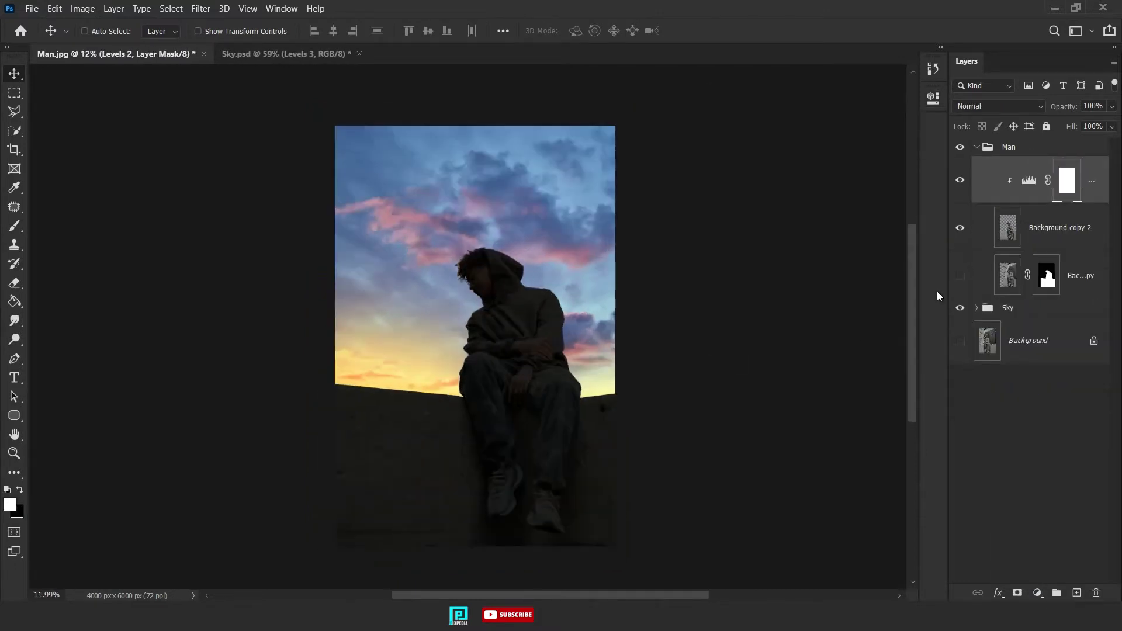
pyautogui.click(1037, 593)
pyautogui.click(978, 438)
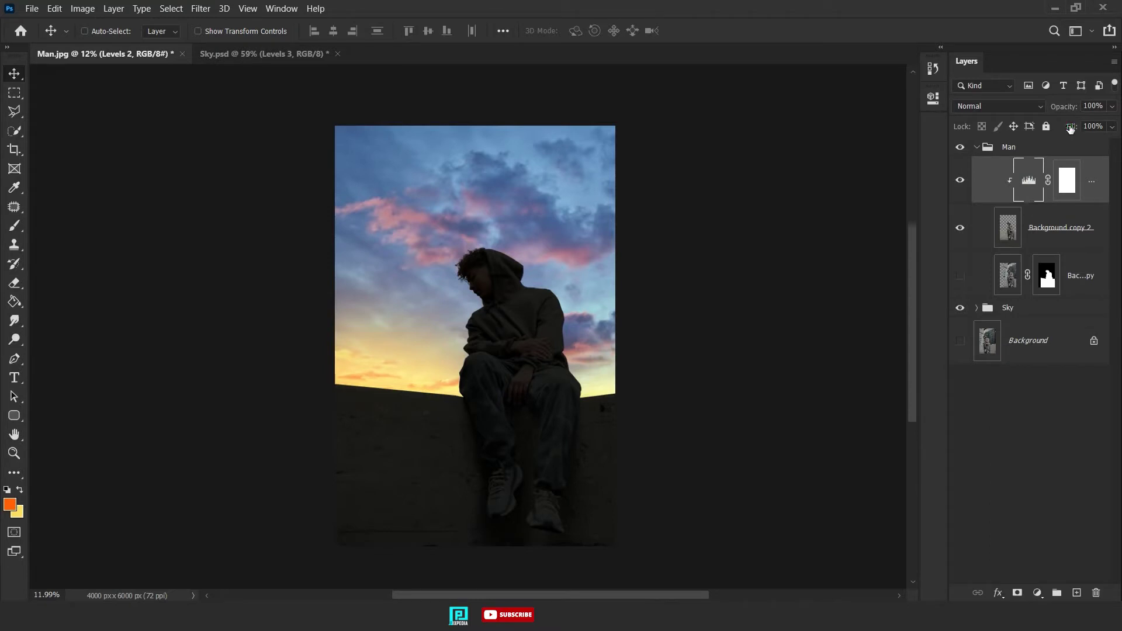
pyautogui.moveTo(1071, 126); pyautogui.dragTo(1058, 140)
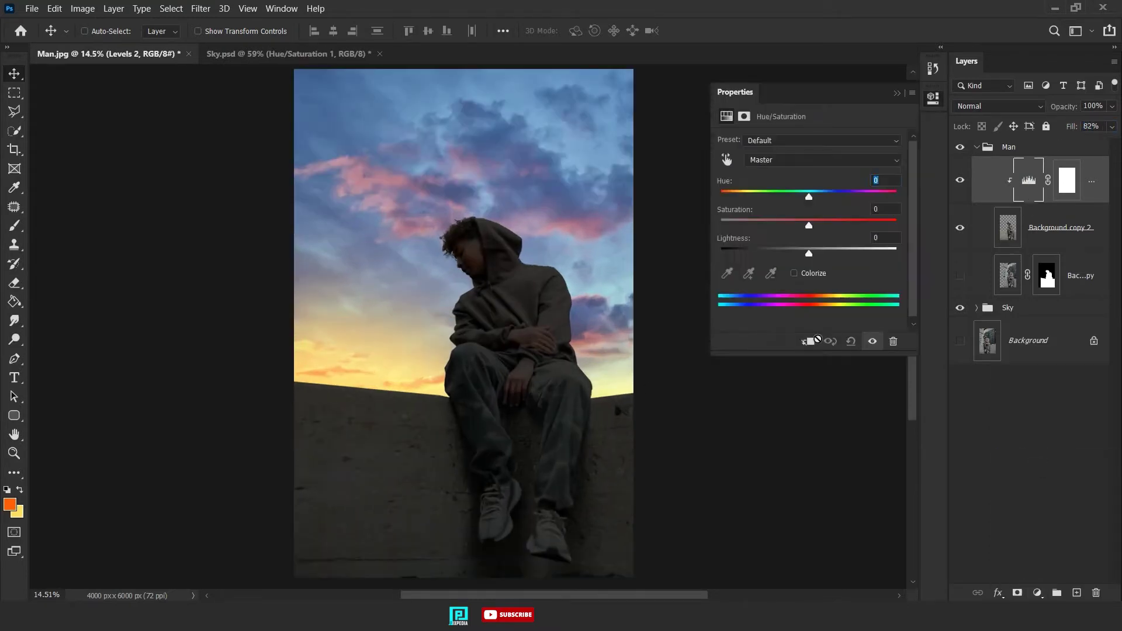
# - Clip the colorized Hue/Saturation to the man, lightness +28, and invert its mask to black
pyautogui.click(809, 342)
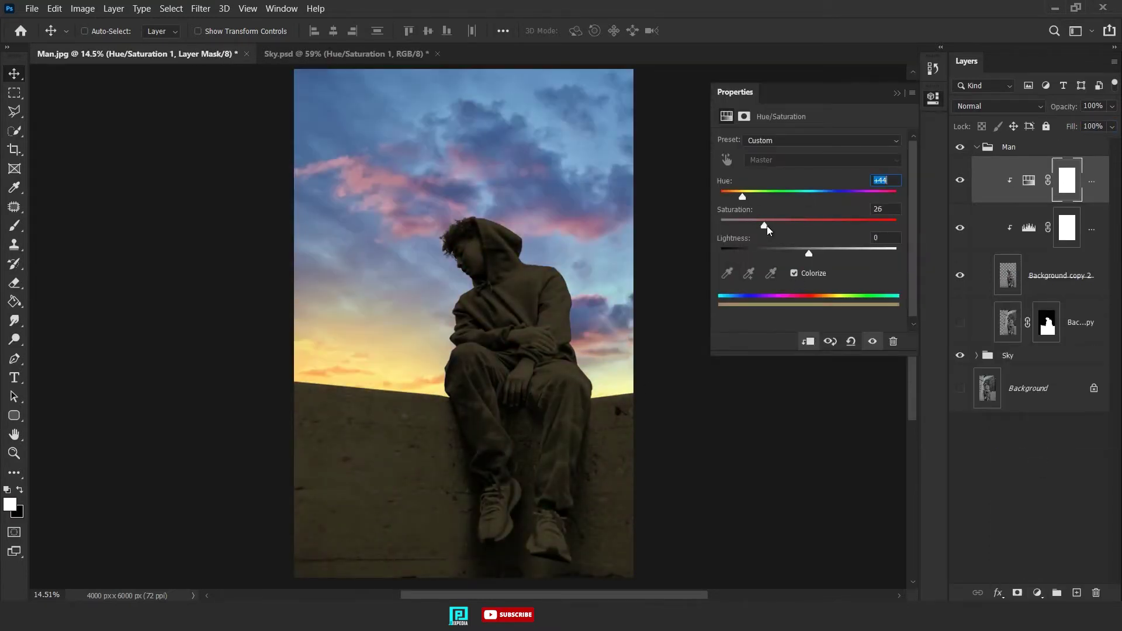
pyautogui.moveTo(809, 253); pyautogui.dragTo(836, 277)
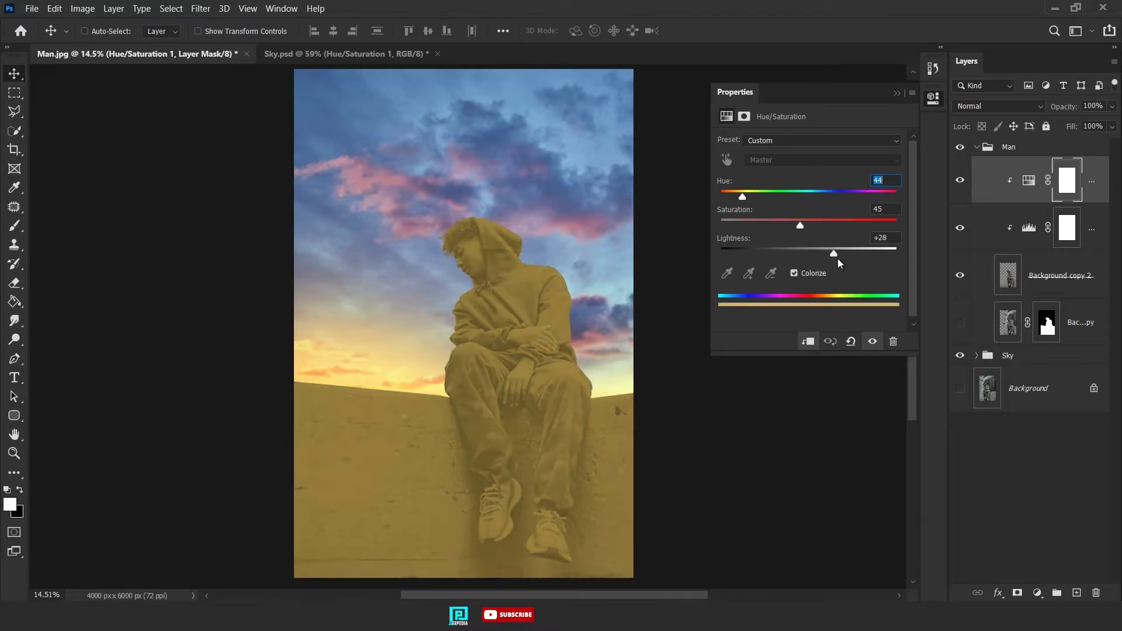
pyautogui.hotkey('ctrl', 'i')
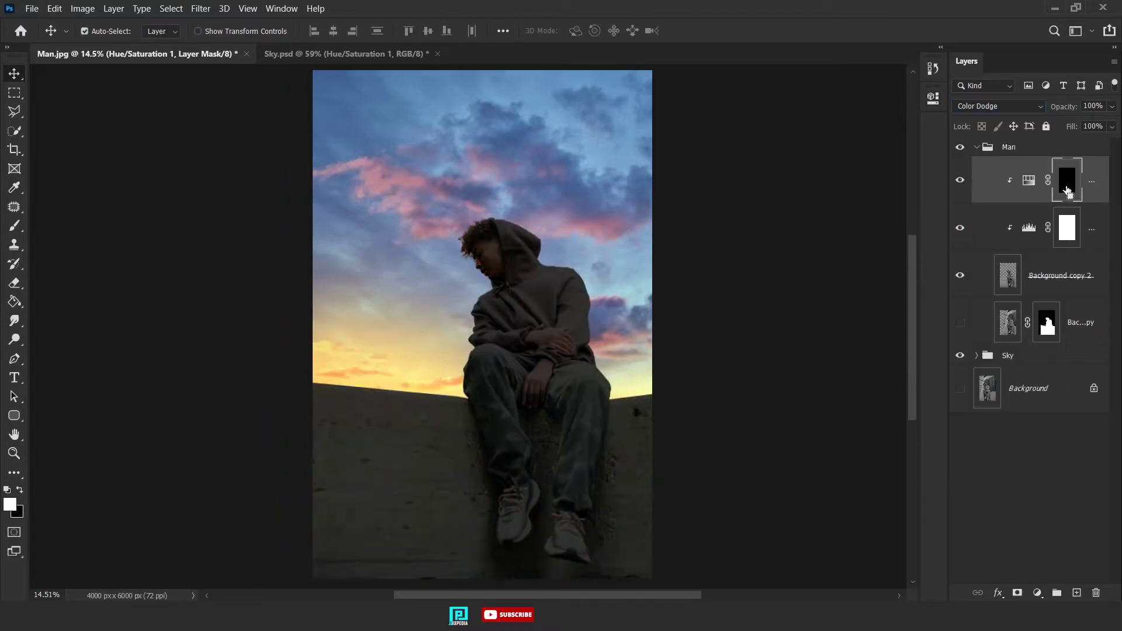
# - Set up the Eraser at 66% flow on the cut-out man layer for the face halo
pyautogui.scroll(5, 476, 263)
pyautogui.scroll(3, 476, 263)
pyautogui.click(1045, 274)
pyautogui.press('e')
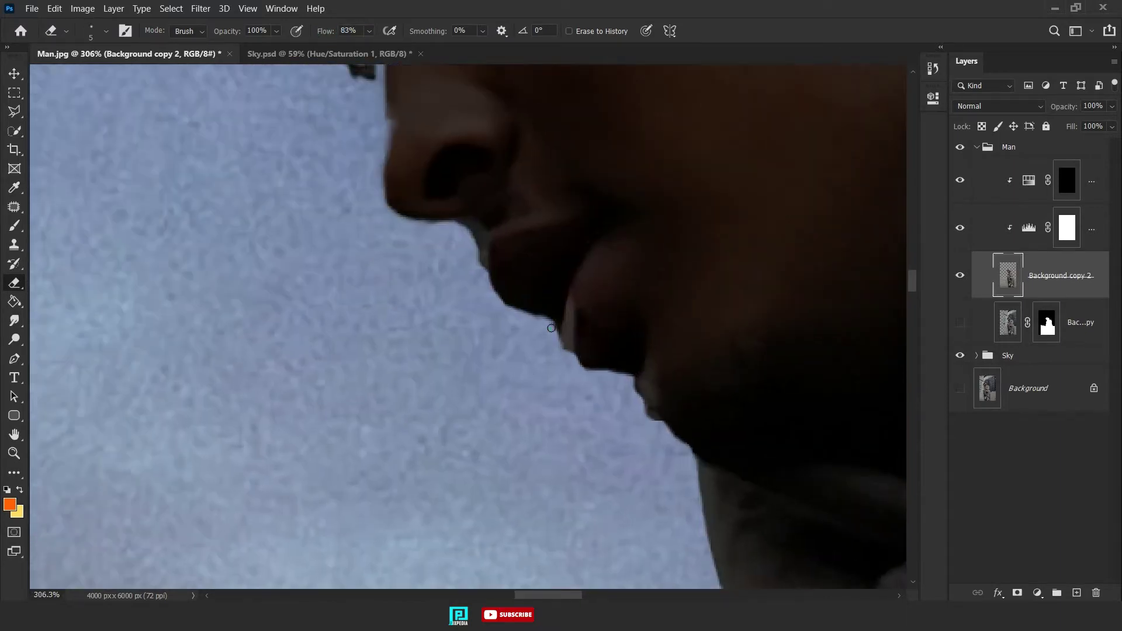
pyautogui.scroll(5, 679, 450)
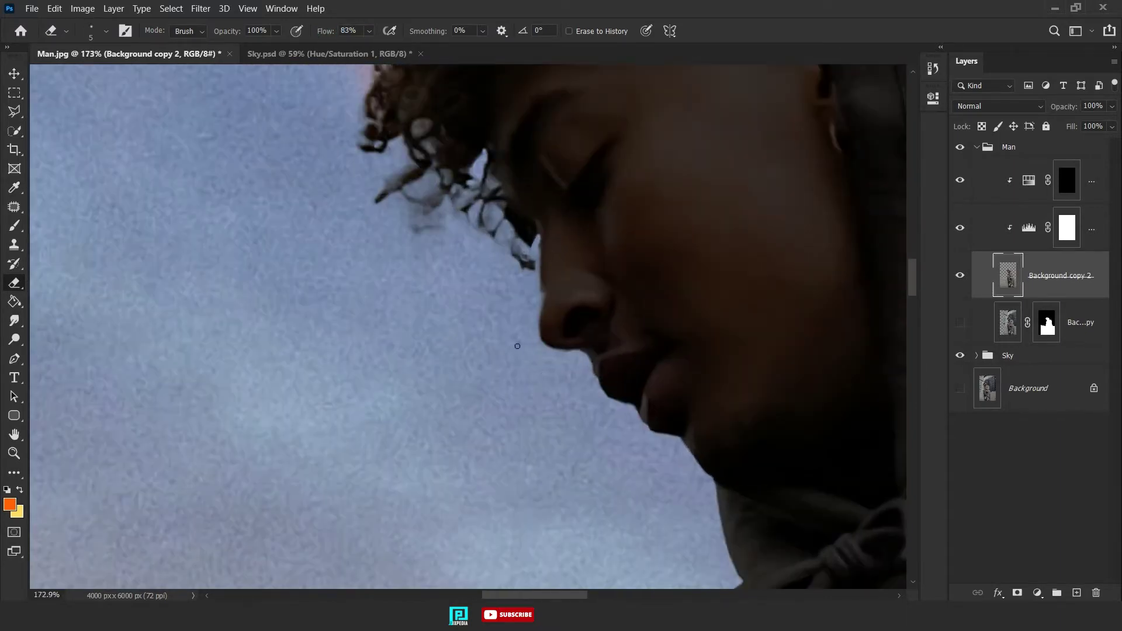
pyautogui.rightClick(528, 275)
pyautogui.press('Escape')
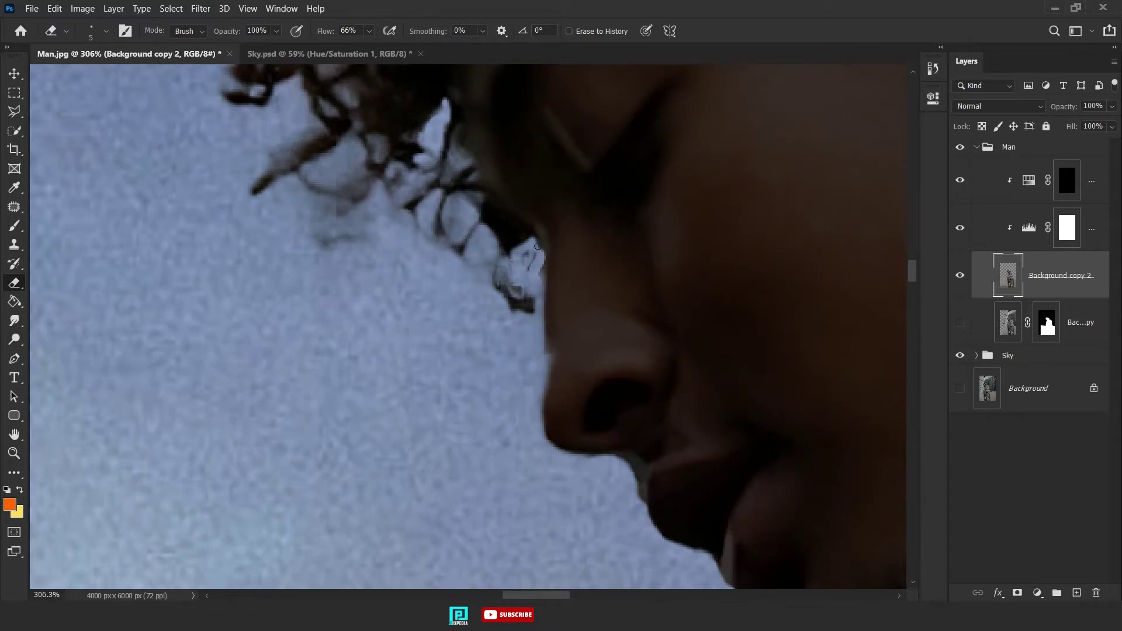
# - Target the Hue/Saturation 1 mask with a white Brush and zoom to the man's chin and neck
pyautogui.click(1064, 184)
pyautogui.press('b')
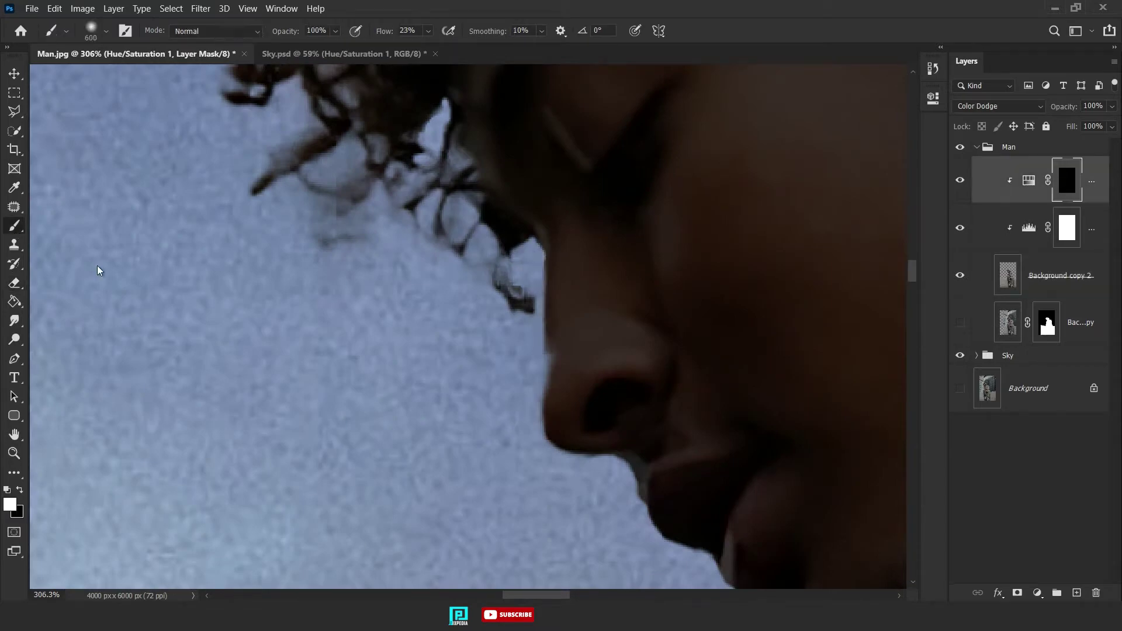
pyautogui.rightClick(514, 321)
pyautogui.press('Escape')
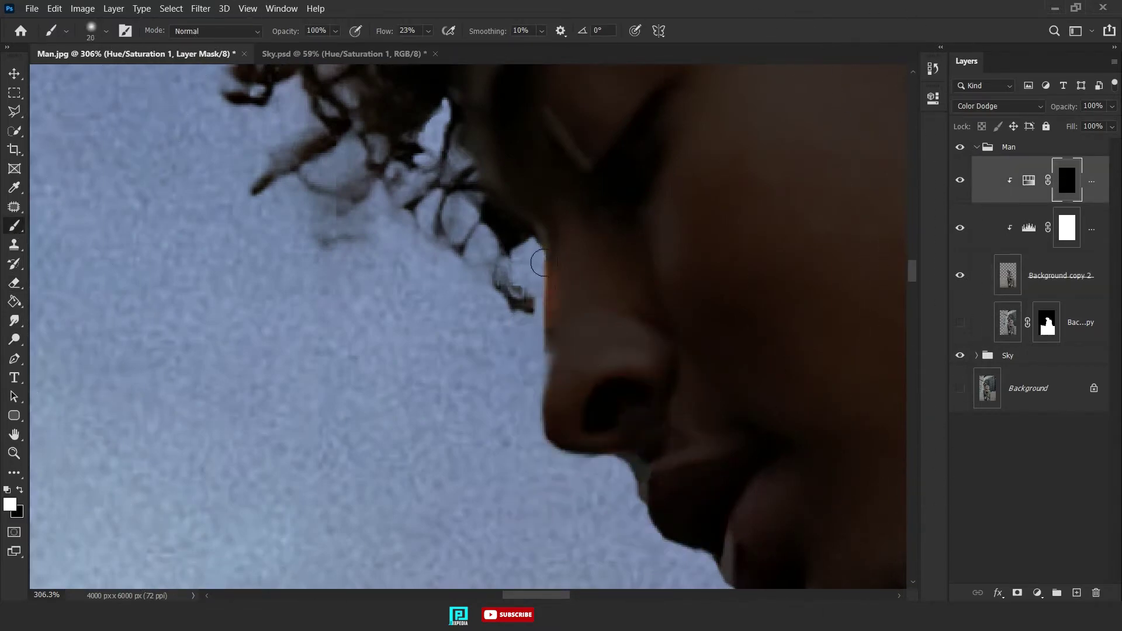
pyautogui.scroll(-3, 586, 359)
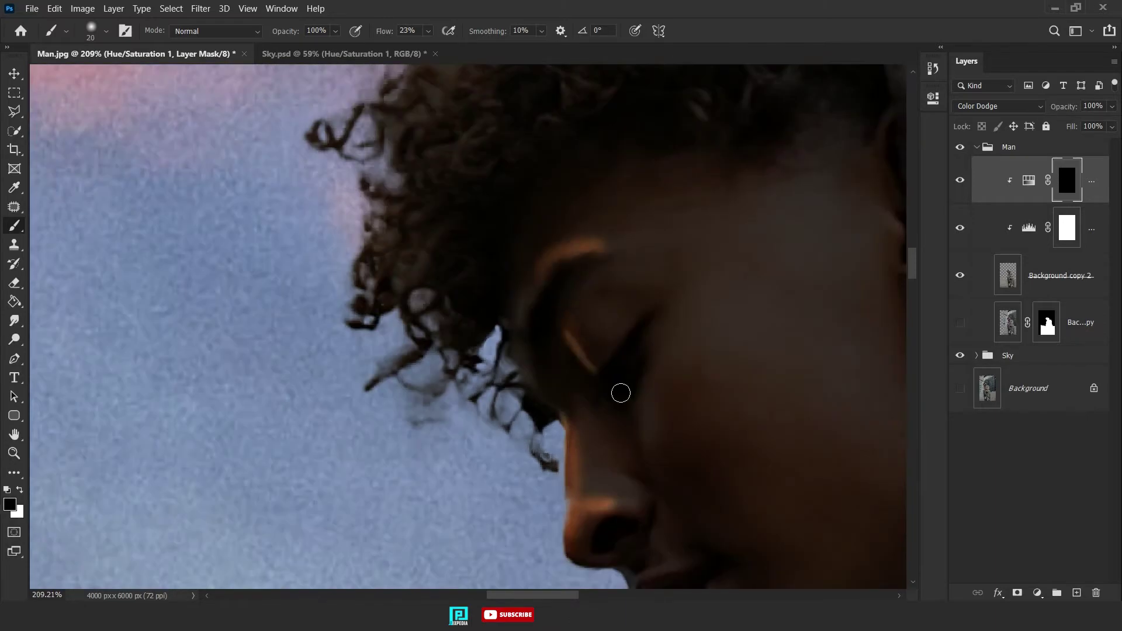
pyautogui.scroll(-1, 620, 393)
pyautogui.scroll(-1, 604, 361)
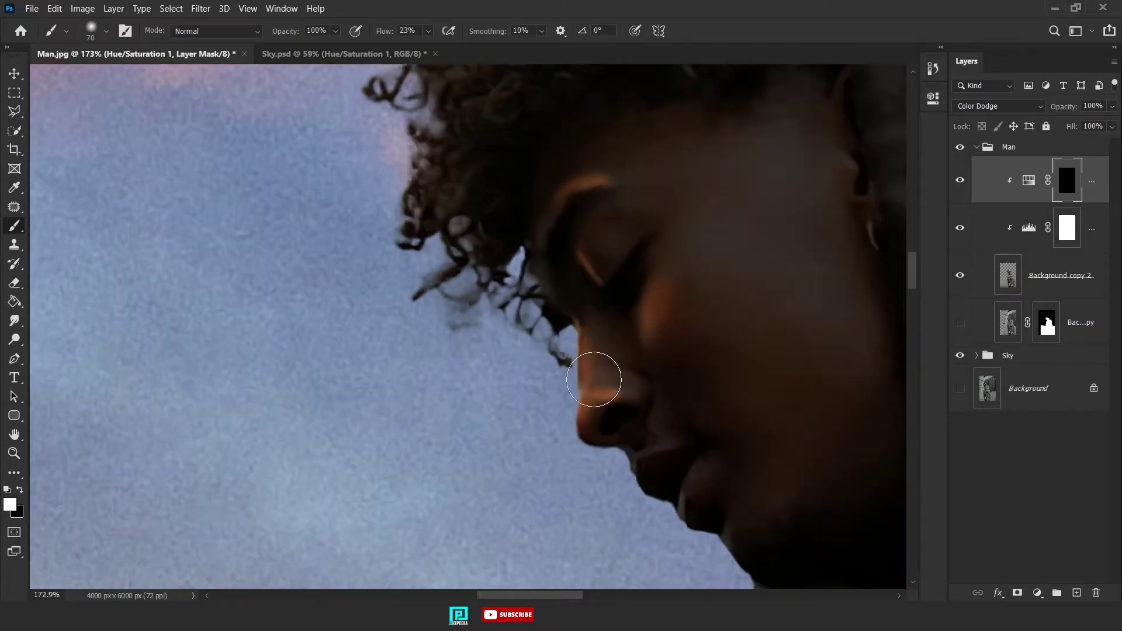
pyautogui.scroll(-2, 594, 380)
pyautogui.scroll(-1, 513, 188)
pyautogui.moveTo(468, 371); pyautogui.dragTo(427, 271)
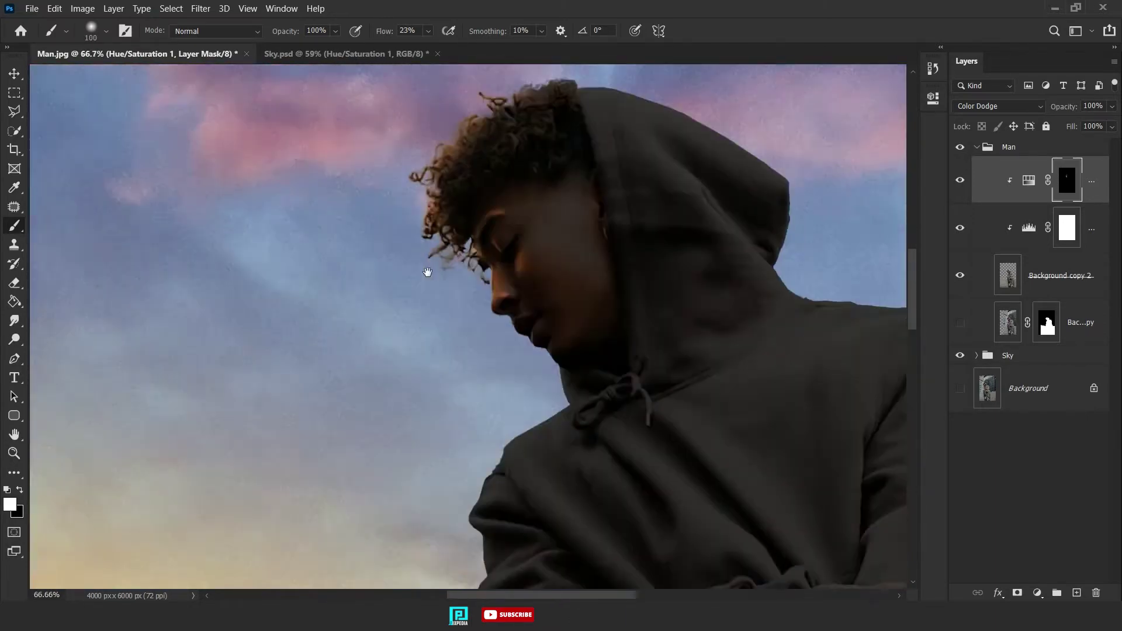
pyautogui.scroll(3, 511, 337)
pyautogui.scroll(3, 579, 404)
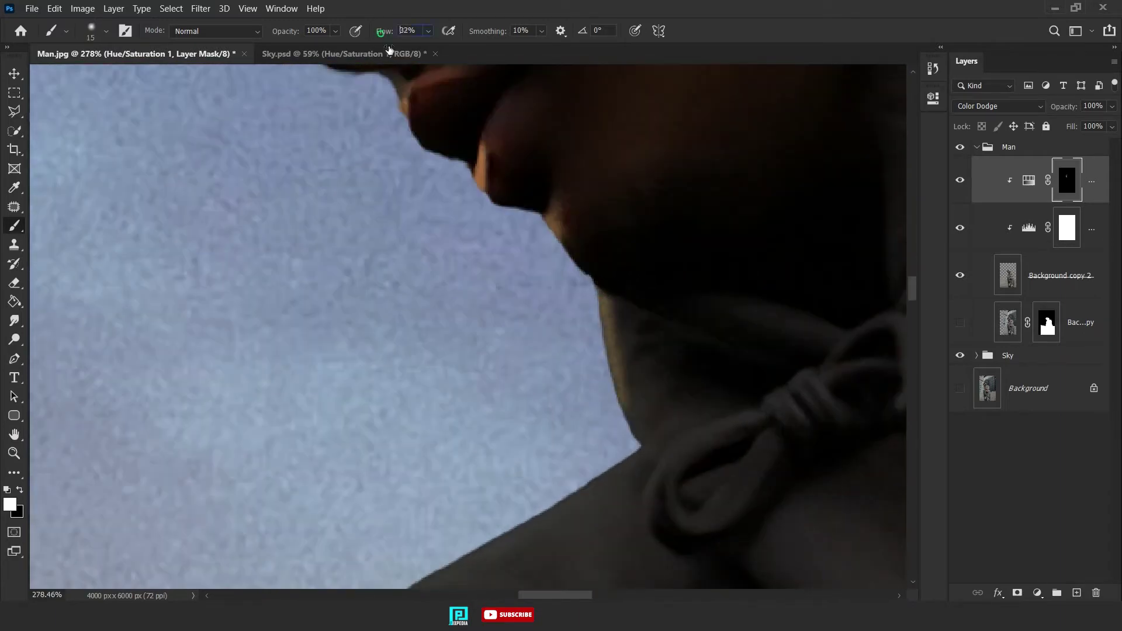
# - Paint warm orange rim light along the man's neck and shoulder edges
pyautogui.moveTo(631, 494); pyautogui.dragTo(731, 397)
pyautogui.moveTo(678, 301); pyautogui.dragTo(514, 408)
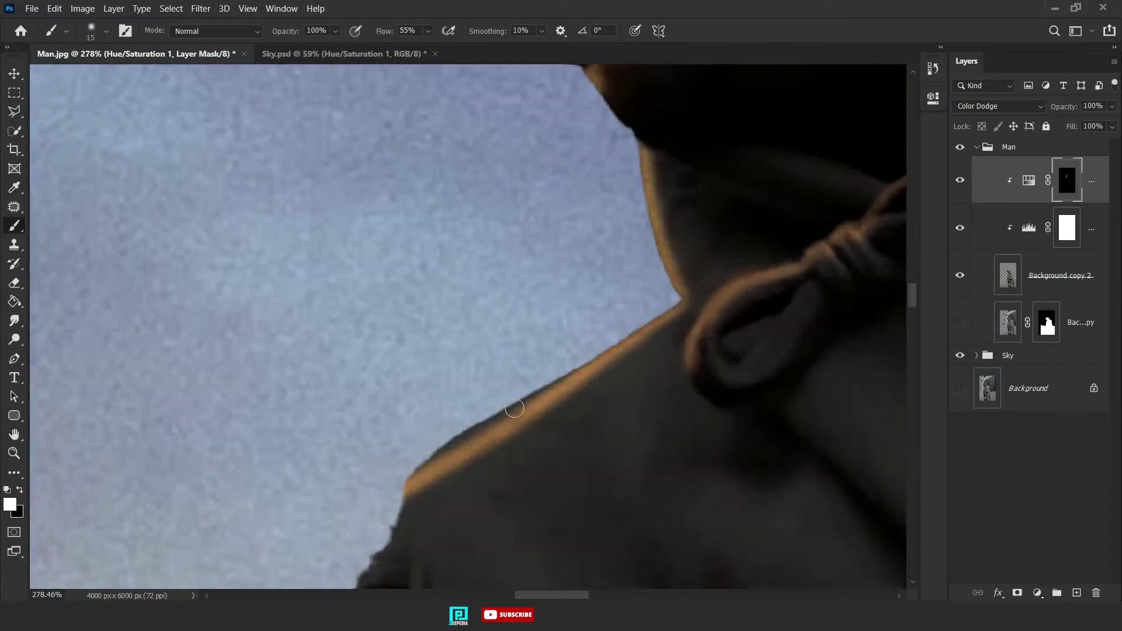
pyautogui.moveTo(652, 201); pyautogui.dragTo(677, 267)
pyautogui.press(']')
pyautogui.press(']')
pyautogui.moveTo(630, 348); pyautogui.dragTo(616, 299)
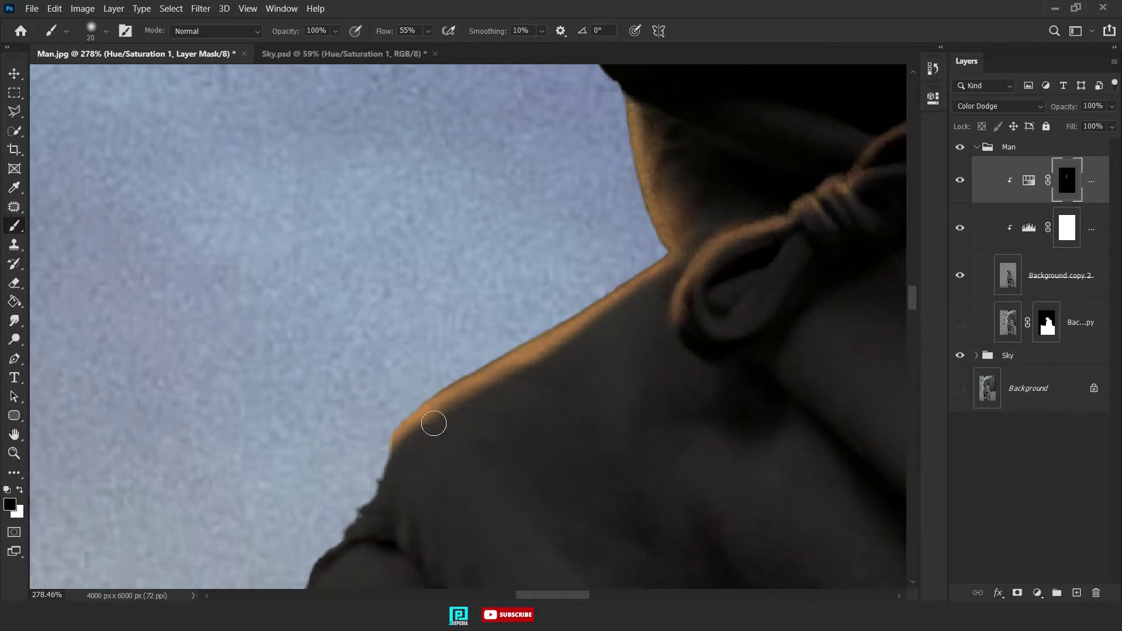
# - Paint black to trim stray glow along the shoulder edge
pyautogui.press('x')
pyautogui.scroll(-1, 479, 325)
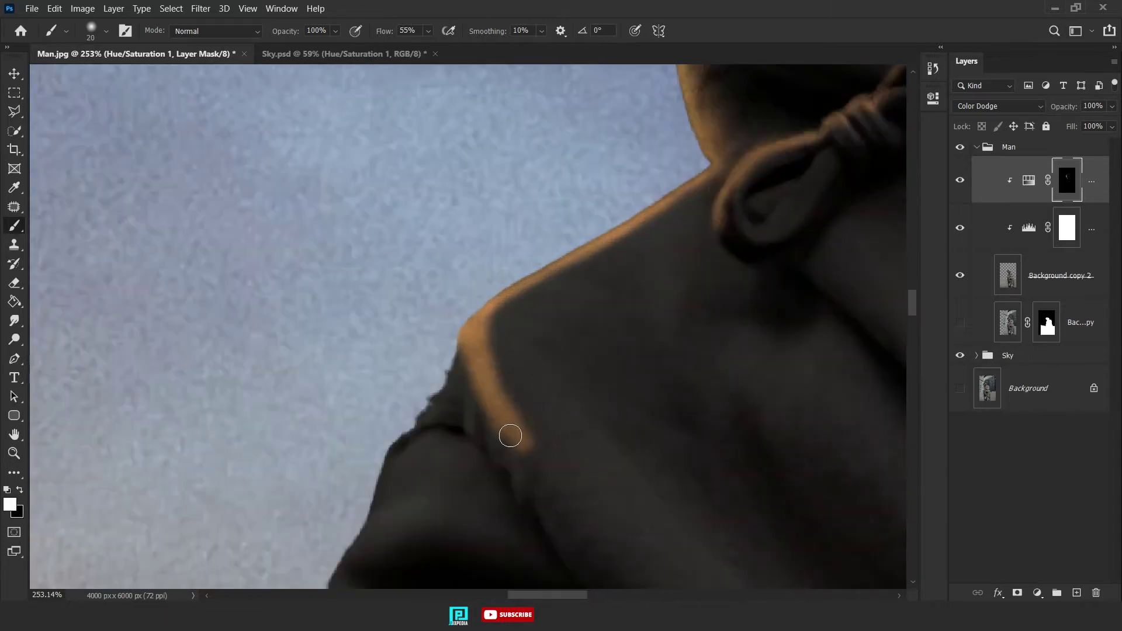
pyautogui.press('x')
pyautogui.scroll(-2, 505, 418)
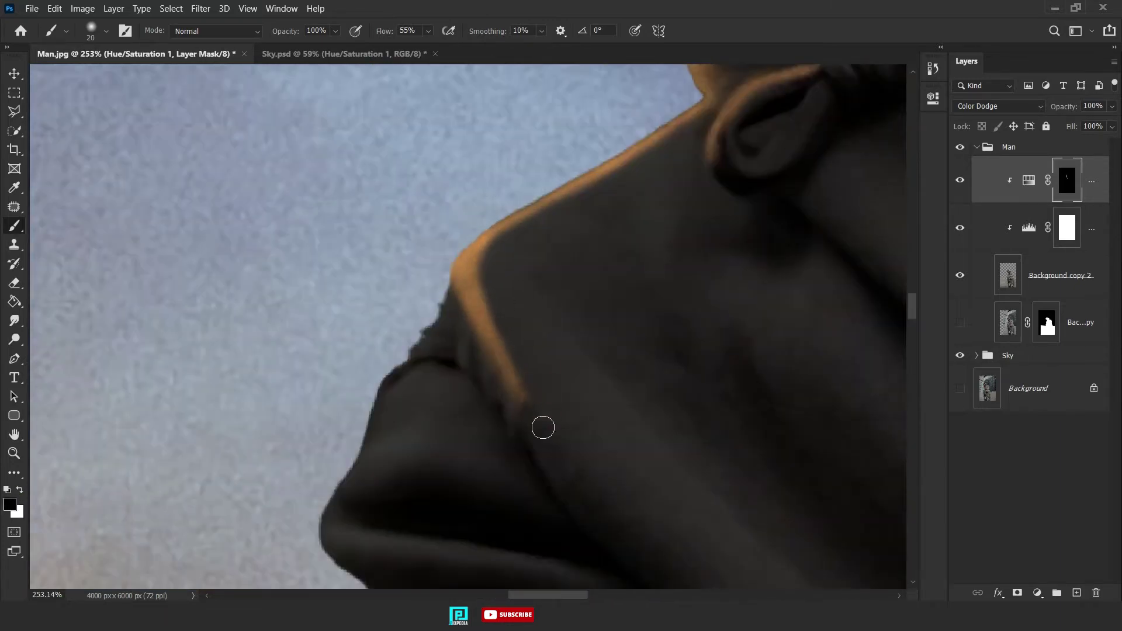
pyautogui.moveTo(543, 428); pyautogui.dragTo(517, 351)
pyautogui.scroll(2, 521, 329)
# - Paint white rim light along and under the hood fold with a slightly larger brush
pyautogui.press('x')
pyautogui.moveTo(444, 280)
pyautogui.mouseDown()
pyautogui.moveTo(350, 394)
pyautogui.moveTo(468, 316)
pyautogui.mouseUp()
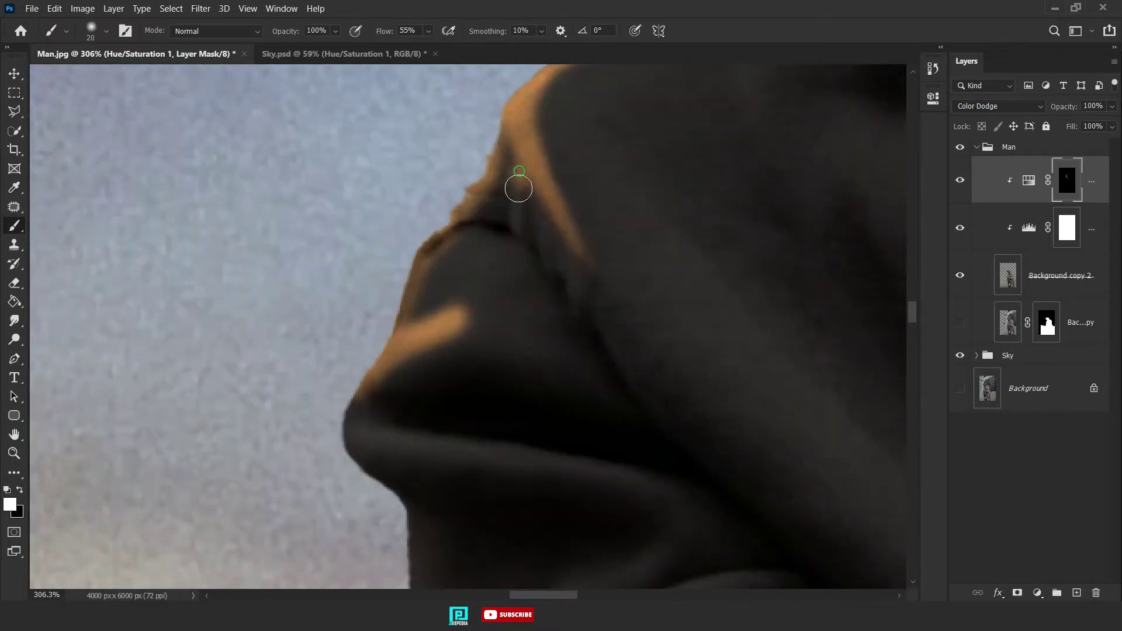
pyautogui.scroll(-2, 439, 241)
pyautogui.press(']')
pyautogui.press(']')
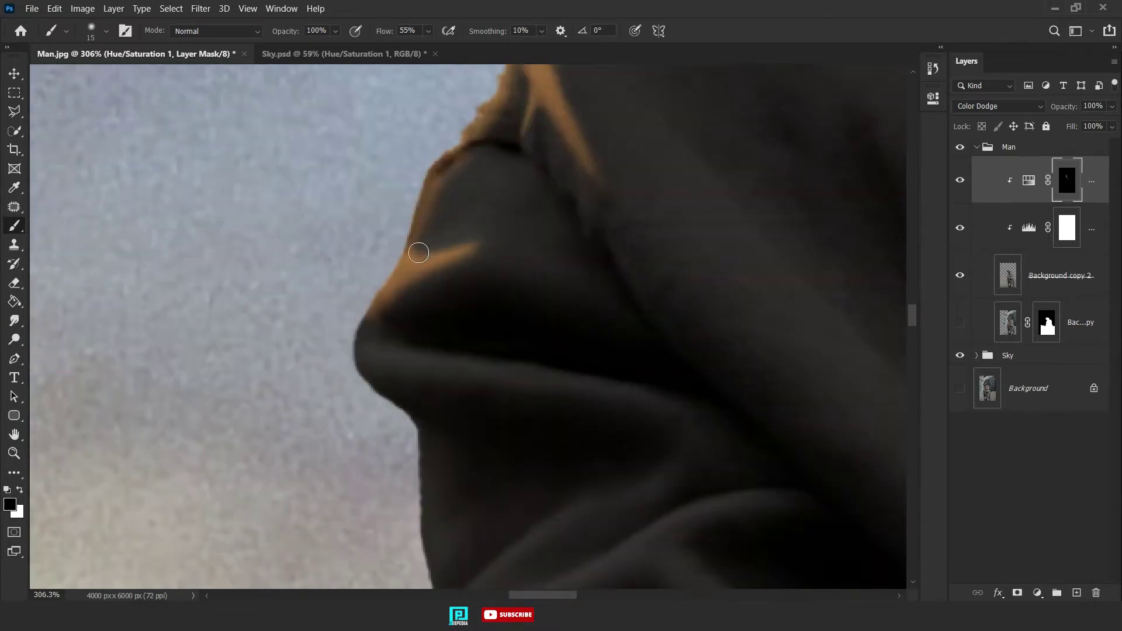
pyautogui.scroll(-3, 418, 252)
pyautogui.press('x')
pyautogui.moveTo(409, 277); pyautogui.dragTo(648, 342)
# - Extend the orange glow around the hood fold and along the hood edge
pyautogui.hscroll(2, 446, 288)
pyautogui.hscroll(2, 501, 258)
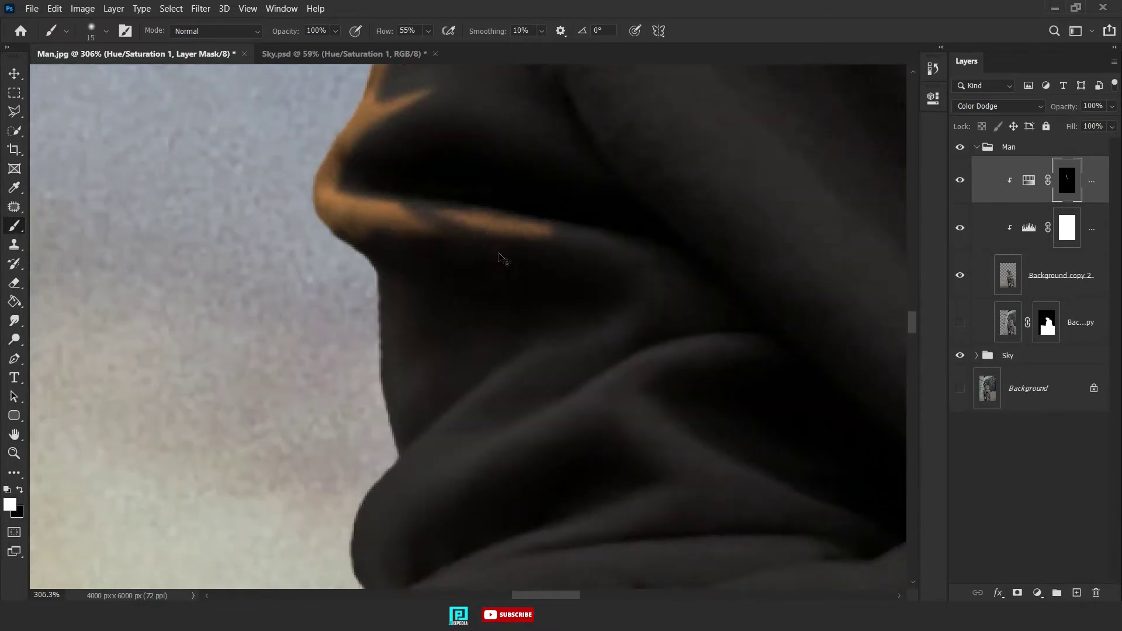
pyautogui.moveTo(498, 257)
pyautogui.mouseDown()
pyautogui.moveTo(571, 345)
pyautogui.moveTo(386, 450)
pyautogui.mouseUp()
pyautogui.scroll(-3, 370, 243)
pyautogui.scroll(-1, 476, 320)
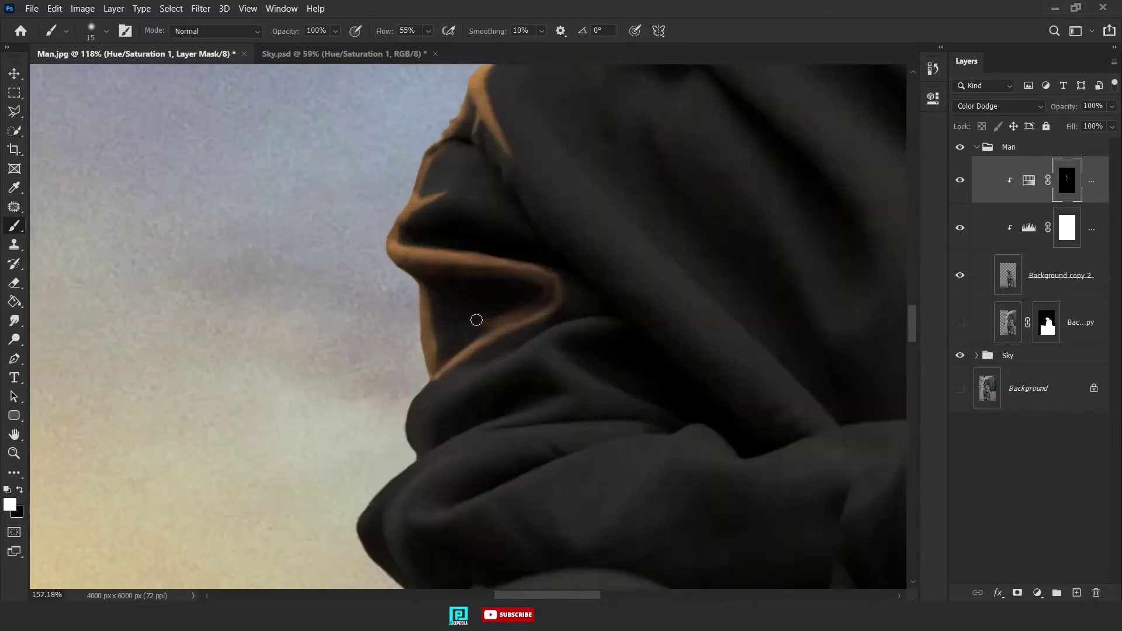
pyautogui.scroll(3, 476, 319)
pyautogui.scroll(-4, 529, 315)
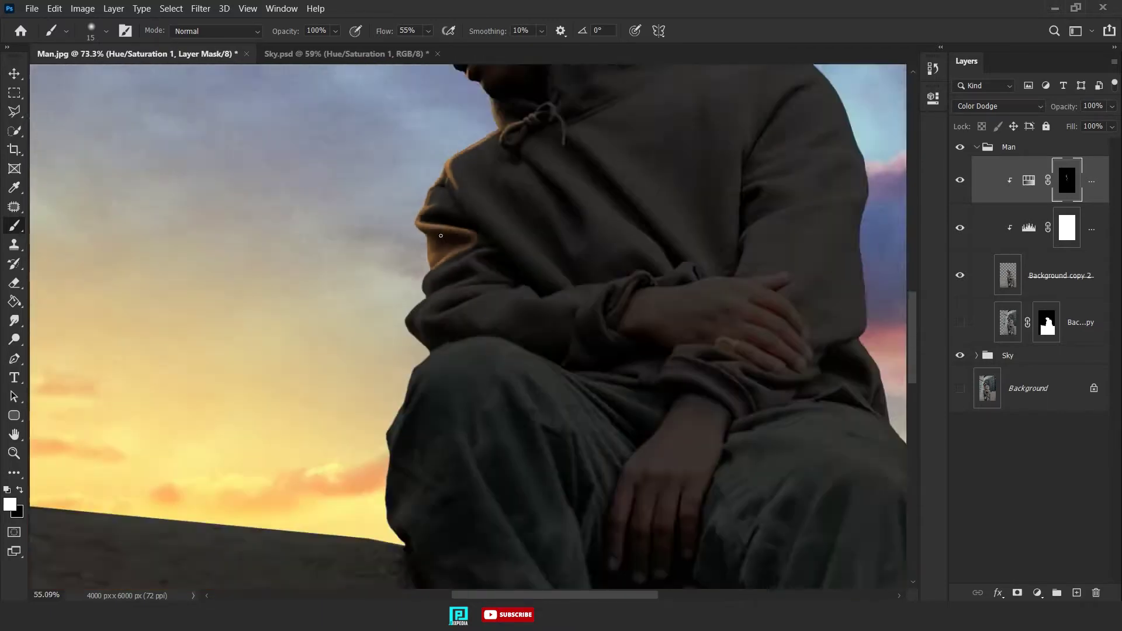
pyautogui.scroll(4, 555, 280)
pyautogui.moveTo(363, 435); pyautogui.dragTo(602, 210)
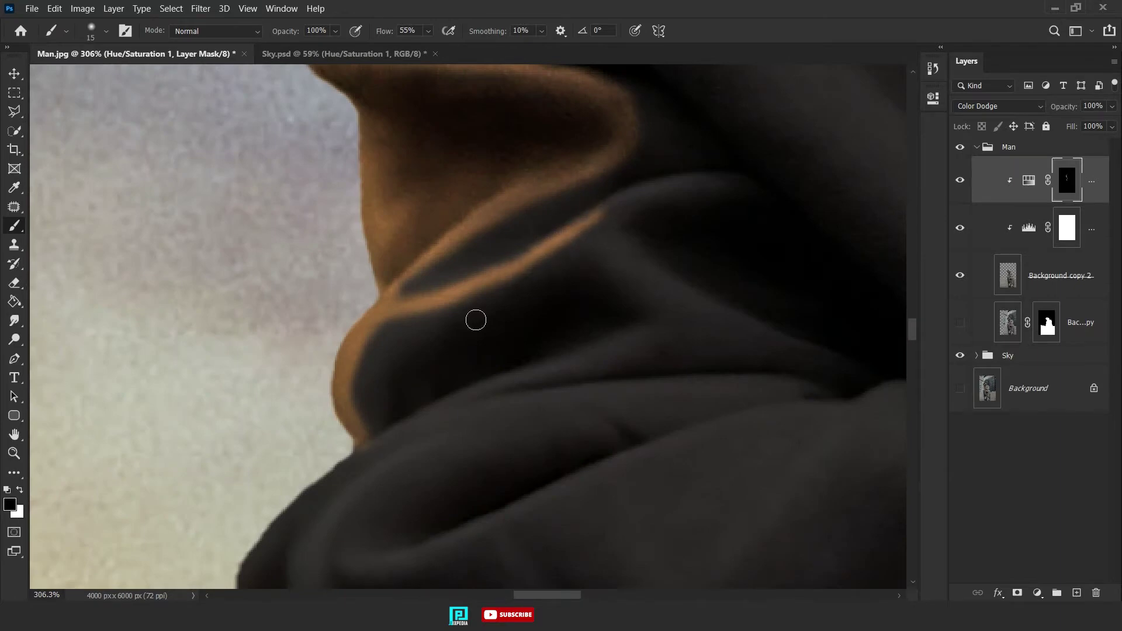
# - Swap painting colours, enlarge the brush and zoom around to review the rim glow
pyautogui.scroll(-3, 579, 270)
pyautogui.scroll(-3, 456, 333)
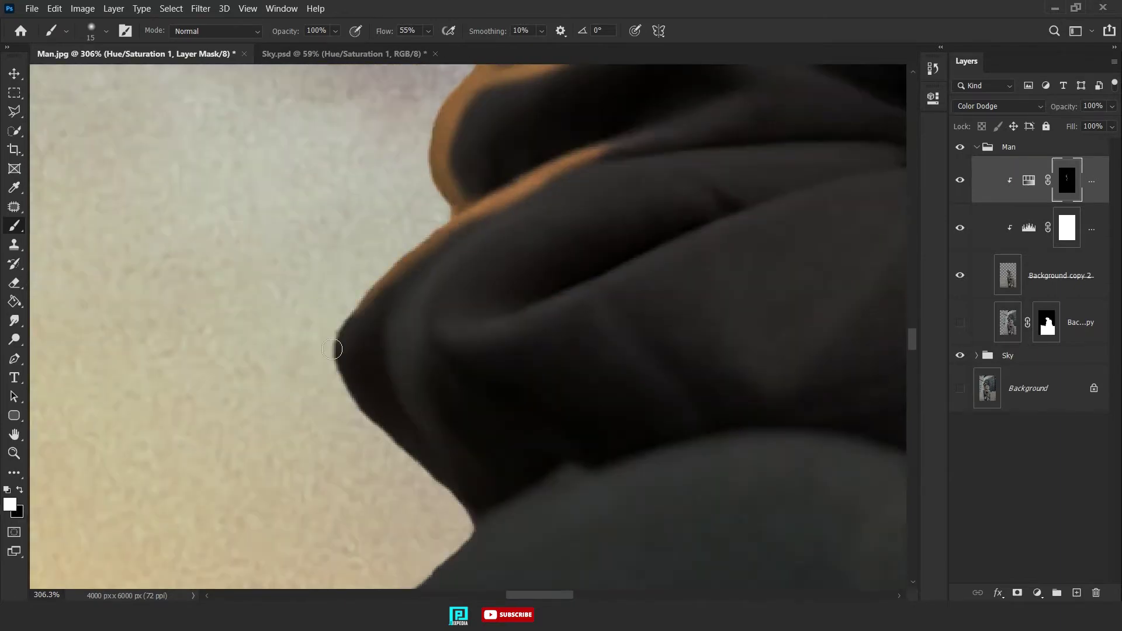
pyautogui.press('x')
pyautogui.scroll(3, 435, 438)
pyautogui.scroll(-3, 601, 138)
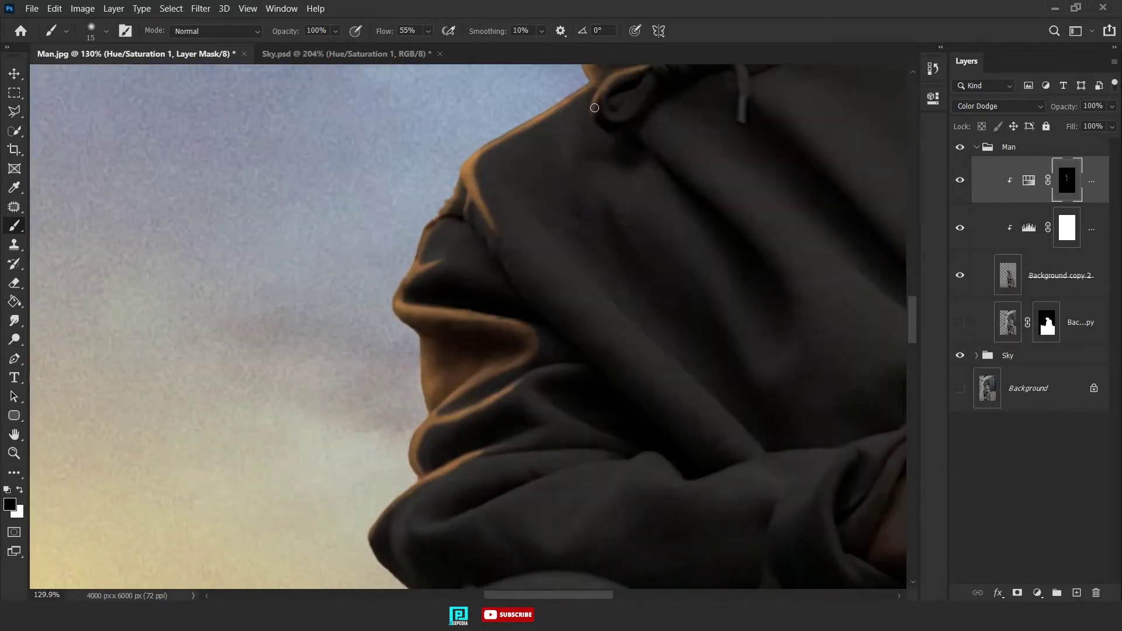
pyautogui.scroll(1, 436, 244)
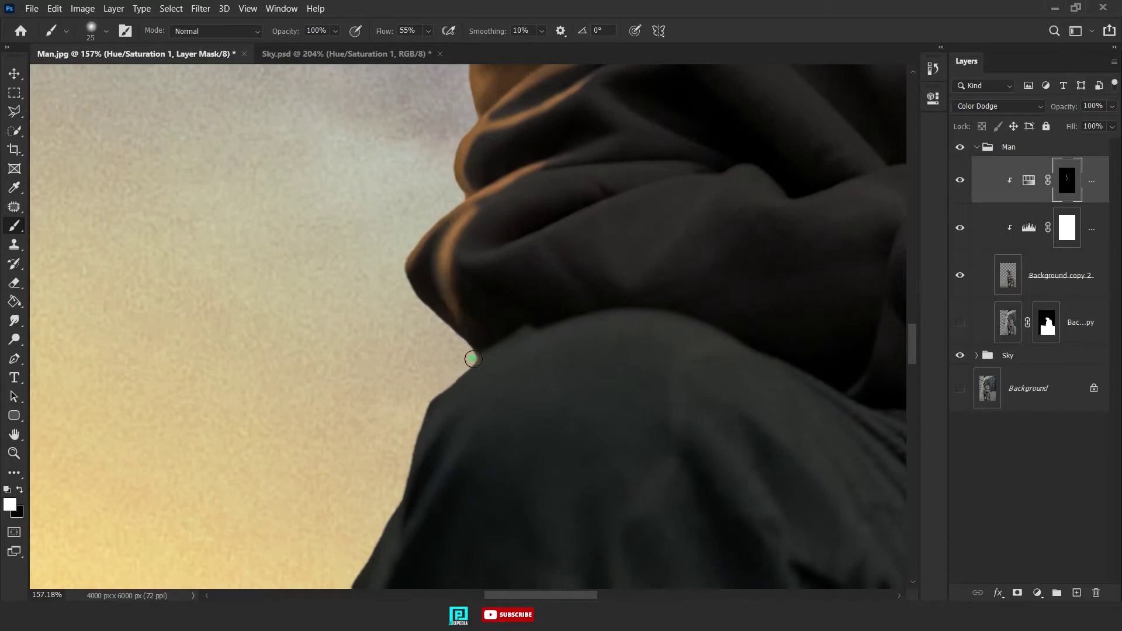
pyautogui.scroll(-2, 501, 280)
pyautogui.scroll(2, 609, 208)
pyautogui.press(']')
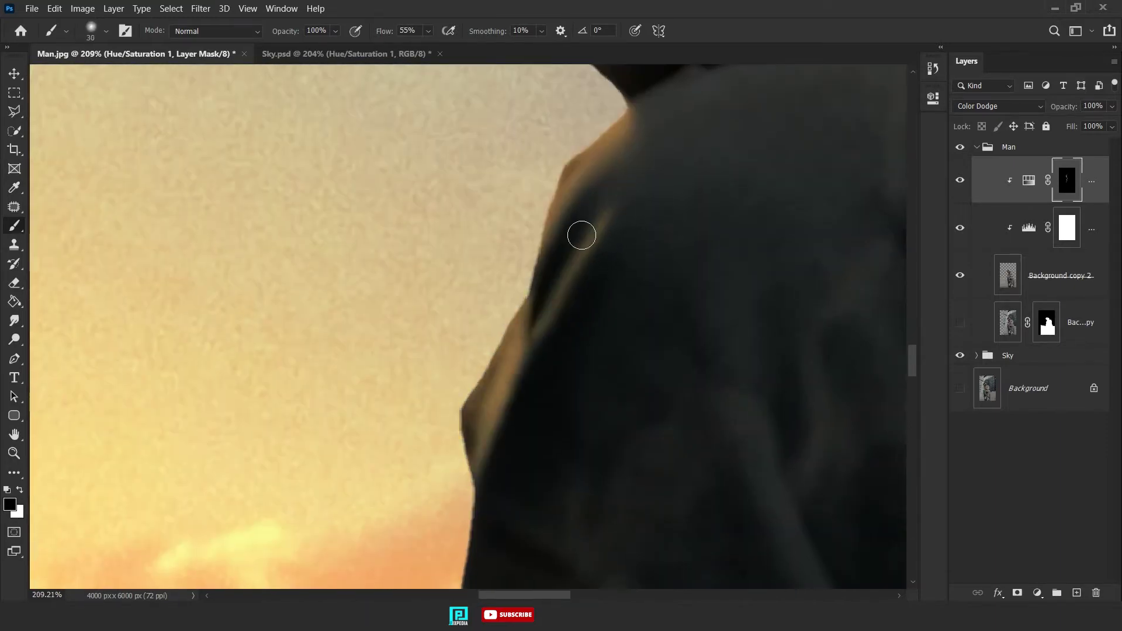
pyautogui.scroll(-5, 582, 235)
pyautogui.scroll(-3, 513, 453)
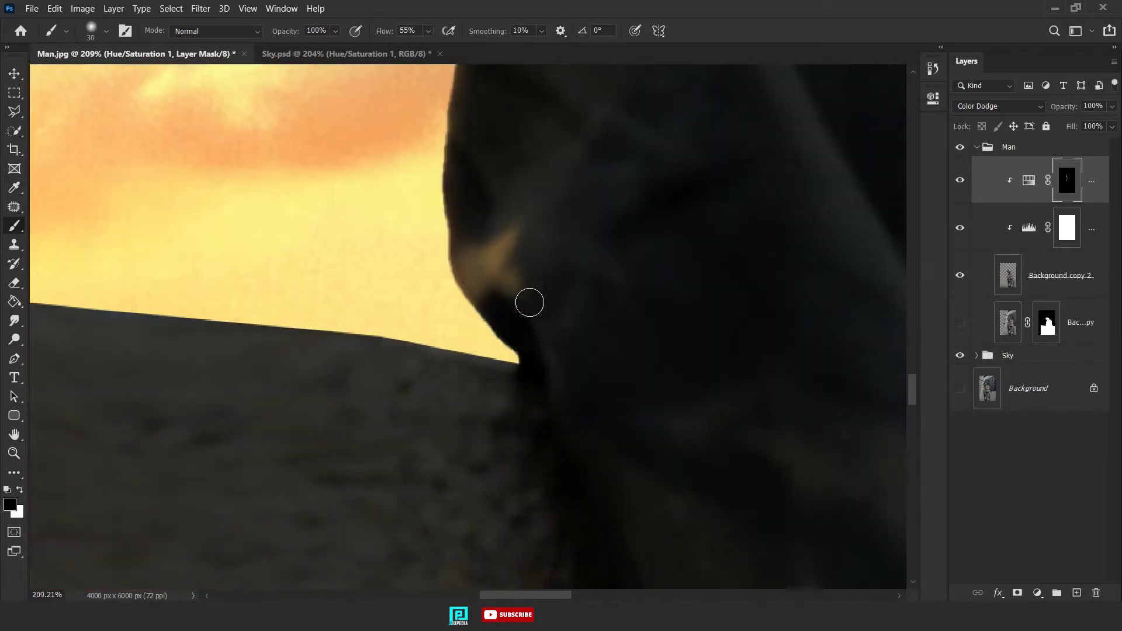
pyautogui.scroll(-3, 530, 302)
pyautogui.scroll(-4, 529, 302)
pyautogui.scroll(8, 584, 391)
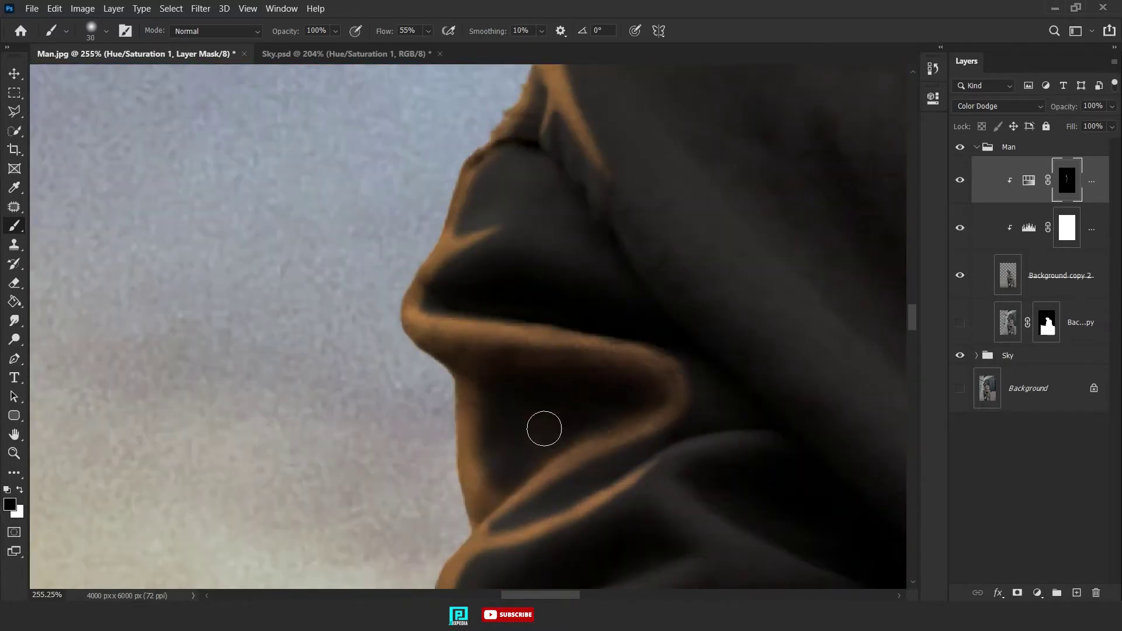
pyautogui.scroll(-5, 516, 528)
pyautogui.scroll(-8, 516, 528)
pyautogui.scroll(-3, 516, 528)
# - Add an Exposure adjustment layer above Levels 2 with an inverted black mask and white foreground
pyautogui.click(1028, 228)
pyautogui.click(1037, 593)
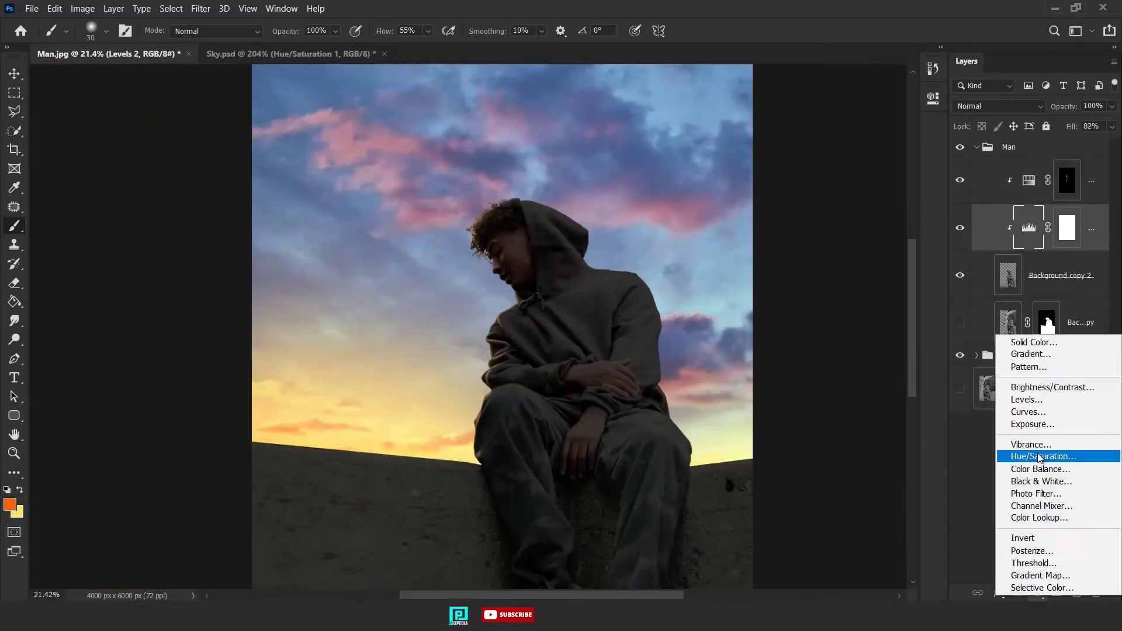
pyautogui.click(1033, 424)
pyautogui.hotkey('ctrl', 'i')
pyautogui.scroll(10, 551, 226)
pyautogui.press('d')
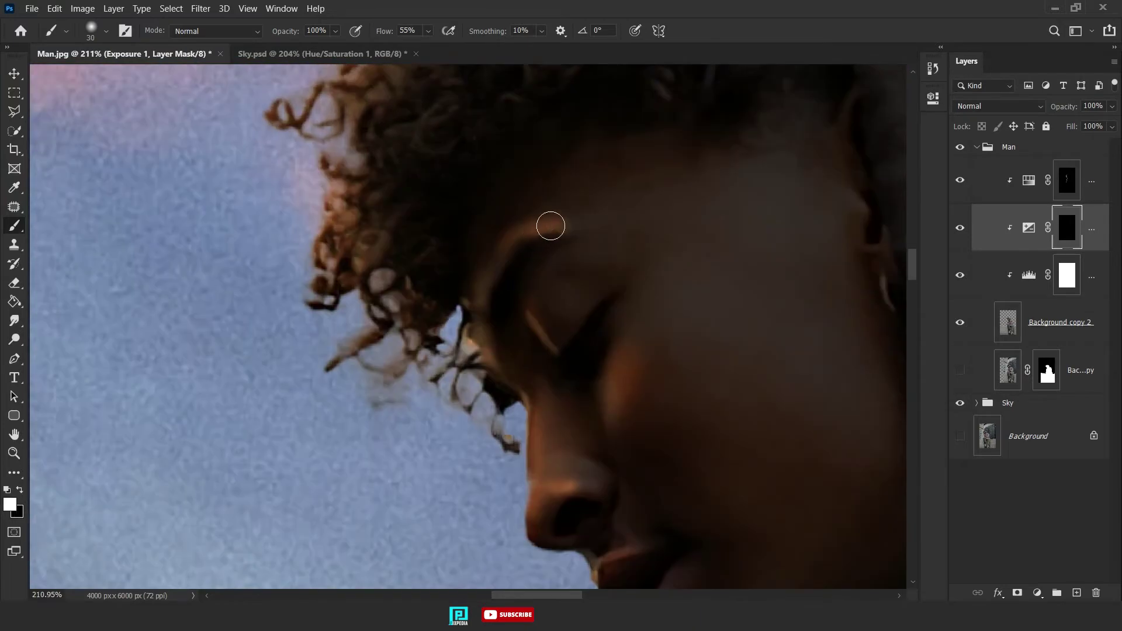
# - Size the brush and paint the Exposure mask along the neck and shoulder rim
pyautogui.press(']')
pyautogui.press(']')
pyautogui.press(']')
pyautogui.scroll(-2, 594, 238)
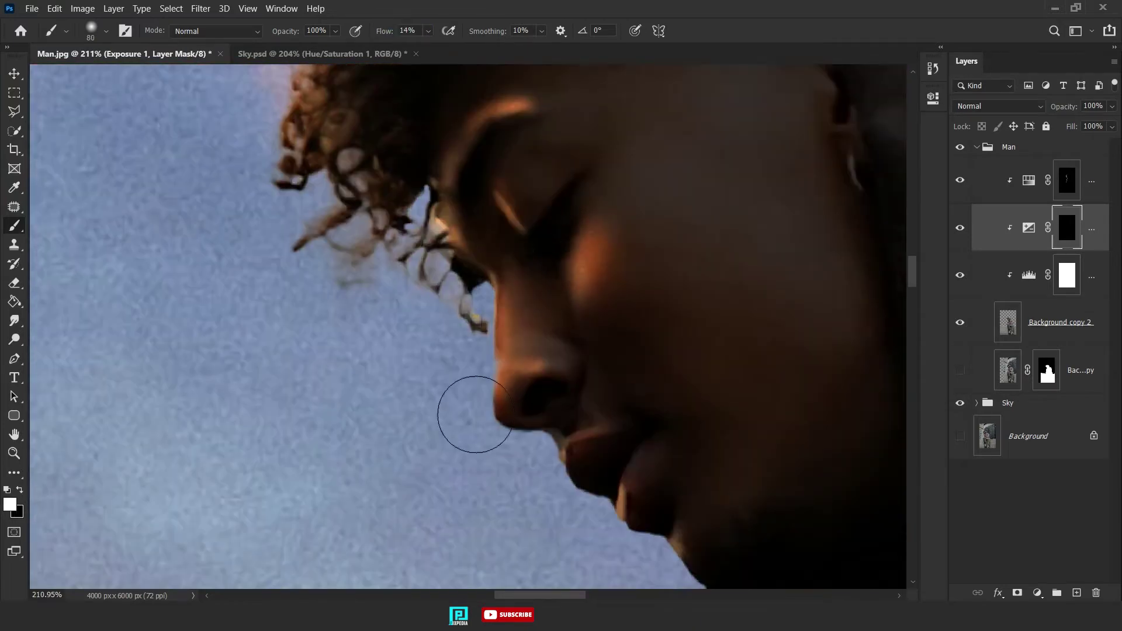
pyautogui.press('[')
pyautogui.press('[')
pyautogui.press('[')
pyautogui.scroll(-2, 501, 250)
pyautogui.scroll(-2, 551, 345)
pyautogui.scroll(-2, 601, 325)
pyautogui.scroll(1, 540, 331)
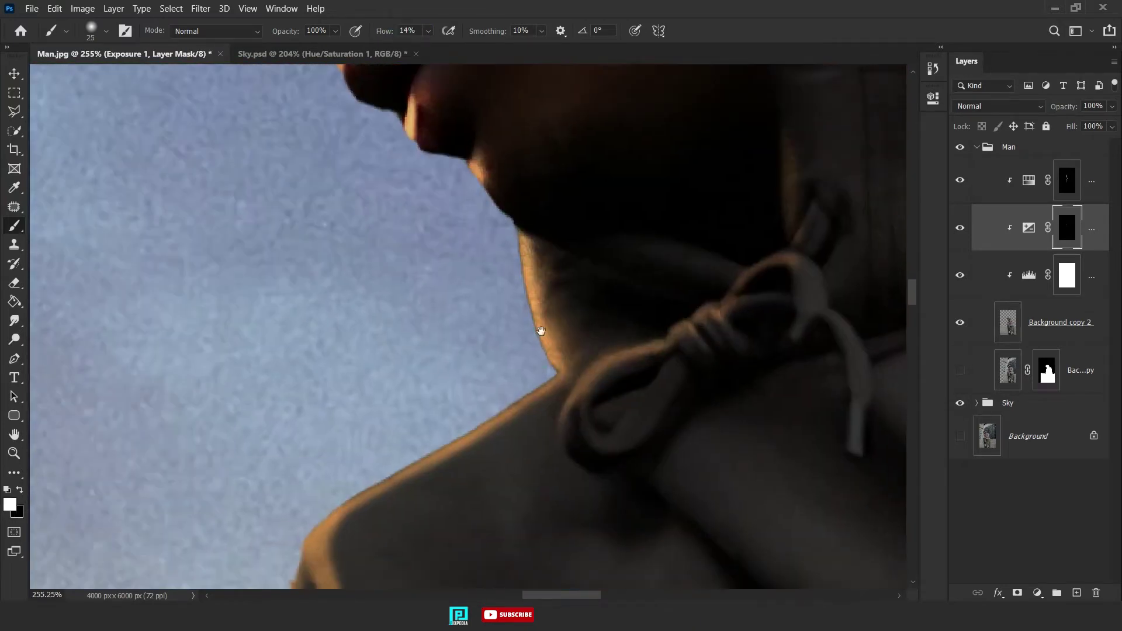
pyautogui.moveTo(541, 331); pyautogui.dragTo(551, 194)
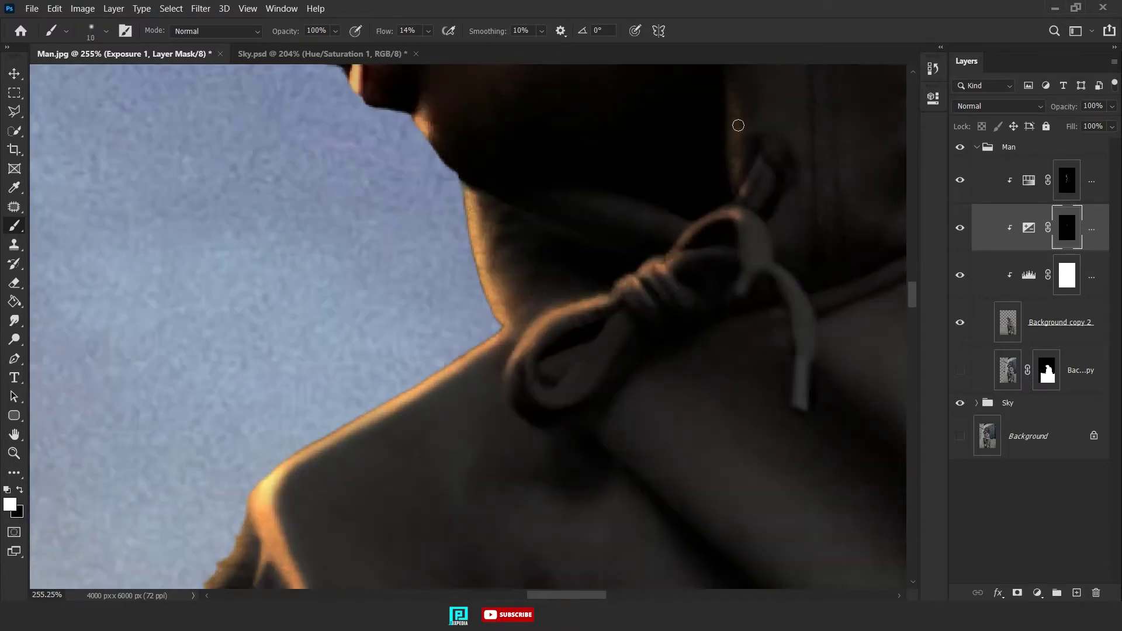
pyautogui.scroll(-3, 736, 122)
pyautogui.press('[')
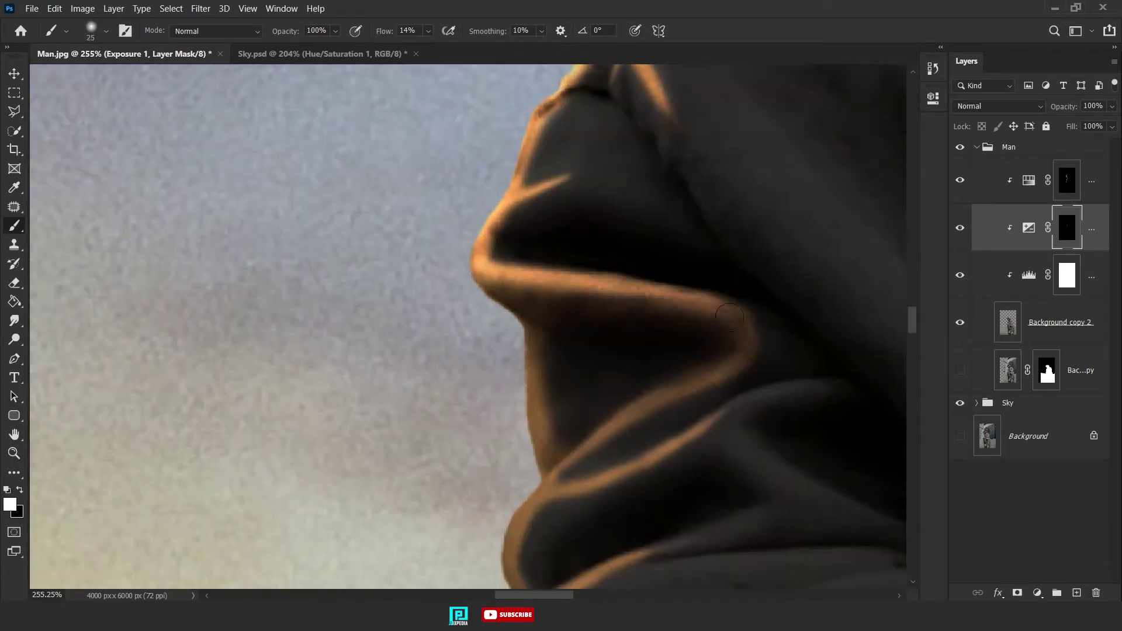
pyautogui.moveTo(482, 224); pyautogui.dragTo(534, 144)
# - Brighten the orange rim along the hood edge with a slightly larger brush
pyautogui.scroll(-2, 671, 272)
pyautogui.press(']')
pyautogui.scroll(-1, 671, 271)
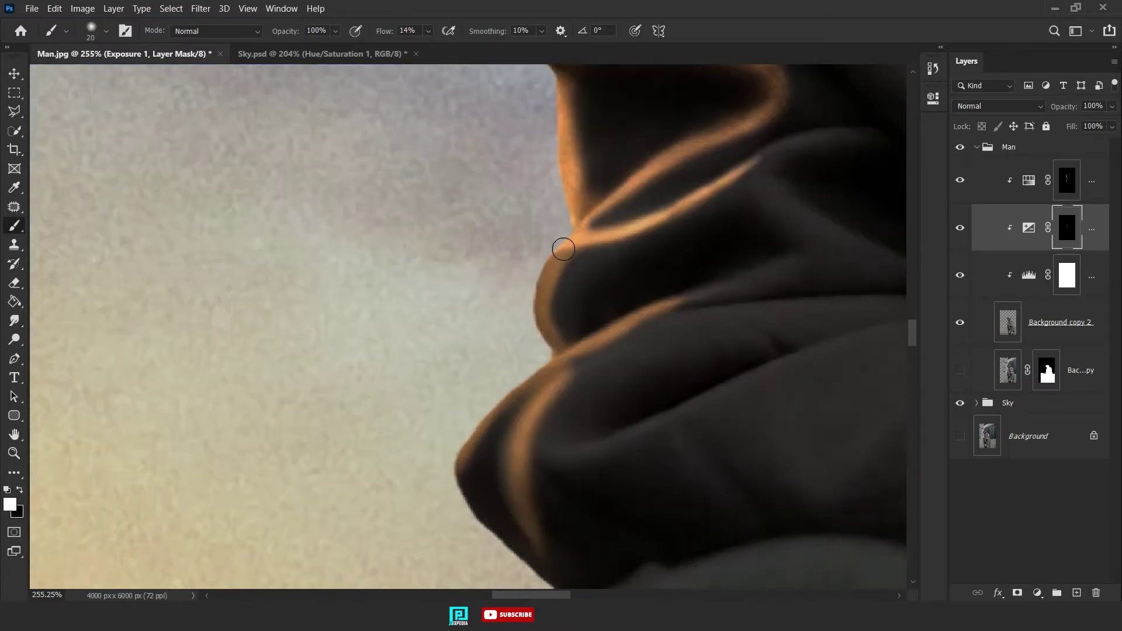
pyautogui.moveTo(561, 246); pyautogui.dragTo(674, 298)
pyautogui.scroll(-2, 673, 298)
pyautogui.moveTo(531, 298); pyautogui.dragTo(468, 298)
pyautogui.scroll(-2, 467, 298)
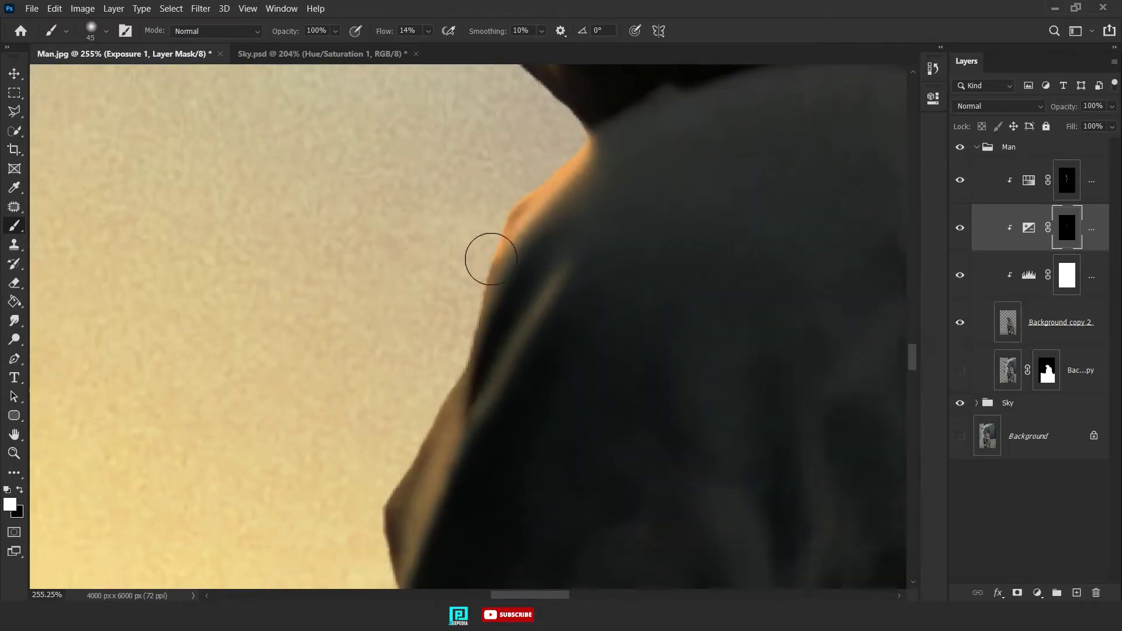
pyautogui.scroll(-3, 488, 251)
# - Adjust the brush size and zoom around to review the brightened rim edges
pyautogui.press('[')
pyautogui.scroll(-2, 532, 337)
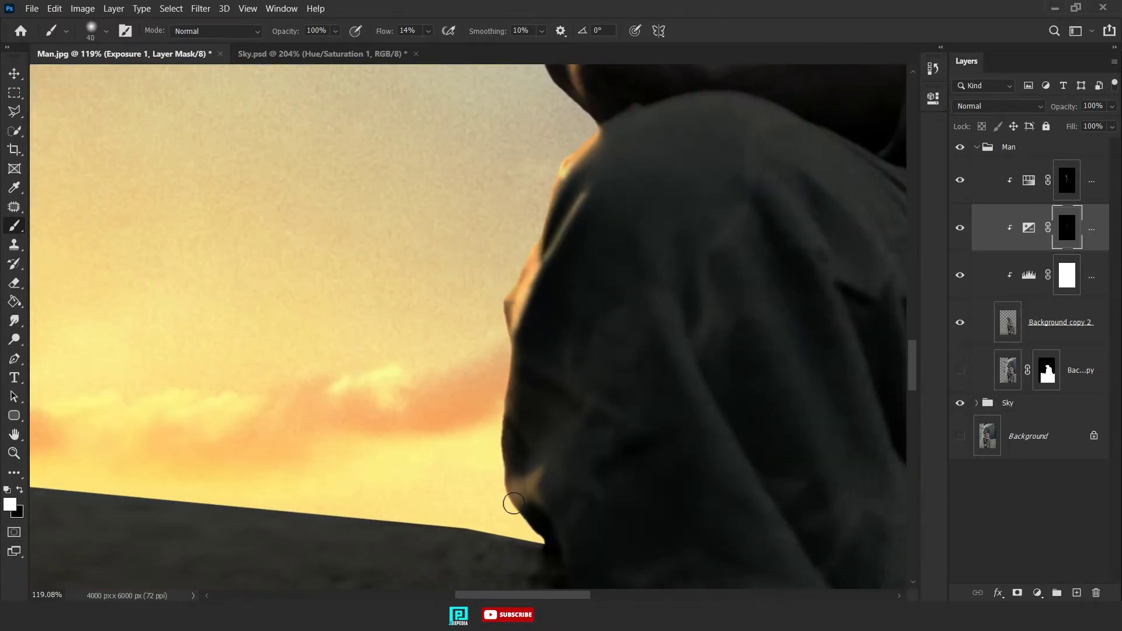
pyautogui.scroll(-5, 513, 504)
pyautogui.scroll(5, 522, 267)
pyautogui.press(']')
pyautogui.press(']')
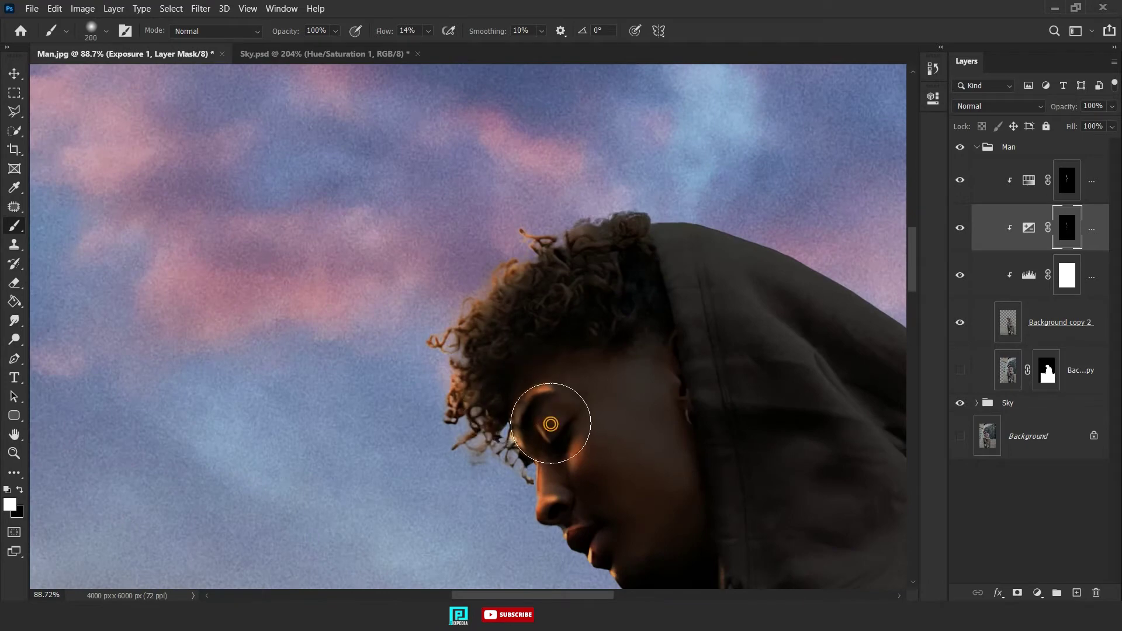
pyautogui.scroll(-2, 551, 424)
pyautogui.scroll(-3, 576, 449)
pyautogui.scroll(-2, 576, 449)
# - Add a colorized Hue/Saturation 2 layer (hue 185, saturation 34, lightness +52) and open its blending options
pyautogui.click(1024, 182)
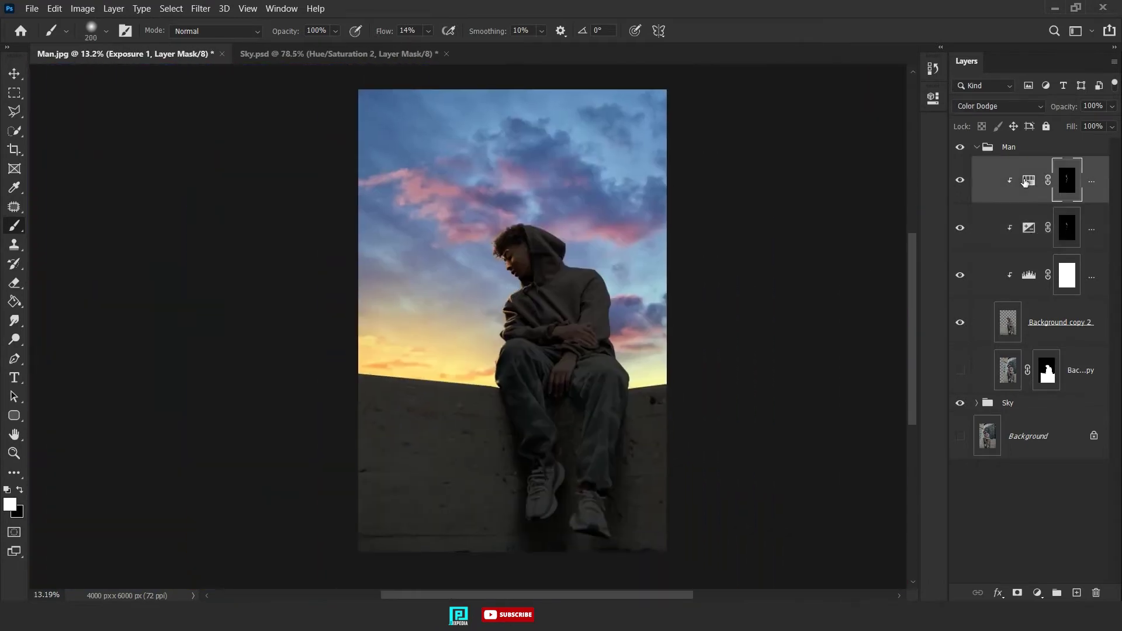
pyautogui.click(1037, 593)
pyautogui.click(1035, 457)
pyautogui.click(809, 196)
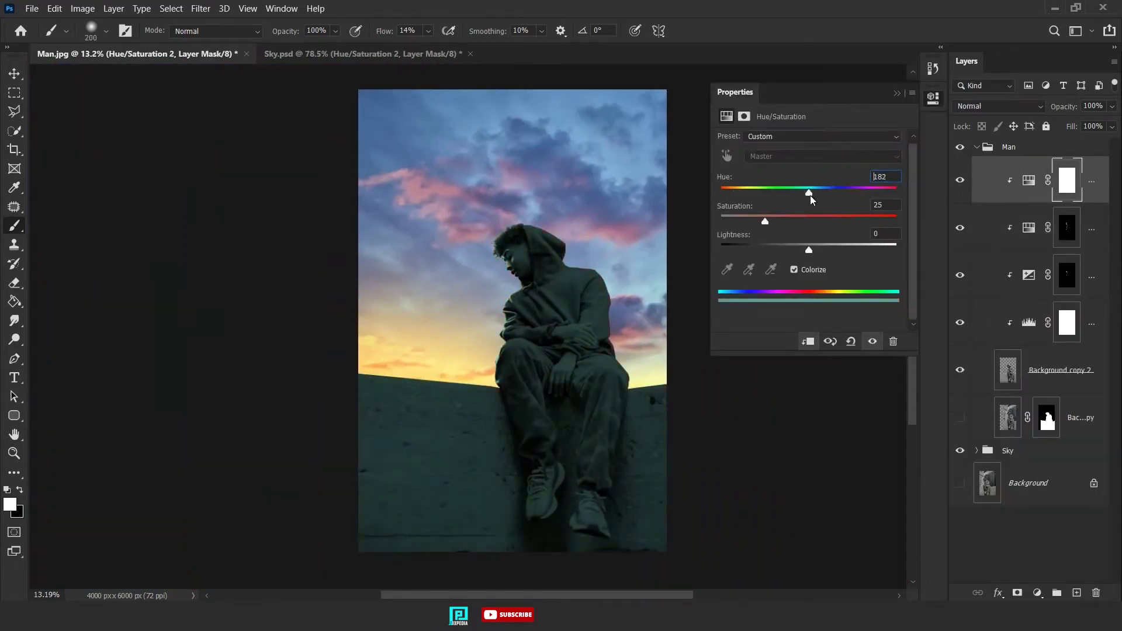
pyautogui.moveTo(815, 251); pyautogui.dragTo(855, 255)
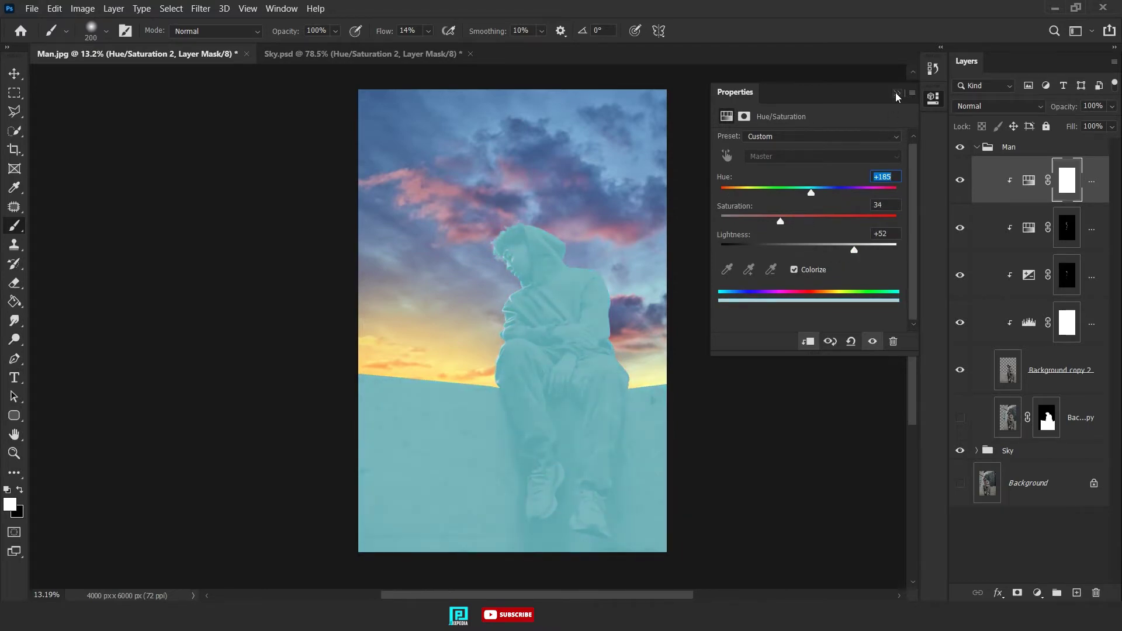
pyautogui.doubleClick(1092, 202)
# - Split the Blend If Underlying slider to 31/71 and mask the teal tint off the man's hair
pyautogui.moveTo(704, 383); pyautogui.dragTo(757, 383)
pyautogui.press('Return')
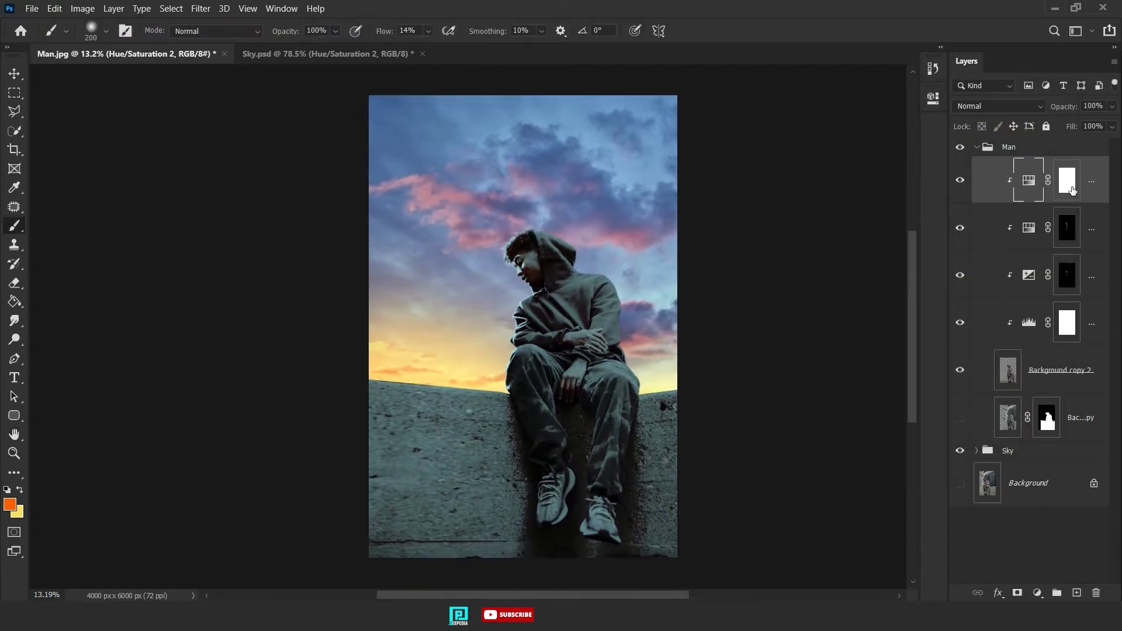
pyautogui.scroll(5, 526, 263)
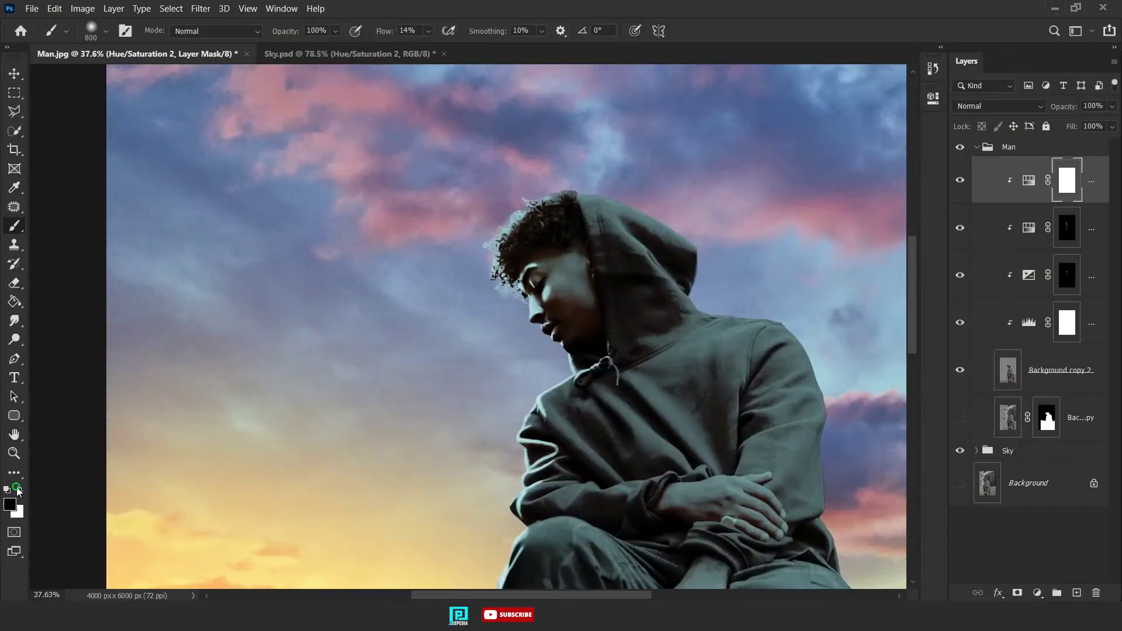
pyautogui.scroll(3, 502, 292)
pyautogui.moveTo(497, 274); pyautogui.dragTo(419, 375)
pyautogui.scroll(3, 540, 310)
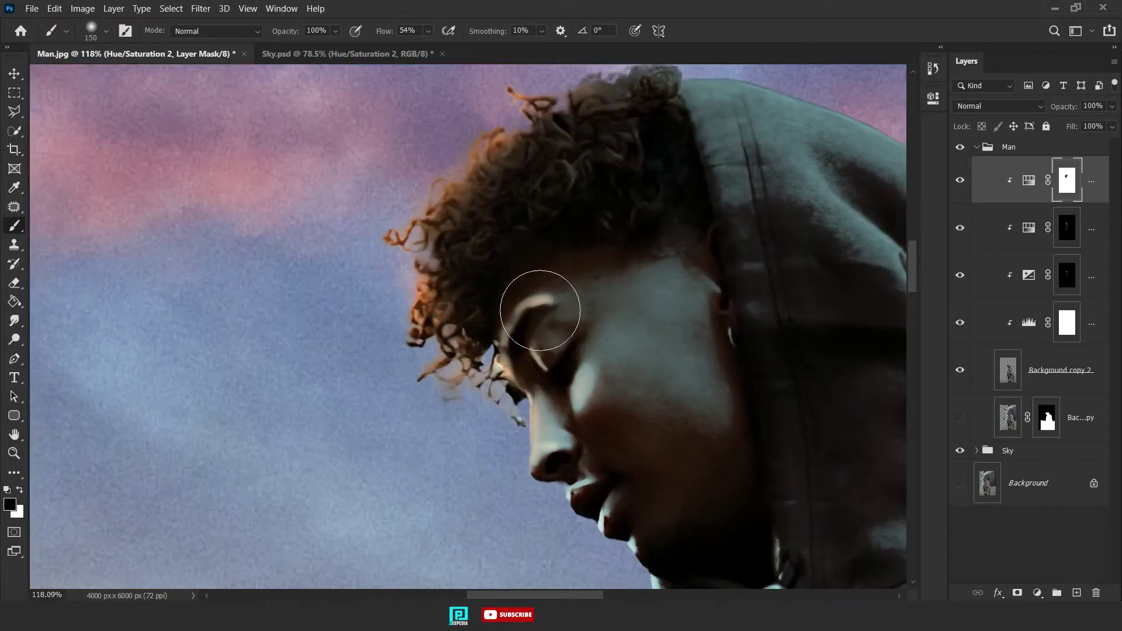
pyautogui.scroll(-3, 533, 351)
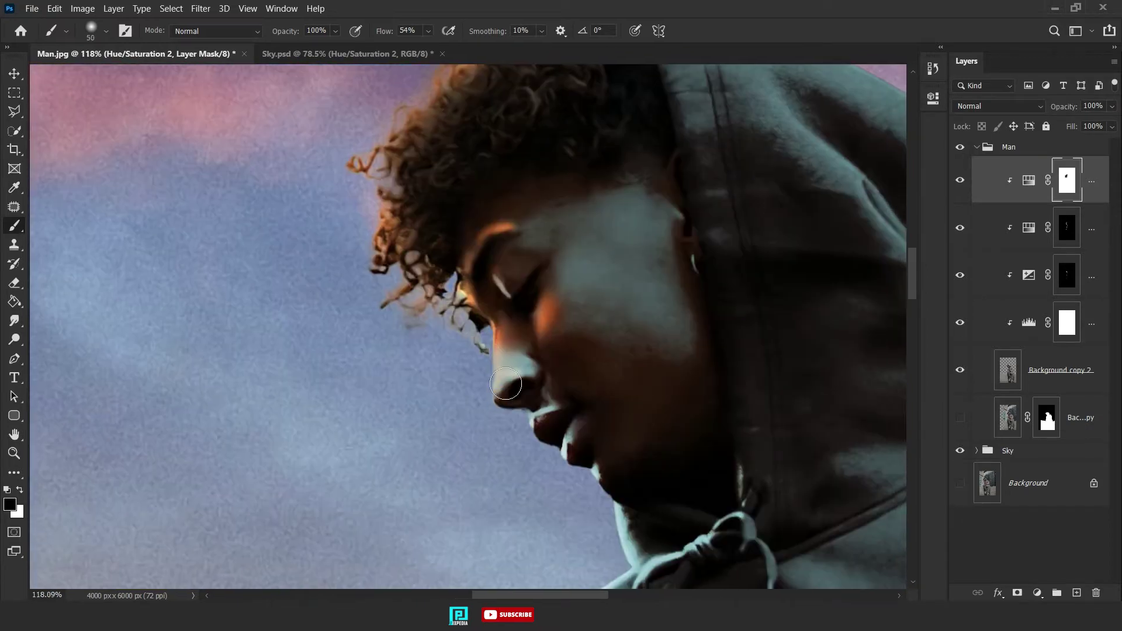
# - Mask the teal tint off the man's leg edge, then zoom out to the whole image
pyautogui.press(']')
pyautogui.press(']')
pyautogui.press(']')
pyautogui.scroll(-3, 582, 419)
pyautogui.hscroll(1, 613, 386)
pyautogui.press('[')
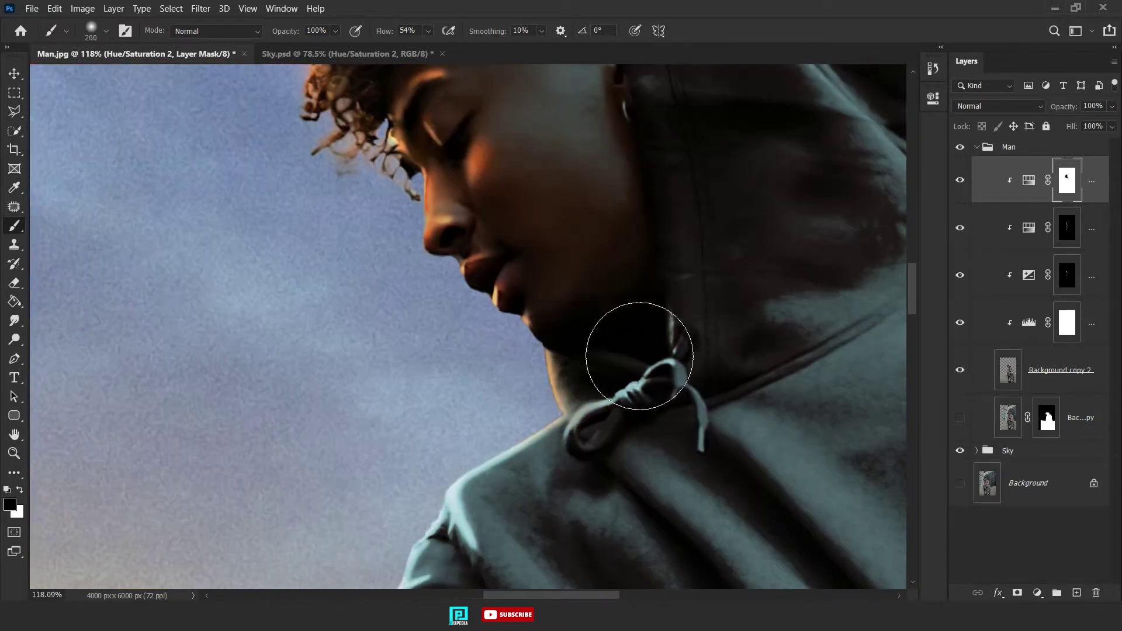
pyautogui.scroll(-3, 467, 386)
pyautogui.press(']')
pyautogui.press(']')
pyautogui.press(']')
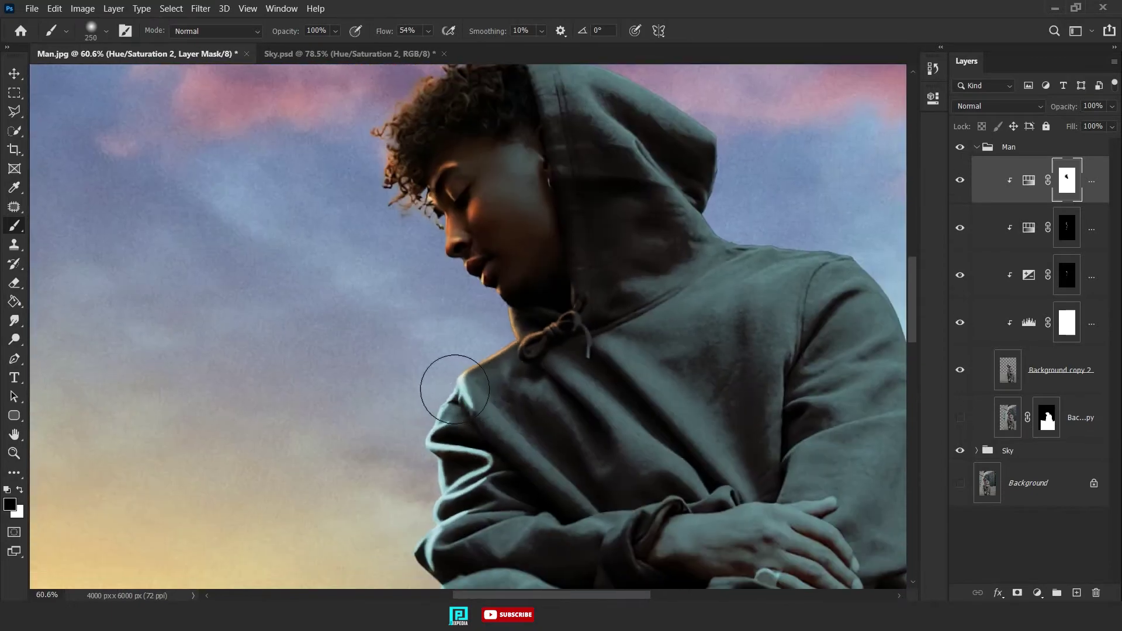
pyautogui.scroll(-2, 433, 403)
pyautogui.moveTo(467, 362); pyautogui.dragTo(514, 497)
pyautogui.scroll(-3, 444, 433)
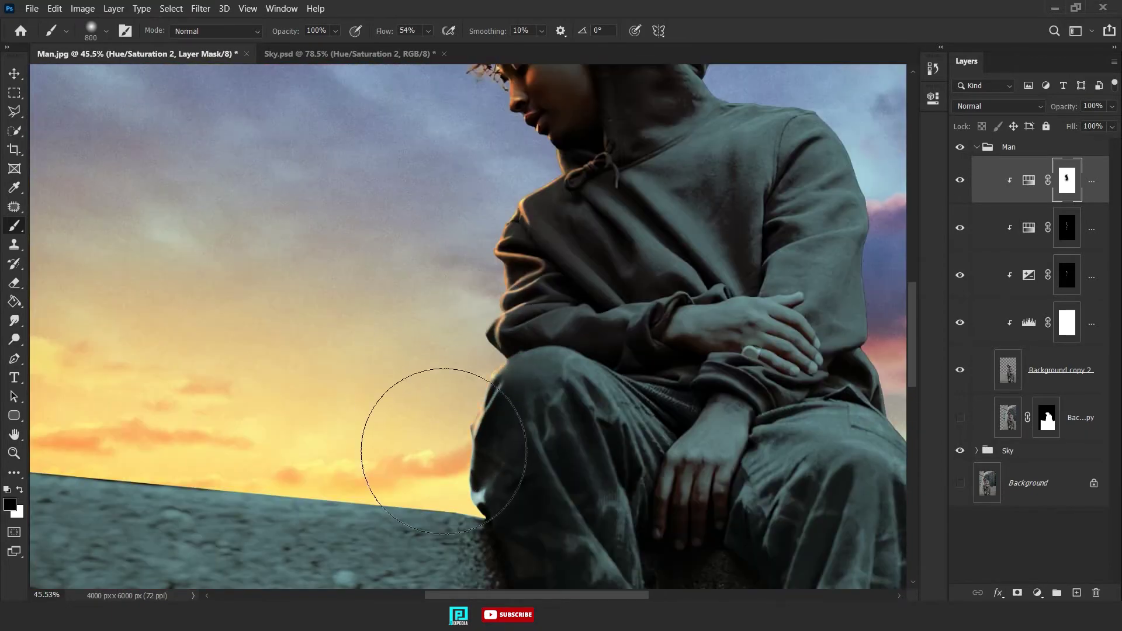
pyautogui.press('[')
pyautogui.press('[')
pyautogui.hotkey('ctrl', '0')
# - Set the Hue/Saturation 2 layer's blend mode to Color Dodge
pyautogui.press('v')
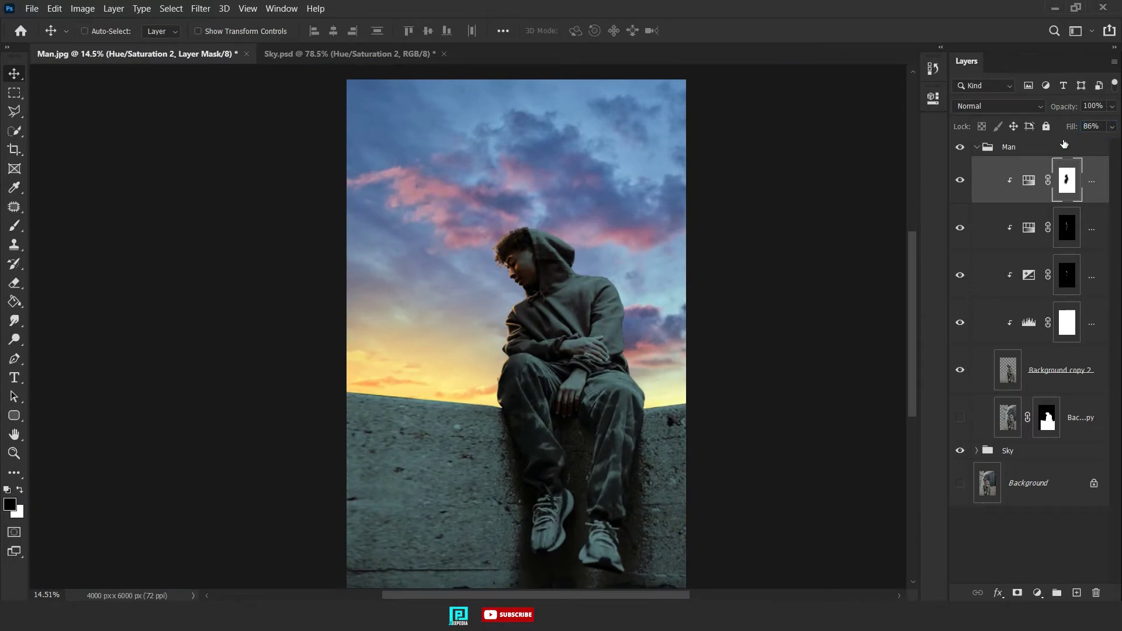
pyautogui.click(998, 106)
pyautogui.click(981, 243)
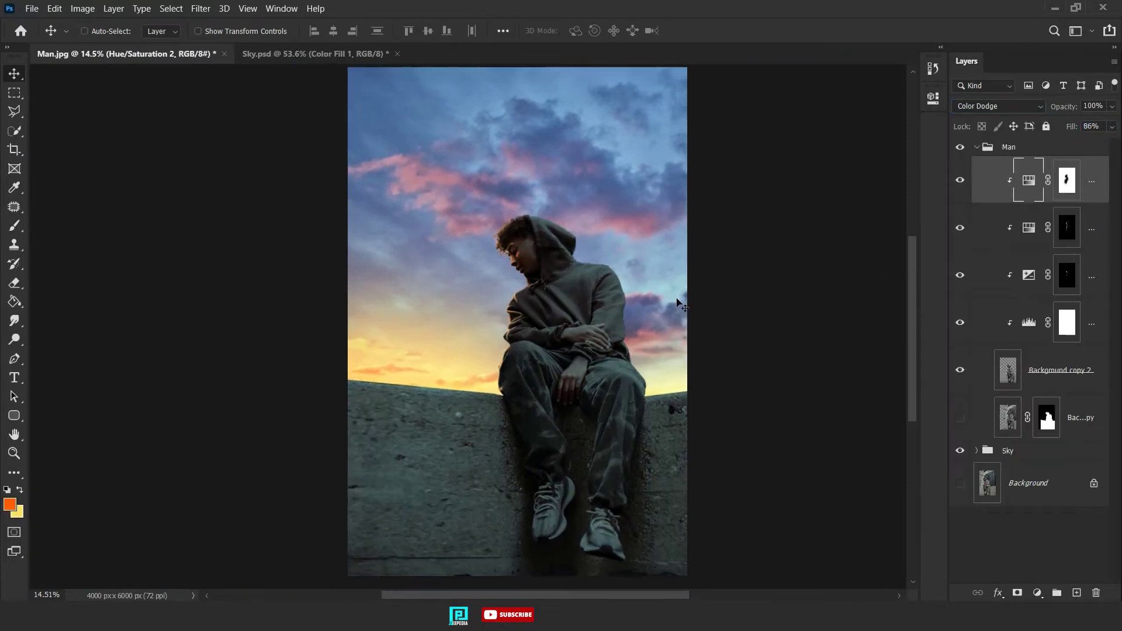
pyautogui.scroll(10, 677, 304)
pyautogui.press('b')
pyautogui.scroll(-3, 552, 367)
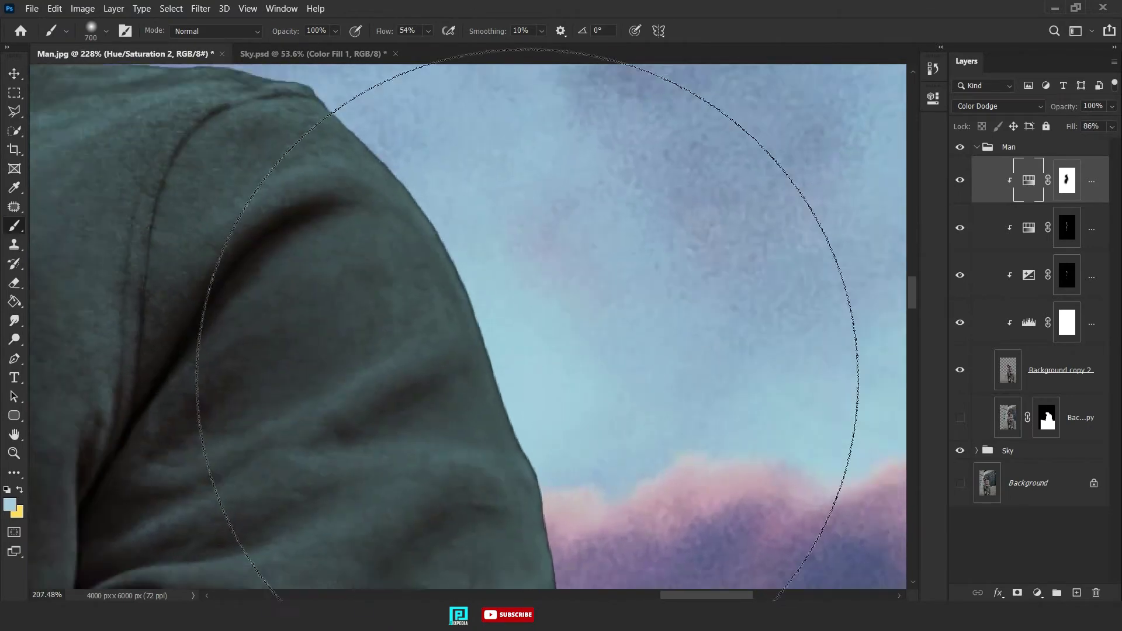
pyautogui.scroll(-5, 552, 368)
# - Add a light-blue #a5d1de Solid Color fill layer and invert its mask to black
pyautogui.scroll(-2, 552, 368)
pyautogui.click(1037, 592)
pyautogui.click(1023, 347)
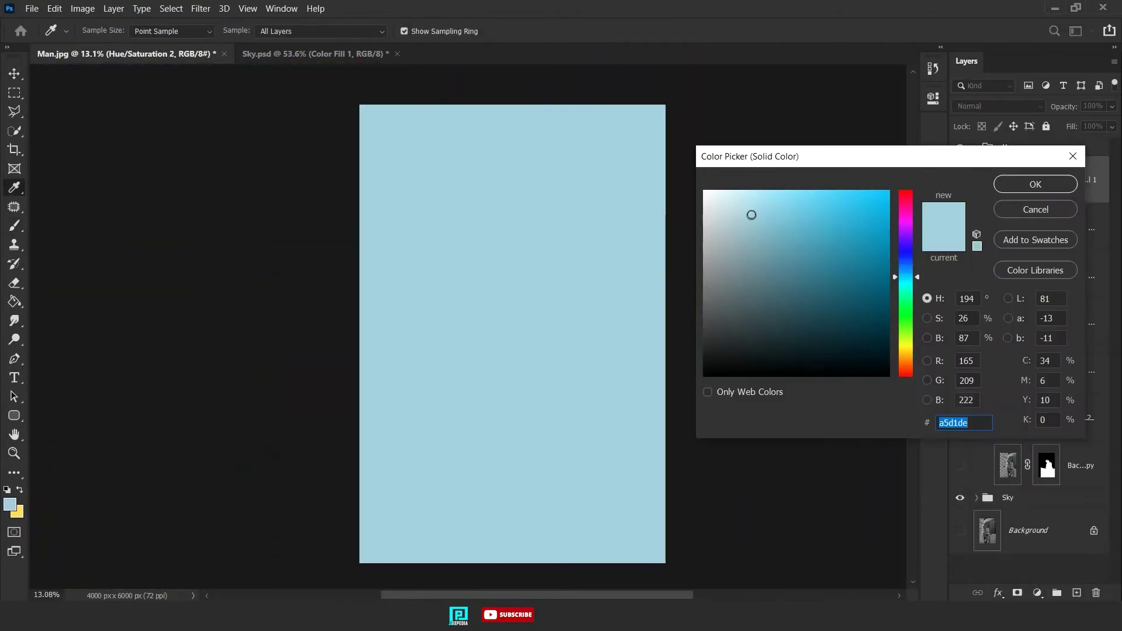
pyautogui.click(1021, 188)
pyautogui.click(1066, 180)
pyautogui.press('d')
pyautogui.hotkey('ctrl', 'i')
# - Paint pale rim light on the mask along the coat folds, shoulder edge and arm
pyautogui.scroll(2, 302, 377)
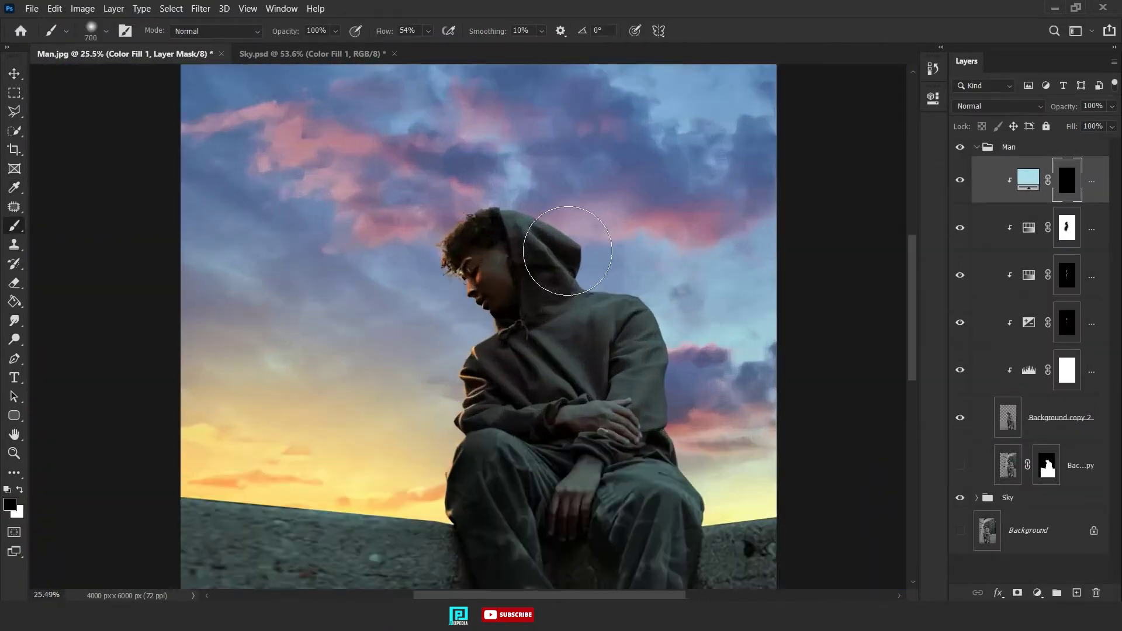
pyautogui.scroll(6, 303, 377)
pyautogui.scroll(3, 303, 377)
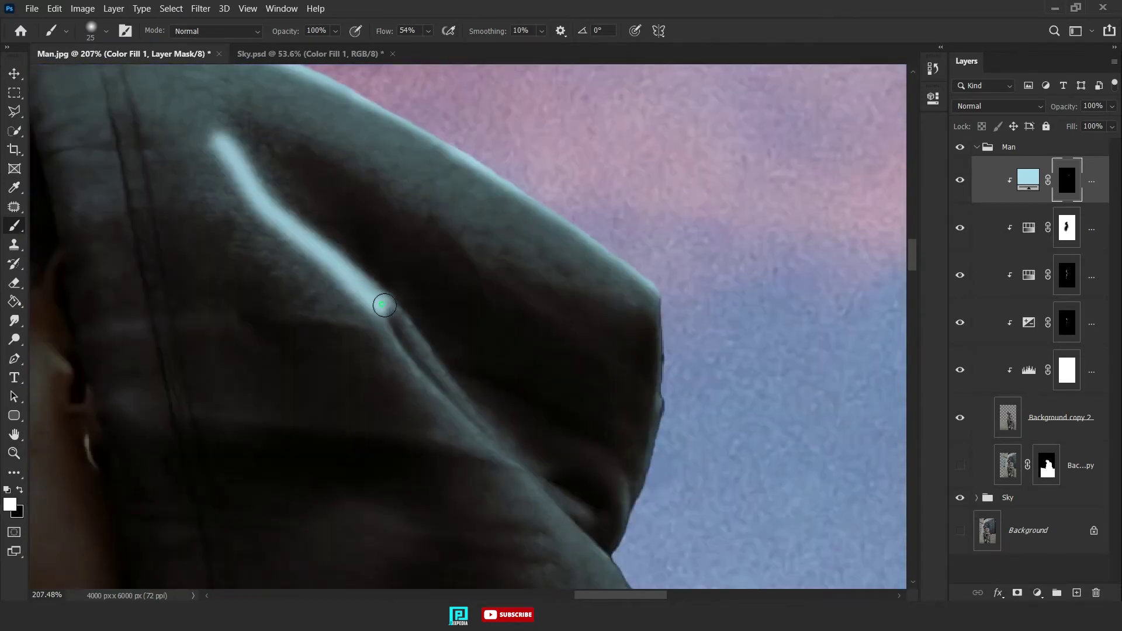
pyautogui.moveTo(393, 360); pyautogui.dragTo(489, 466)
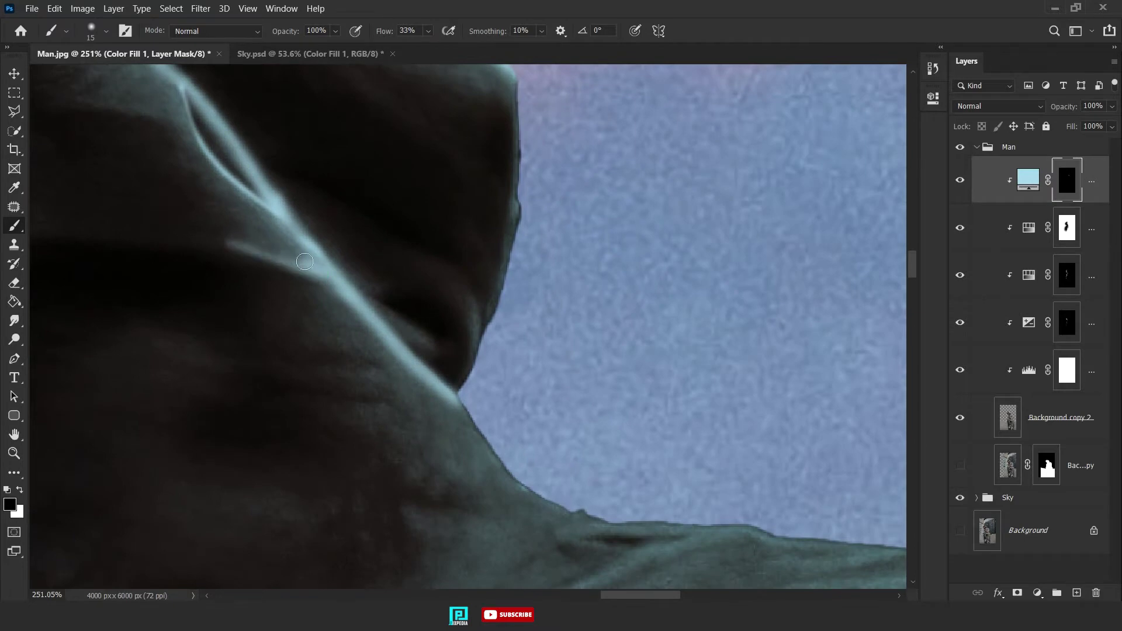
pyautogui.moveTo(272, 214); pyautogui.dragTo(378, 323)
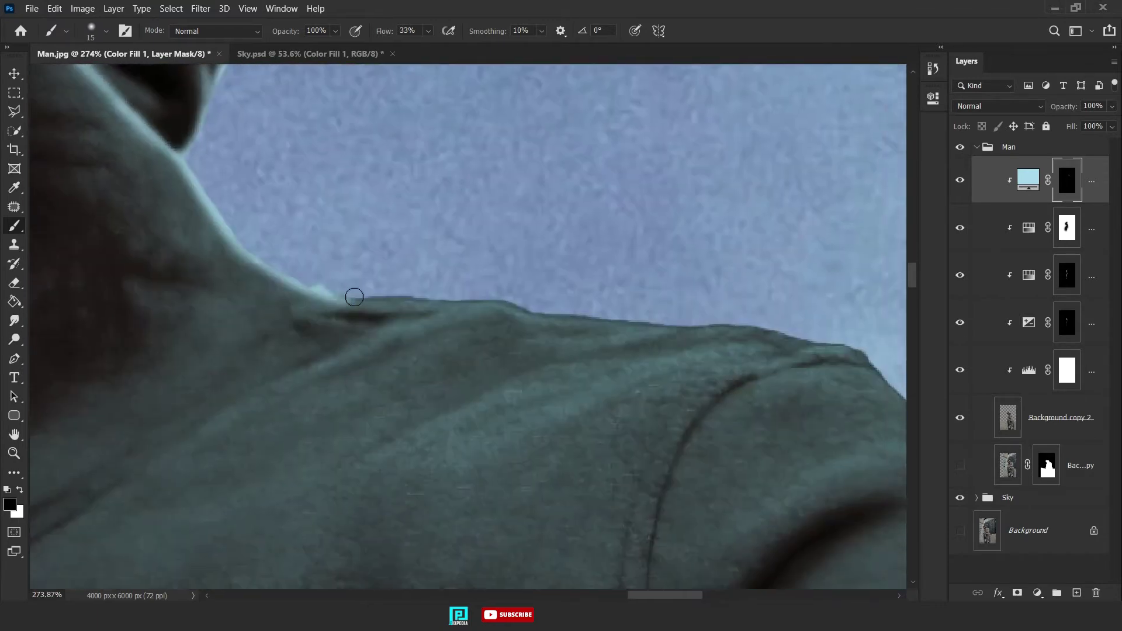
pyautogui.moveTo(564, 316); pyautogui.dragTo(864, 354)
pyautogui.press('x')
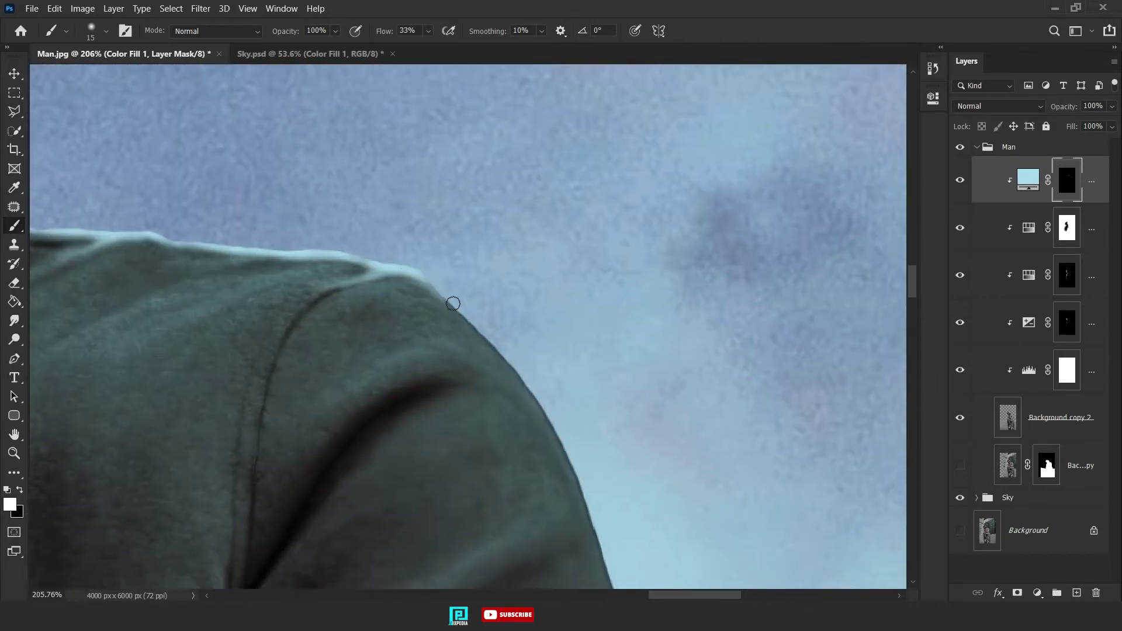
pyautogui.press('x')
pyautogui.moveTo(528, 497); pyautogui.dragTo(459, 303)
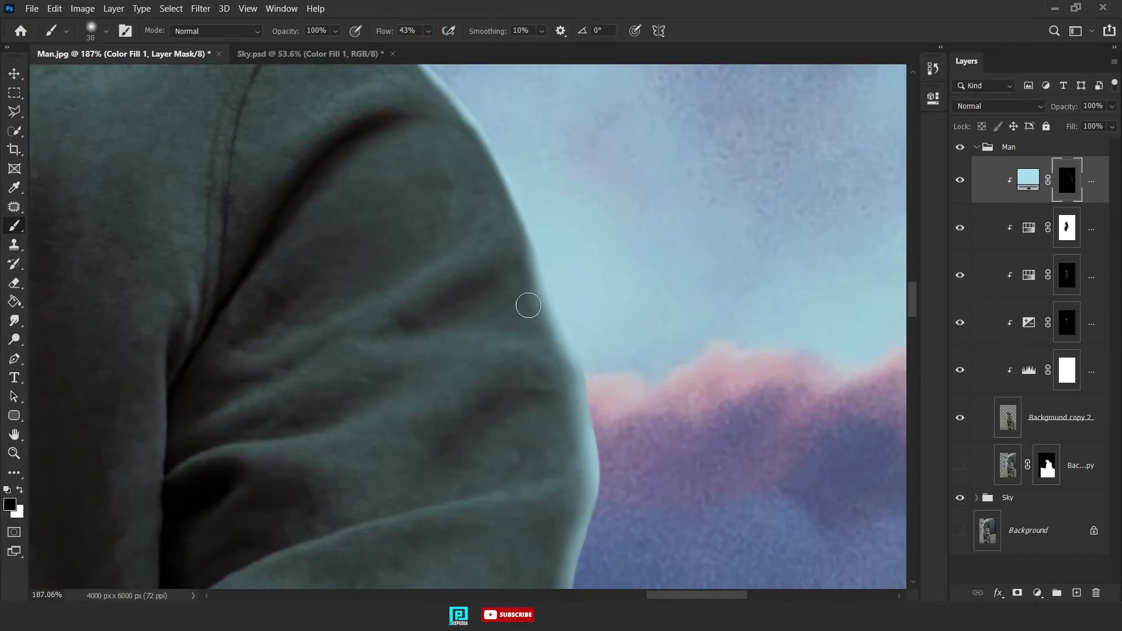
pyautogui.moveTo(521, 230)
pyautogui.mouseDown()
pyautogui.moveTo(420, 290)
pyautogui.moveTo(506, 328)
pyautogui.mouseUp()
pyautogui.press('x')
pyautogui.press('x')
# - Paint rim-light highlights along the collar and shoulder edges
pyautogui.press('x')
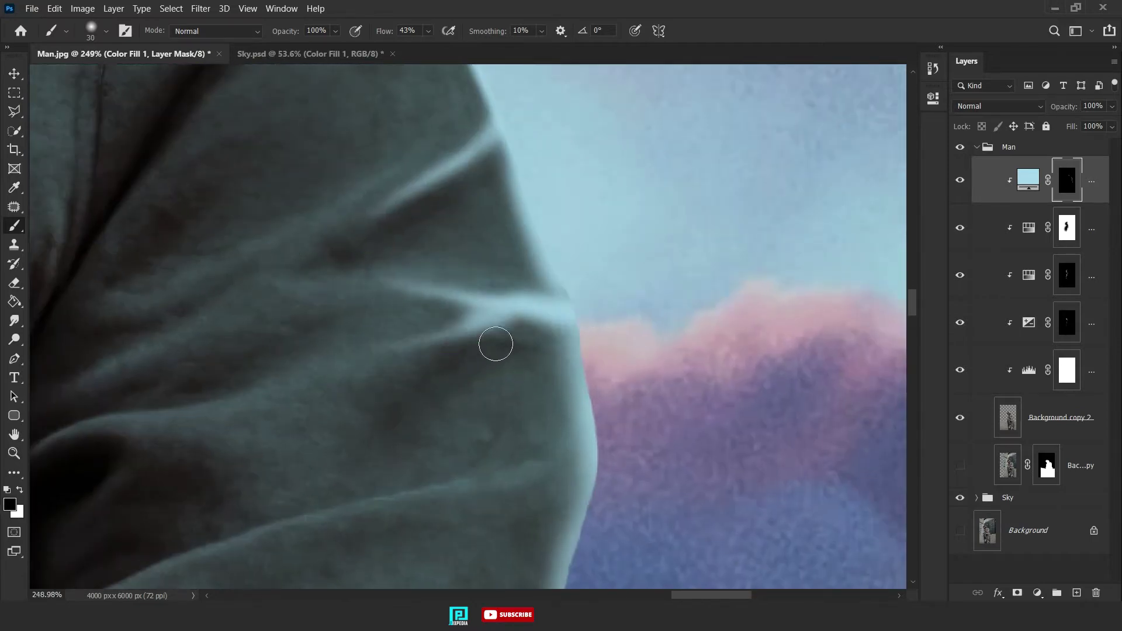
pyautogui.scroll(-3, 494, 341)
pyautogui.moveTo(427, 331); pyautogui.dragTo(553, 307)
pyautogui.press('x')
pyautogui.scroll(-5, 525, 283)
pyautogui.scroll(3, 489, 348)
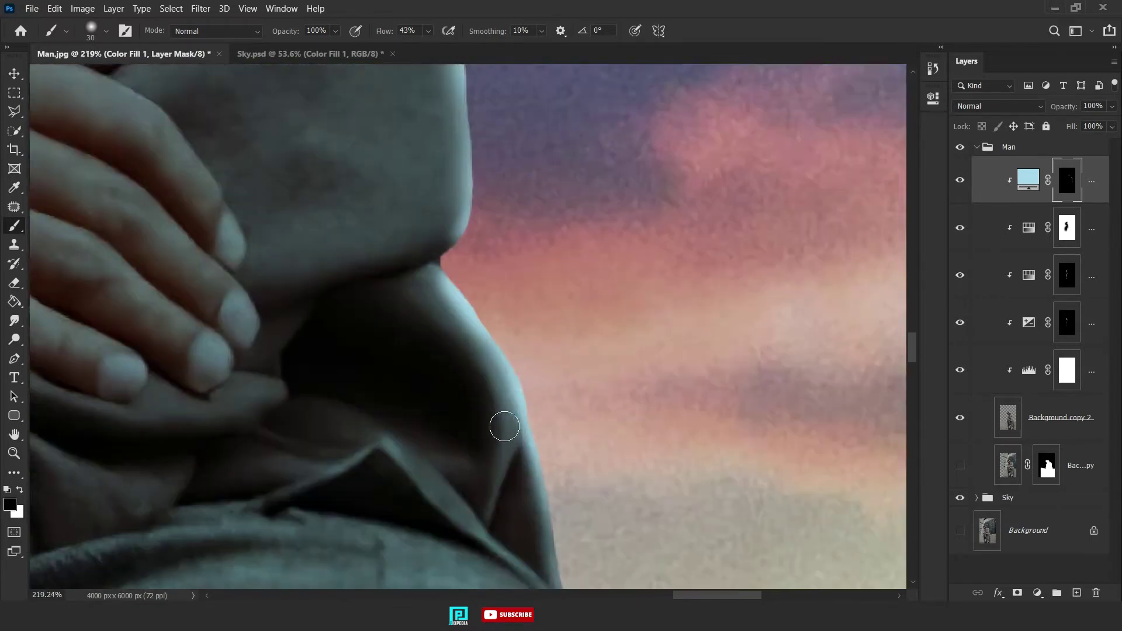
pyautogui.scroll(-2, 496, 346)
pyautogui.hscroll(2, 496, 346)
pyautogui.press('x')
pyautogui.moveTo(473, 281); pyautogui.dragTo(343, 281)
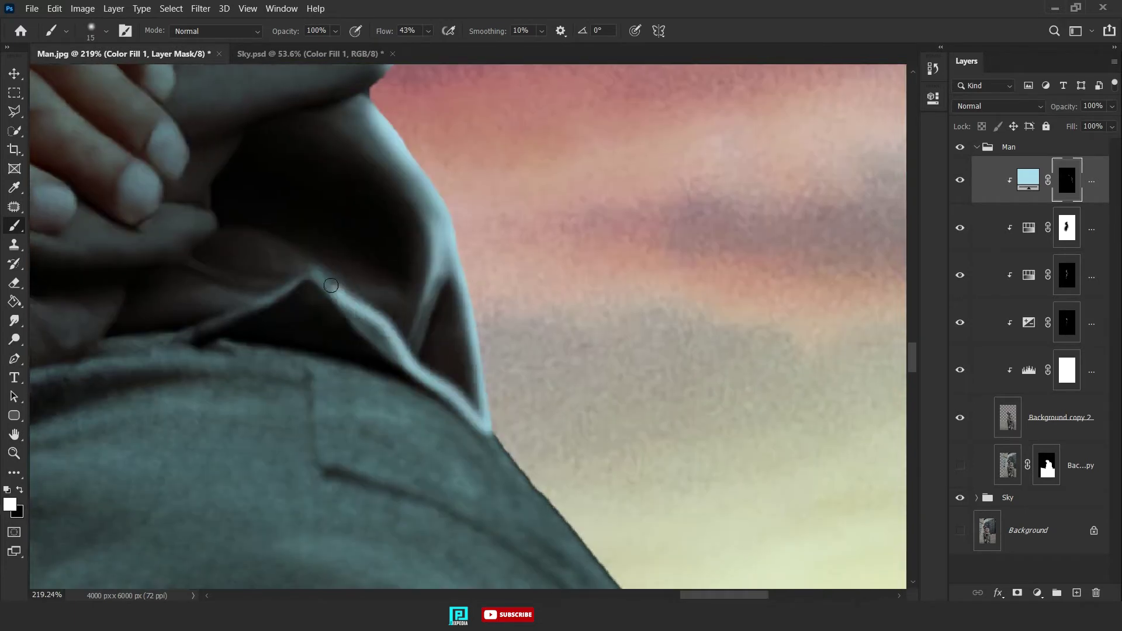
pyautogui.press('x')
pyautogui.moveTo(366, 333); pyautogui.dragTo(281, 228)
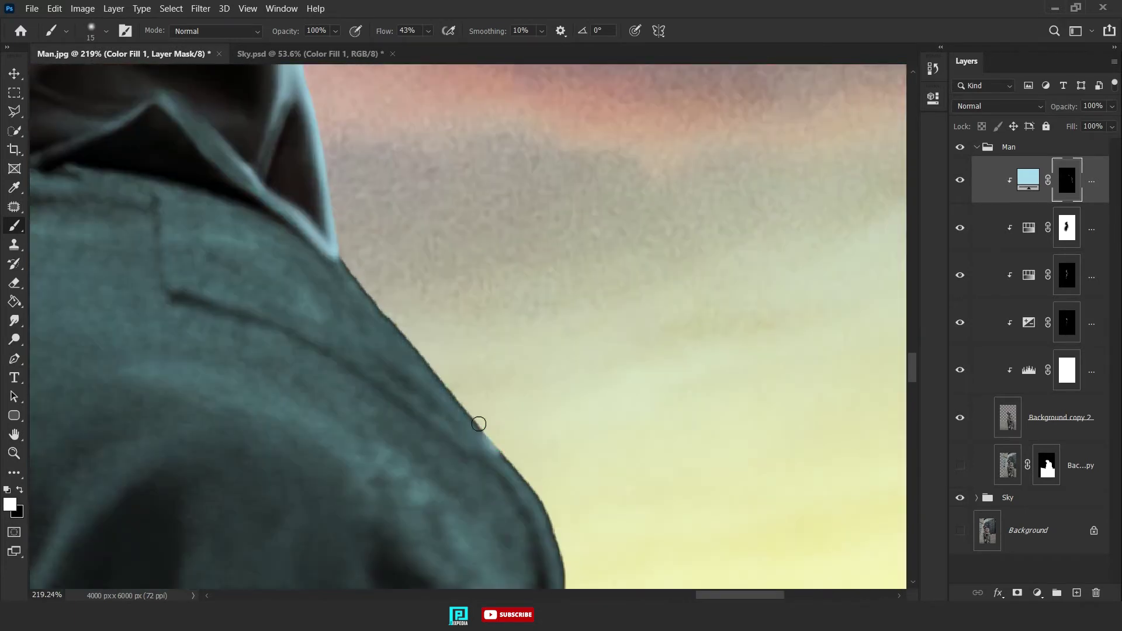
pyautogui.moveTo(478, 423); pyautogui.dragTo(345, 260)
# - Add soft light highlights across the shoulder, then fit the whole image in view
pyautogui.scroll(-3, 333, 365)
pyautogui.press('x')
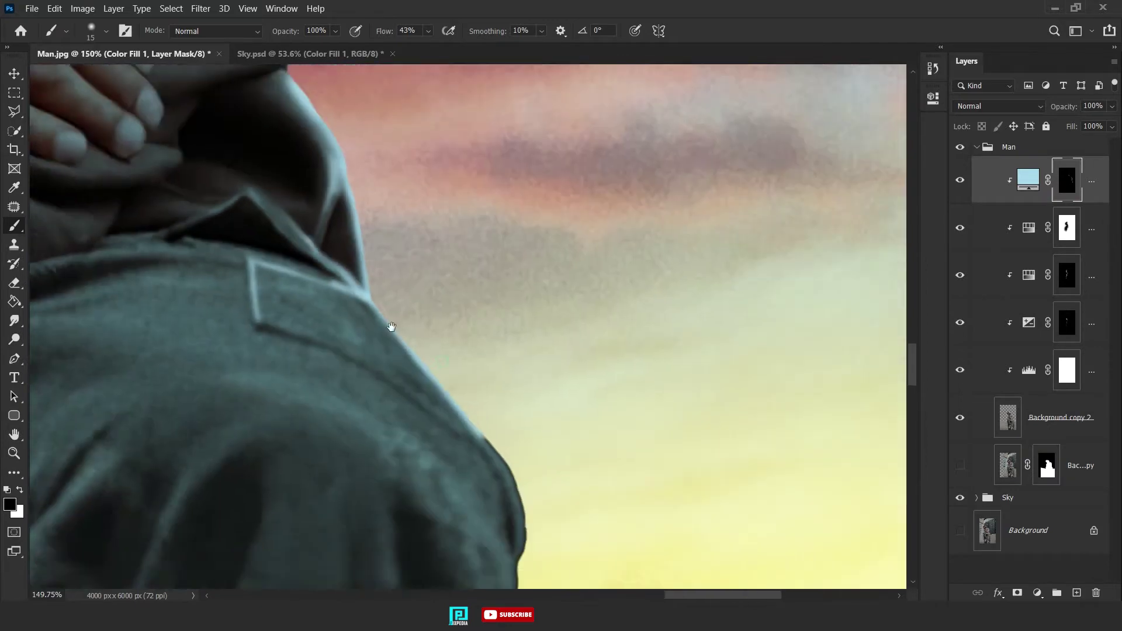
pyautogui.moveTo(391, 326); pyautogui.dragTo(304, 234)
pyautogui.press('x')
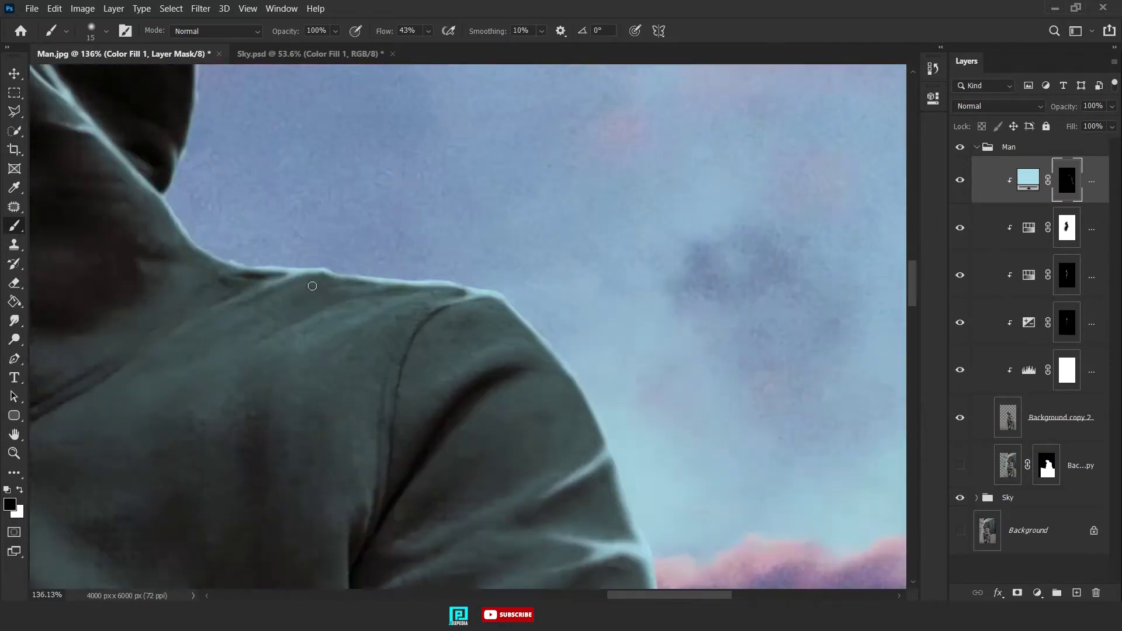
pyautogui.moveTo(471, 294); pyautogui.dragTo(358, 322)
pyautogui.moveTo(476, 288); pyautogui.dragTo(323, 293)
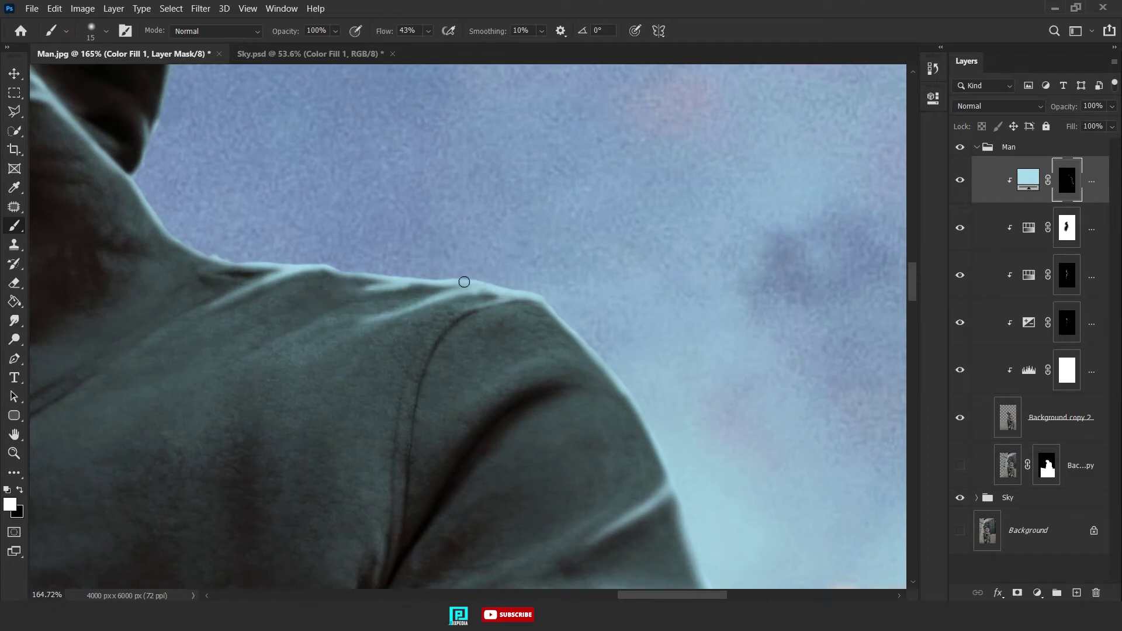
pyautogui.scroll(-1, 448, 309)
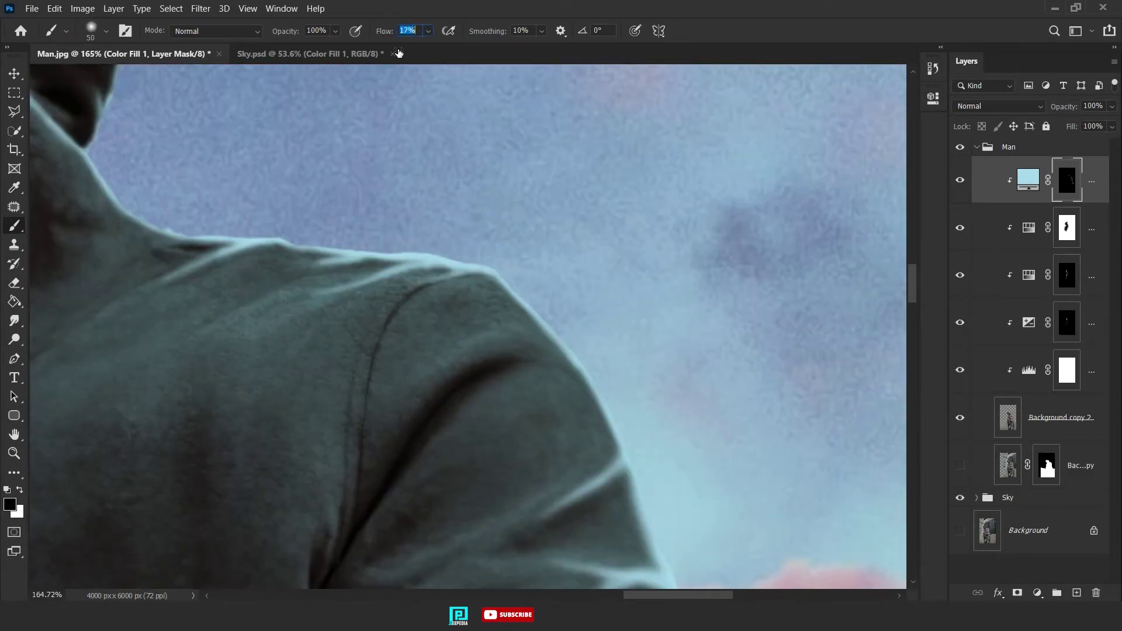
pyautogui.moveTo(510, 342); pyautogui.dragTo(462, 345)
pyautogui.moveTo(462, 345); pyautogui.dragTo(374, 263)
pyautogui.scroll(-3, 495, 257)
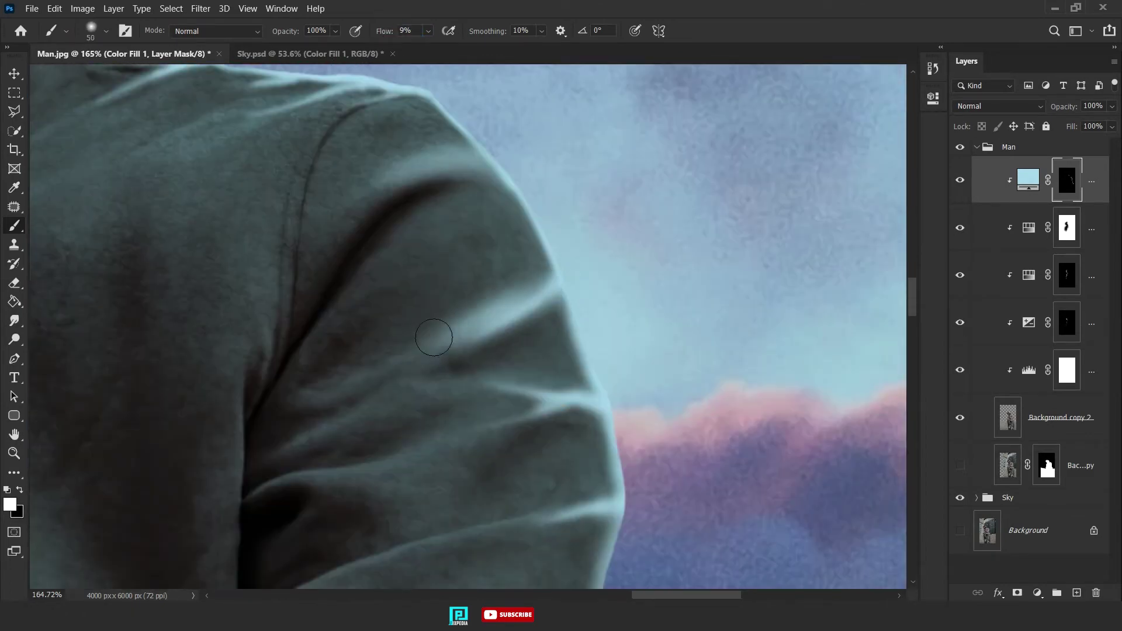
pyautogui.press('x')
pyautogui.hotkey('ctrl', '0')
# - Add a Levels adjustment layer with output whites lowered to 143
pyautogui.press('v')
pyautogui.click(1037, 593)
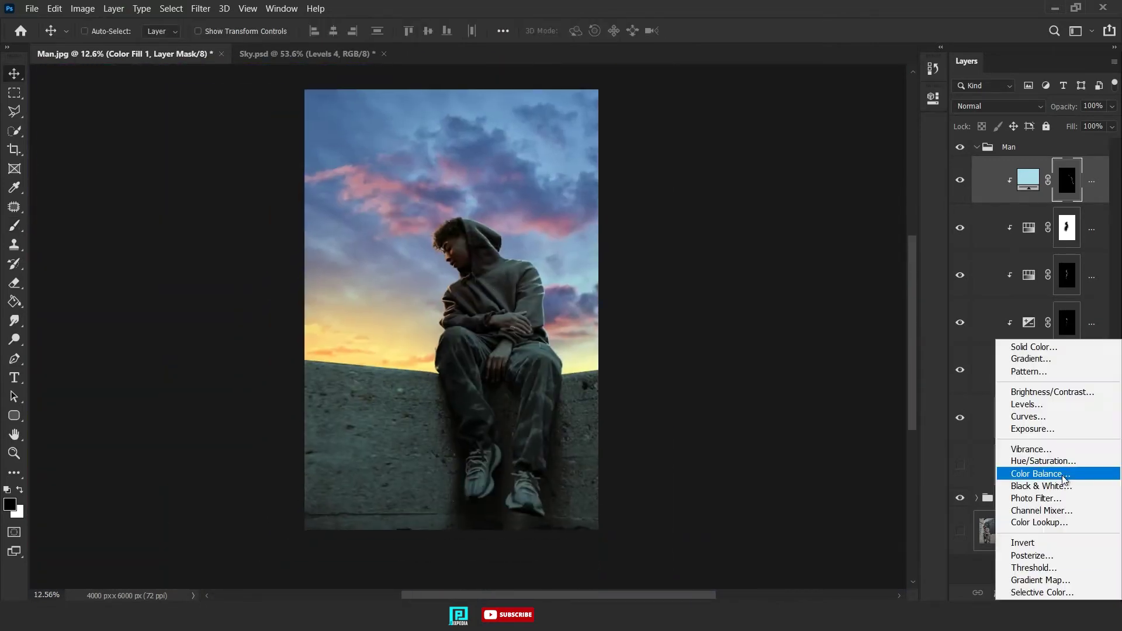
pyautogui.click(1017, 408)
pyautogui.moveTo(899, 288); pyautogui.dragTo(829, 288)
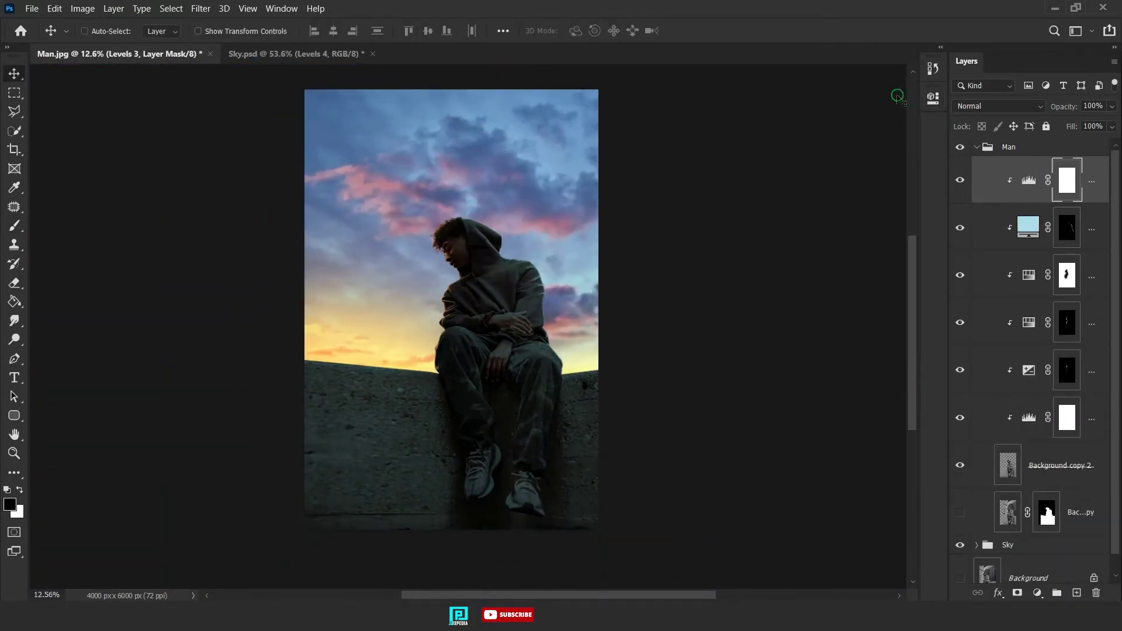
# - Paint the Levels mask with a full-flow brush, adjusting the brush size
pyautogui.click(15, 226)
pyautogui.scroll(3, 448, 272)
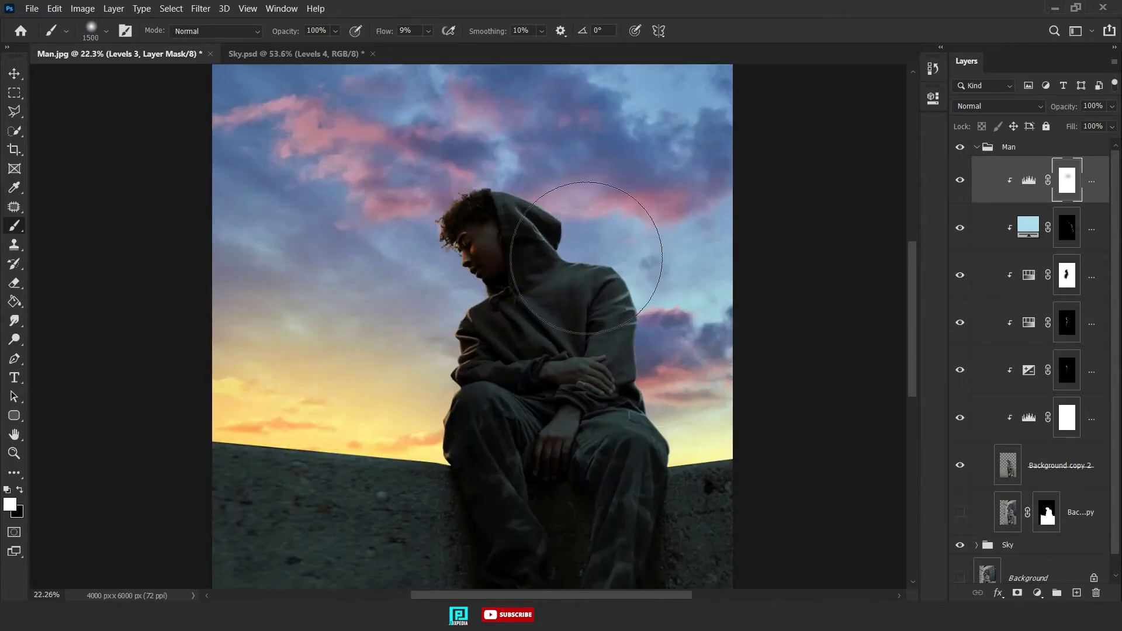
pyautogui.hotkey('shift', '0')
pyautogui.moveTo(444, 257); pyautogui.dragTo(514, 281)
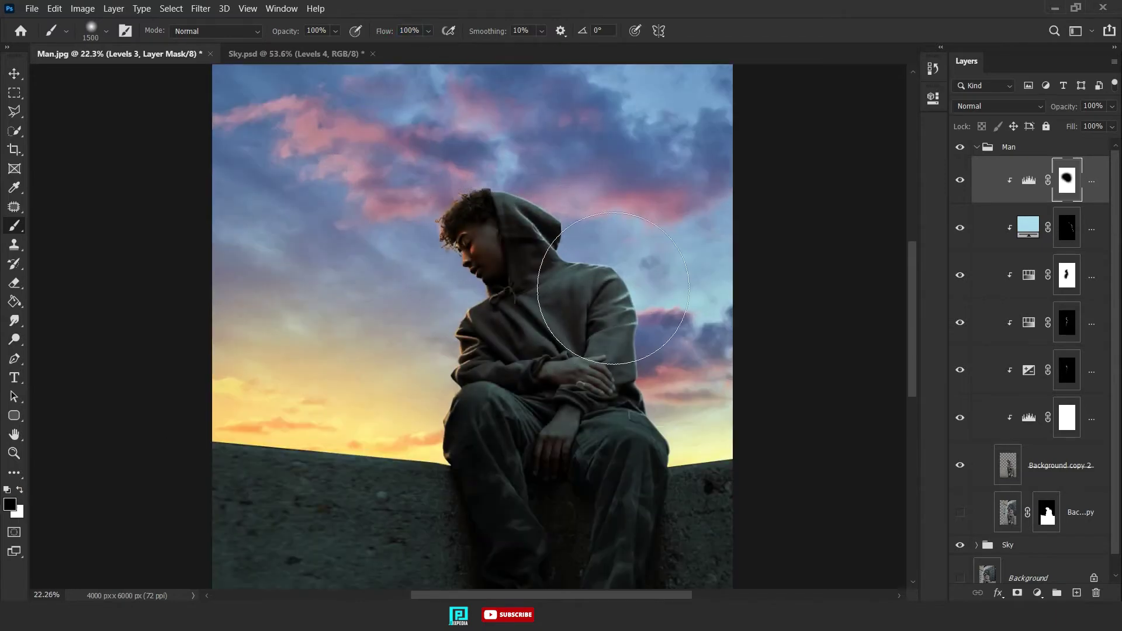
pyautogui.scroll(-1, 513, 279)
pyautogui.scroll(-2, 513, 279)
pyautogui.press('[')
pyautogui.press('[')
pyautogui.press('[')
pyautogui.scroll(-2, 564, 463)
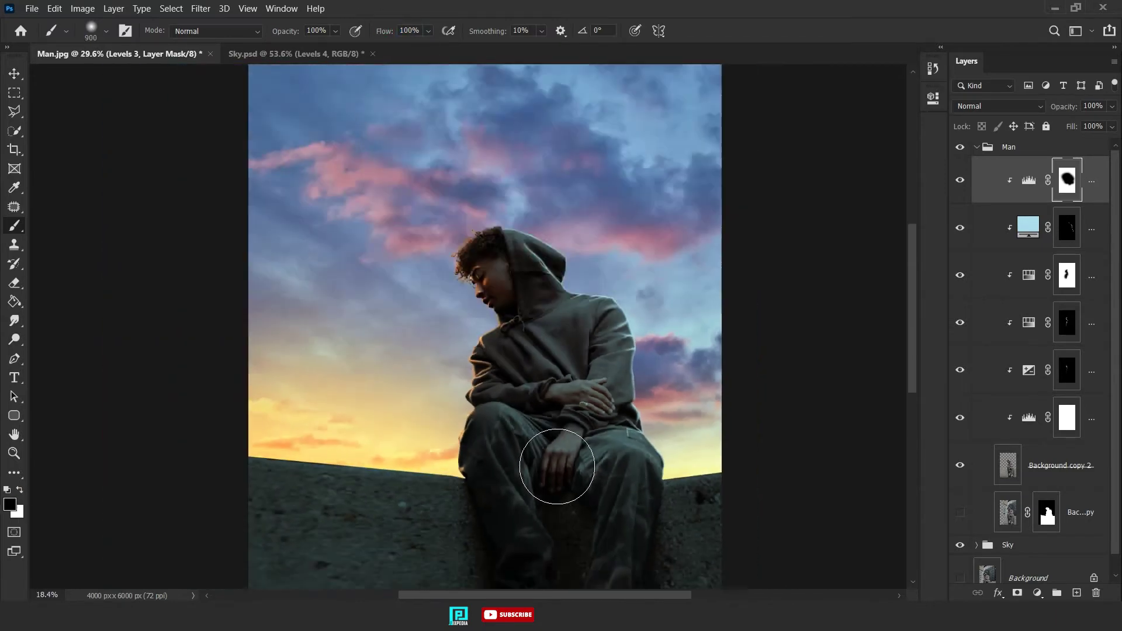
pyautogui.hotkey('shift', '6')
pyautogui.scroll(2, 567, 357)
pyautogui.press(']')
pyautogui.press(']')
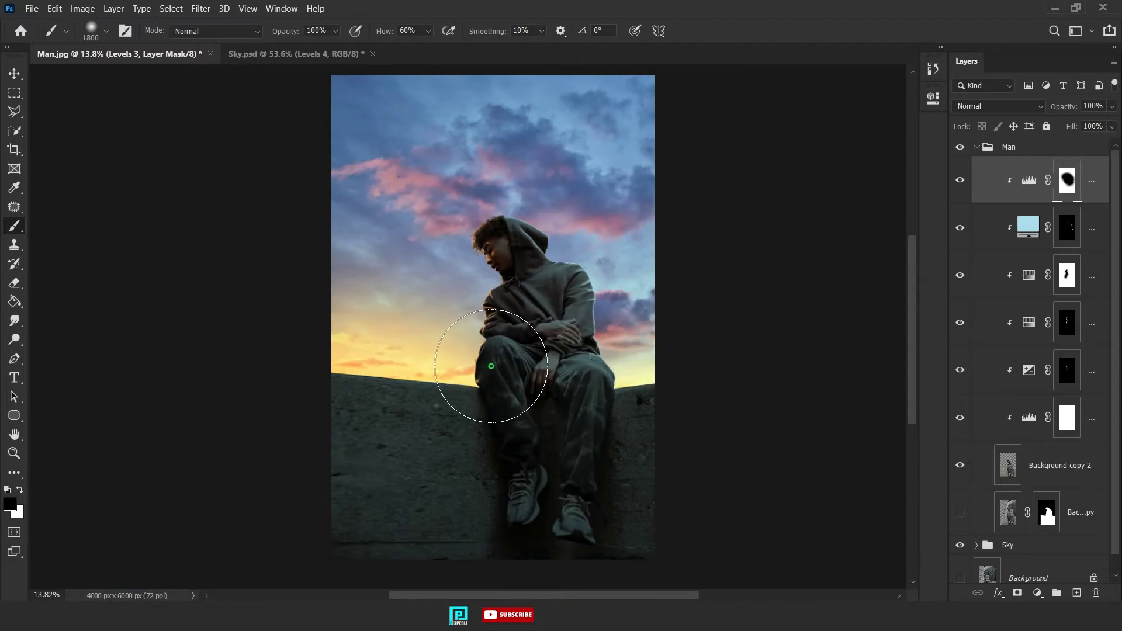
pyautogui.press('v')
# - Add a Color Balance adjustment layer set to the Shadows tone range
pyautogui.click(1044, 596)
pyautogui.click(1028, 465)
pyautogui.click(791, 141)
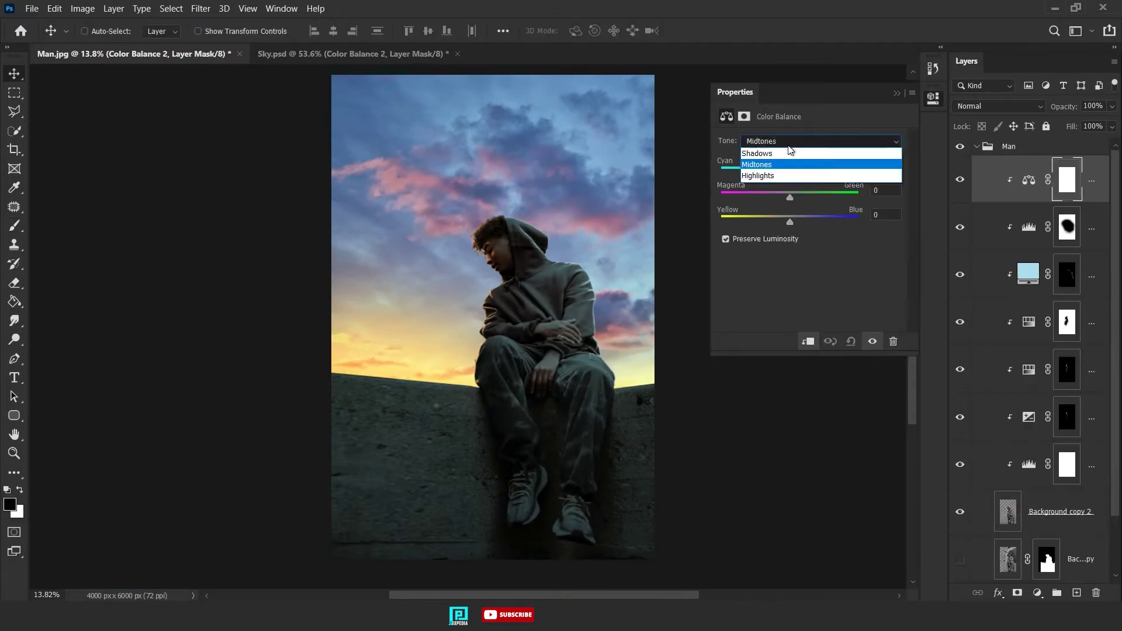
pyautogui.click(908, 124)
# - Create an empty Layer 4 and select the Brush with default black and white colours
pyautogui.click(1076, 593)
pyautogui.press('b')
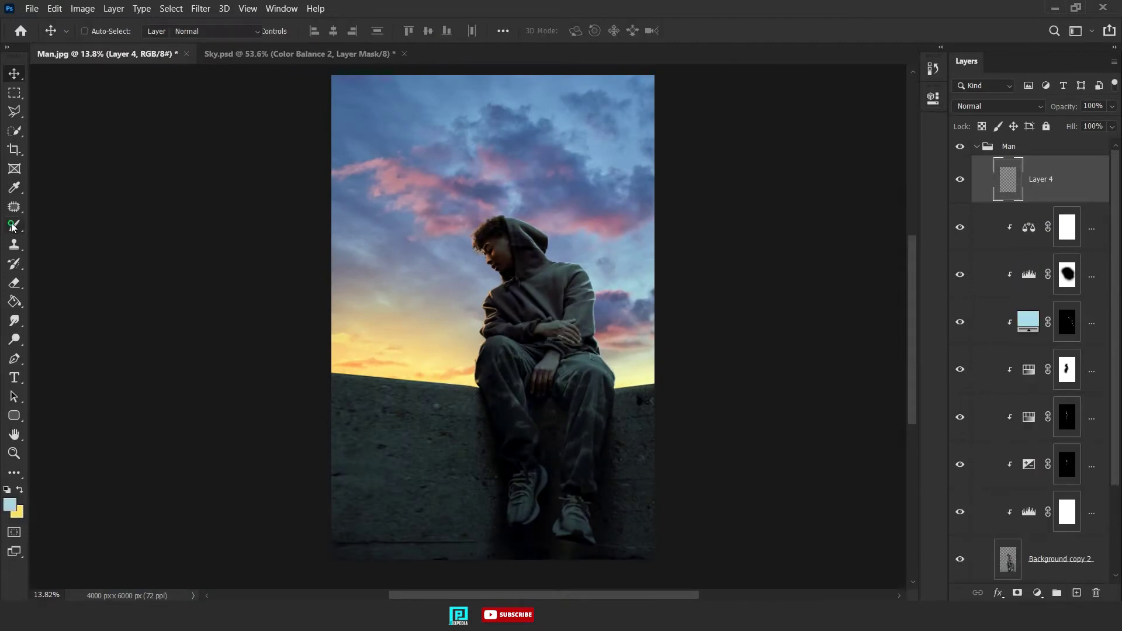
pyautogui.click(7, 490)
pyautogui.scroll(5, 331, 383)
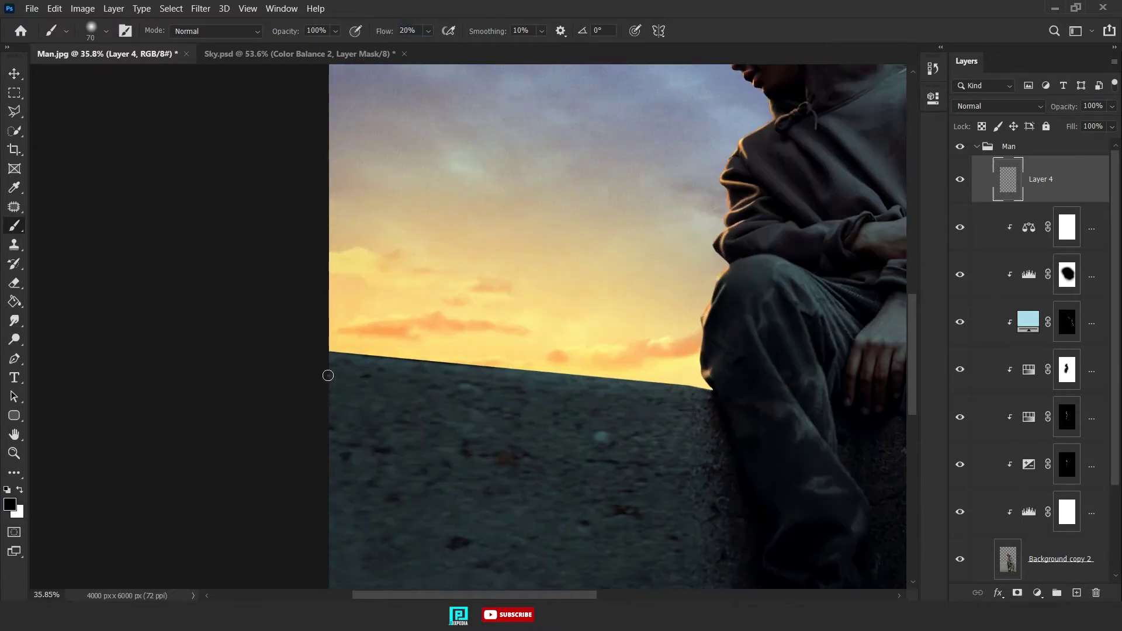
# - Pan left and right across the canvas, then switch to the Move tool
pyautogui.hscroll(4, 523, 390)
pyautogui.hscroll(1, 546, 395)
pyautogui.hscroll(2, 555, 404)
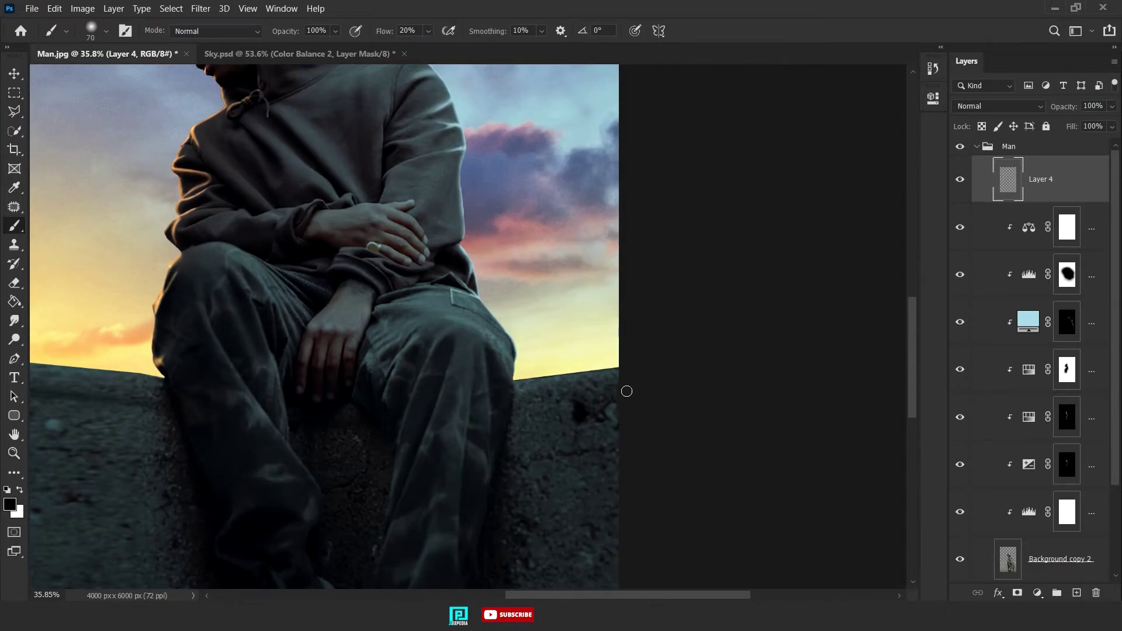
pyautogui.hscroll(-1, 626, 391)
pyautogui.hscroll(-2, 461, 417)
pyautogui.hscroll(-2, 258, 365)
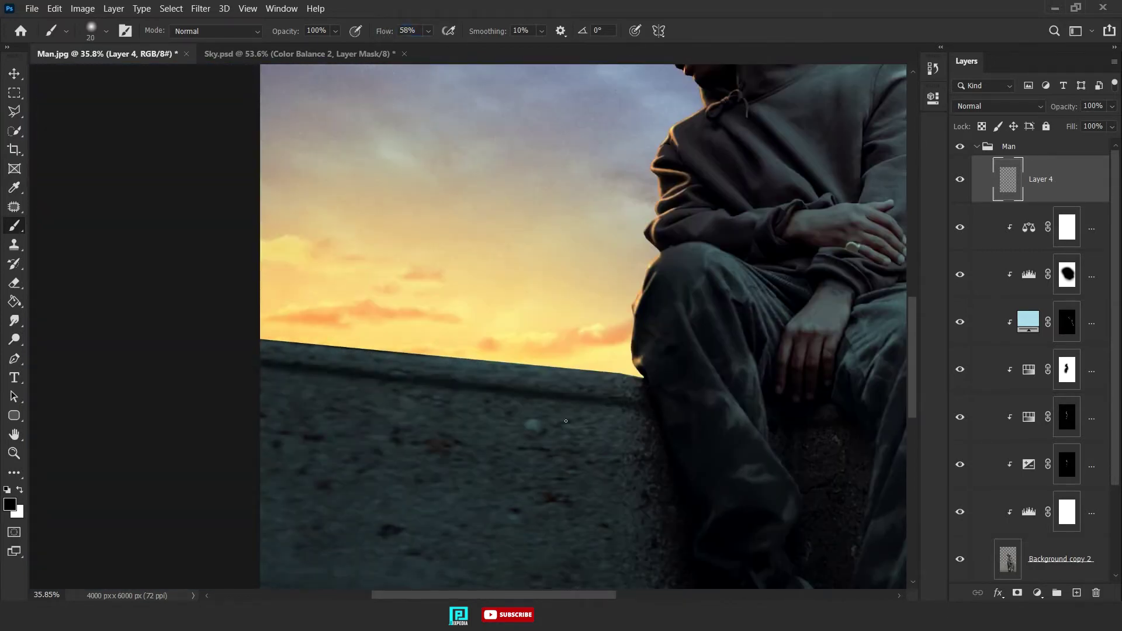
pyautogui.hscroll(3, 566, 420)
pyautogui.hscroll(1, 446, 443)
pyautogui.scroll(-5, 745, 390)
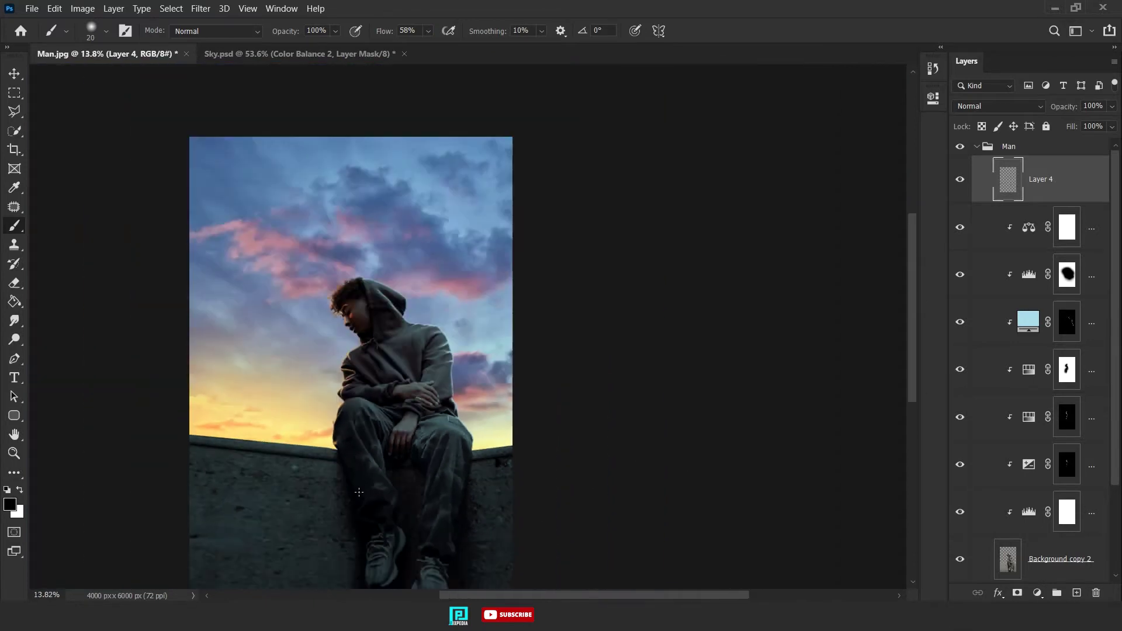
pyautogui.press('v')
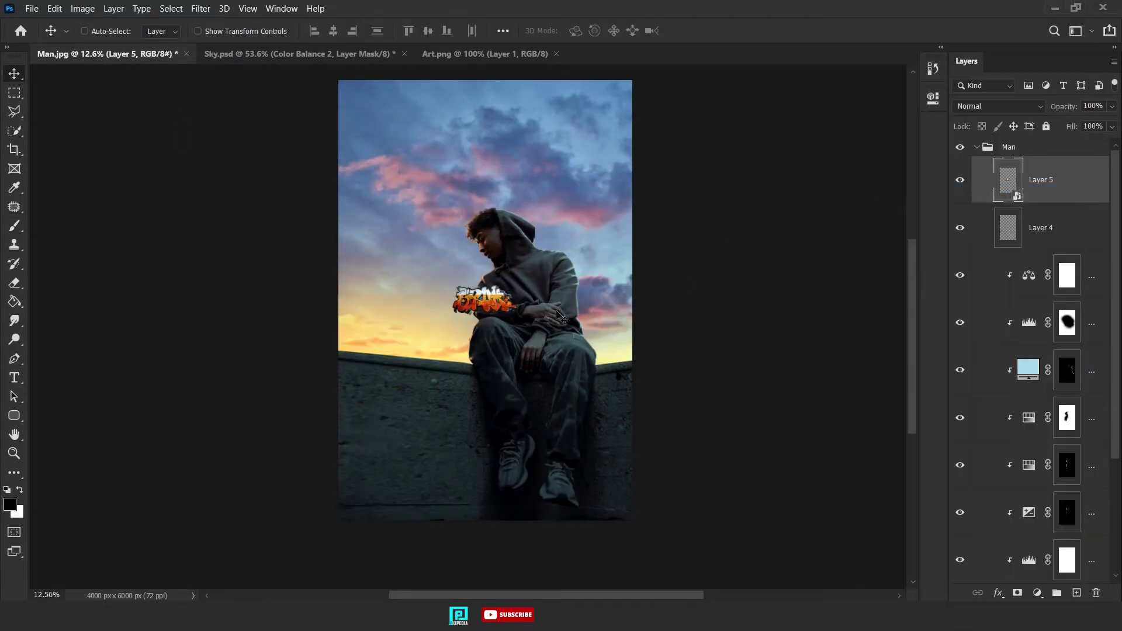
# - Scale and distort the graffiti to fit the lower-left wall in perspective
pyautogui.hotkey('ctrl', 't')
pyautogui.moveTo(514, 315); pyautogui.dragTo(599, 354)
pyautogui.moveTo(561, 315); pyautogui.dragTo(535, 444)
pyautogui.moveTo(579, 488); pyautogui.dragTo(634, 521)
pyautogui.rightClick(413, 190)
pyautogui.click(438, 261)
pyautogui.moveTo(332, 370); pyautogui.dragTo(314, 366)
pyautogui.moveTo(635, 445); pyautogui.dragTo(600, 447)
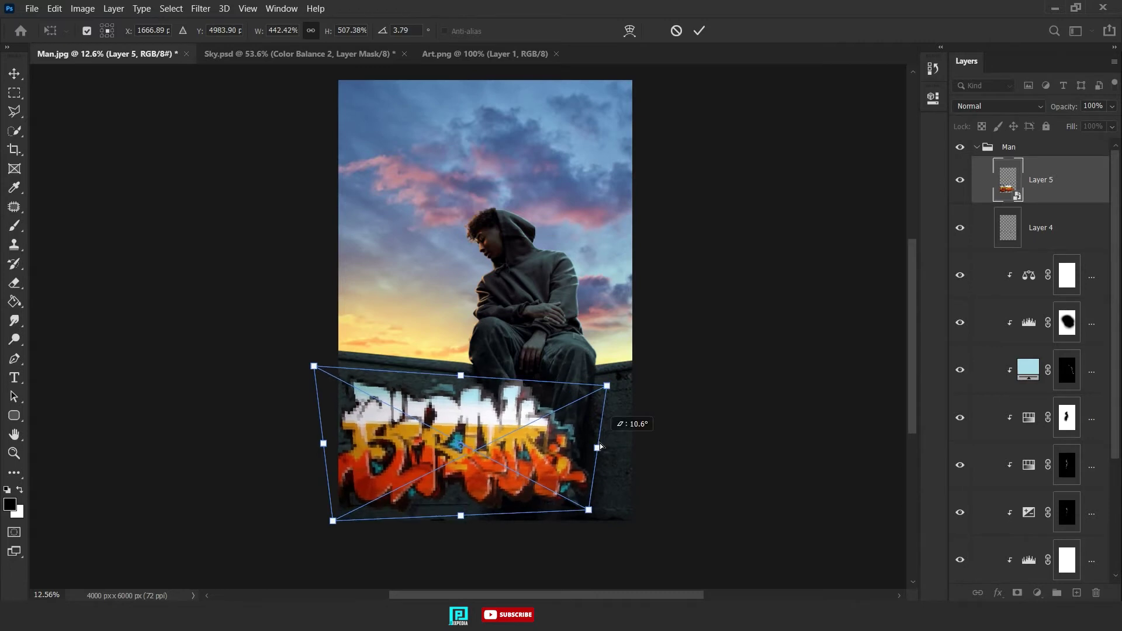
pyautogui.moveTo(314, 366); pyautogui.dragTo(314, 362)
pyautogui.moveTo(333, 520); pyautogui.dragTo(327, 531)
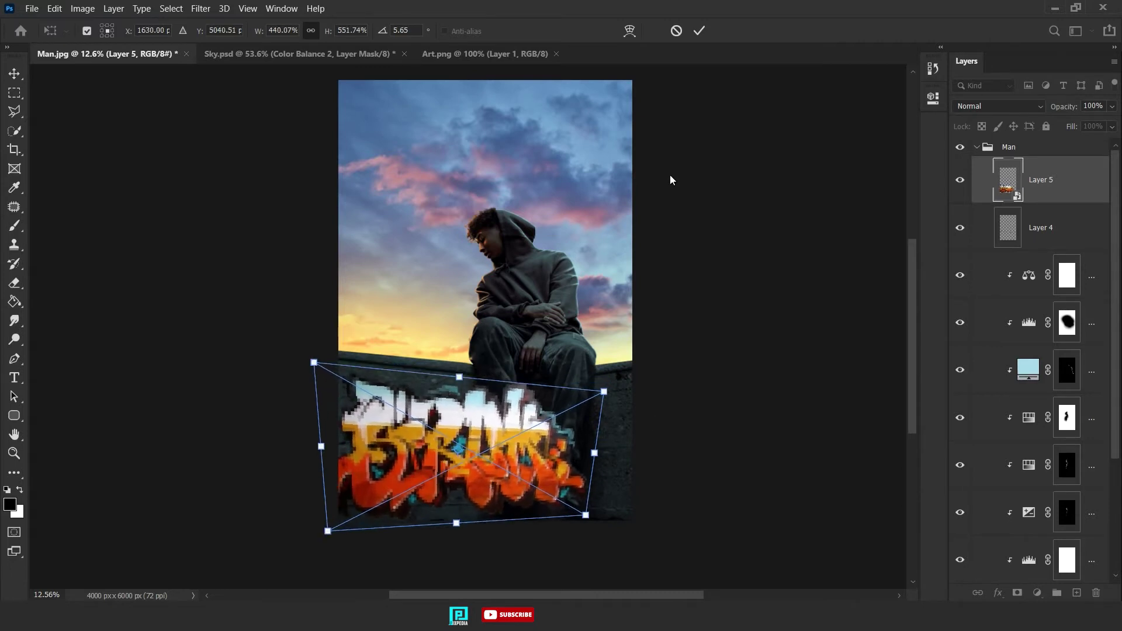
pyautogui.moveTo(561, 442); pyautogui.dragTo(518, 442)
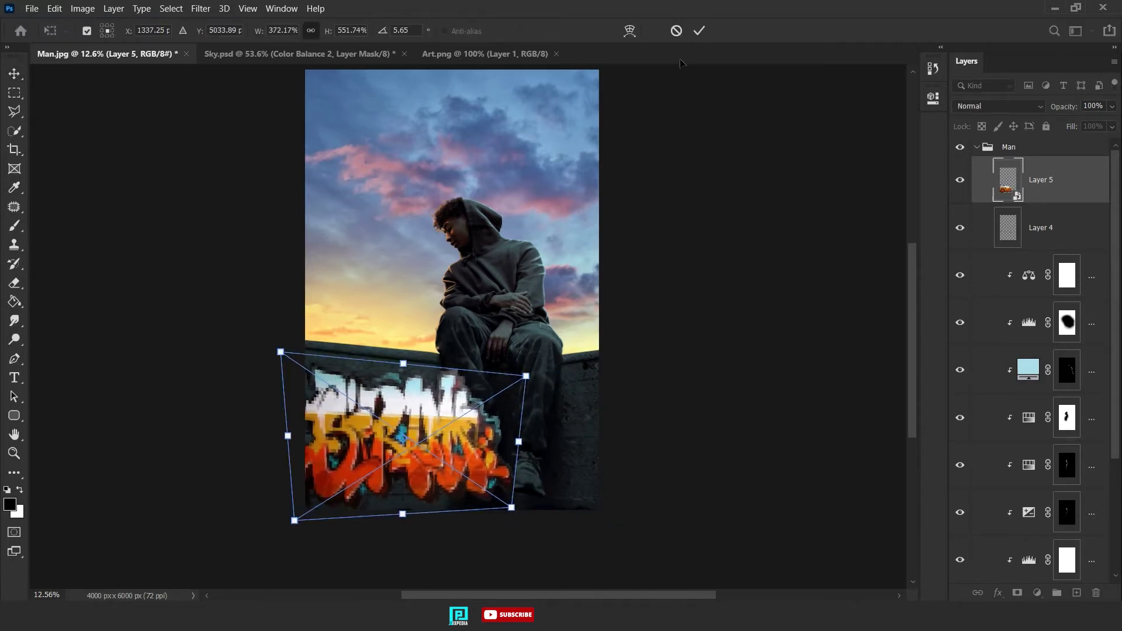
pyautogui.press('Return')
# - Duplicate the graffiti onto the wall's right side, shrinking and tilting it to match
pyautogui.moveTo(454, 427); pyautogui.dragTo(666, 426)
pyautogui.hotkey('ctrl', 't')
pyautogui.moveTo(493, 350); pyautogui.dragTo(530, 376)
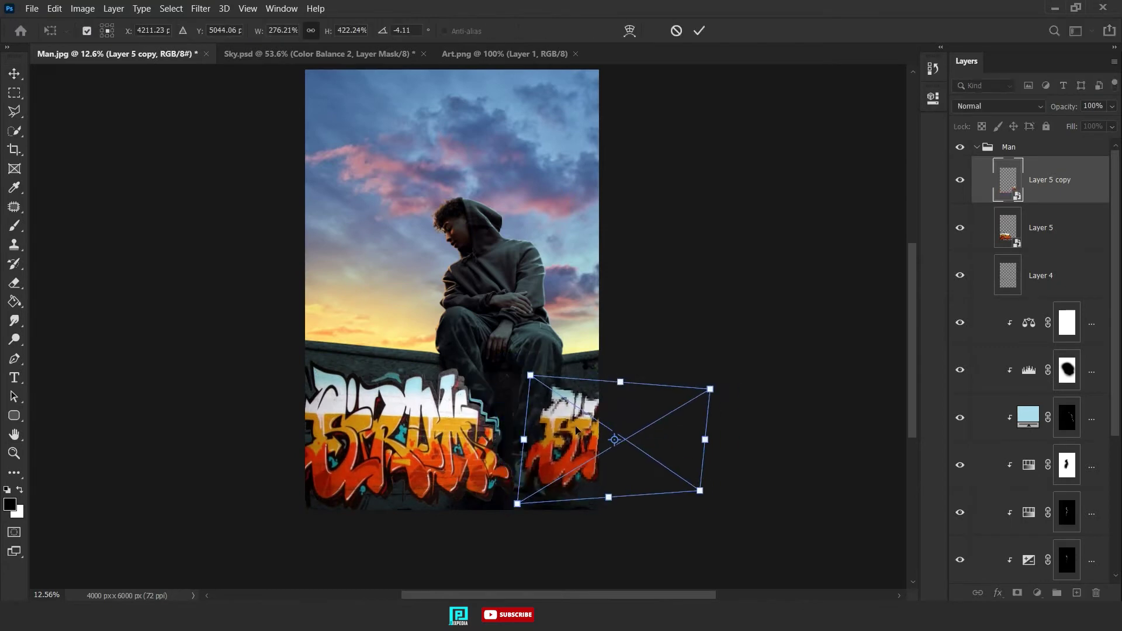
pyautogui.moveTo(576, 430); pyautogui.dragTo(555, 416)
pyautogui.rightClick(551, 426)
pyautogui.press('Escape')
pyautogui.moveTo(669, 471)
pyautogui.mouseDown()
pyautogui.moveTo(690, 494)
pyautogui.moveTo(691, 531)
pyautogui.mouseUp()
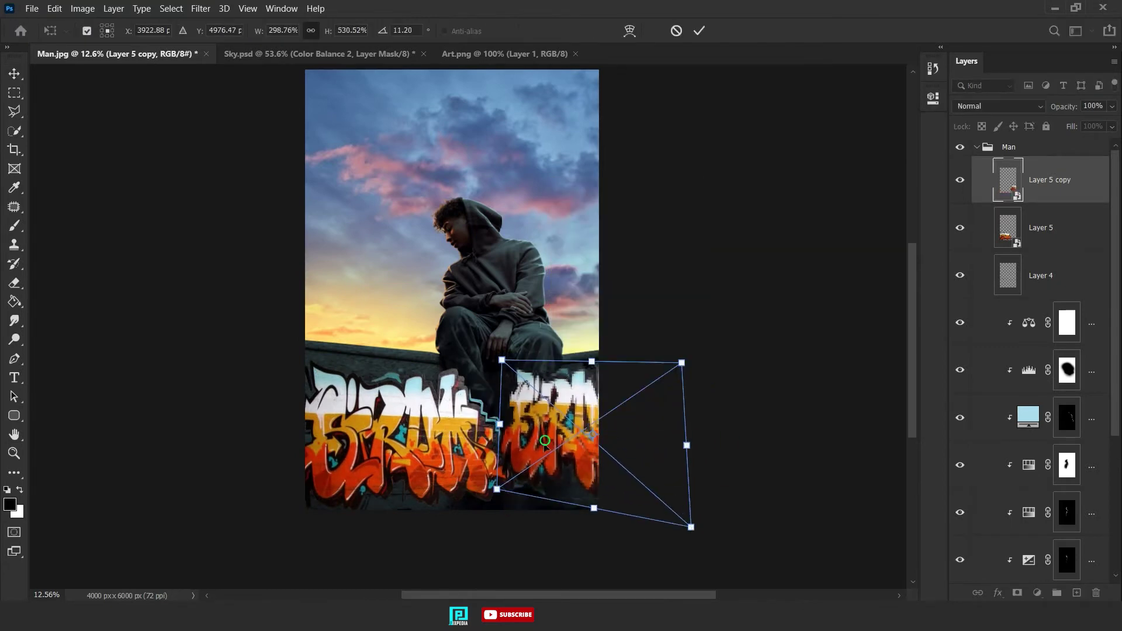
pyautogui.rightClick(591, 390)
pyautogui.press('Escape')
pyautogui.press('Escape')
# - Merge the graffiti layers, set Overlay blend, and mask out the man so he stays in front
pyautogui.hotkey('ctrl', 'e')
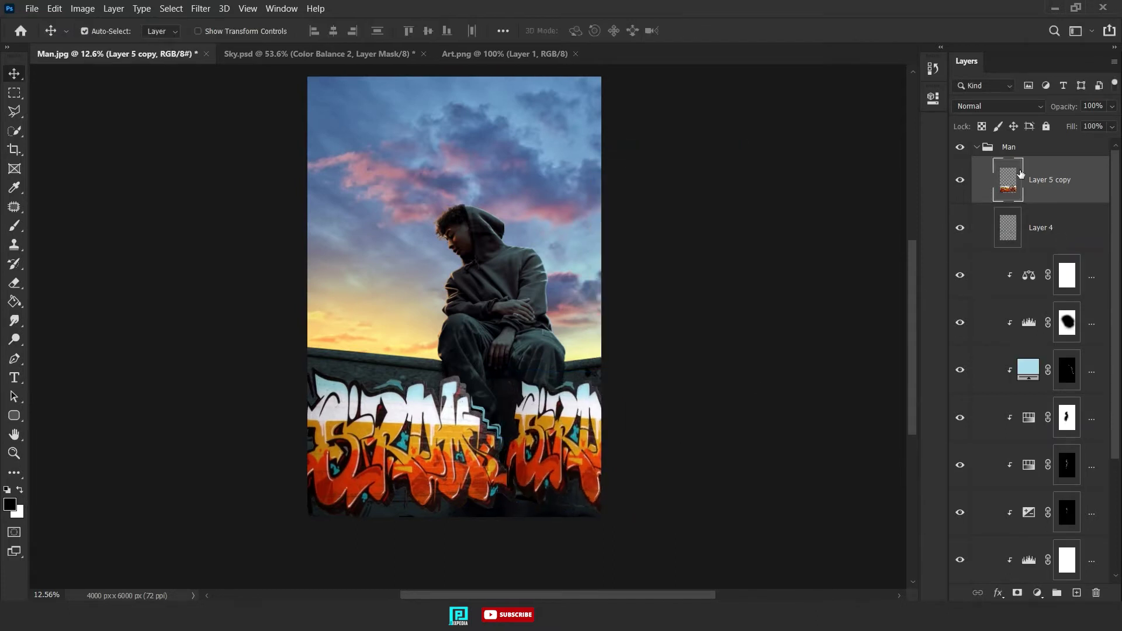
pyautogui.click(998, 106)
pyautogui.click(979, 283)
pyautogui.scroll(-1, 1008, 578)
pyautogui.click(1007, 578)
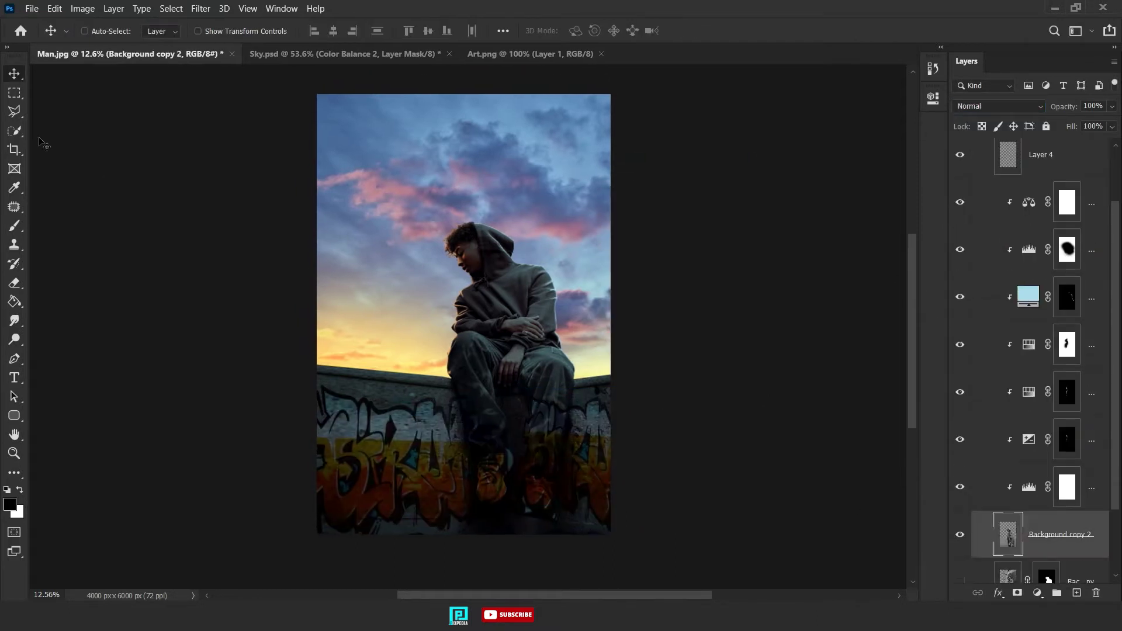
pyautogui.press('w')
pyautogui.click(421, 30)
pyautogui.scroll(1, 1017, 190)
pyautogui.click(1017, 190)
pyautogui.hotkey('ctrl', 'shift', 'i')
pyautogui.click(1017, 592)
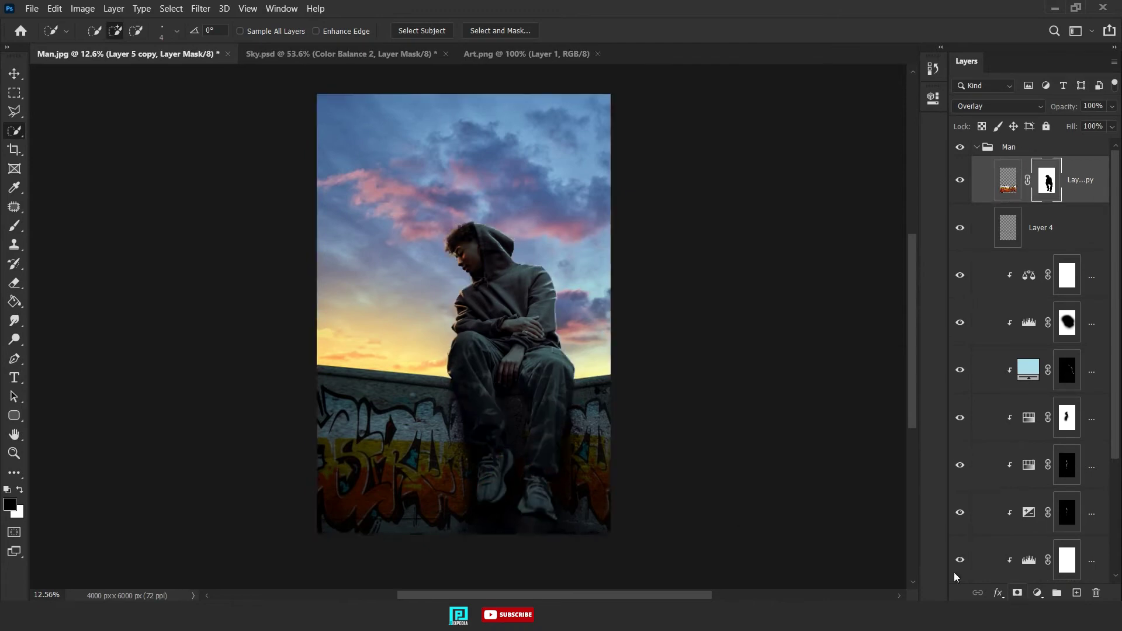
# - Collapse the Man group and open Cat.jpg
pyautogui.press('v')
pyautogui.click(978, 151)
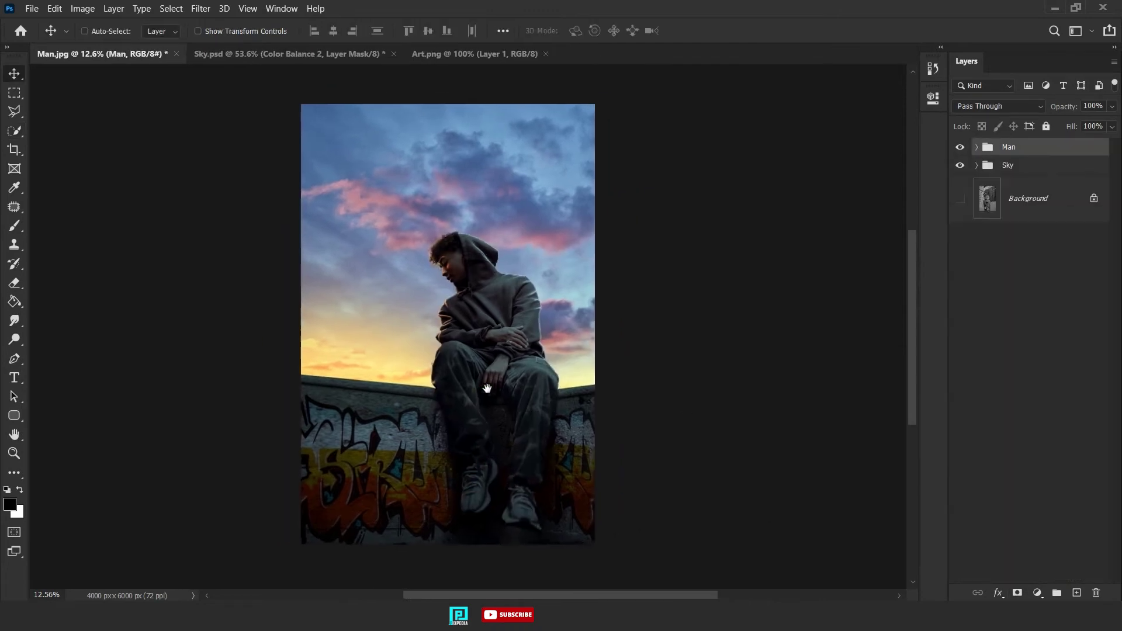
pyautogui.hotkey('ctrl', 'o')
pyautogui.doubleClick(323, 194)
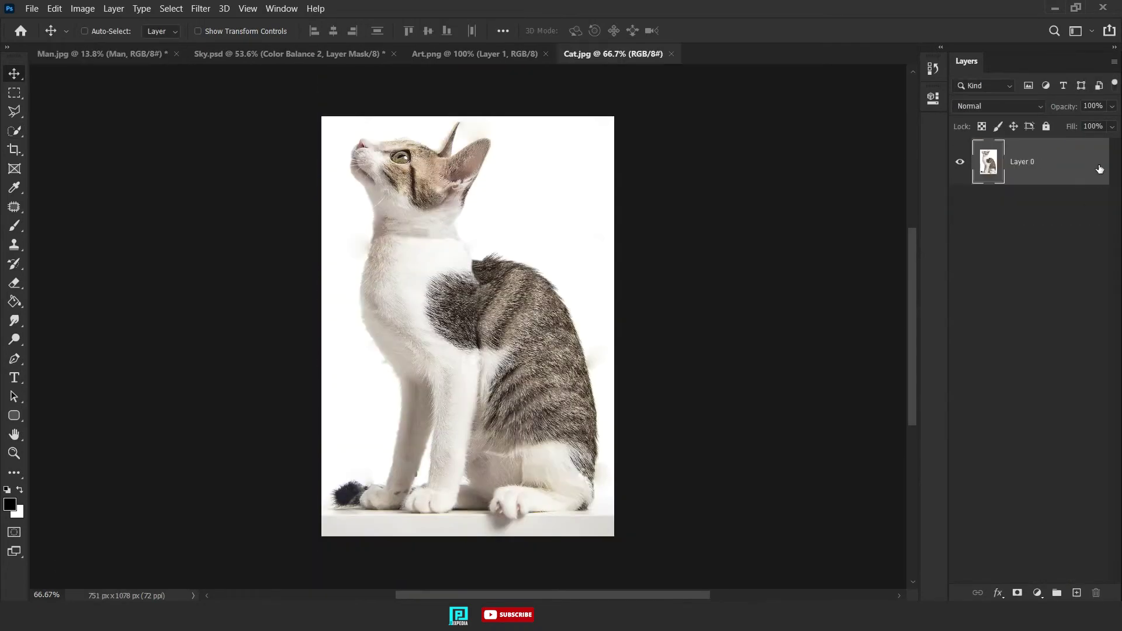
# - Select the cat with Select Subject and subtract the gap between its legs
pyautogui.press('w')
pyautogui.click(422, 31)
pyautogui.scroll(5, 448, 111)
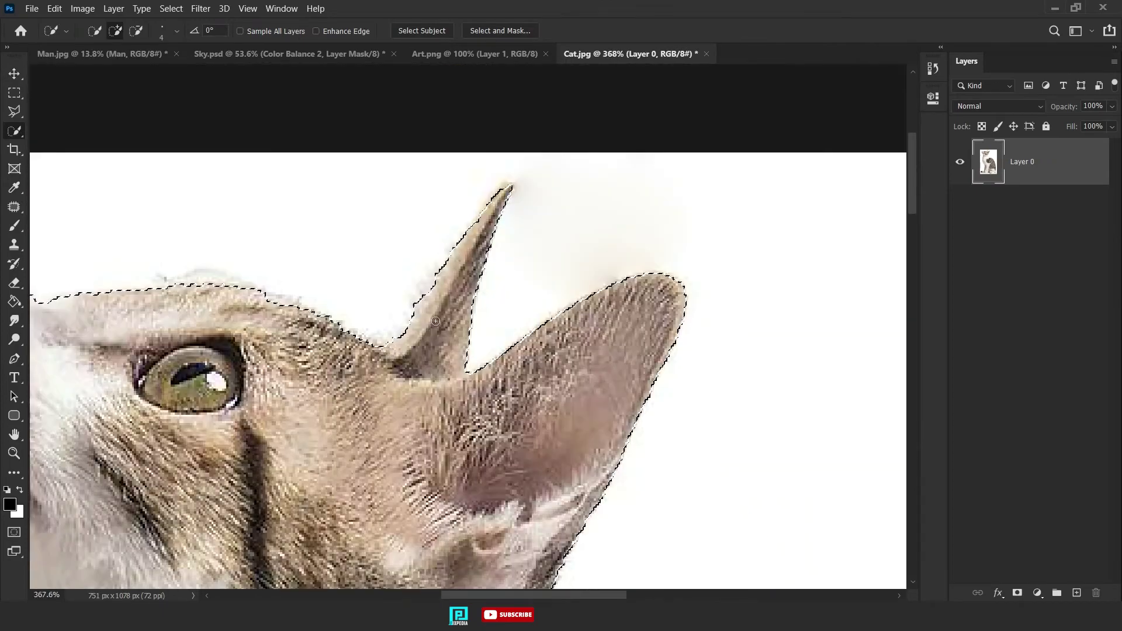
pyautogui.moveTo(266, 494); pyautogui.dragTo(534, 447)
pyautogui.scroll(-5, 534, 447)
pyautogui.scroll(4, 450, 409)
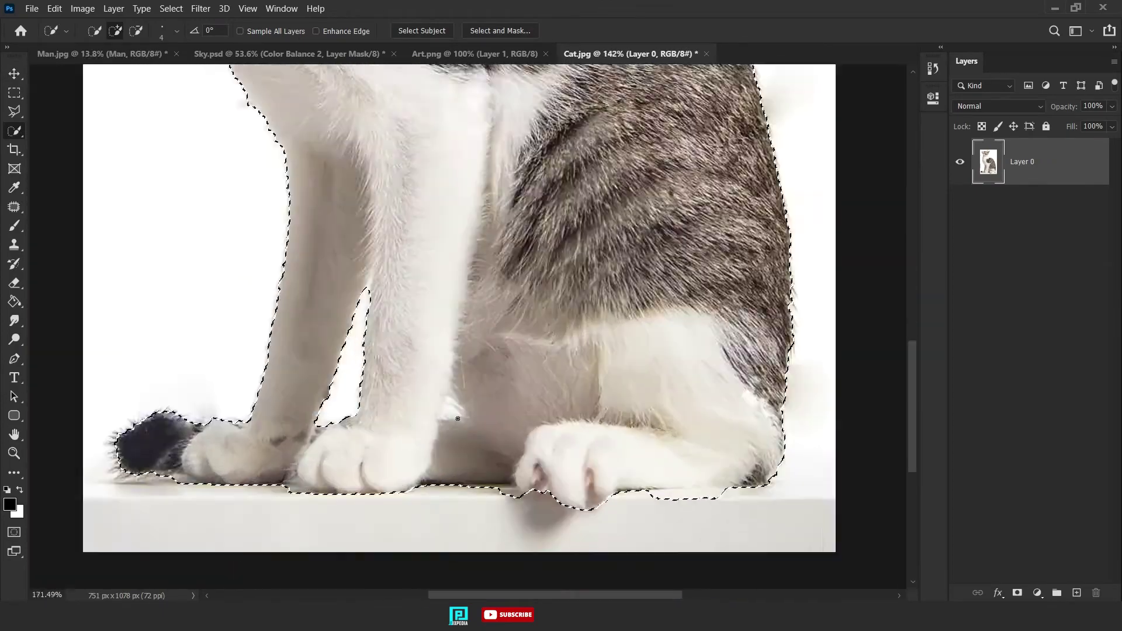
pyautogui.scroll(1, 451, 408)
pyautogui.keyDown('alt'); pyautogui.click(447, 406); pyautogui.keyUp('alt')
pyautogui.scroll(-3, 437, 419)
pyautogui.scroll(-2, 437, 418)
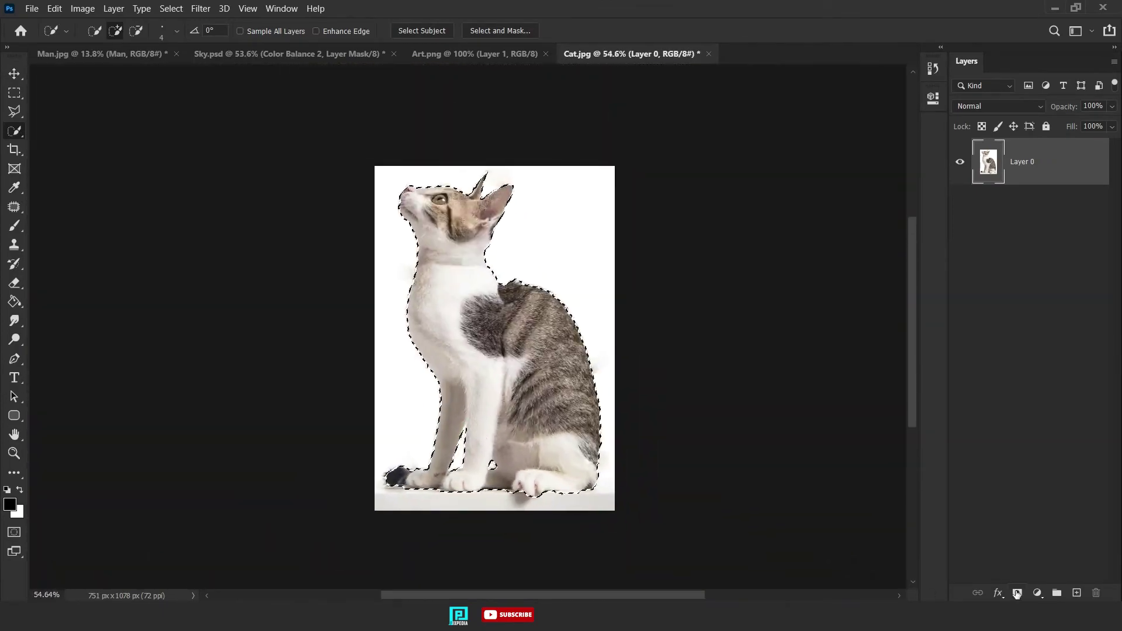
# - Mask the cat layer with the selection and add a black-filled layer beneath it
pyautogui.click(1017, 592)
pyautogui.keyDown('ctrl'); pyautogui.click(1077, 593); pyautogui.keyUp('ctrl')
pyautogui.press('g')
pyautogui.click(379, 339)
# - In Select and Mask, refine fur edges on the leg, paws, shoulder, chest, head and chin
pyautogui.doubleClick(1028, 161)
pyautogui.click(859, 265)
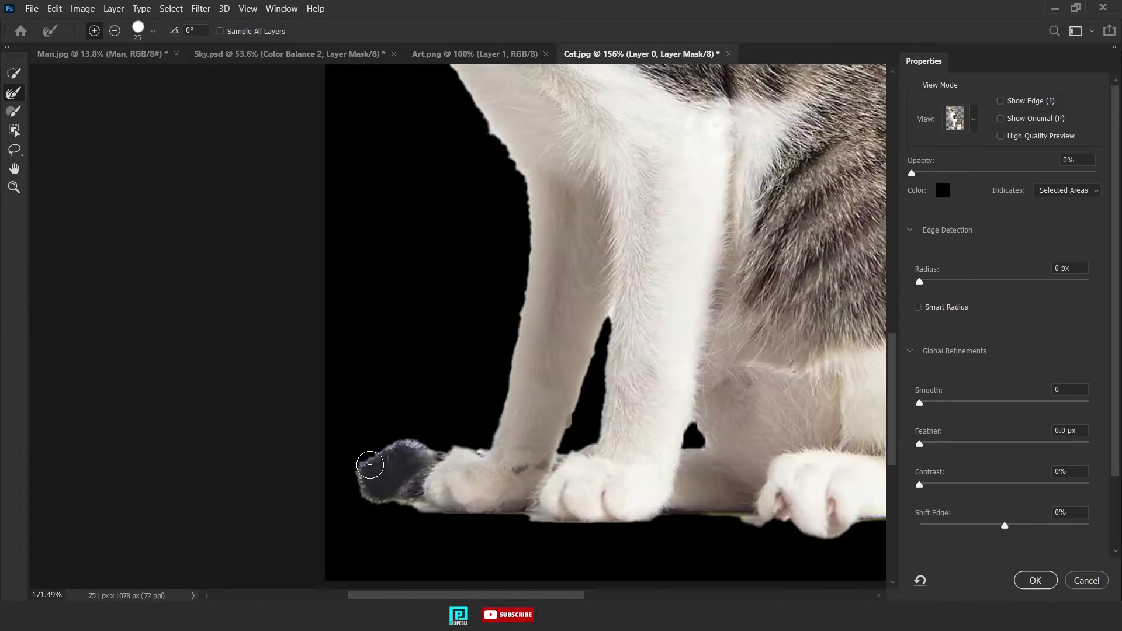
pyautogui.scroll(2, 347, 465)
pyautogui.scroll(-2, 542, 430)
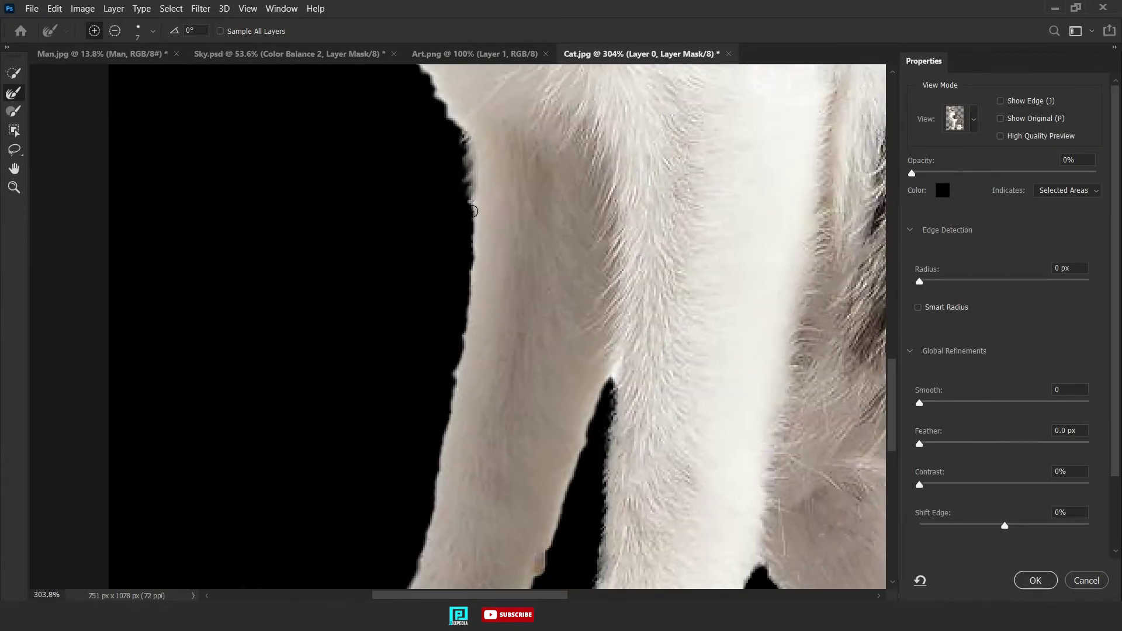
pyautogui.moveTo(465, 387)
pyautogui.mouseDown()
pyautogui.moveTo(506, 340)
pyautogui.moveTo(502, 193)
pyautogui.moveTo(503, 495)
pyautogui.mouseUp()
pyautogui.moveTo(474, 117); pyautogui.dragTo(475, 252)
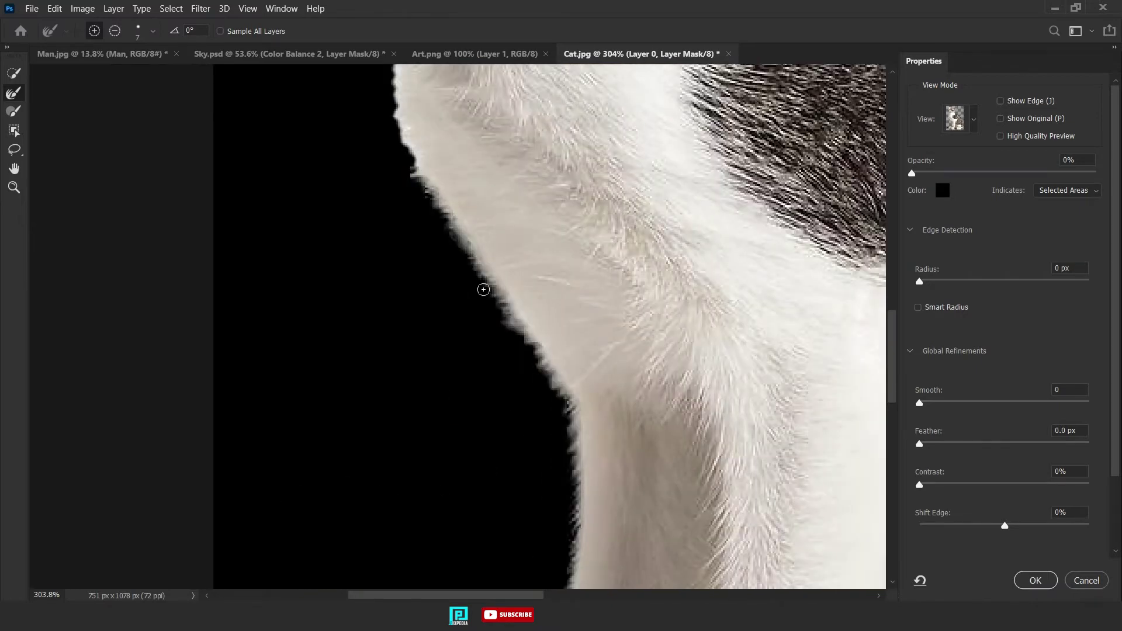
pyautogui.moveTo(386, 67); pyautogui.dragTo(446, 254)
pyautogui.moveTo(489, 79); pyautogui.dragTo(487, 272)
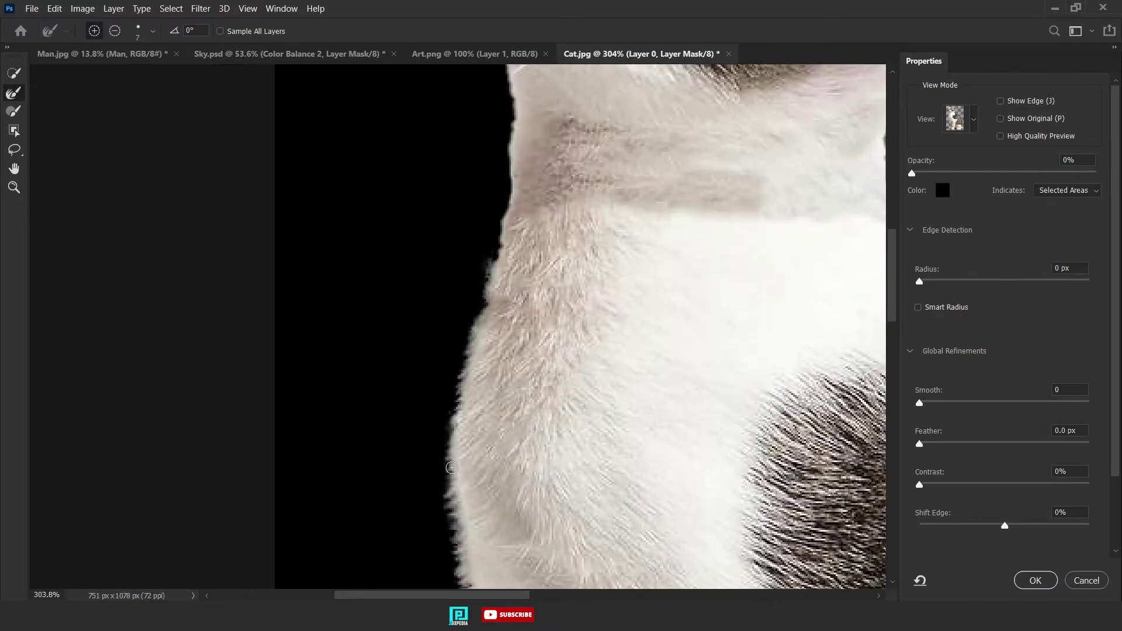
pyautogui.moveTo(515, 164); pyautogui.dragTo(480, 282)
pyautogui.moveTo(429, 228); pyautogui.dragTo(413, 448)
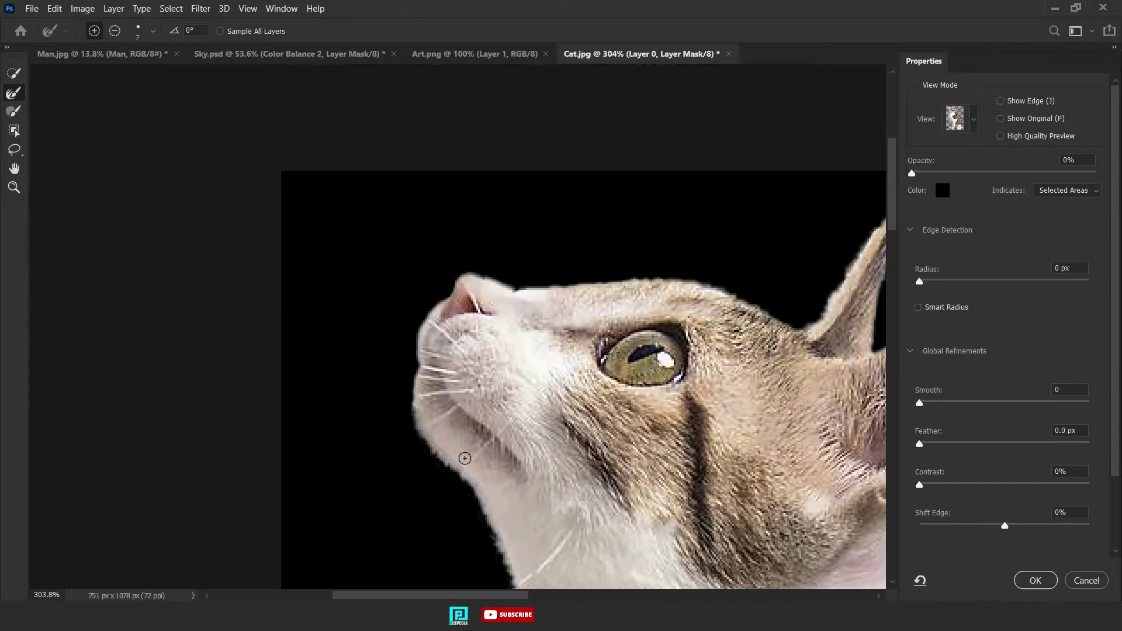
# - Finish refining the cat's edges, fit it in view, and apply the refined mask
pyautogui.scroll(-5, 513, 313)
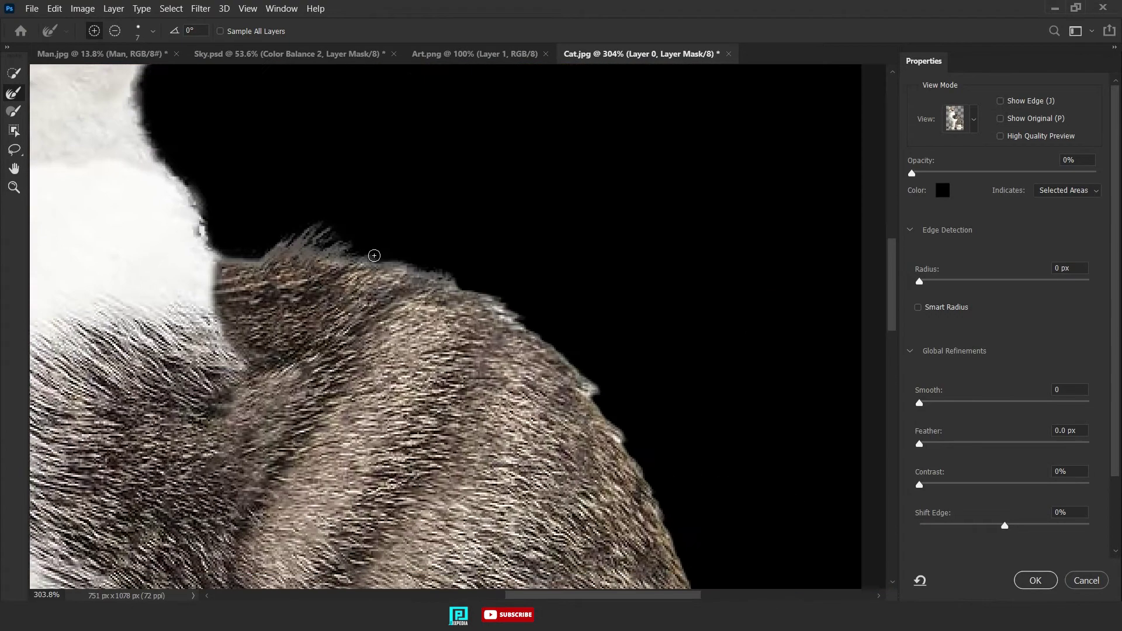
pyautogui.moveTo(590, 400); pyautogui.dragTo(411, 212)
pyautogui.scroll(-4, 495, 215)
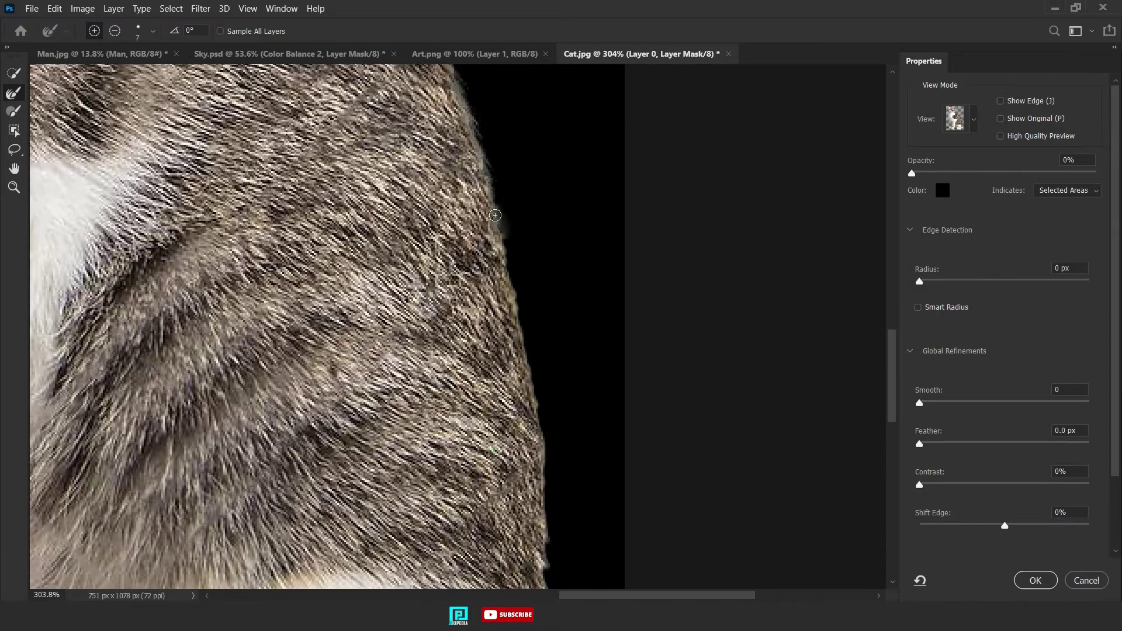
pyautogui.scroll(-5, 505, 274)
pyautogui.scroll(-3, 529, 398)
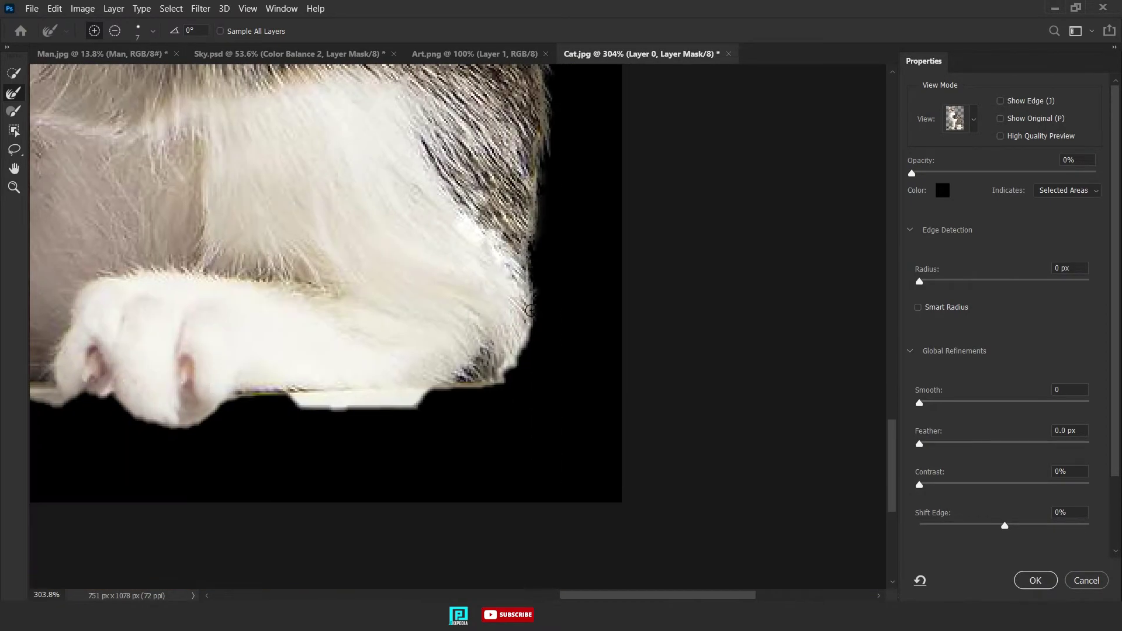
pyautogui.hotkey('ctrl', '0')
pyautogui.click(1035, 580)
# - Delete the black backing layer and convert the cat layer into a smart object
pyautogui.click(1058, 218)
pyautogui.press('Delete')
pyautogui.rightClick(1056, 170)
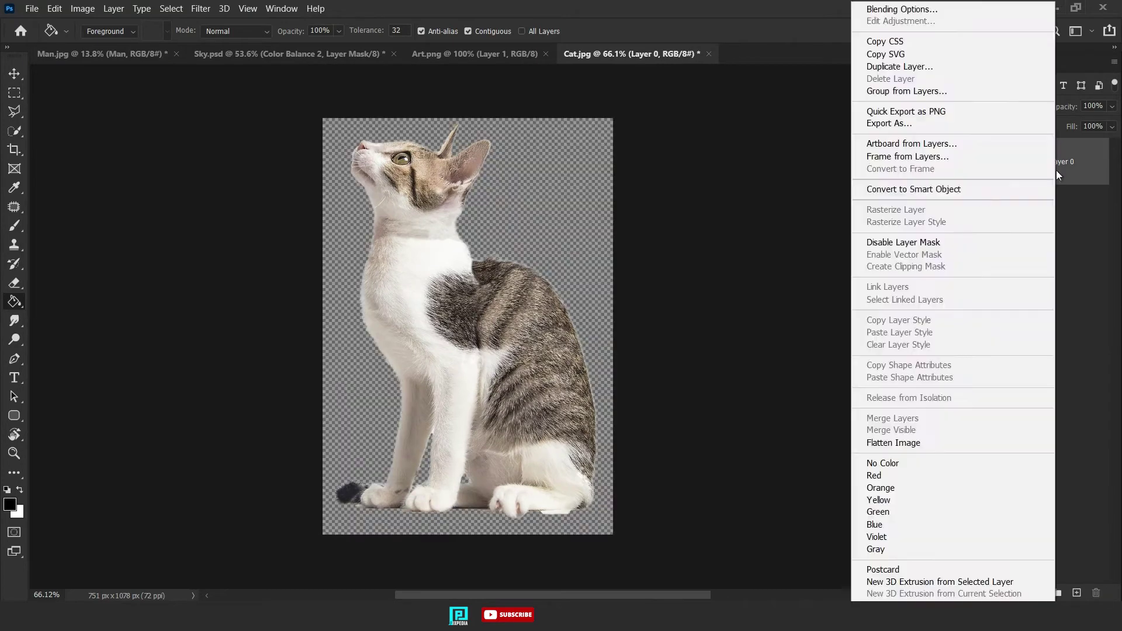
pyautogui.click(894, 188)
# - Bring the cat into Man.jpg below the Man group and place it on the wall
pyautogui.press('v')
pyautogui.moveTo(462, 363); pyautogui.dragTo(478, 275)
pyautogui.moveTo(1049, 169); pyautogui.dragTo(1046, 205)
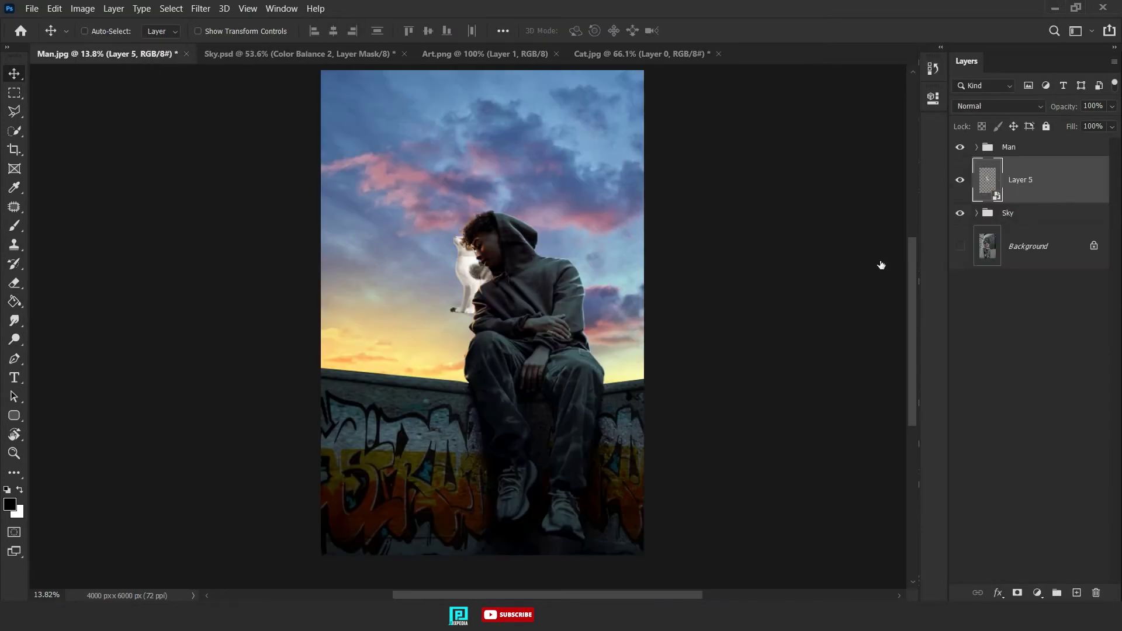
pyautogui.moveTo(476, 275); pyautogui.dragTo(403, 336)
# - Flip the cat horizontally to face the man, nudge it right and scale it down
pyautogui.hotkey('ctrl', 't')
pyautogui.rightClick(423, 115)
pyautogui.click(464, 336)
pyautogui.scroll(3, 521, 368)
pyautogui.moveTo(450, 391)
pyautogui.mouseDown()
pyautogui.moveTo(465, 385)
pyautogui.moveTo(501, 417)
pyautogui.mouseUp()
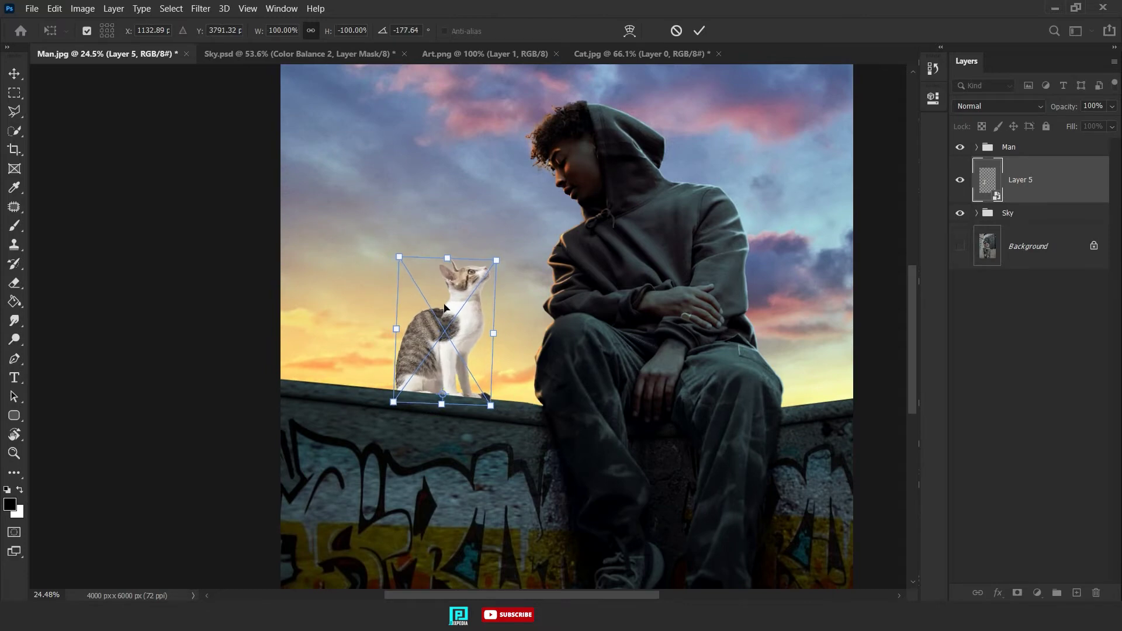
pyautogui.moveTo(449, 261); pyautogui.dragTo(450, 292)
pyautogui.click(699, 30)
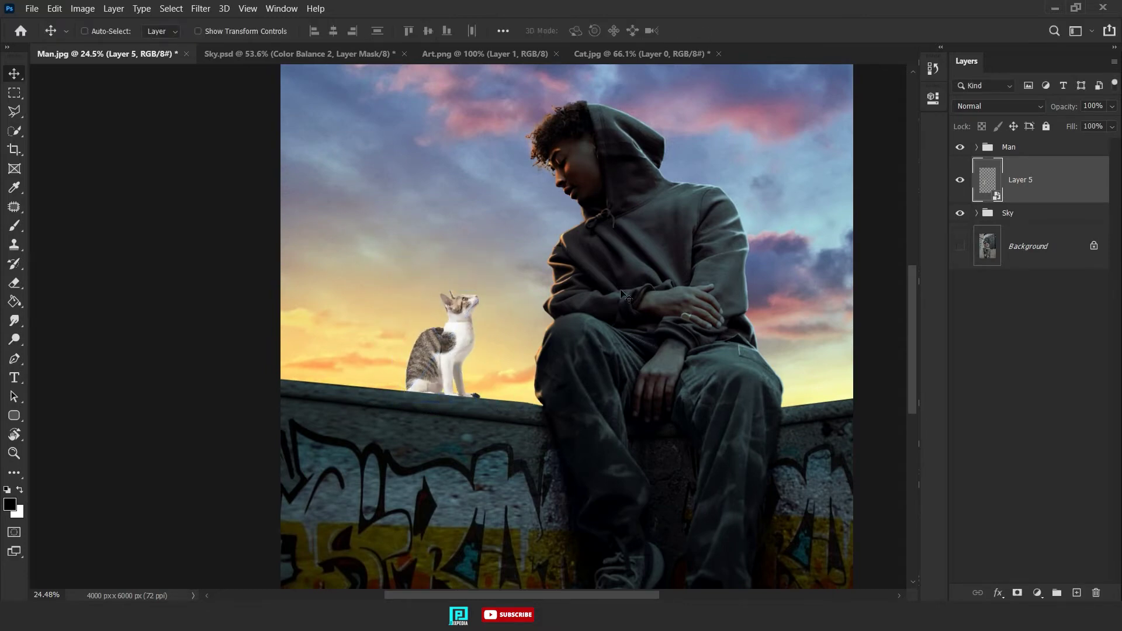
pyautogui.scroll(-3, 561, 314)
# - Add a Levels adjustment clipped to the cat layer only
pyautogui.click(1037, 592)
pyautogui.click(1028, 393)
pyautogui.click(808, 341)
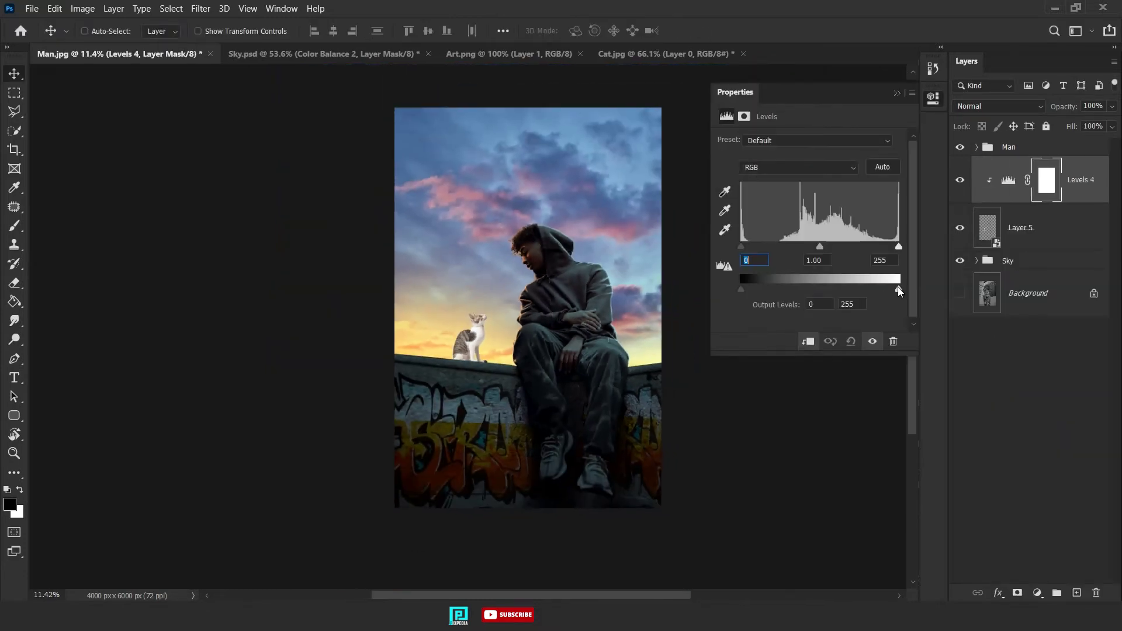
pyautogui.click(897, 94)
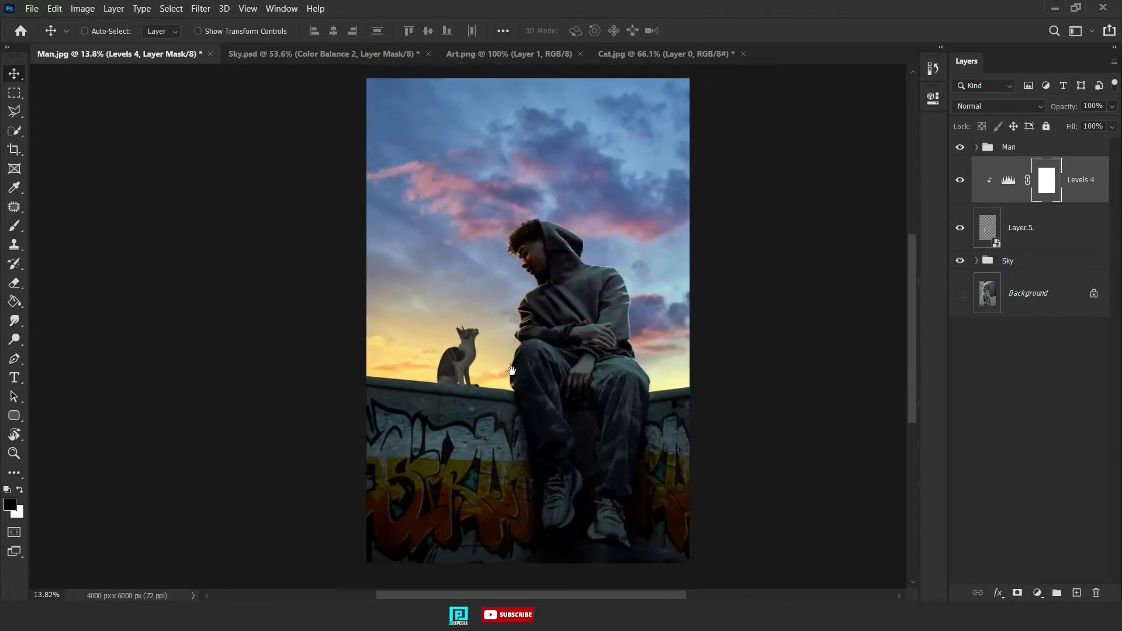
pyautogui.scroll(10, 522, 459)
pyautogui.scroll(5, 515, 351)
# - Select the cat layer and set the Brush tool to 80% flow
pyautogui.click(1029, 227)
pyautogui.rightClick(1029, 227)
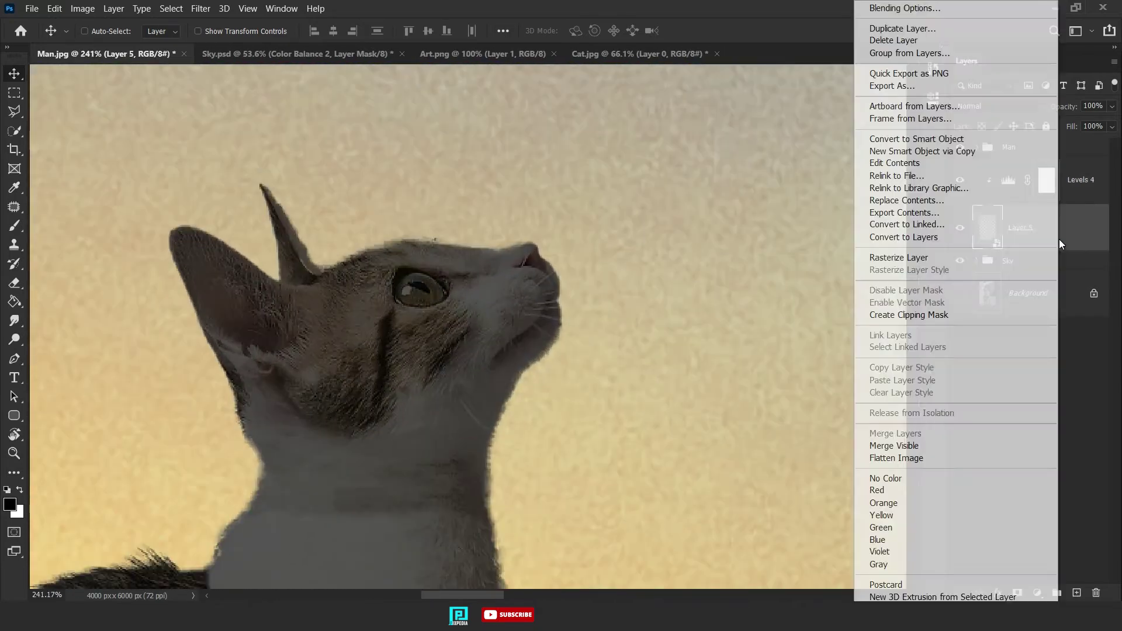
pyautogui.click(903, 258)
pyautogui.press('b')
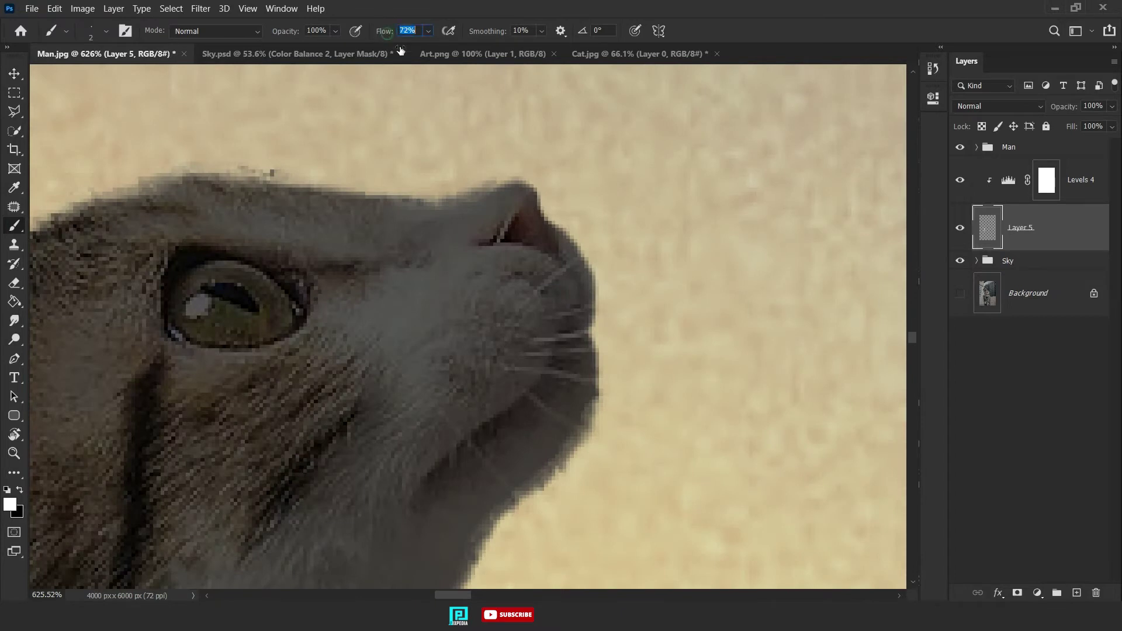
pyautogui.write('80')
pyautogui.press('Return')
# - Paint two long whiskers out from the cat's muzzle
pyautogui.rightClick(554, 294)
pyautogui.hscroll(2, 502, 380)
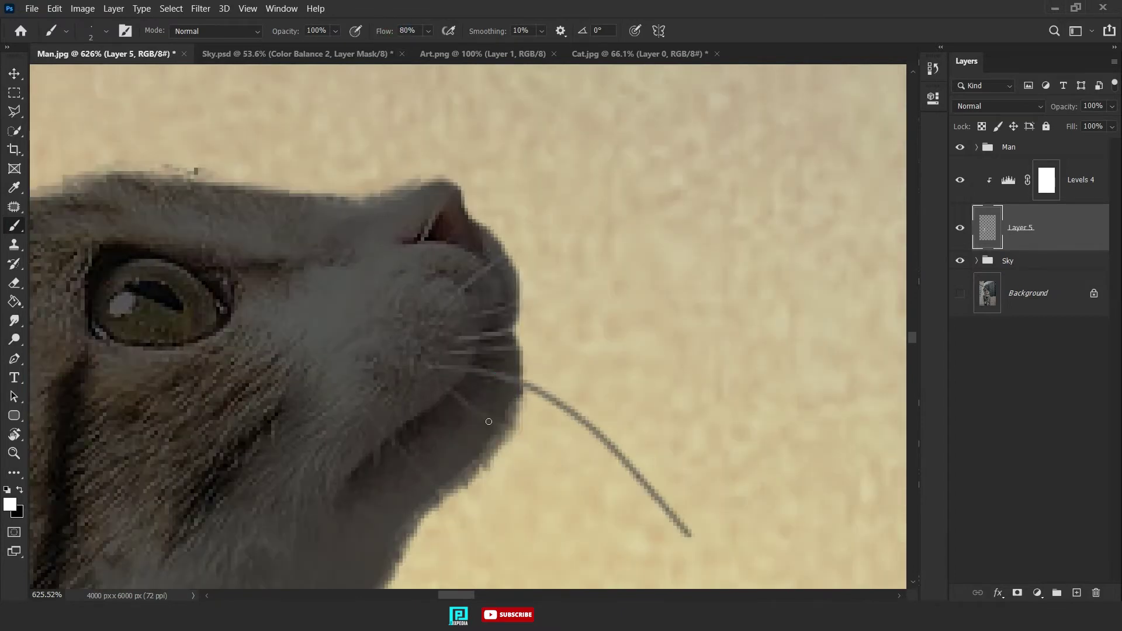
pyautogui.moveTo(512, 431); pyautogui.dragTo(740, 460)
pyautogui.moveTo(517, 349); pyautogui.dragTo(618, 383)
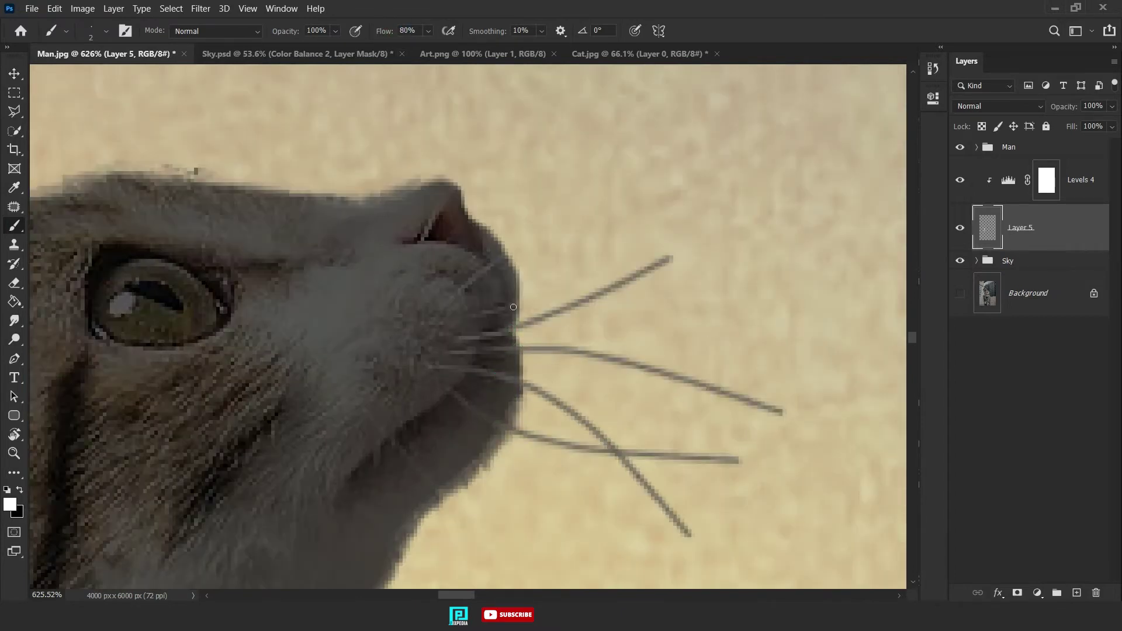
pyautogui.hotkey('ctrl', '0')
pyautogui.scroll(10, 538, 262)
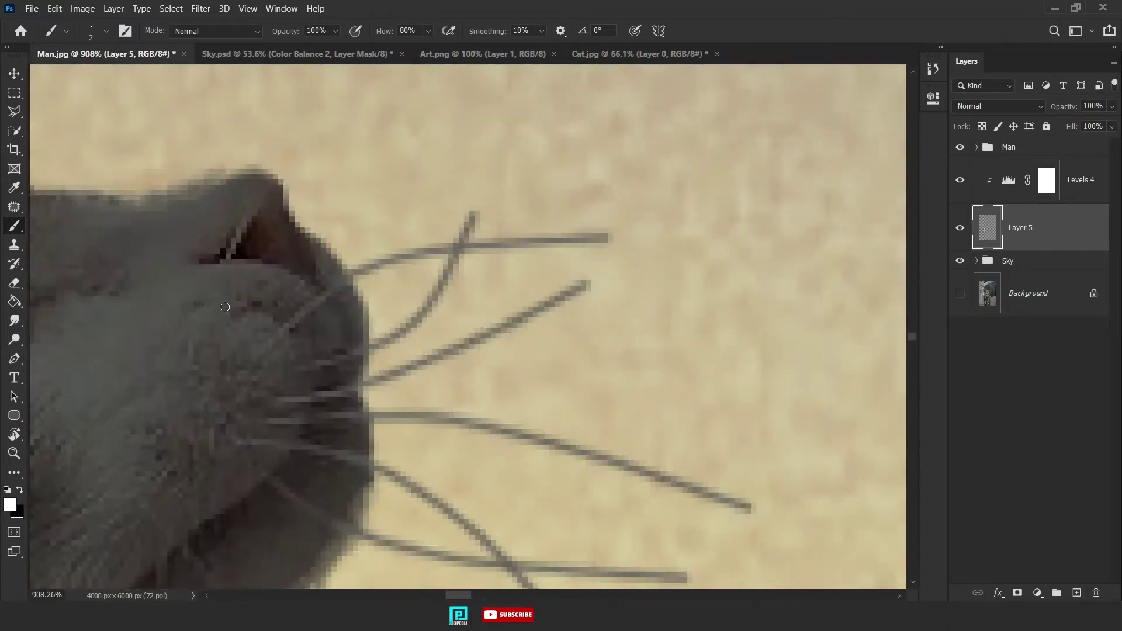
# - Taper the whisker tips with the Eraser, then bring up the Levels 4 settings
pyautogui.press('e')
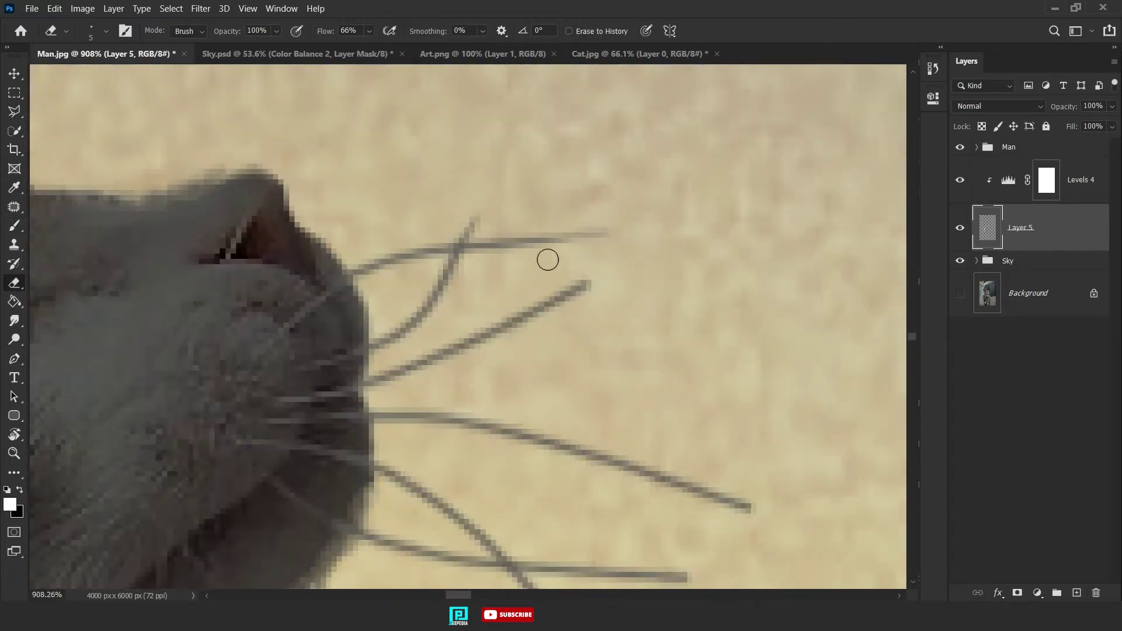
pyautogui.scroll(-2, 643, 250)
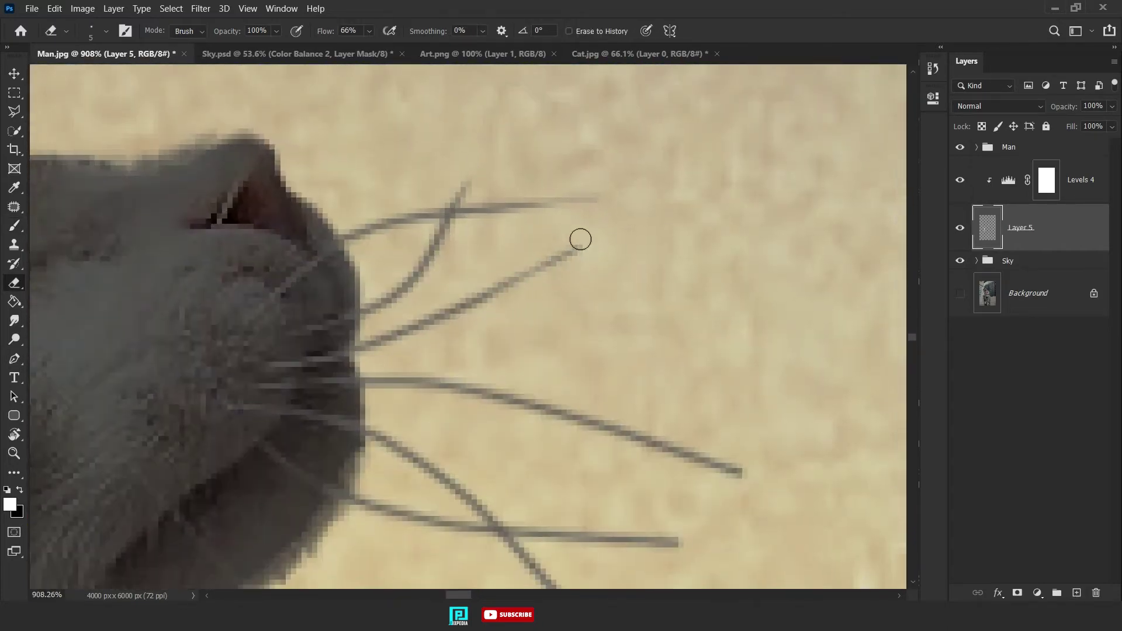
pyautogui.scroll(-5, 581, 239)
pyautogui.scroll(-1, 785, 402)
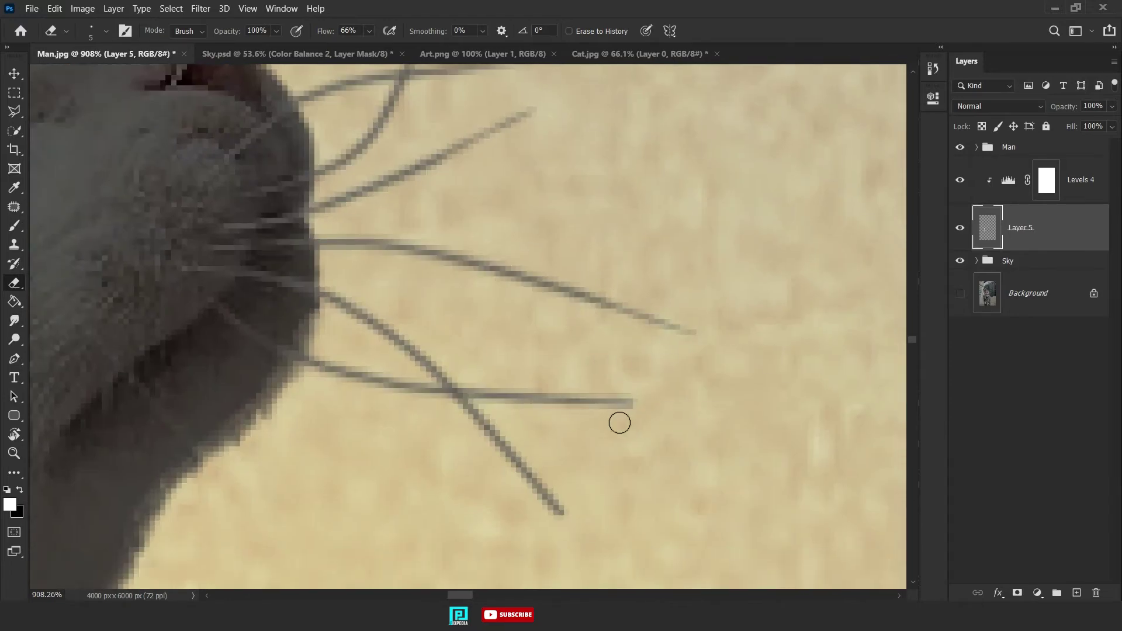
pyautogui.scroll(-3, 509, 415)
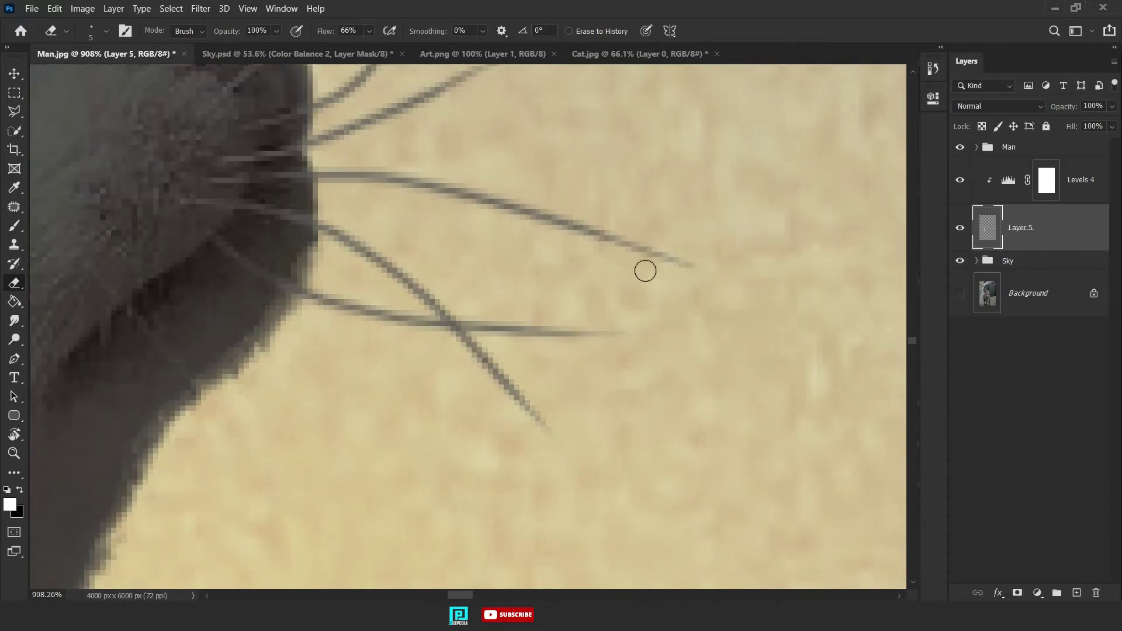
pyautogui.scroll(1, 584, 292)
pyautogui.scroll(10, 526, 350)
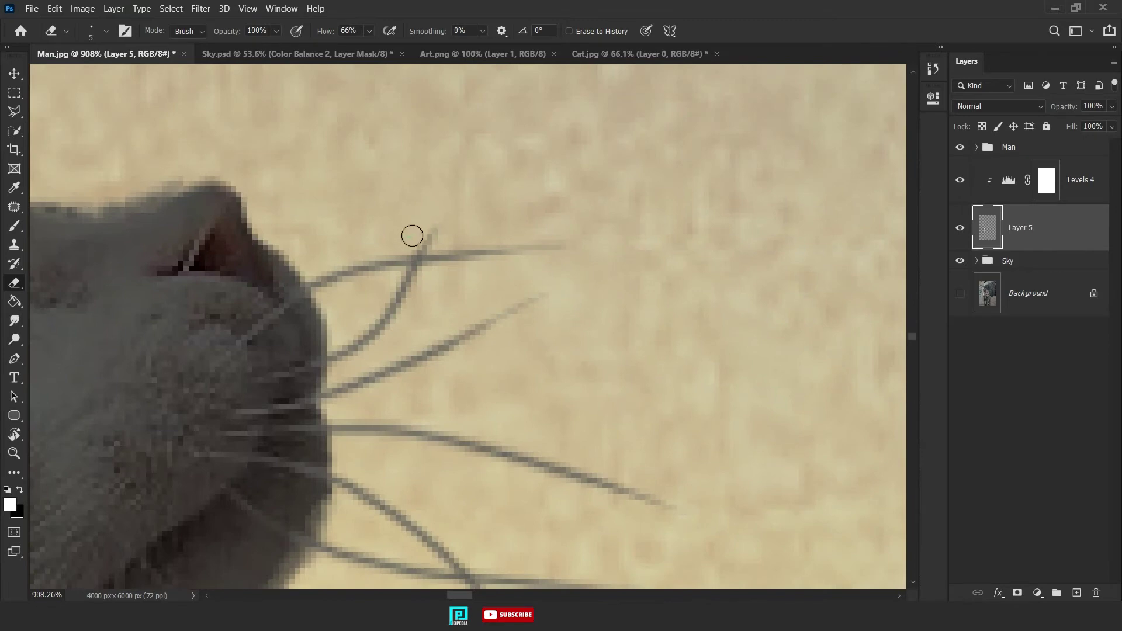
pyautogui.scroll(-10, 412, 235)
pyautogui.scroll(-5, 412, 236)
pyautogui.doubleClick(1008, 179)
# - Set Levels 4 output white to 64 and add an Exposure adjustment at +4.00
pyautogui.moveTo(899, 289); pyautogui.dragTo(780, 288)
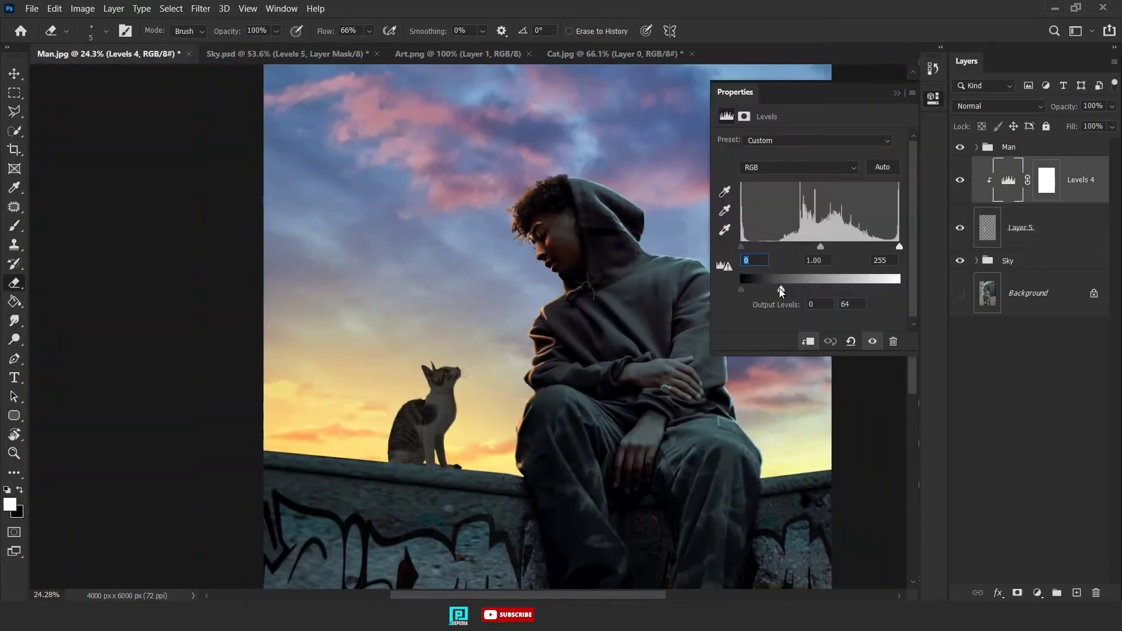
pyautogui.click(1037, 592)
pyautogui.click(1029, 429)
pyautogui.moveTo(808, 177); pyautogui.dragTo(861, 178)
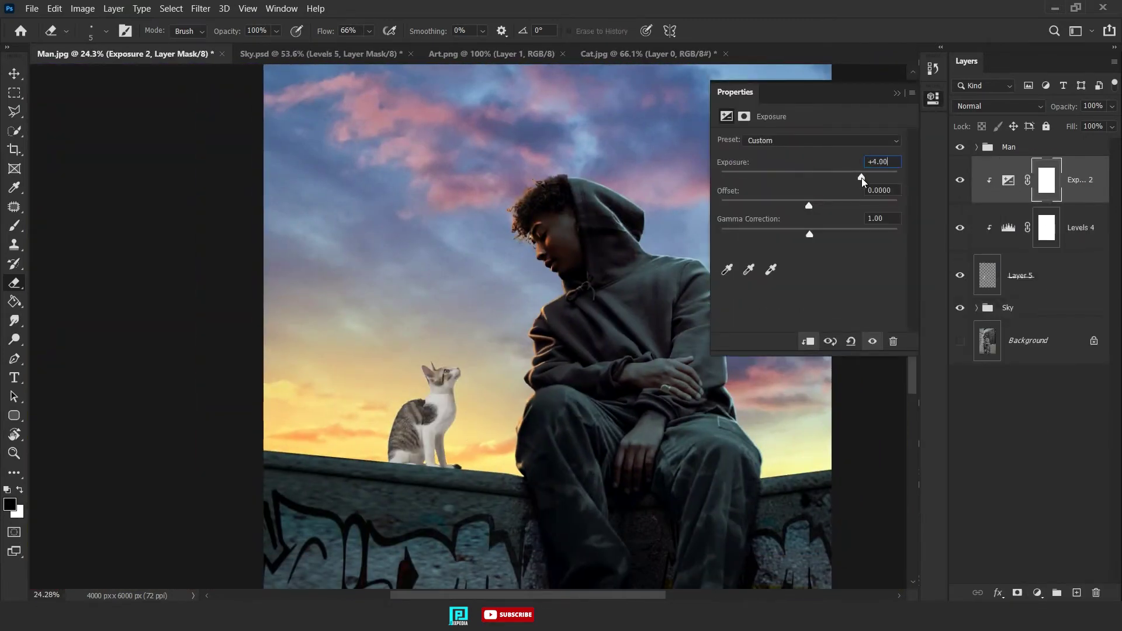
pyautogui.click(933, 97)
# - Invert the Exposure mask and paint rim light along the cat's ear and neck
pyautogui.hotkey('ctrl', 'i')
pyautogui.scroll(10, 427, 380)
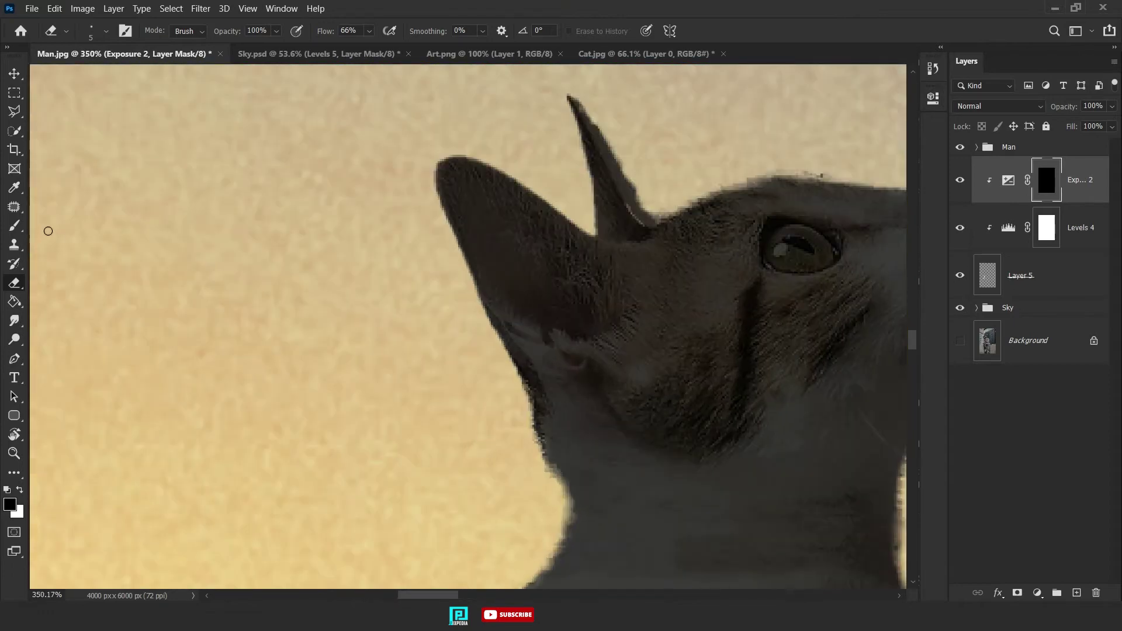
pyautogui.press('b')
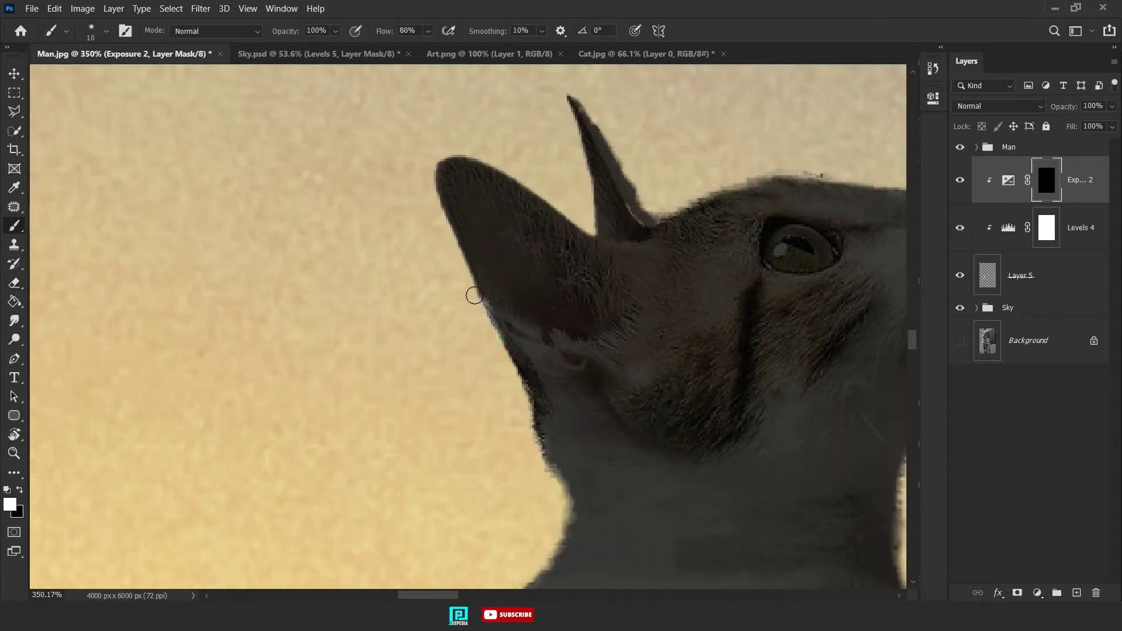
pyautogui.scroll(-3, 519, 362)
pyautogui.moveTo(380, 35); pyautogui.dragTo(377, 35)
pyautogui.scroll(-2, 454, 353)
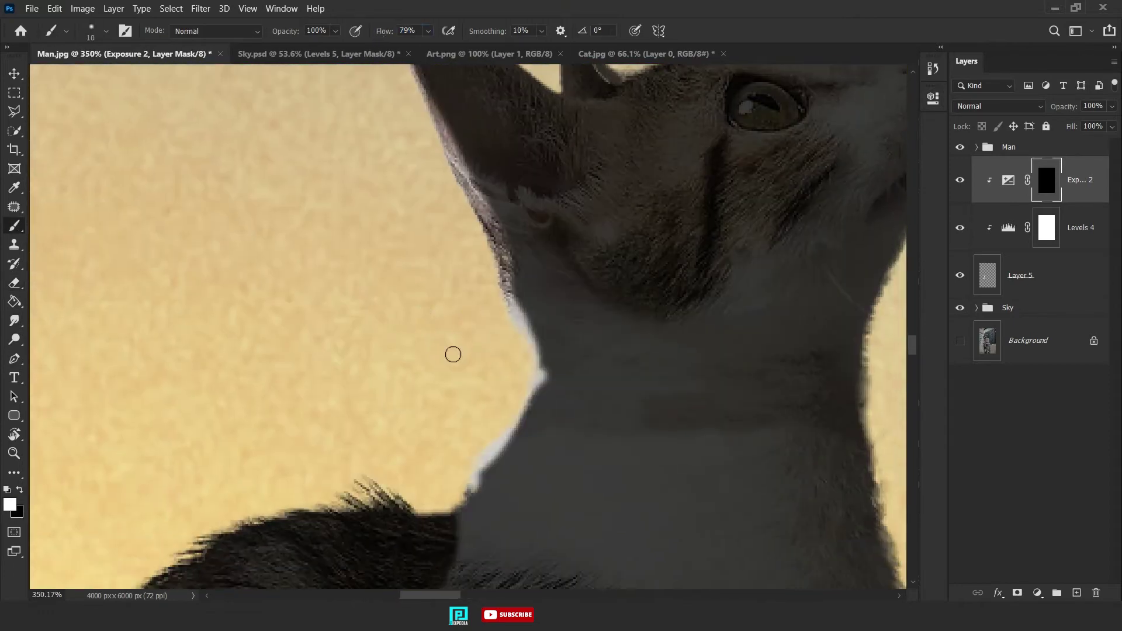
pyautogui.scroll(1, 520, 342)
pyautogui.moveTo(634, 388)
pyautogui.mouseDown()
pyautogui.moveTo(536, 402)
pyautogui.moveTo(639, 448)
pyautogui.mouseUp()
# - Lower the brush flow to 18%, switch to white, and adjust the brush size
pyautogui.hotkey('shift', '1')
pyautogui.hotkey('shift', '8')
pyautogui.scroll(3, 635, 331)
pyautogui.scroll(-3, 520, 215)
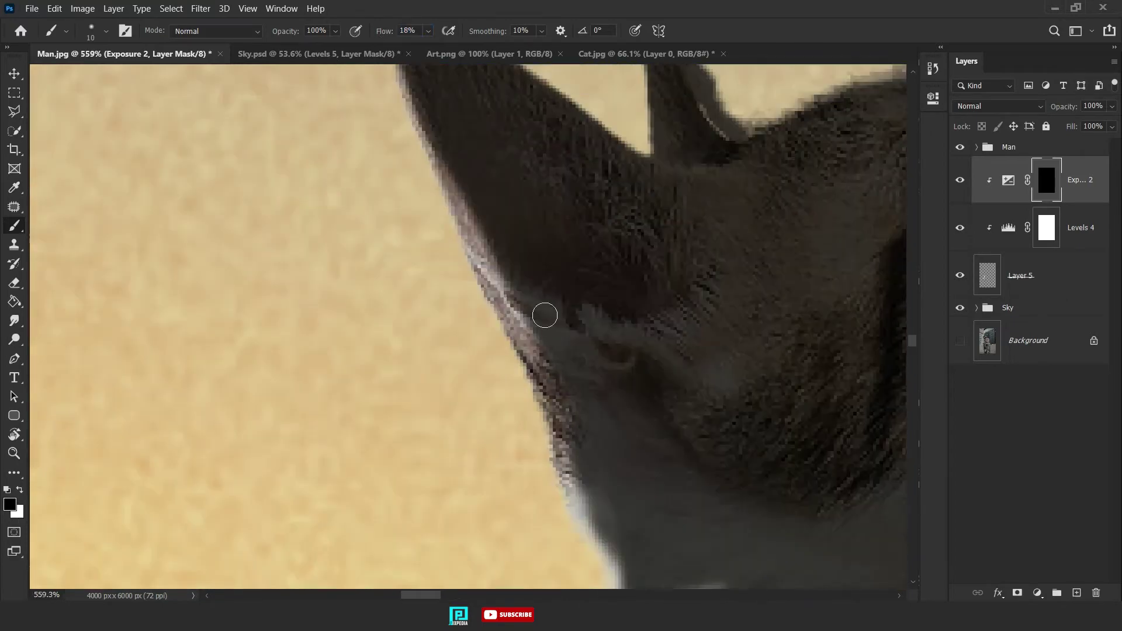
pyautogui.scroll(2, 539, 416)
pyautogui.press('x')
pyautogui.press(']')
pyautogui.scroll(-2, 670, 381)
pyautogui.scroll(-1, 670, 382)
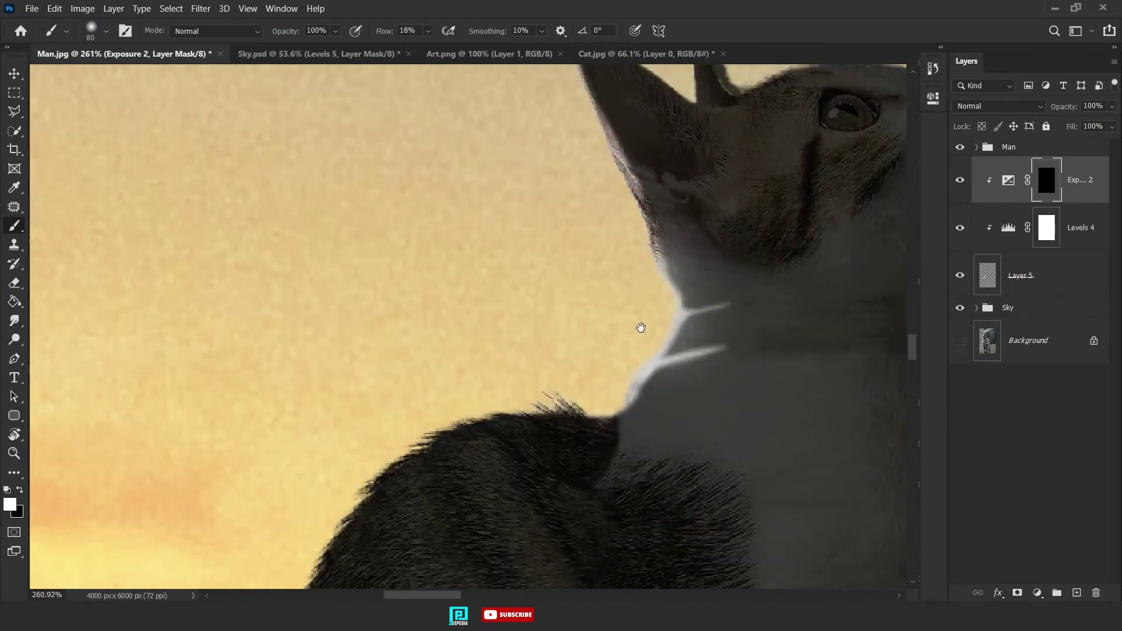
pyautogui.press(']')
pyautogui.press(']')
pyautogui.press(']')
pyautogui.scroll(-3, 526, 351)
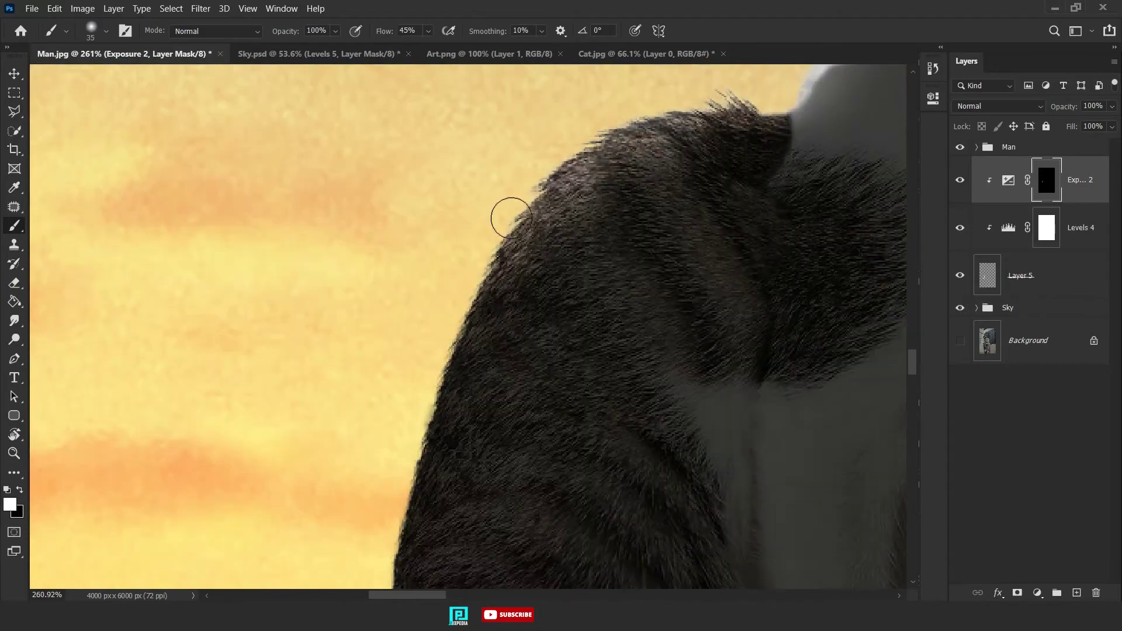
pyautogui.scroll(-2, 509, 218)
pyautogui.scroll(-2, 493, 239)
pyautogui.scroll(-1, 477, 325)
pyautogui.scroll(3, 484, 351)
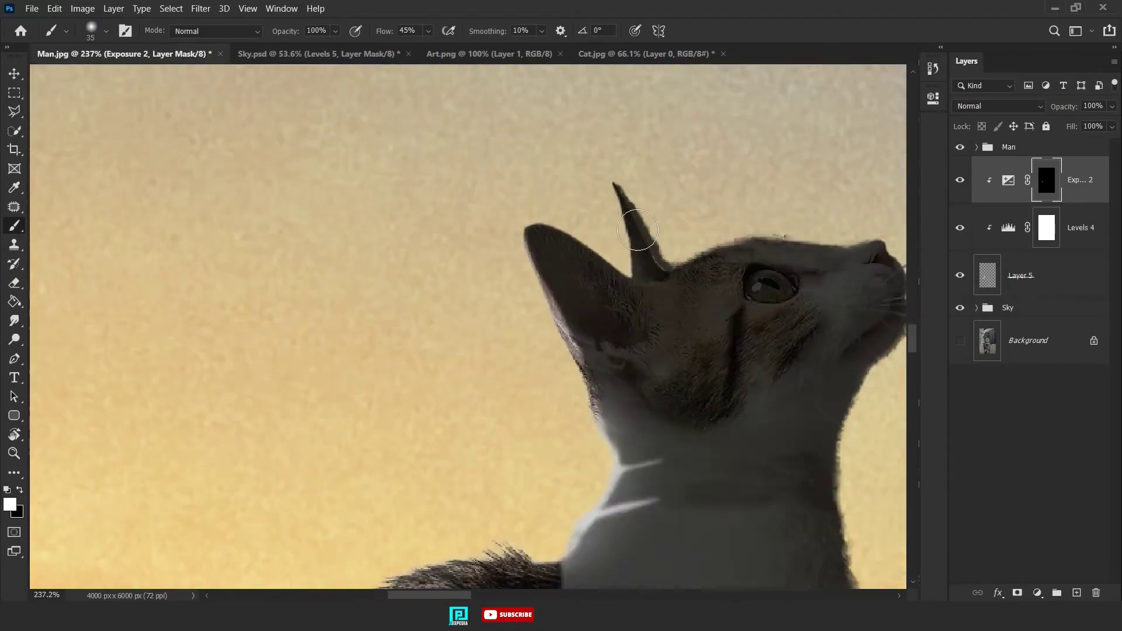
pyautogui.scroll(3, 526, 293)
pyautogui.hotkey('shift', '0')
pyautogui.press('[')
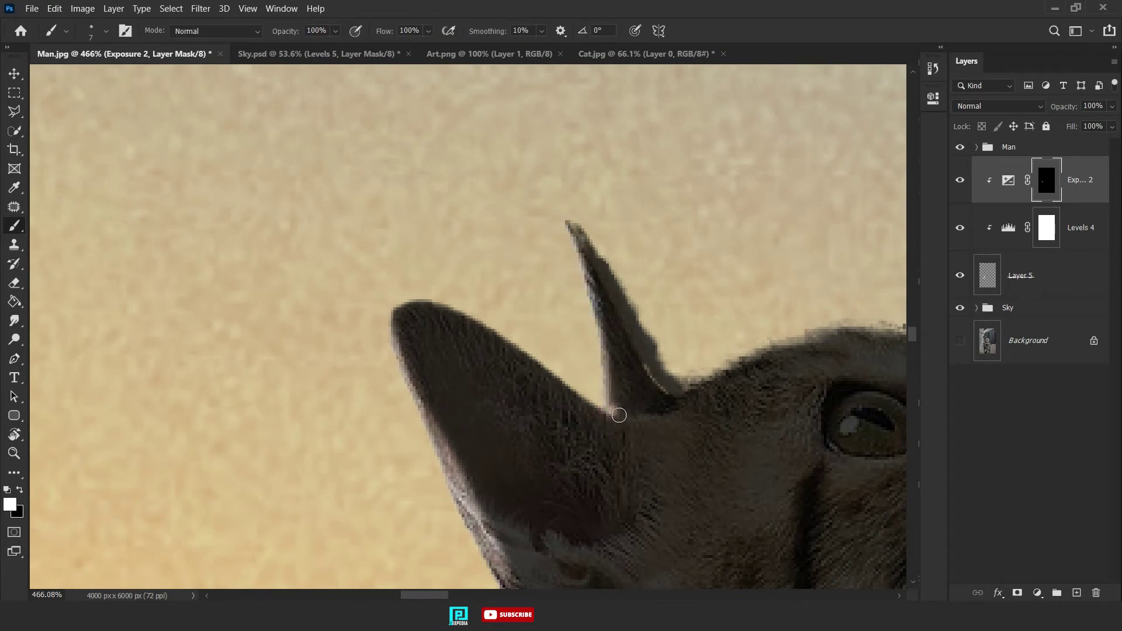
# - Paint black on the mask to remove excess rim light along the top of the head
pyautogui.moveTo(736, 485); pyautogui.dragTo(483, 458)
pyautogui.press('x')
pyautogui.moveTo(561, 369); pyautogui.dragTo(339, 344)
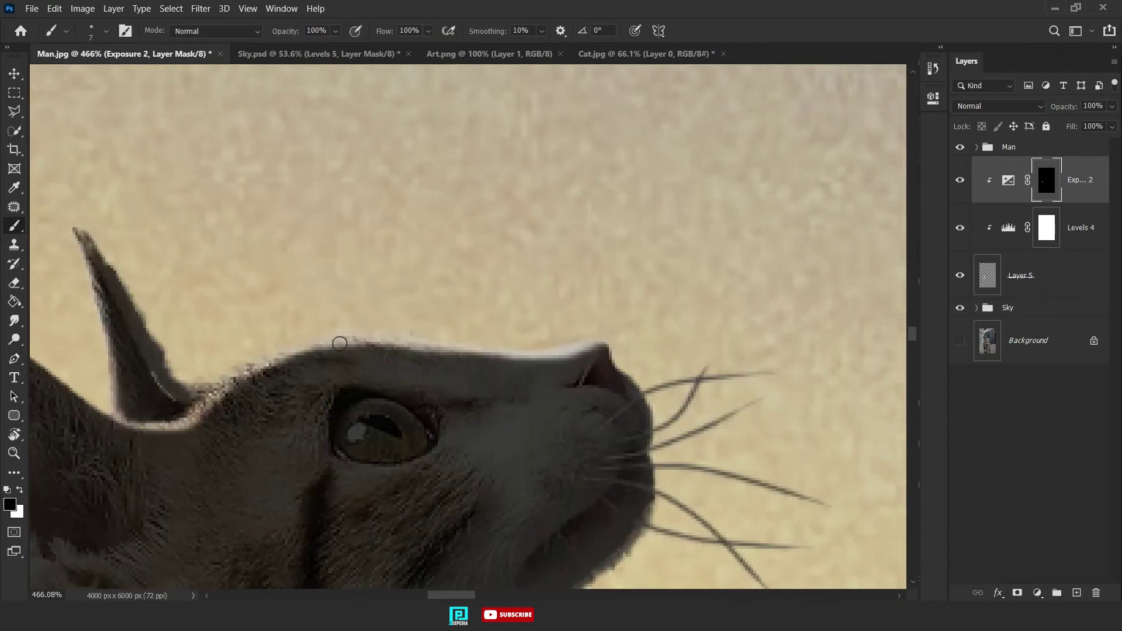
pyautogui.moveTo(416, 345); pyautogui.dragTo(531, 351)
pyautogui.moveTo(531, 350); pyautogui.dragTo(421, 269)
pyautogui.press('x')
# - Paint white rim light along the cat's leg gap, feet and back
pyautogui.scroll(-2, 601, 305)
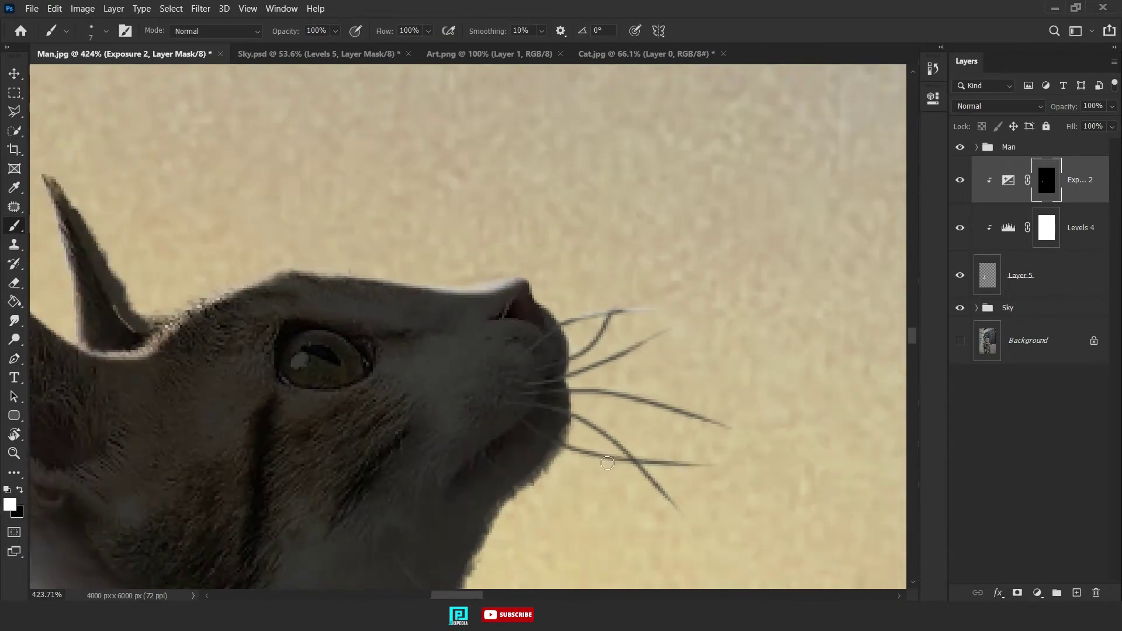
pyautogui.moveTo(601, 306)
pyautogui.mouseDown()
pyautogui.moveTo(462, 478)
pyautogui.moveTo(444, 350)
pyautogui.mouseUp()
pyautogui.moveTo(432, 356)
pyautogui.mouseDown()
pyautogui.moveTo(478, 509)
pyautogui.moveTo(444, 268)
pyautogui.mouseUp()
pyautogui.moveTo(439, 263); pyautogui.dragTo(502, 444)
pyautogui.moveTo(502, 526); pyautogui.dragTo(433, 351)
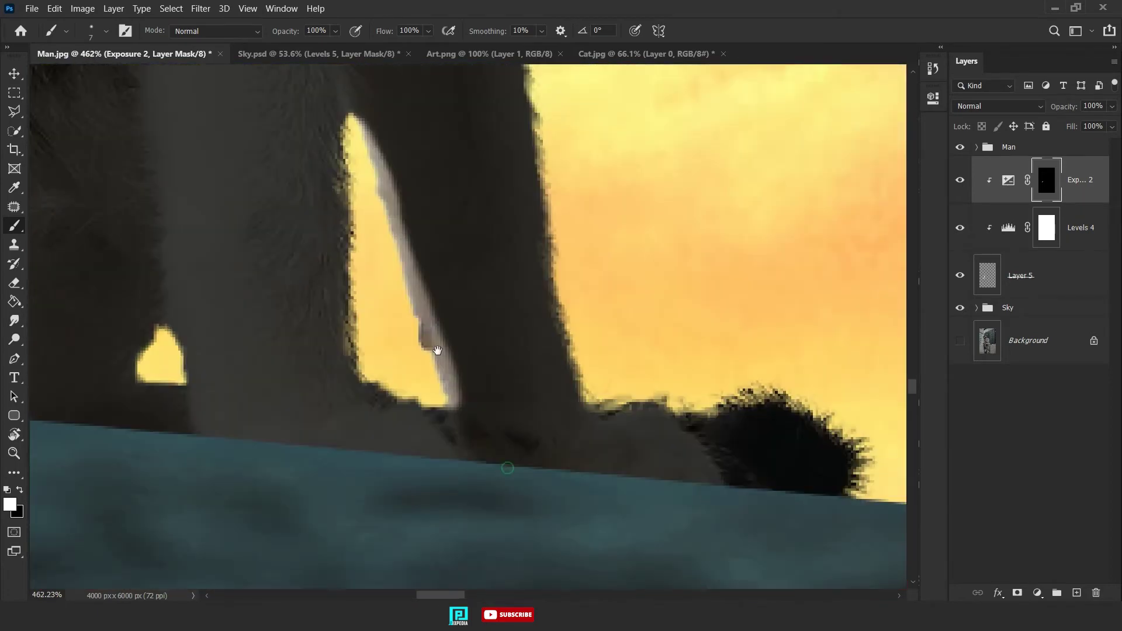
pyautogui.moveTo(558, 412); pyautogui.dragTo(478, 417)
pyautogui.moveTo(557, 417); pyautogui.dragTo(405, 384)
pyautogui.press('x')
pyautogui.moveTo(450, 385); pyautogui.dragTo(596, 363)
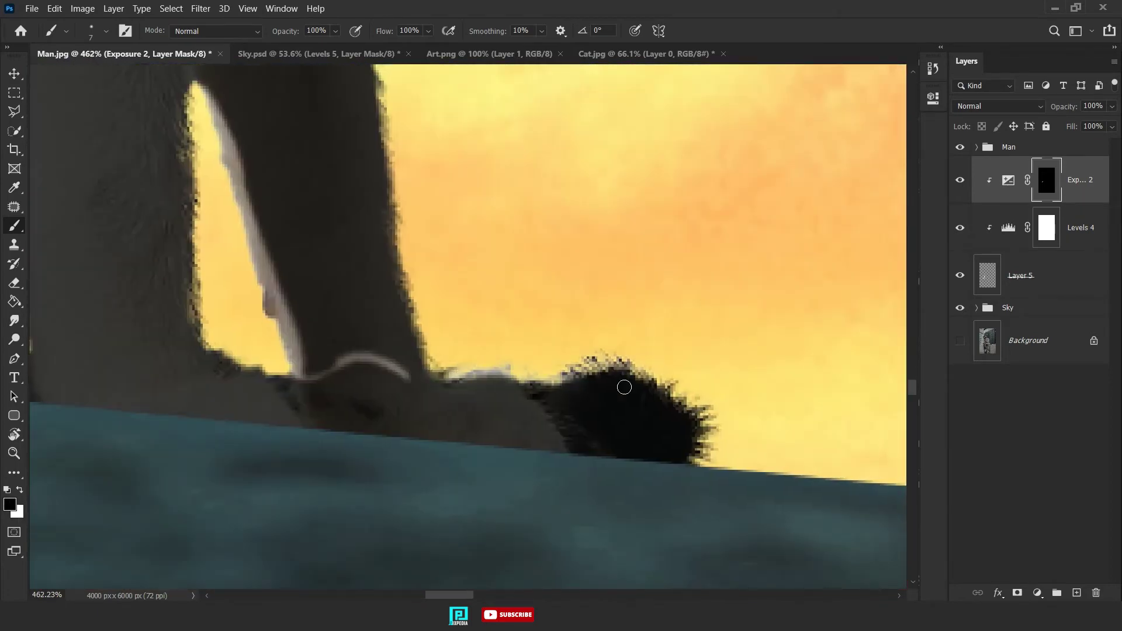
pyautogui.scroll(-5, 624, 387)
pyautogui.scroll(-4, 624, 387)
pyautogui.scroll(-2, 624, 387)
# - Add a clipped colorized Hue/Saturation layer (Hue +44, Lightness +43), Color Dodge, inverted mask
pyautogui.scroll(-1, 624, 387)
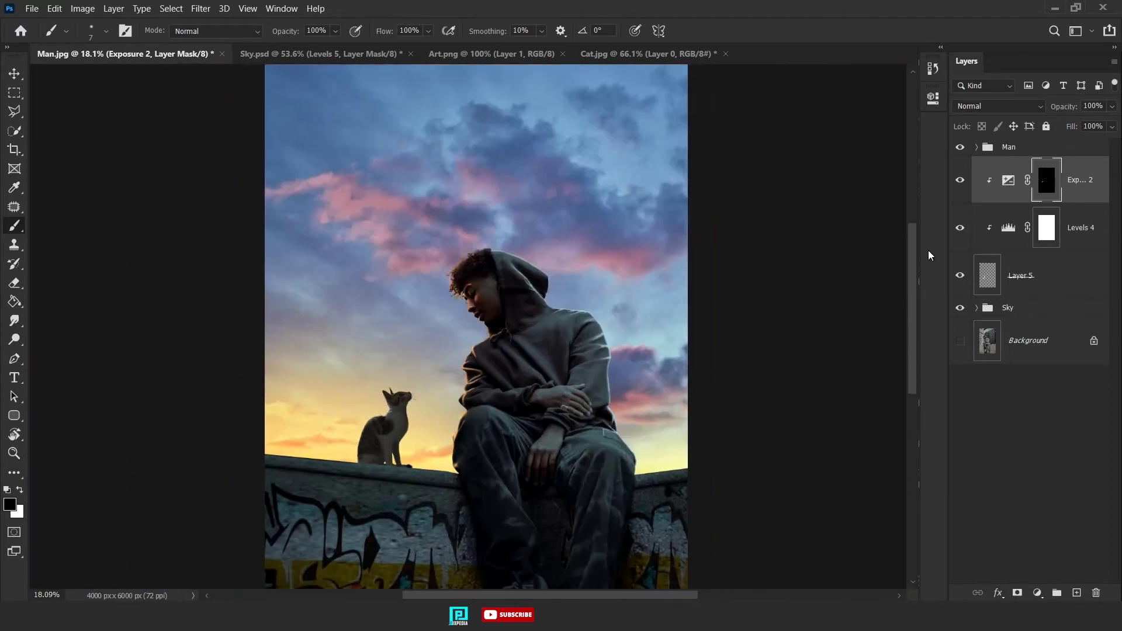
pyautogui.click(1038, 592)
pyautogui.click(1034, 467)
pyautogui.click(793, 273)
pyautogui.click(808, 341)
pyautogui.moveTo(765, 225); pyautogui.dragTo(811, 229)
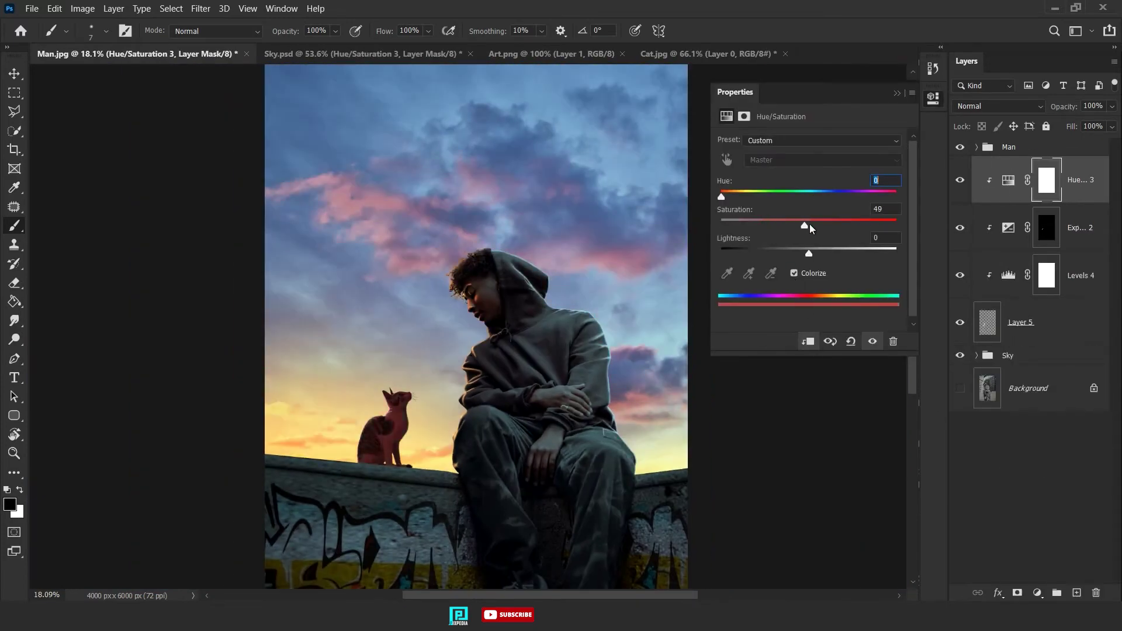
pyautogui.moveTo(735, 197); pyautogui.dragTo(742, 197)
pyautogui.moveTo(809, 253); pyautogui.dragTo(845, 253)
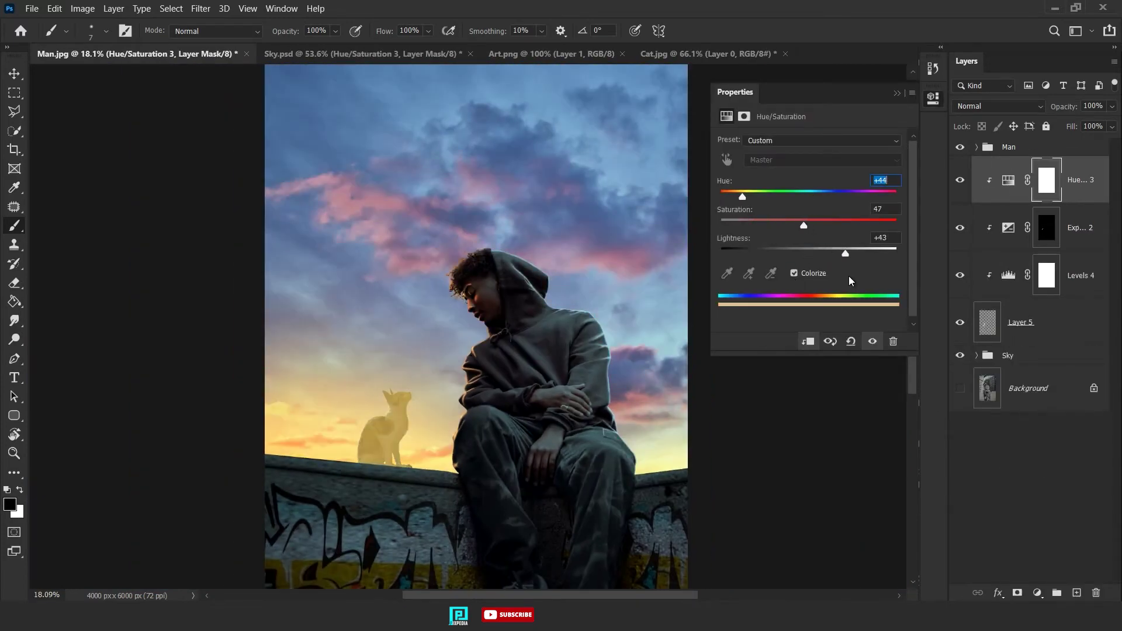
pyautogui.click(998, 106)
pyautogui.click(982, 237)
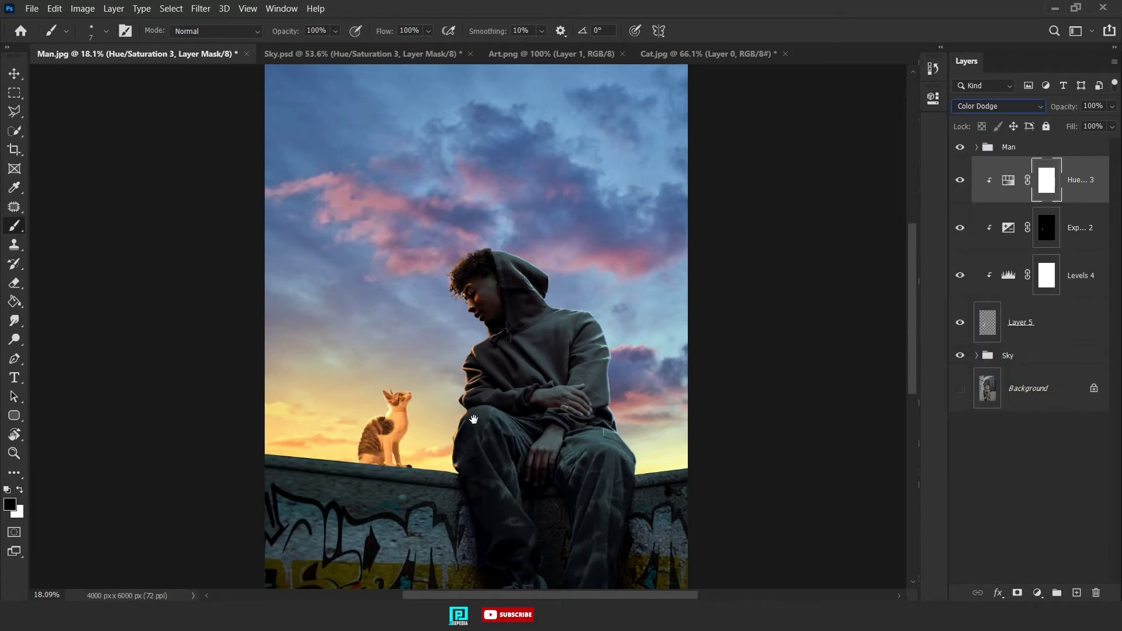
pyautogui.hotkey('ctrl', 'i')
# - Paint the warm glow onto the mask along both cat ears and the neck edge
pyautogui.scroll(9, 375, 285)
pyautogui.scroll(4, 376, 285)
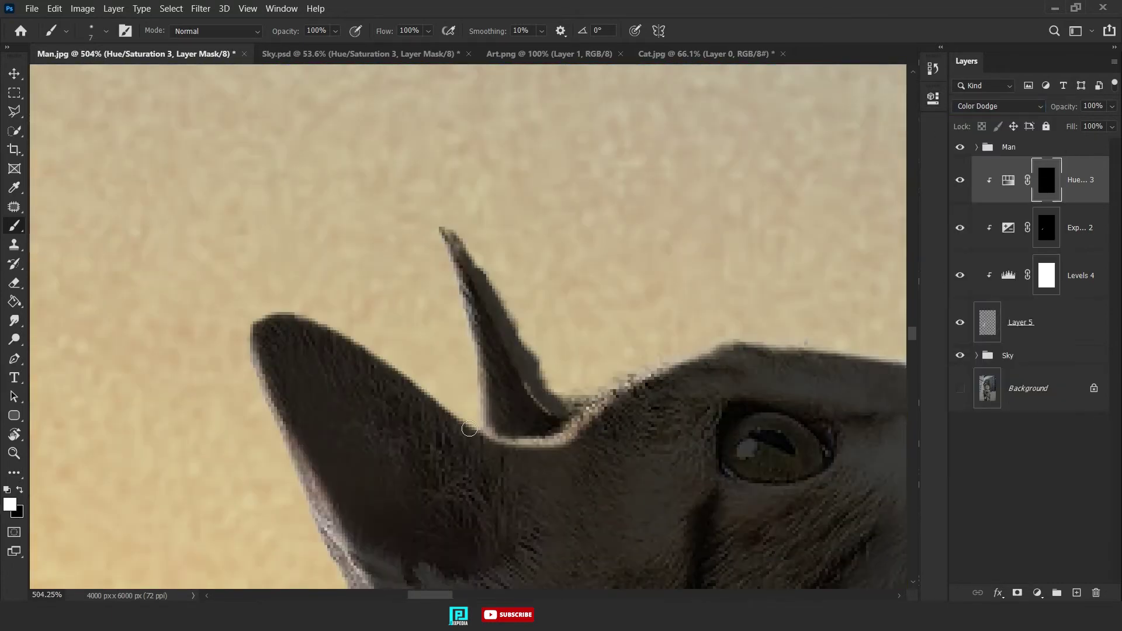
pyautogui.moveTo(669, 337); pyautogui.dragTo(485, 412)
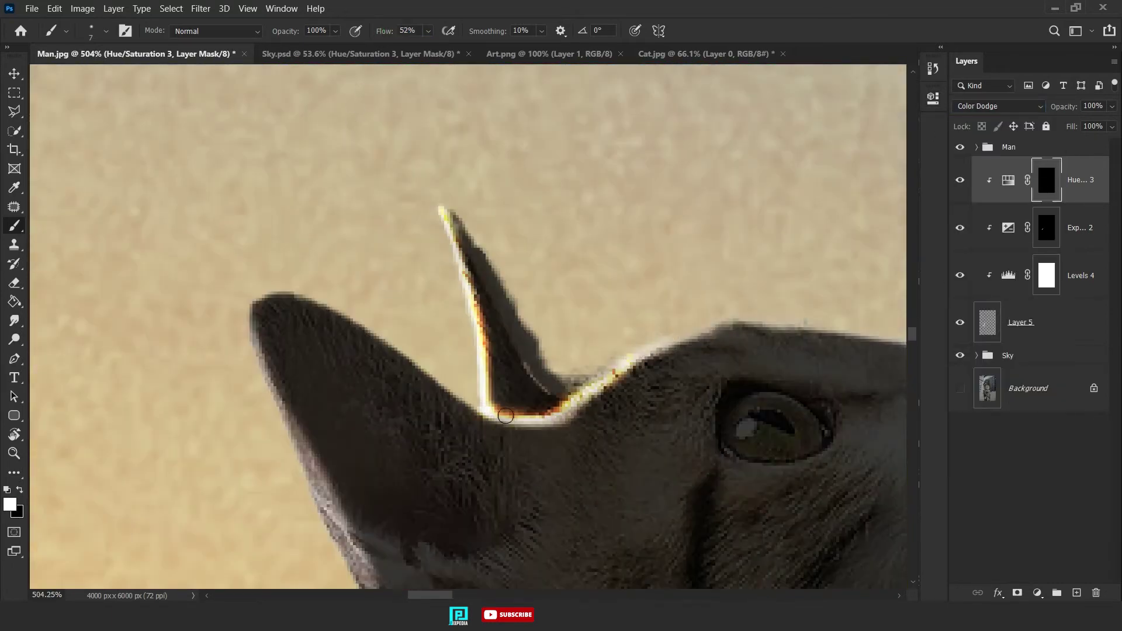
pyautogui.press('x')
pyautogui.moveTo(246, 323)
pyautogui.mouseDown()
pyautogui.moveTo(380, 220)
pyautogui.moveTo(476, 429)
pyautogui.moveTo(428, 263)
pyautogui.moveTo(573, 331)
pyautogui.mouseUp()
pyautogui.moveTo(471, 338); pyautogui.dragTo(392, 463)
pyautogui.moveTo(392, 464)
pyautogui.mouseDown()
pyautogui.moveTo(456, 305)
pyautogui.moveTo(617, 250)
pyautogui.mouseUp()
# - Paint the warm glow along the cat's leg and inner leg edges
pyautogui.moveTo(505, 328); pyautogui.dragTo(576, 304)
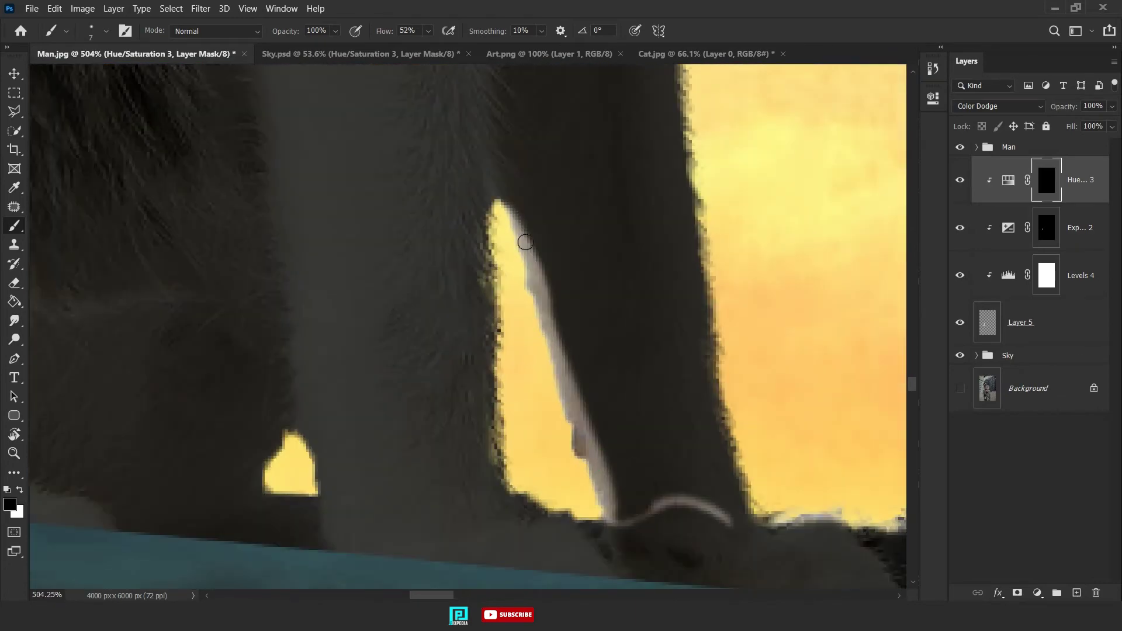
pyautogui.press('x')
pyautogui.moveTo(504, 207)
pyautogui.mouseDown()
pyautogui.moveTo(539, 304)
pyautogui.moveTo(485, 216)
pyautogui.mouseUp()
pyautogui.moveTo(534, 363); pyautogui.dragTo(536, 389)
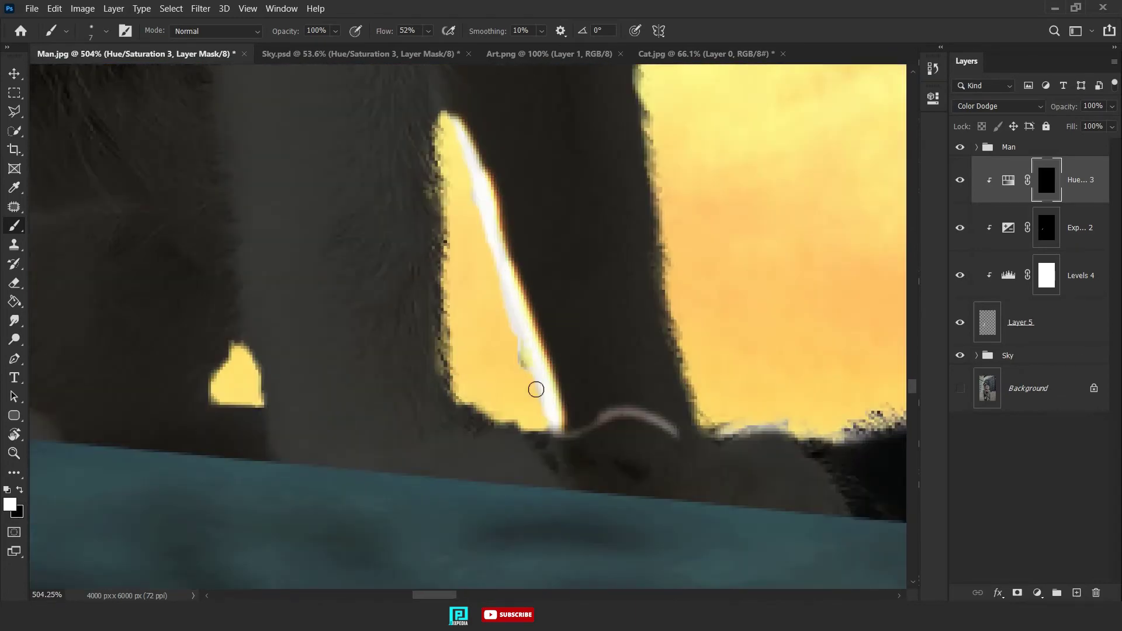
pyautogui.press('x')
pyautogui.scroll(-3, 614, 397)
pyautogui.scroll(-3, 607, 433)
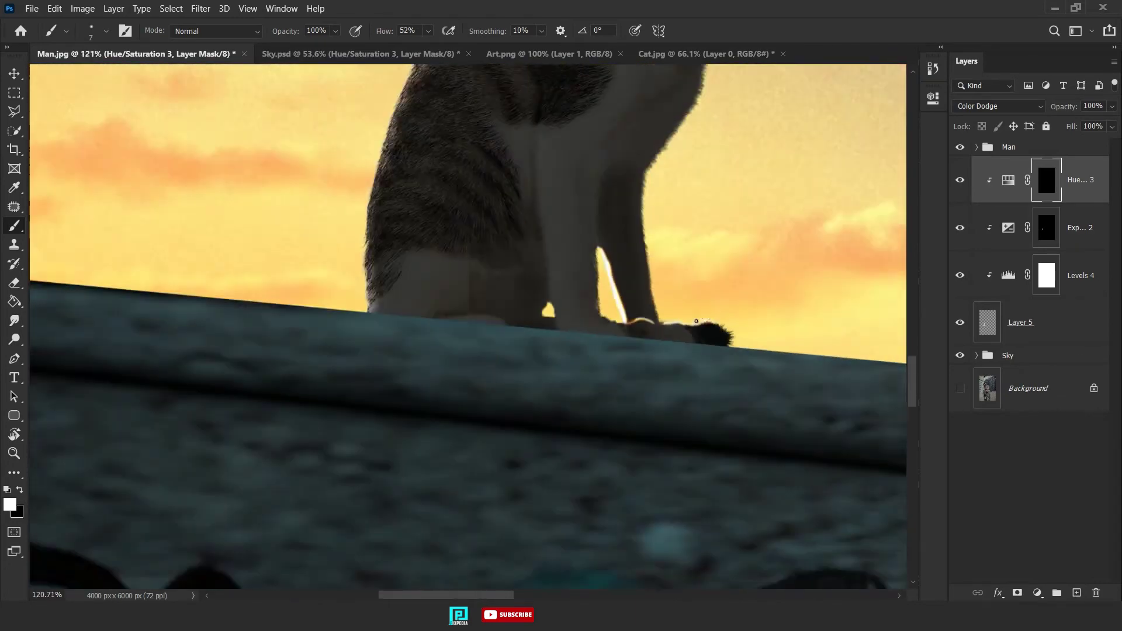
pyautogui.scroll(-1, 599, 469)
pyautogui.moveTo(586, 444); pyautogui.dragTo(536, 362)
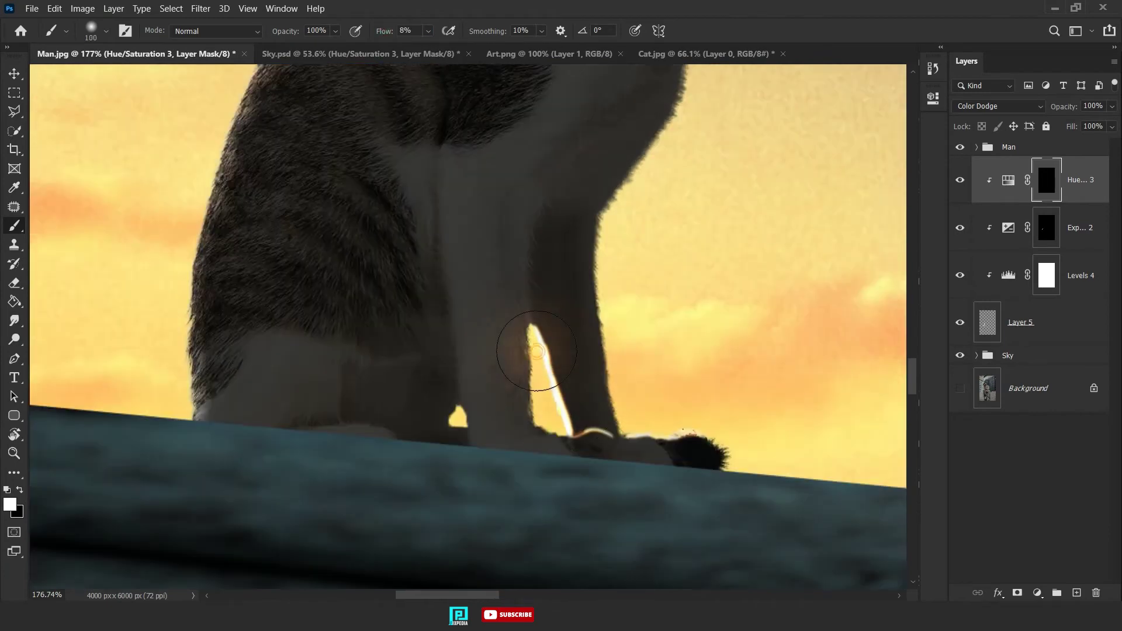
pyautogui.press('[')
pyautogui.press('[')
pyautogui.scroll(-6, 522, 222)
pyautogui.press(']')
pyautogui.press(']')
pyautogui.press(']')
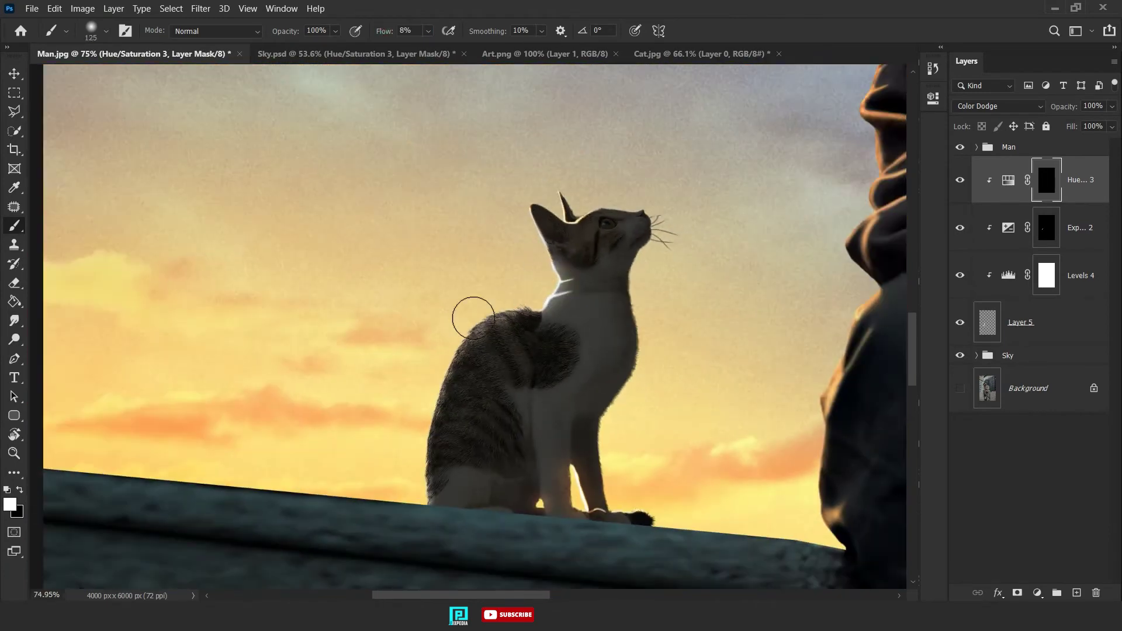
pyautogui.scroll(-5, 542, 309)
pyautogui.scroll(3, 777, 129)
# - Add a Color Dodge colorized Hue/Saturation layer (Hue 183, Saturation 37, Lightness +53) with Blend If limits
pyautogui.click(1008, 180)
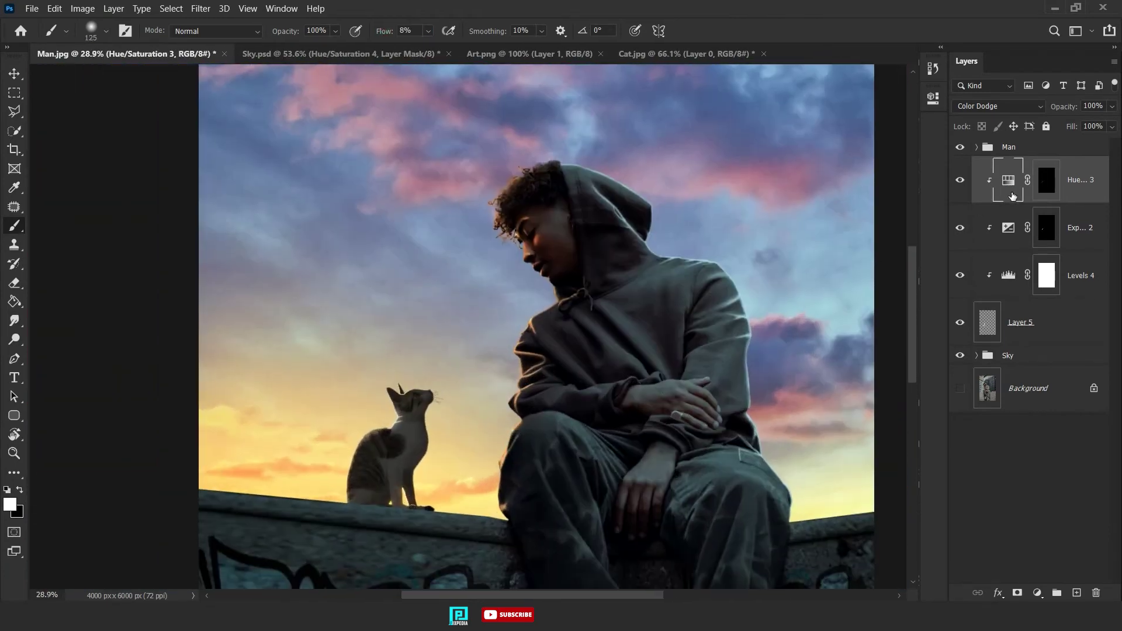
pyautogui.click(1037, 592)
pyautogui.click(1043, 456)
pyautogui.click(793, 273)
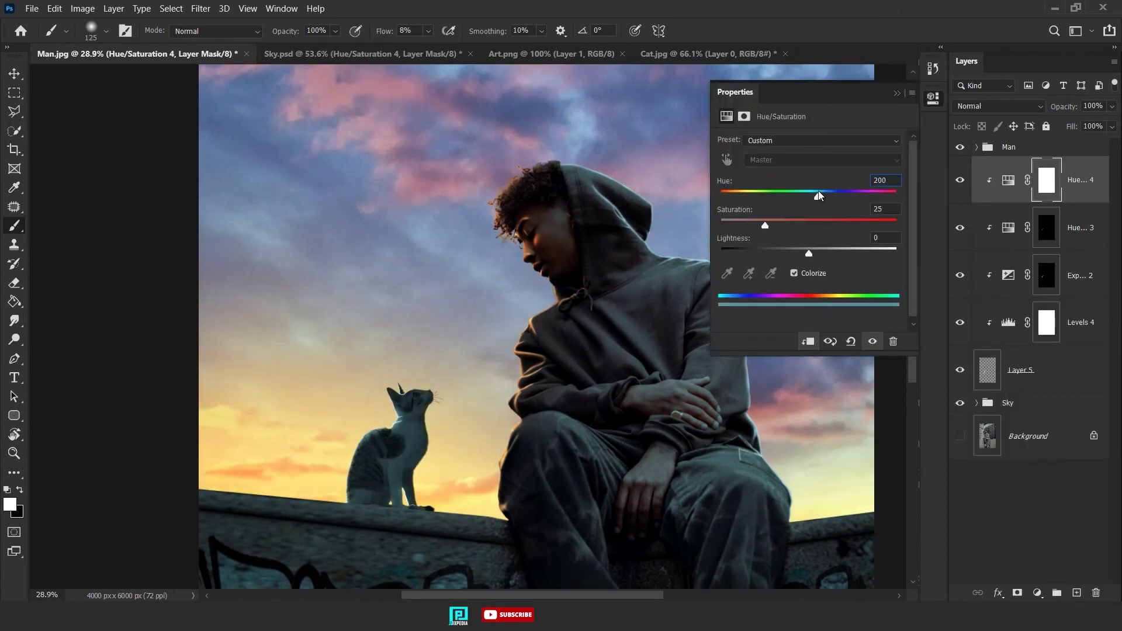
pyautogui.moveTo(809, 252); pyautogui.dragTo(839, 253)
pyautogui.moveTo(815, 197); pyautogui.dragTo(808, 198)
pyautogui.moveTo(839, 254); pyautogui.dragTo(854, 254)
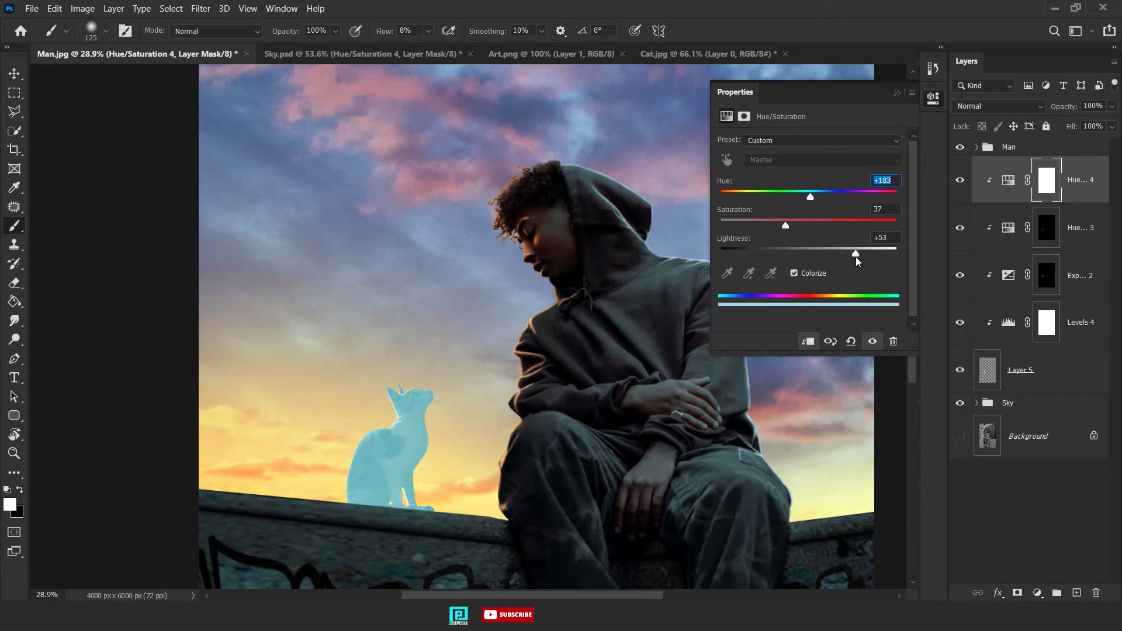
pyautogui.click(897, 93)
pyautogui.click(998, 106)
pyautogui.click(985, 244)
pyautogui.doubleClick(1098, 179)
pyautogui.moveTo(705, 382); pyautogui.dragTo(768, 400)
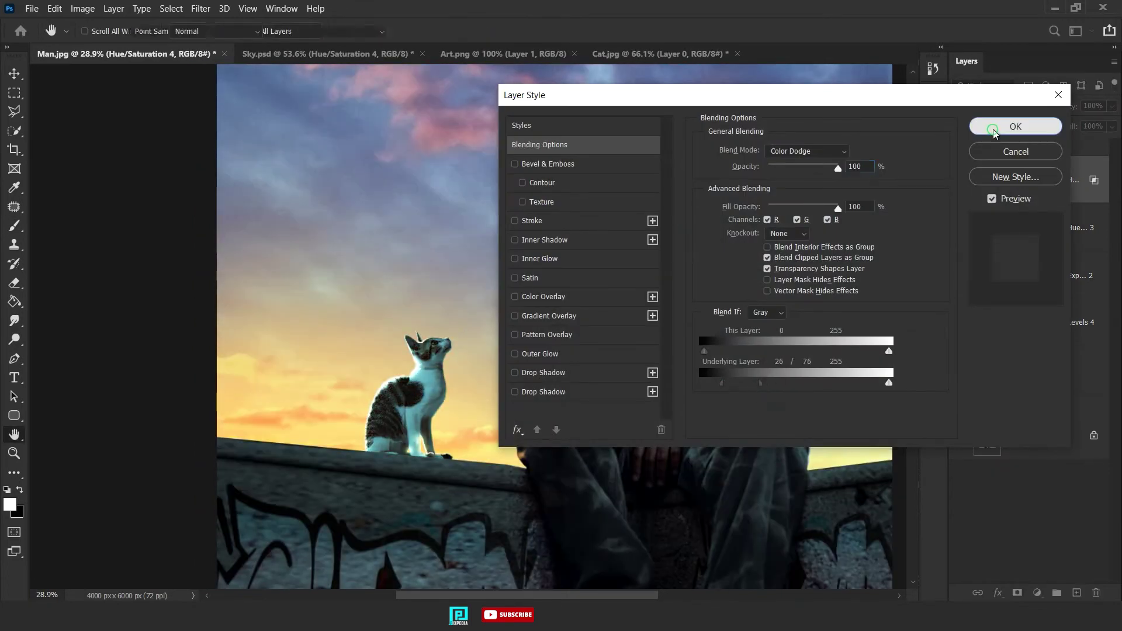
pyautogui.click(1015, 126)
# - Paint black on the cyan tint's mask to hide it from the cat's head and back
pyautogui.click(1049, 195)
pyautogui.scroll(5, 442, 378)
pyautogui.press('x')
pyautogui.moveTo(438, 345); pyautogui.dragTo(566, 245)
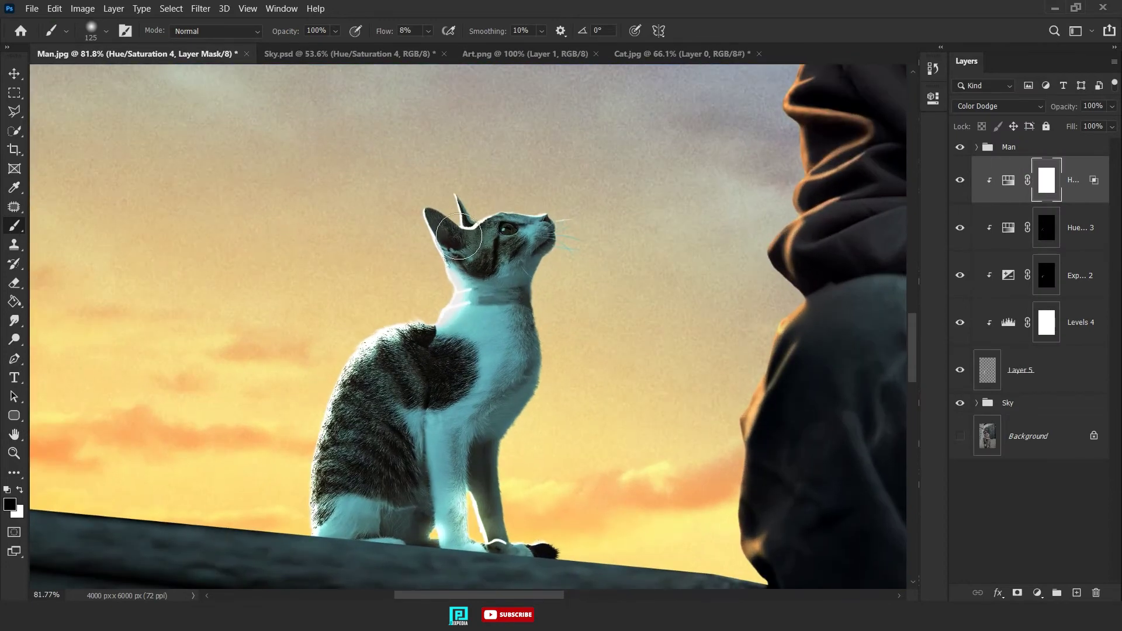
pyautogui.rightClick(428, 249)
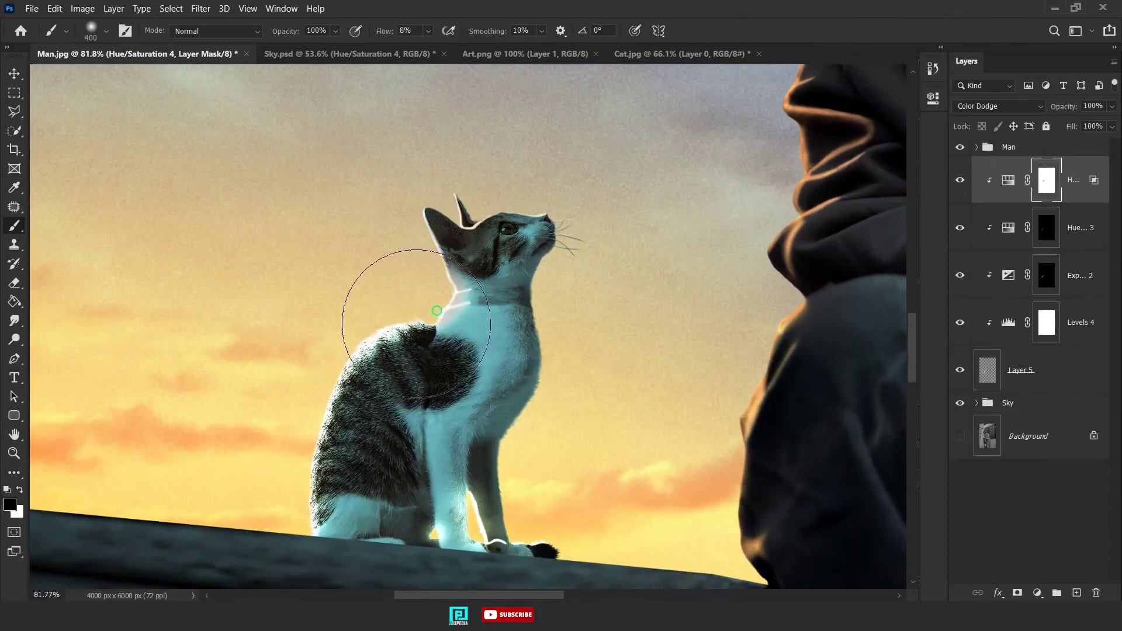
pyautogui.moveTo(388, 275); pyautogui.dragTo(263, 476)
# - Tone down the cyan glow on the cat's chest and legs with a smaller black brush
pyautogui.moveTo(312, 390); pyautogui.dragTo(302, 378)
pyautogui.press('[')
pyautogui.press('[')
pyautogui.press('[')
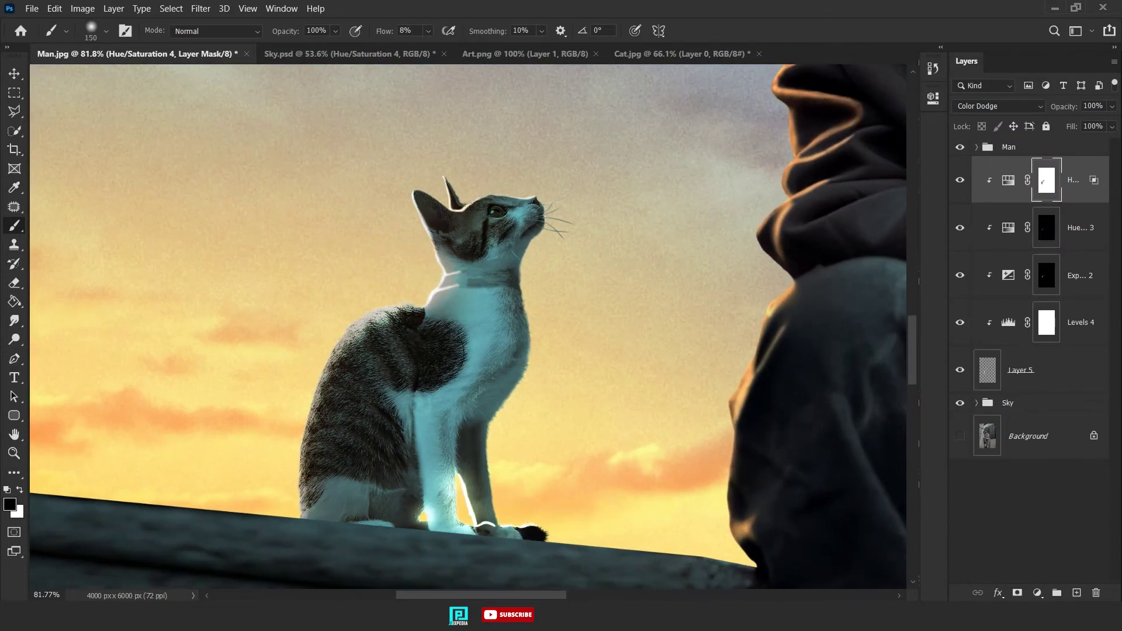
pyautogui.moveTo(415, 391)
pyautogui.mouseDown()
pyautogui.moveTo(426, 489)
pyautogui.moveTo(529, 535)
pyautogui.mouseUp()
pyautogui.moveTo(504, 461)
pyautogui.mouseDown()
pyautogui.moveTo(444, 496)
pyautogui.moveTo(430, 446)
pyautogui.mouseUp()
pyautogui.scroll(-3, 431, 446)
pyautogui.press('x')
pyautogui.scroll(-2, 443, 491)
# - Select the cyan tint layer, then paint the Exposure 2 mask over the cat's eye and neck edge
pyautogui.scroll(-1, 443, 491)
pyautogui.press('v')
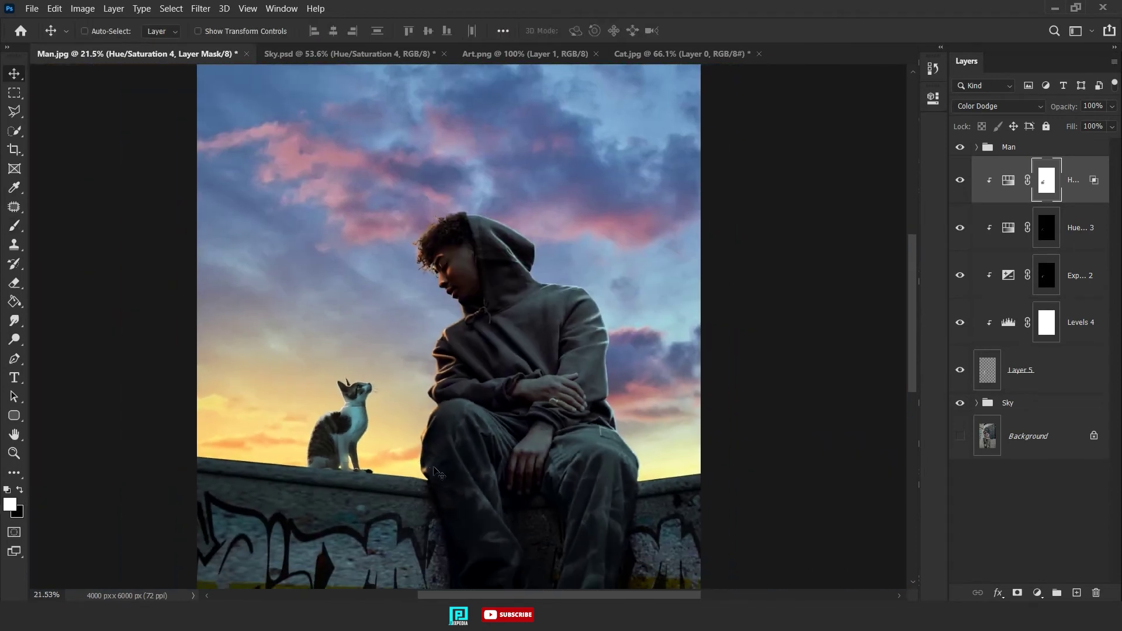
pyautogui.click(1008, 180)
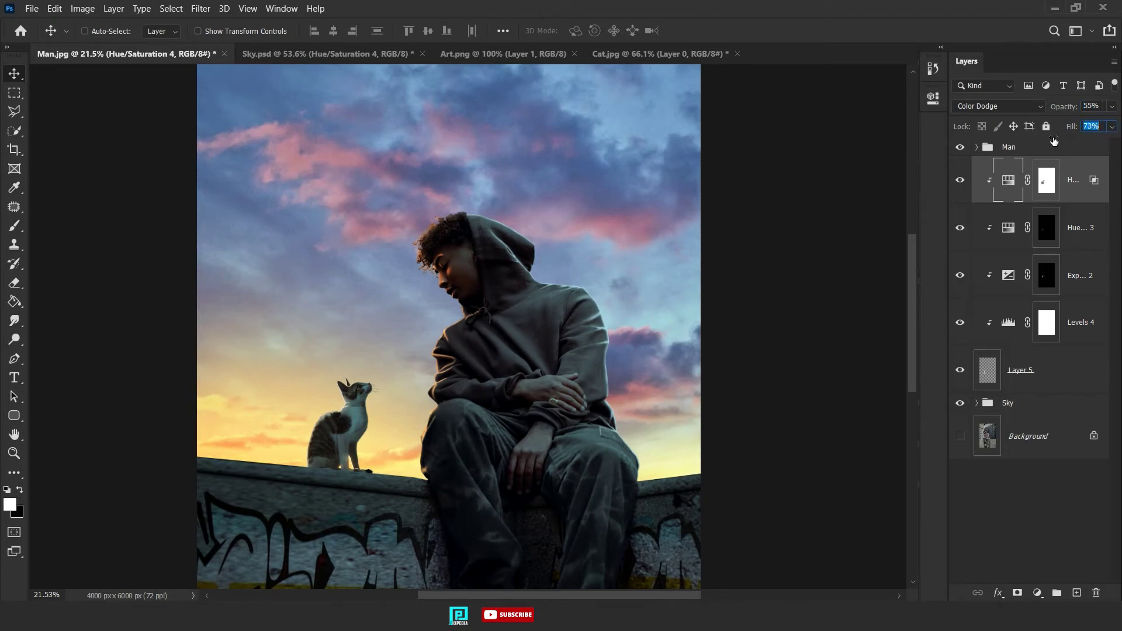
pyautogui.click(1047, 271)
pyautogui.scroll(8, 360, 389)
pyautogui.press('b')
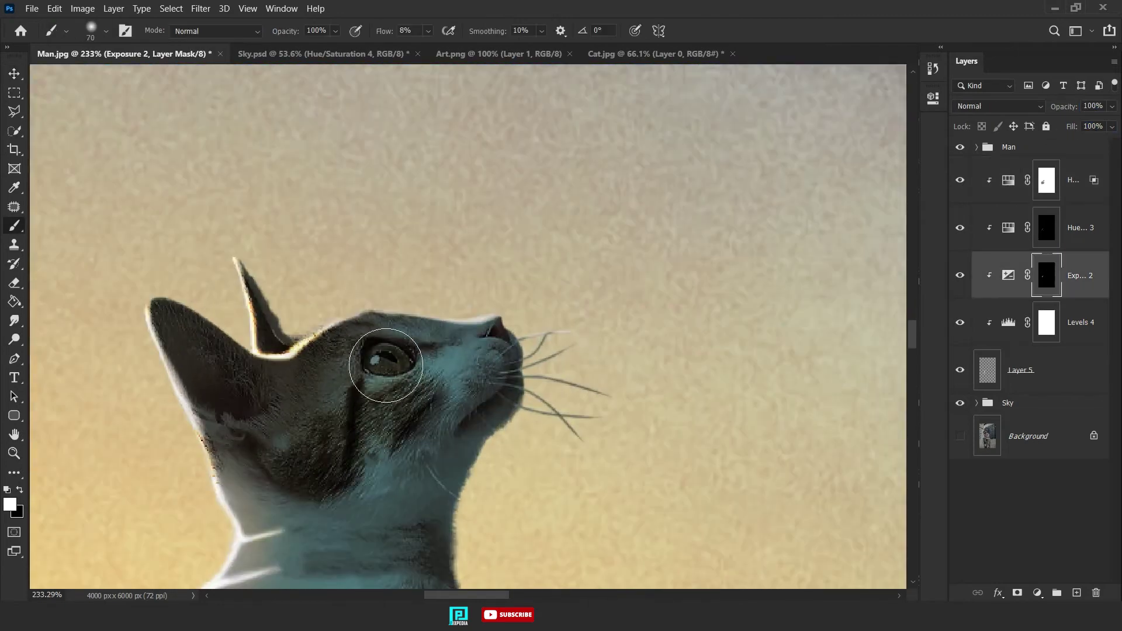
pyautogui.moveTo(510, 377); pyautogui.dragTo(676, 248)
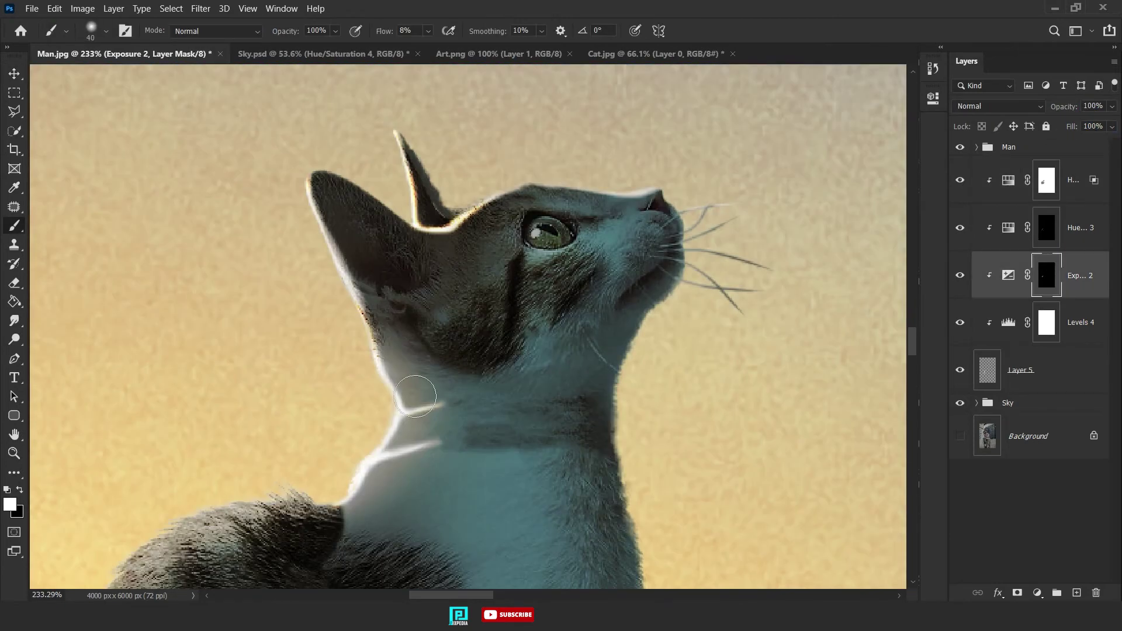
pyautogui.press(']')
pyautogui.press(']')
pyautogui.press(']')
pyautogui.scroll(-9, 363, 439)
pyautogui.scroll(7, 543, 358)
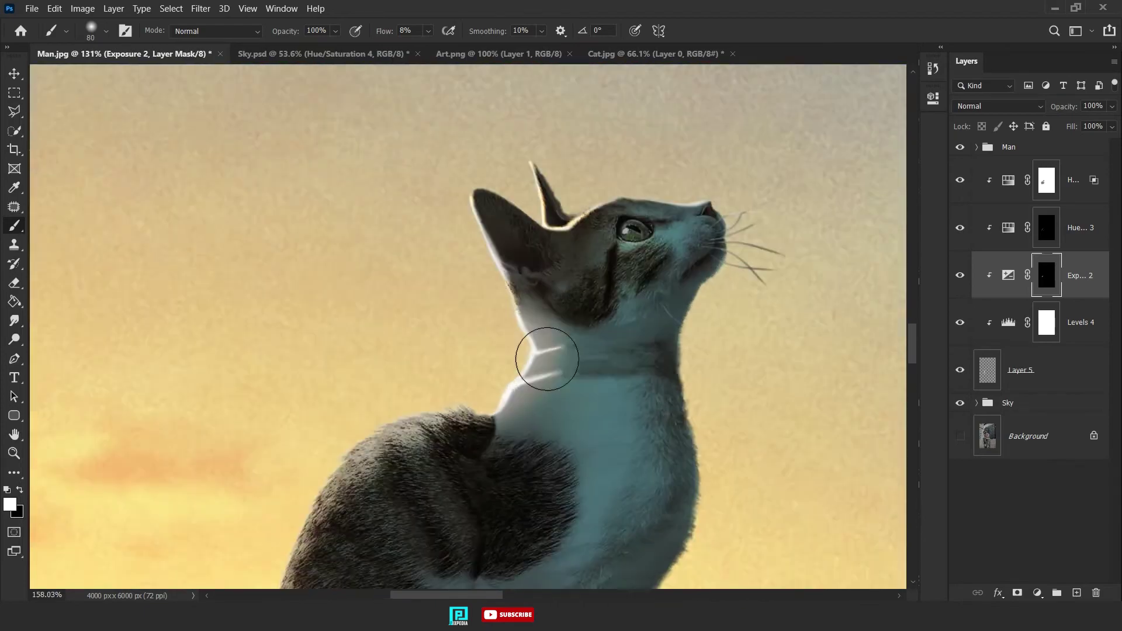
pyautogui.scroll(4, 519, 382)
pyautogui.press('[')
pyautogui.press('[')
pyautogui.press('[')
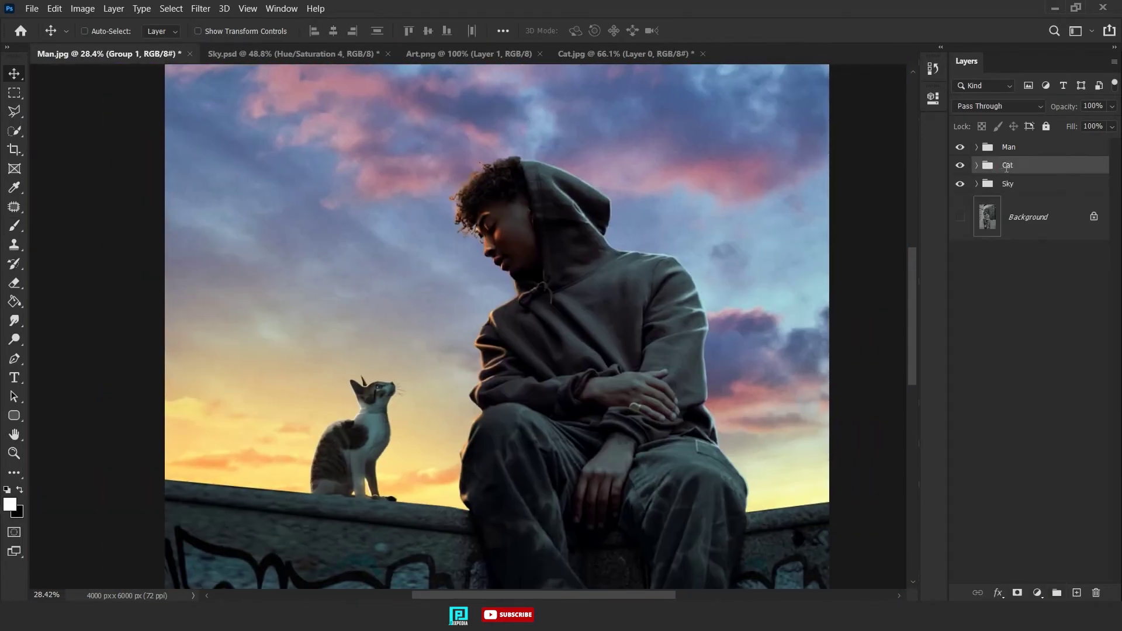
# - Open the Hot Balloon photo with the Cat group selected
pyautogui.click(1006, 168)
pyautogui.hotkey('ctrl', 'o')
pyautogui.doubleClick(426, 200)
pyautogui.scroll(3, 718, 250)
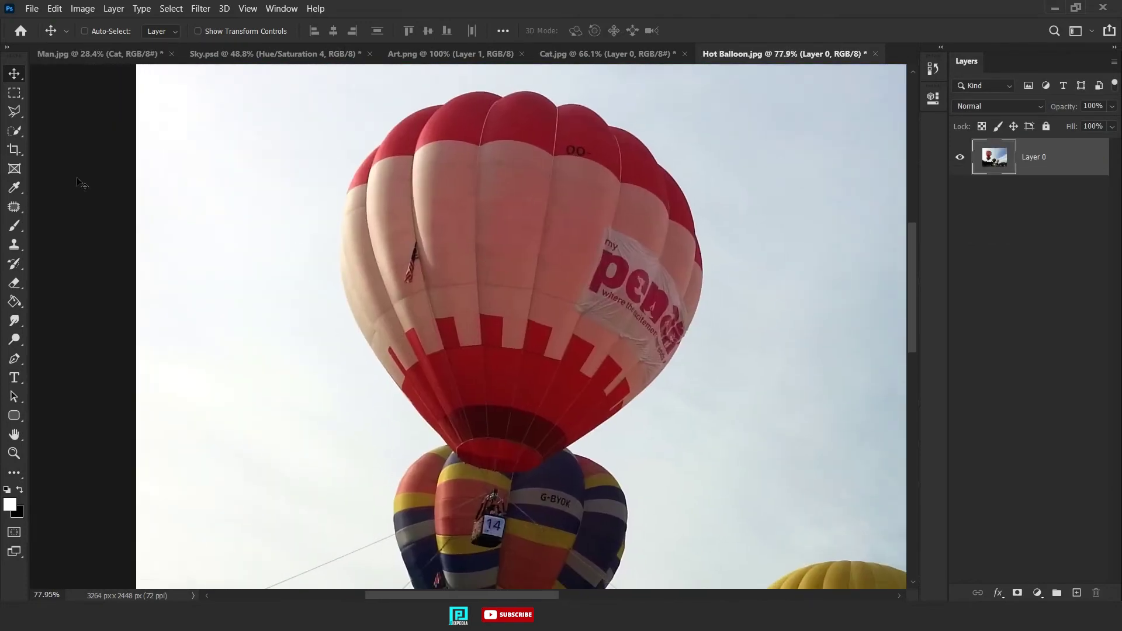
# - Select the red balloon with Quick Selection and add its basket with the Lasso
pyautogui.press('w')
pyautogui.moveTo(409, 140); pyautogui.dragTo(350, 219)
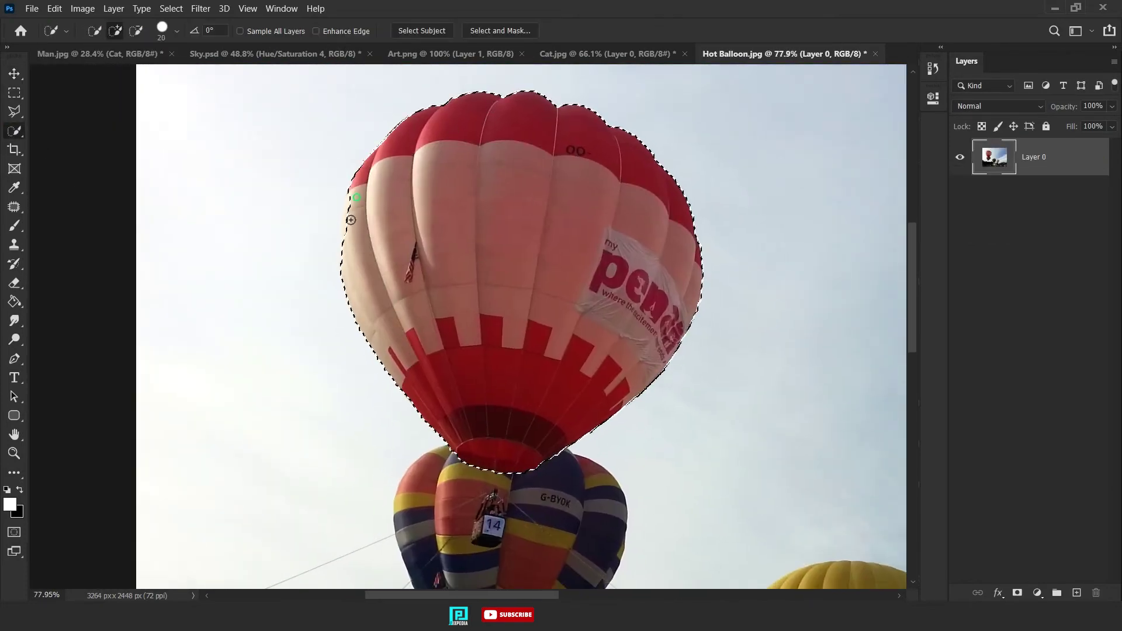
pyautogui.scroll(3, 351, 219)
pyautogui.scroll(3, 351, 200)
pyautogui.scroll(-5, 295, 208)
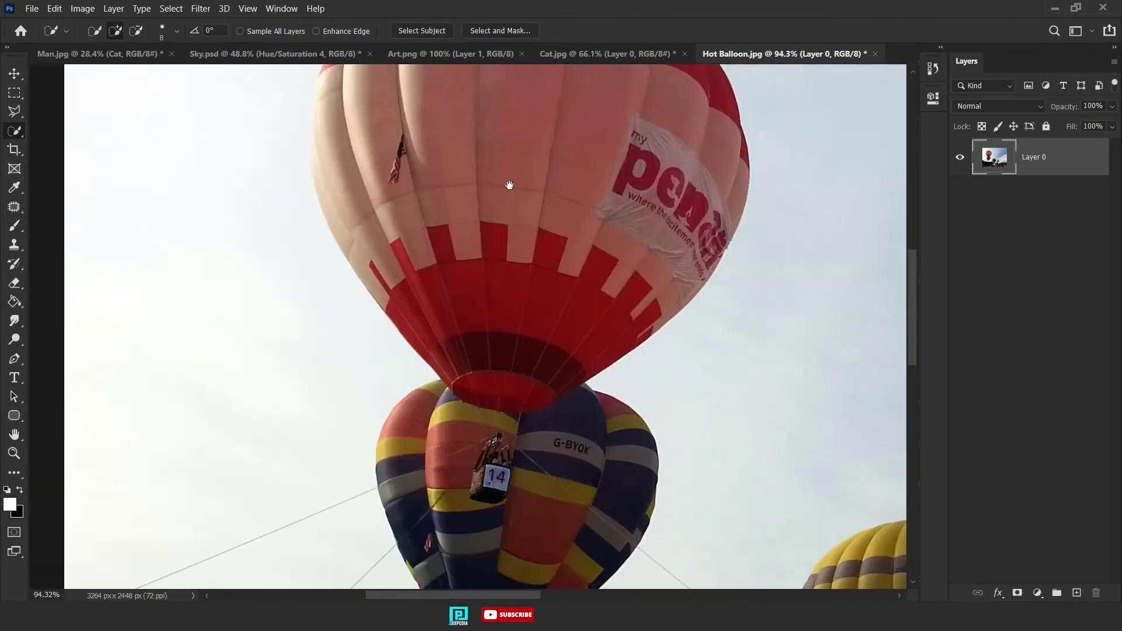
pyautogui.scroll(5, 433, 341)
pyautogui.press('l')
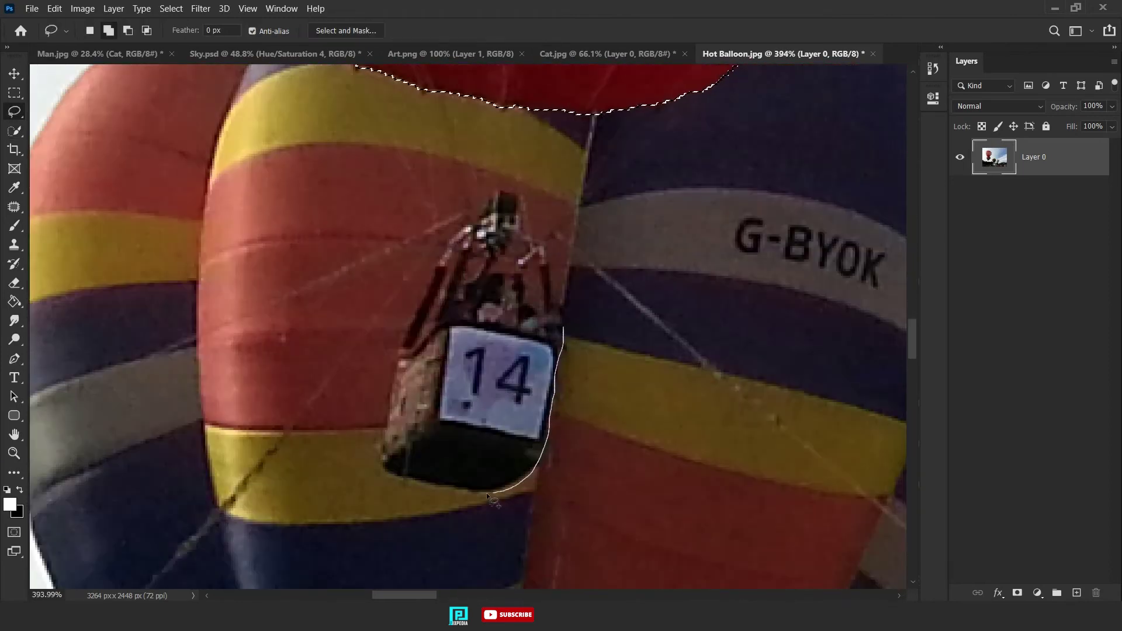
pyautogui.moveTo(407, 345); pyautogui.dragTo(563, 330)
pyautogui.moveTo(521, 270); pyautogui.dragTo(536, 314)
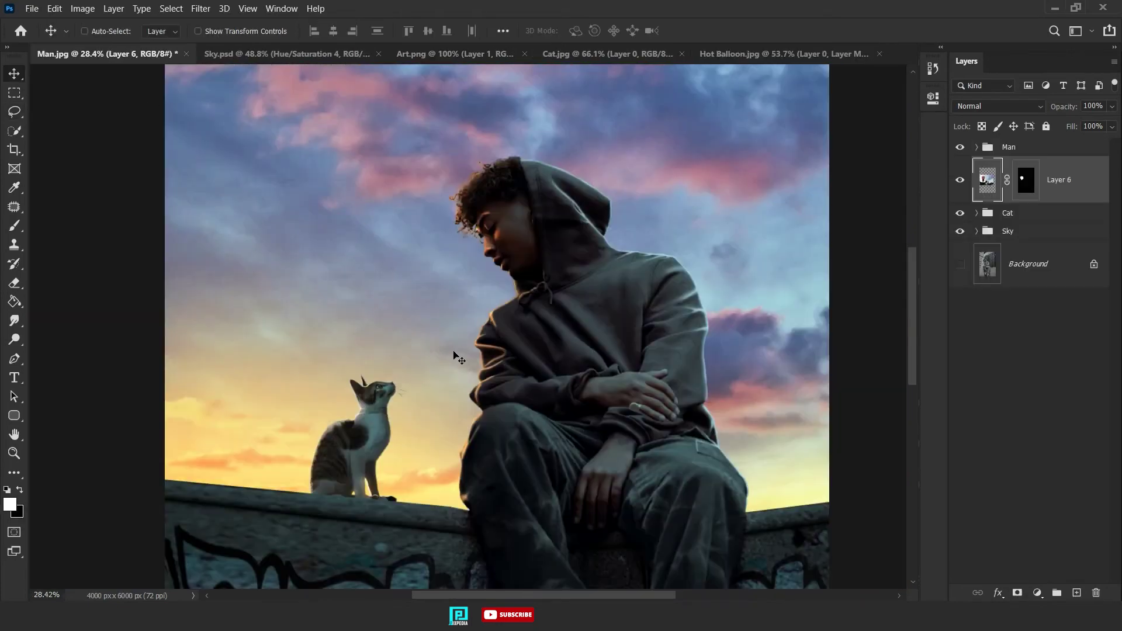
pyautogui.scroll(10, 308, 360)
# - Set up a small brush for painting in the balloon's ropes
pyautogui.press('b')
pyautogui.press('x')
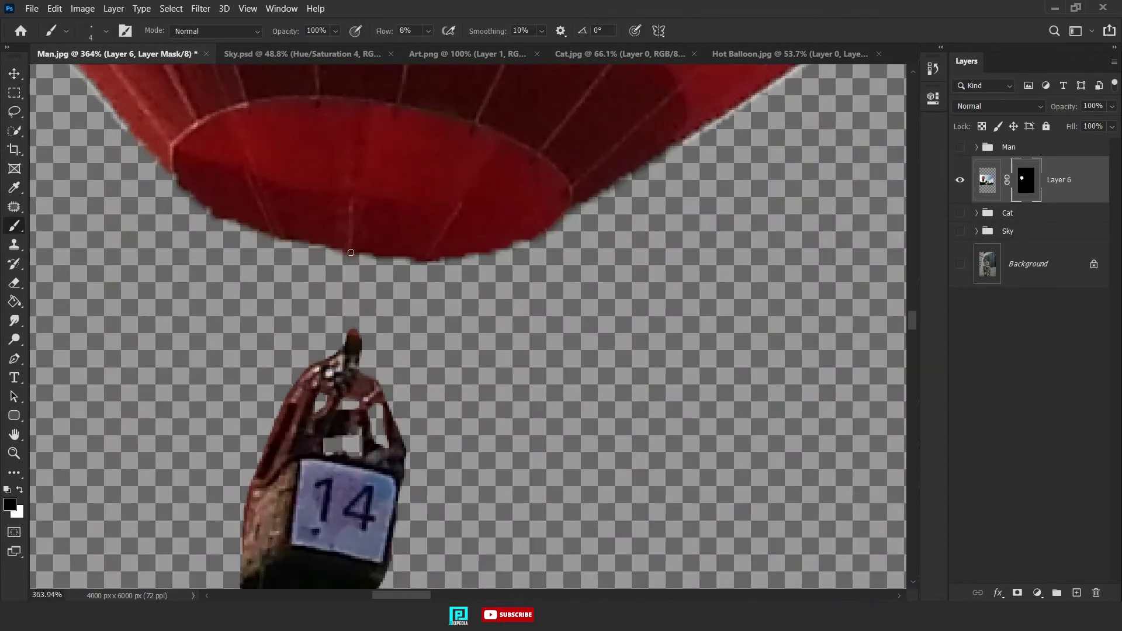
pyautogui.rightClick(347, 251)
pyautogui.press('Escape')
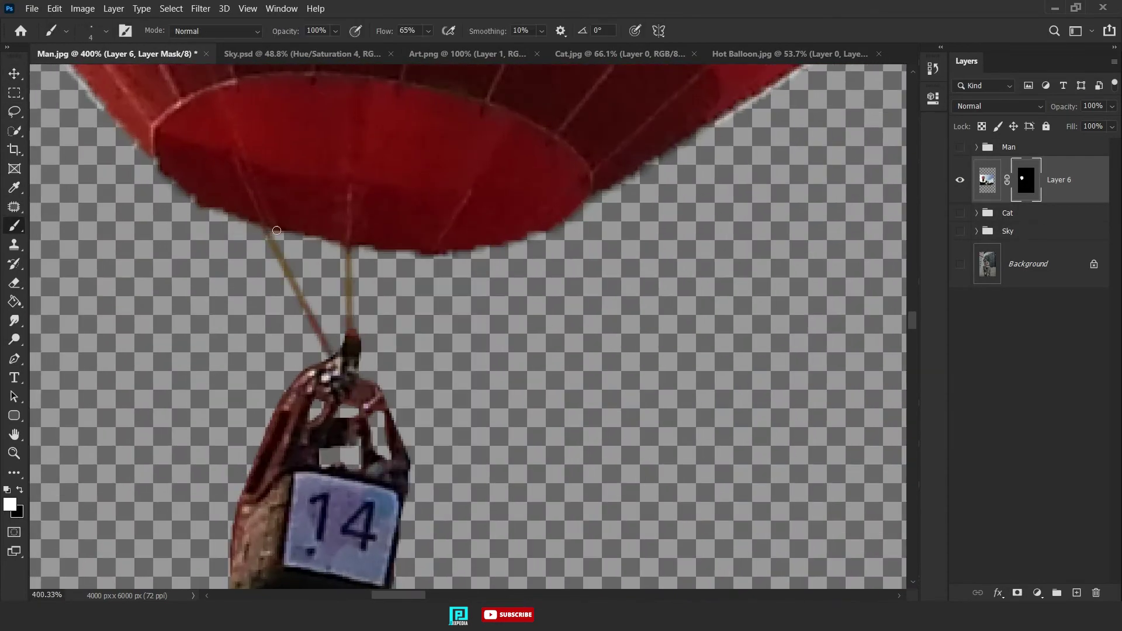
pyautogui.scroll(-2, 357, 354)
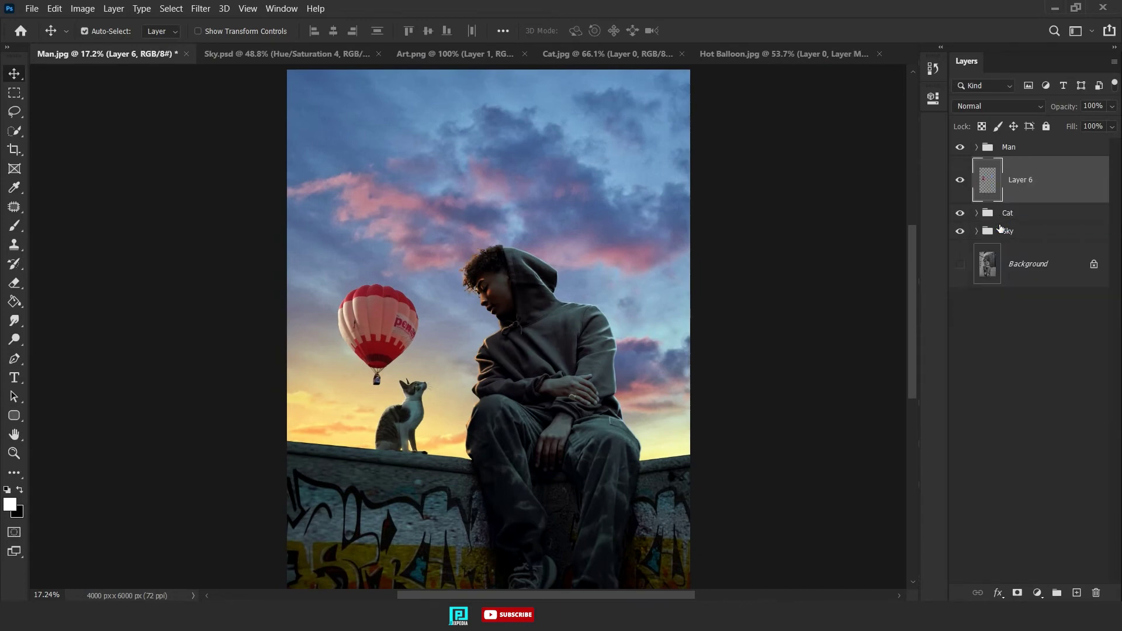
# - Move the Layer 6 balloon to the top of the sky and shrink Layer 6 copy to about 38%
pyautogui.click(1029, 322)
pyautogui.moveTo(384, 292); pyautogui.dragTo(405, 83)
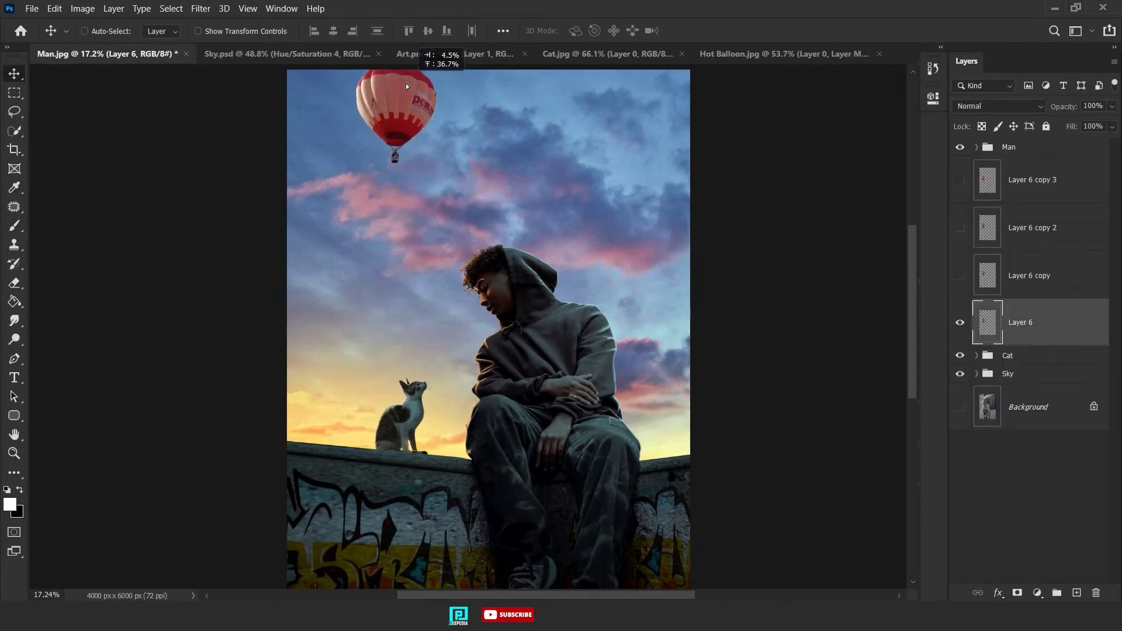
pyautogui.click(960, 275)
pyautogui.click(1052, 280)
pyautogui.hotkey('ctrl', 't')
pyautogui.moveTo(419, 384)
pyautogui.mouseDown()
pyautogui.moveTo(392, 354)
pyautogui.moveTo(404, 339)
pyautogui.mouseUp()
pyautogui.scroll(1, 405, 339)
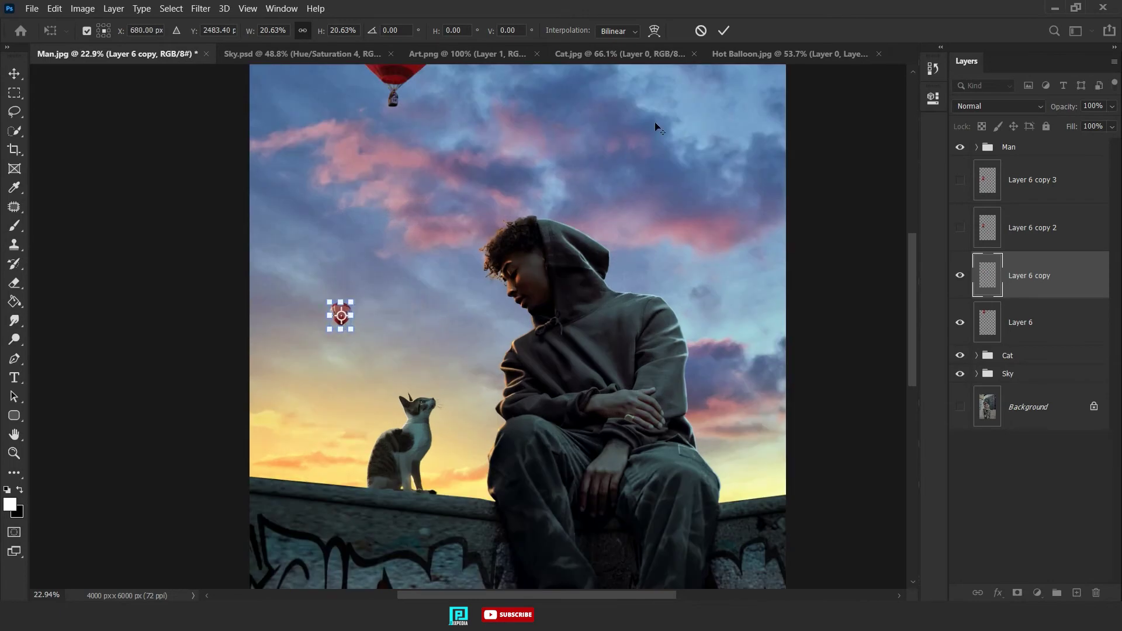
pyautogui.moveTo(340, 301); pyautogui.dragTo(342, 292)
pyautogui.click(723, 30)
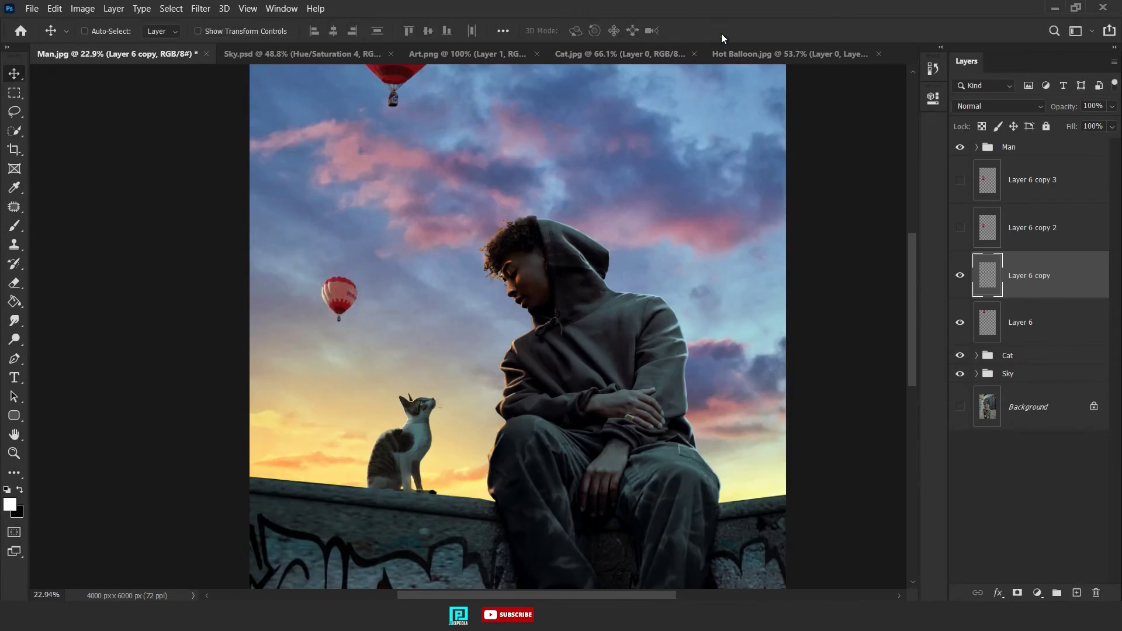
pyautogui.scroll(-1, 454, 457)
# - Show Layer 6 copy 2 and move that balloon beside the man
pyautogui.click(960, 228)
pyautogui.click(1032, 227)
pyautogui.moveTo(397, 324)
pyautogui.mouseDown()
pyautogui.moveTo(561, 247)
pyautogui.moveTo(662, 174)
pyautogui.moveTo(678, 179)
pyautogui.mouseUp()
pyautogui.hotkey('ctrl', 't')
pyautogui.press('Return')
# - Place Layer 6 copy 3 as a small distant balloon in the upper sky; nudge copy 2 left
pyautogui.click(959, 180)
pyautogui.click(1032, 179)
pyautogui.moveTo(550, 355); pyautogui.dragTo(696, 175)
pyautogui.hotkey('ctrl', 't')
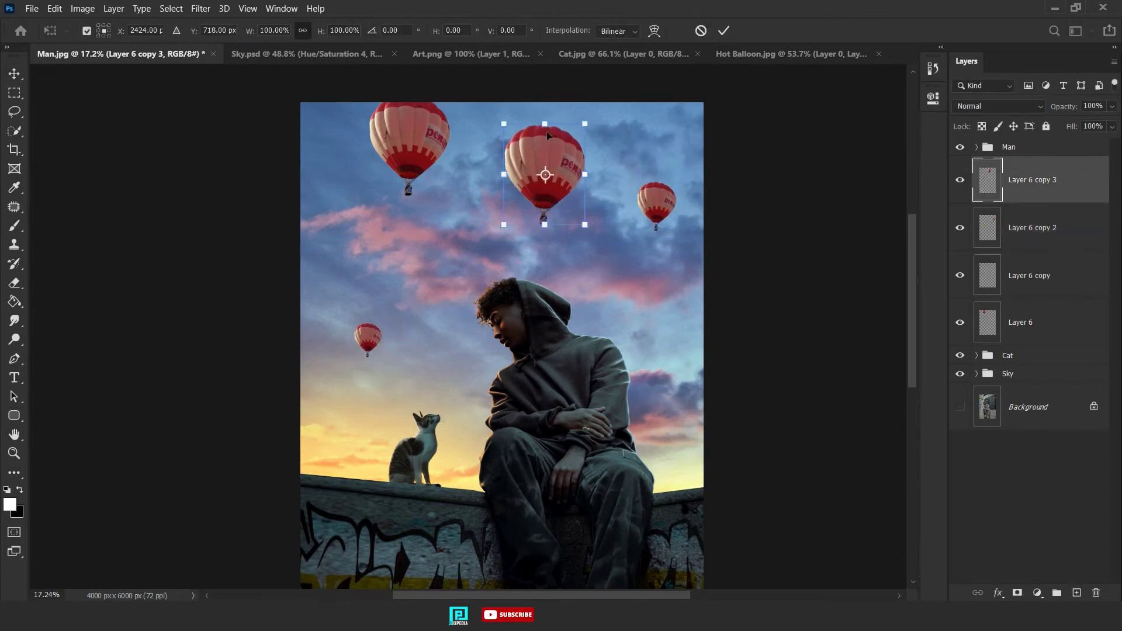
pyautogui.moveTo(589, 226); pyautogui.dragTo(561, 185)
pyautogui.scroll(1, 550, 175)
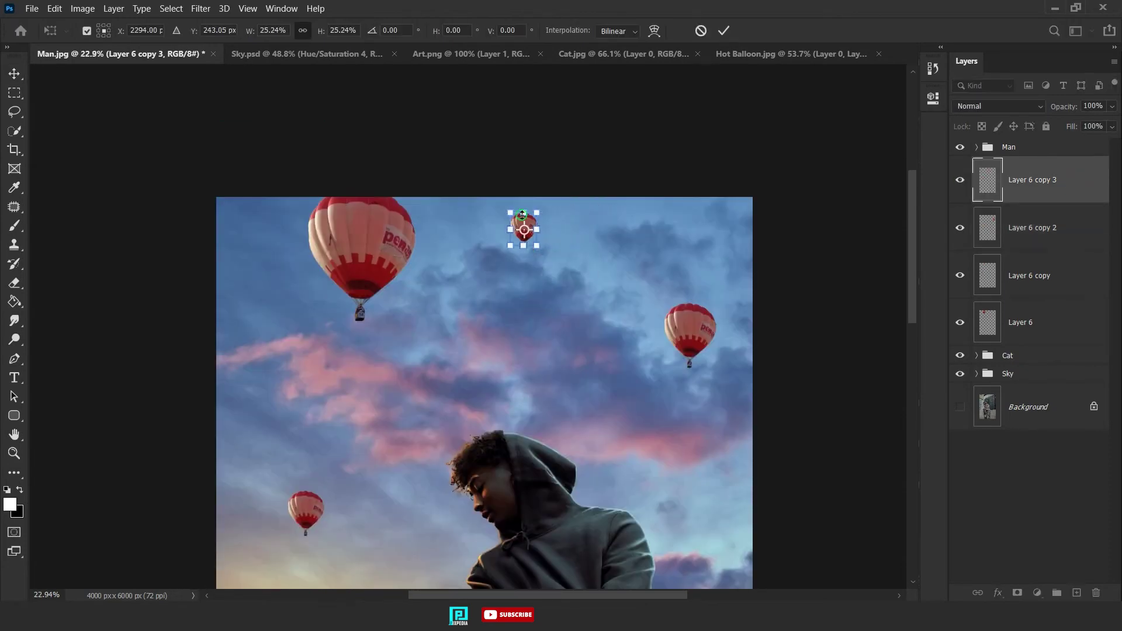
pyautogui.click(723, 31)
pyautogui.scroll(-1, 616, 220)
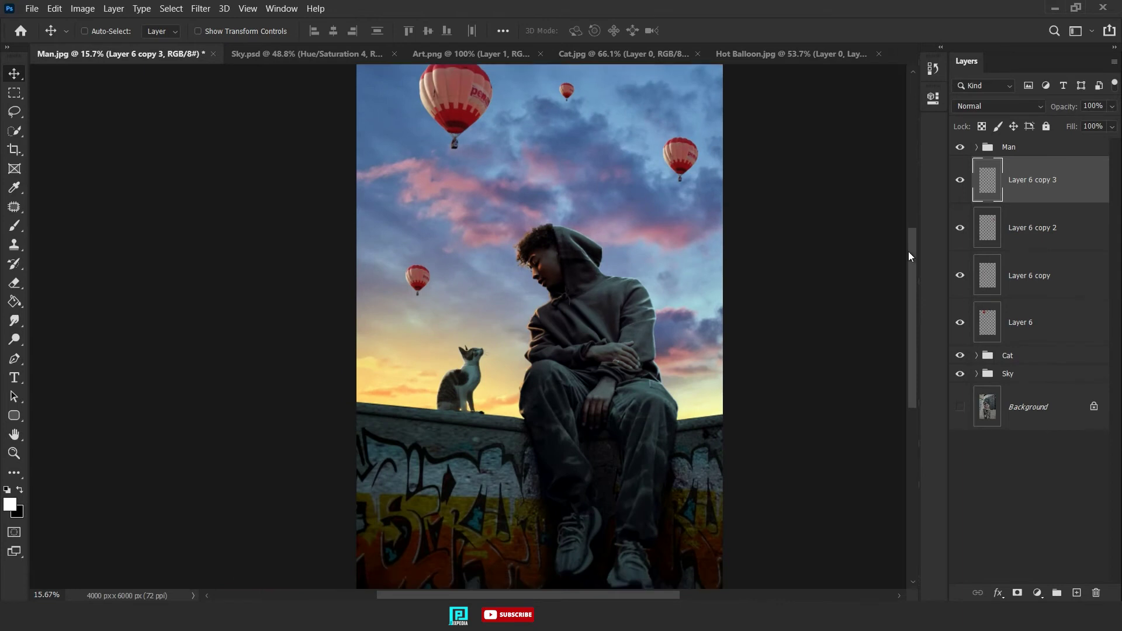
pyautogui.moveTo(676, 161); pyautogui.dragTo(664, 161)
pyautogui.hotkey('ctrl', 't')
pyautogui.click(724, 31)
# - Colorize Layer 6's balloon magenta with a Hue/Saturation layer: hue 297, saturation 87
pyautogui.scroll(-1, 568, 314)
pyautogui.click(1032, 322)
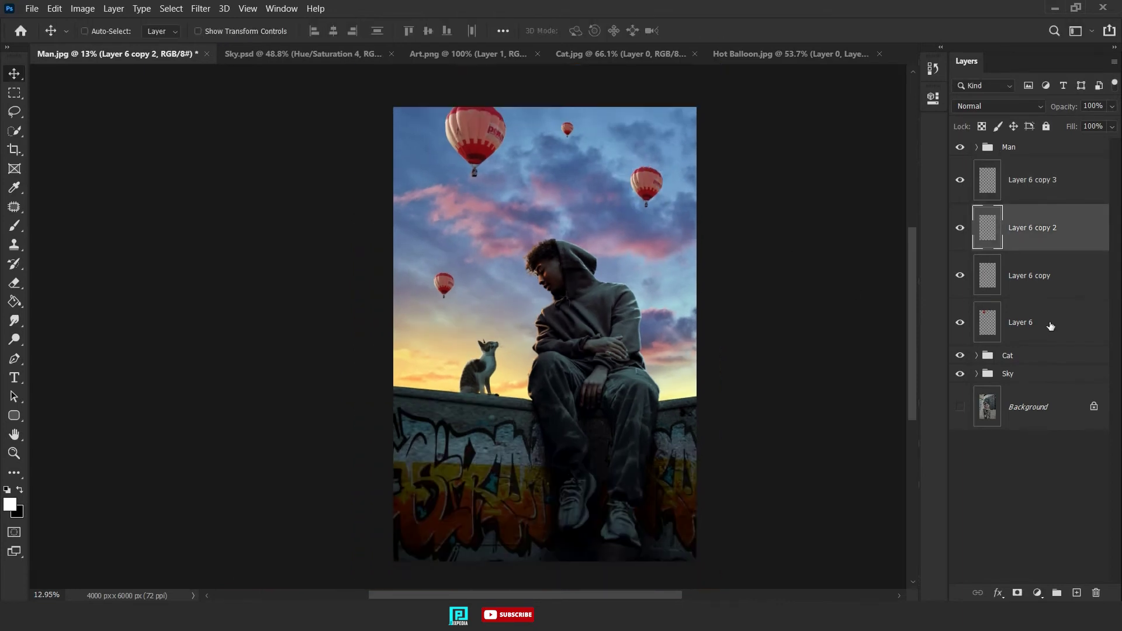
pyautogui.click(1037, 593)
pyautogui.click(1040, 458)
pyautogui.click(809, 342)
pyautogui.moveTo(765, 226); pyautogui.dragTo(874, 226)
pyautogui.moveTo(721, 196); pyautogui.dragTo(864, 197)
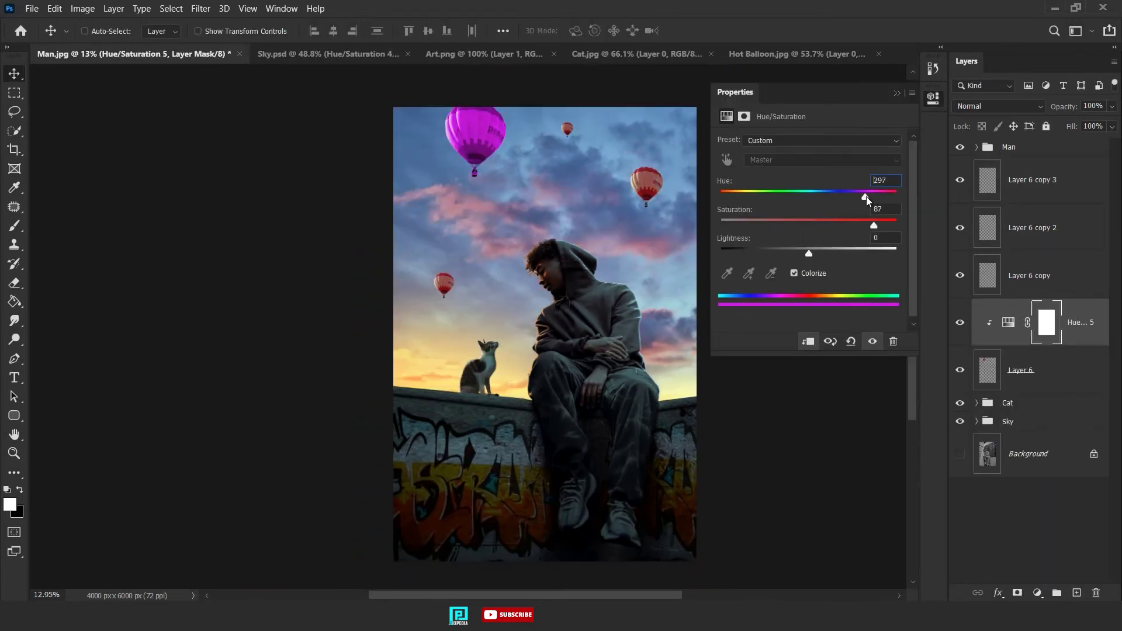
pyautogui.click(898, 97)
# - Duplicate the Hue/Saturation layer and clip copies to the other balloons for green and yellow tints
pyautogui.moveTo(1008, 322); pyautogui.dragTo(1009, 184)
pyautogui.hotkey('ctrl', 'alt', 'g')
pyautogui.click(933, 97)
pyautogui.click(897, 94)
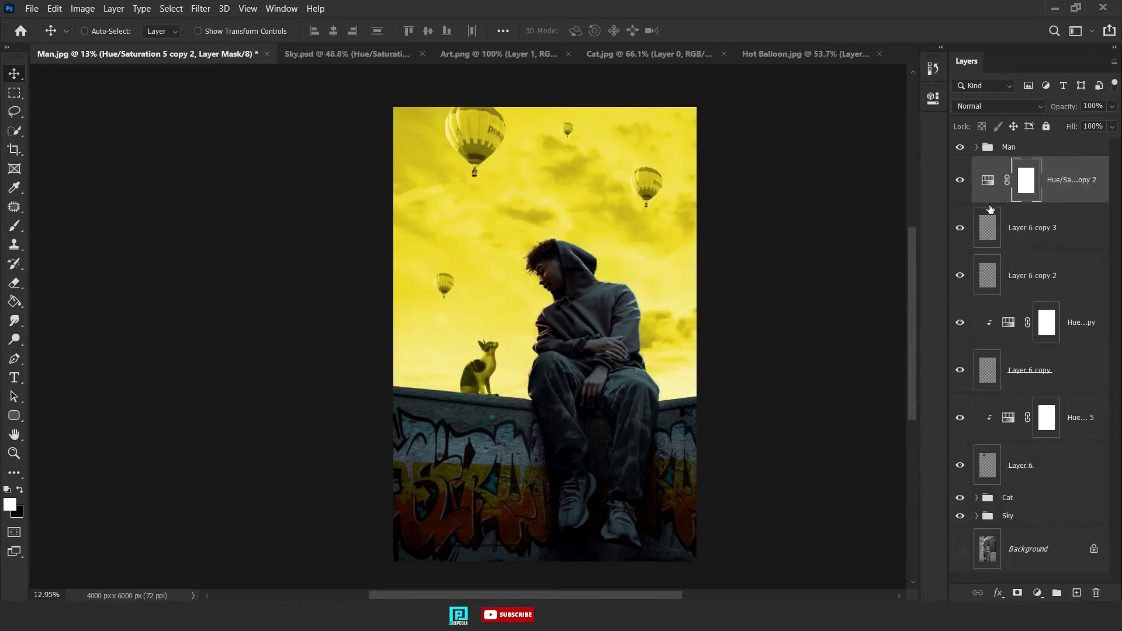
pyautogui.hotkey('ctrl', 'alt', 'g')
pyautogui.doubleClick(1010, 184)
pyautogui.click(897, 97)
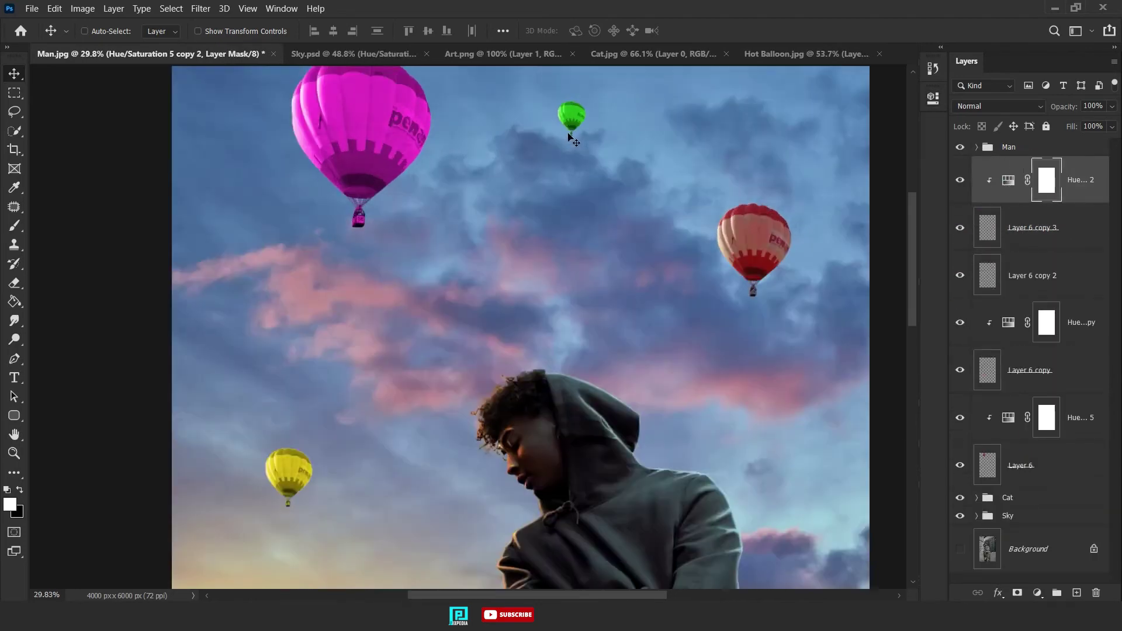
# - Brush the magenta and yellow balloons' adjustment masks to clean up the edges
pyautogui.scroll(10, 567, 129)
pyautogui.press('b')
pyautogui.scroll(-2, 579, 377)
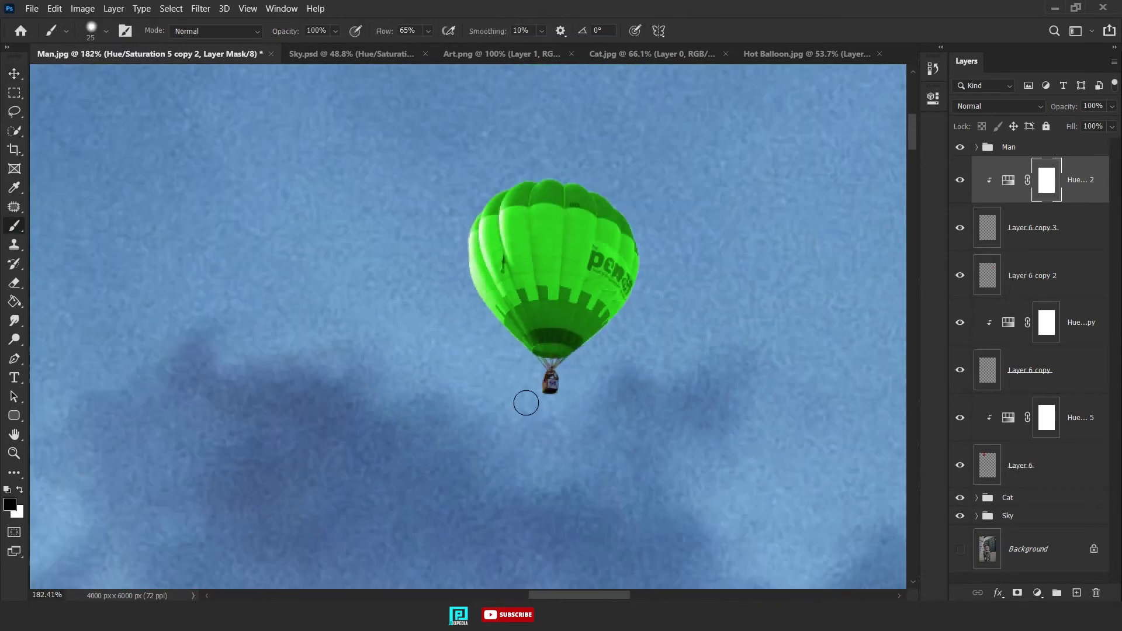
pyautogui.scroll(-4, 526, 401)
pyautogui.scroll(3, 508, 379)
pyautogui.keyDown('ctrl'); pyautogui.click(508, 379); pyautogui.keyUp('ctrl')
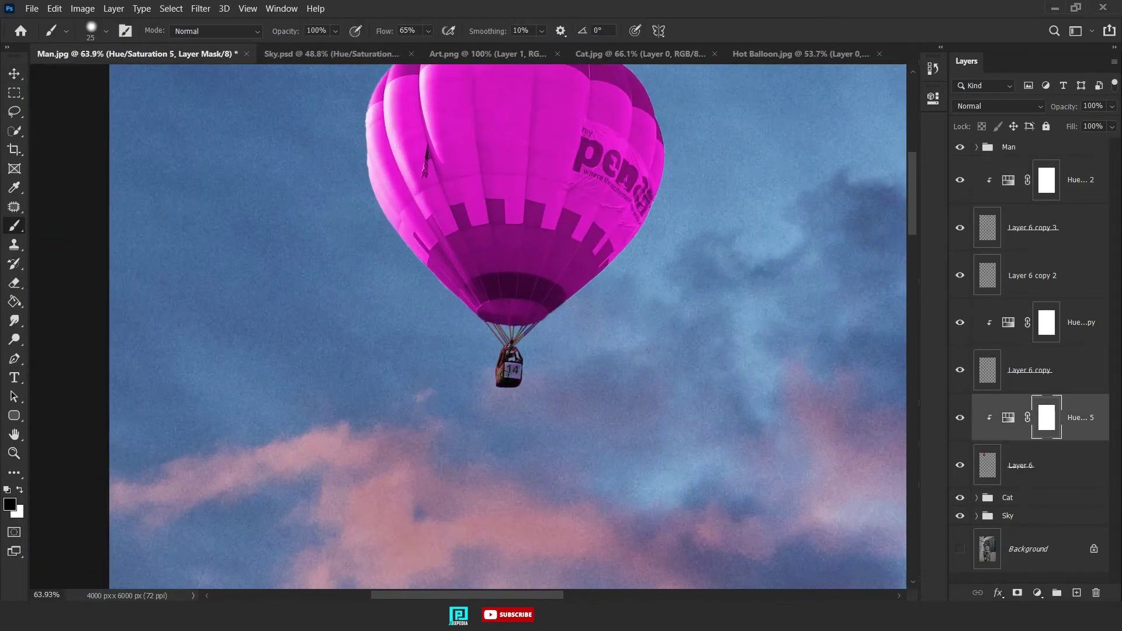
pyautogui.scroll(2, 506, 372)
pyautogui.scroll(-5, 506, 372)
pyautogui.scroll(5, 501, 308)
pyautogui.keyDown('ctrl'); pyautogui.click(453, 316); pyautogui.keyUp('ctrl')
pyautogui.scroll(-2, 482, 319)
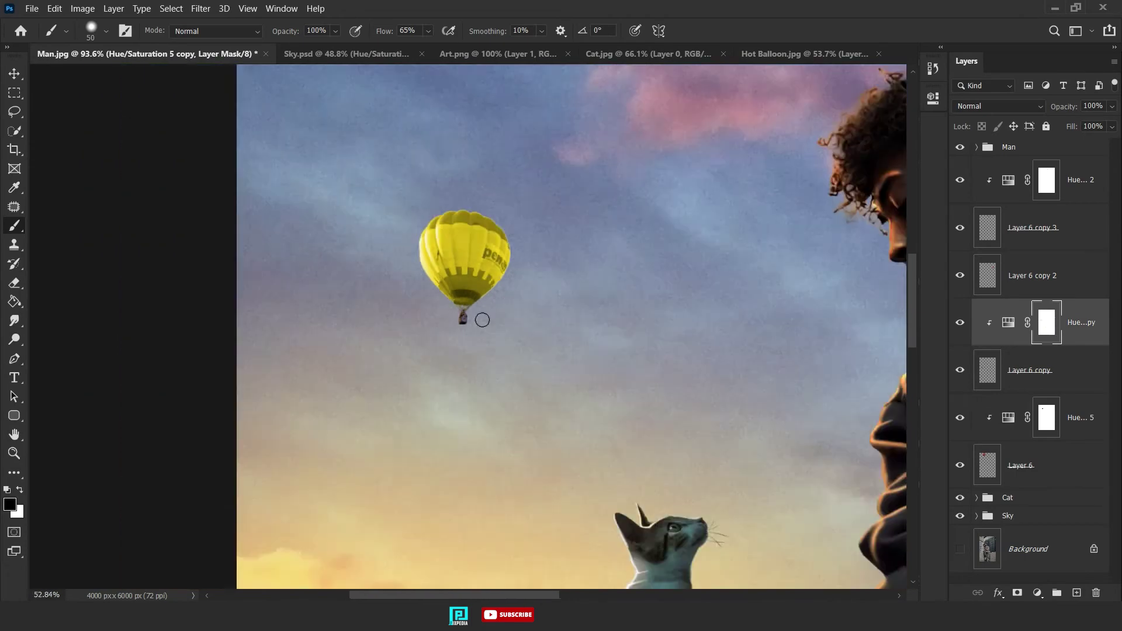
pyautogui.scroll(-8, 482, 320)
# - Group all the balloon layers together with Ctrl+G
pyautogui.click(1081, 179)
pyautogui.keyDown('shift'); pyautogui.click(1028, 465); pyautogui.keyUp('shift')
pyautogui.hotkey('ctrl', 'g')
pyautogui.doubleClick(1013, 165)
pyautogui.write('Ball')
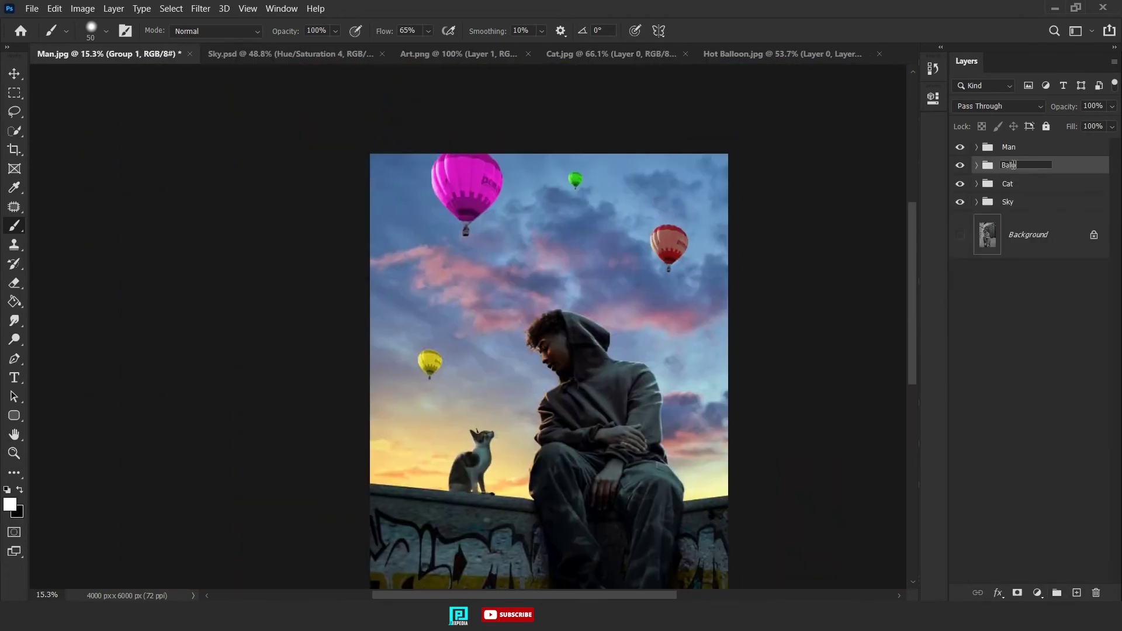
# - Name the group Balloon and add a clipped Levels layer with output white 119
pyautogui.write('oon')
pyautogui.press('Return')
pyautogui.click(1037, 593)
pyautogui.click(1023, 390)
pyautogui.moveTo(898, 289); pyautogui.dragTo(815, 288)
pyautogui.hotkey('ctrl', 'alt', 'g')
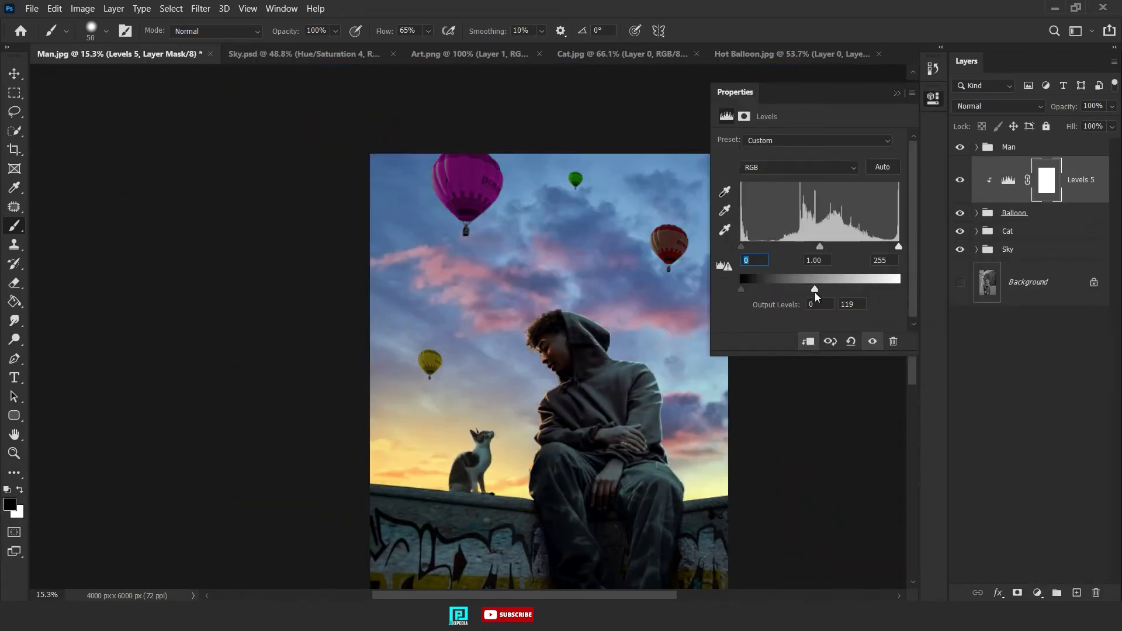
pyautogui.click(897, 92)
# - Move the Levels layer into the Balloon group and invert its mask to black
pyautogui.moveTo(1008, 179); pyautogui.dragTo(1014, 213)
pyautogui.click(998, 105)
pyautogui.click(976, 165)
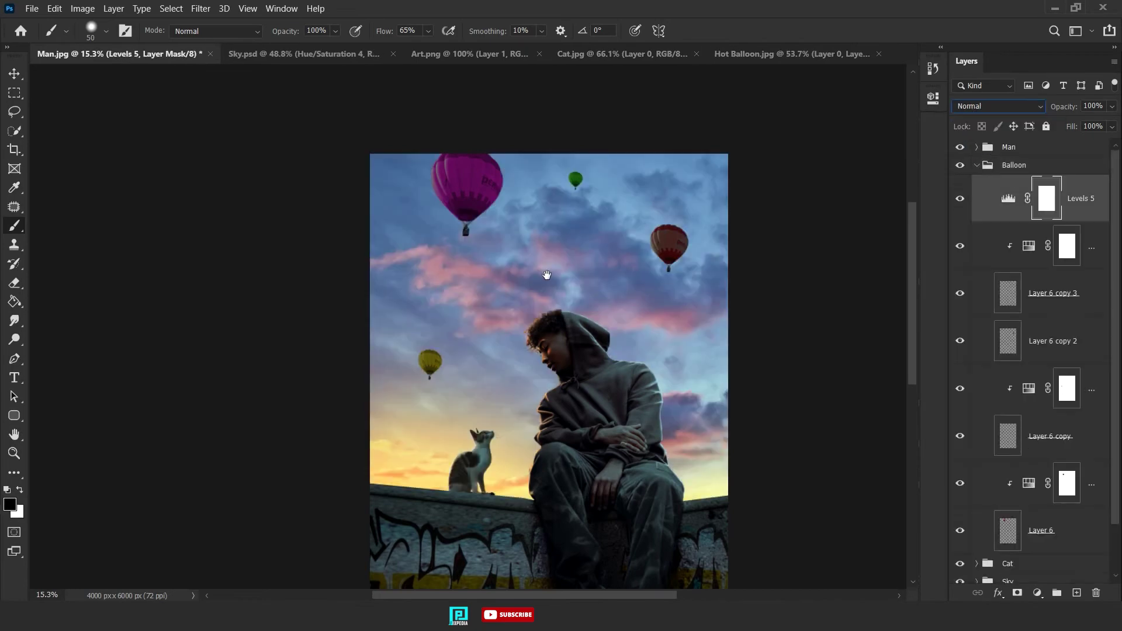
pyautogui.hotkey('ctrl', 'i')
# - Paint darker shading onto the magenta and red balloons through the Levels mask
pyautogui.keyDown('alt'); pyautogui.scroll(5, 446, 358); pyautogui.keyUp('alt')
pyautogui.press(']')
pyautogui.press(']')
pyautogui.press(']')
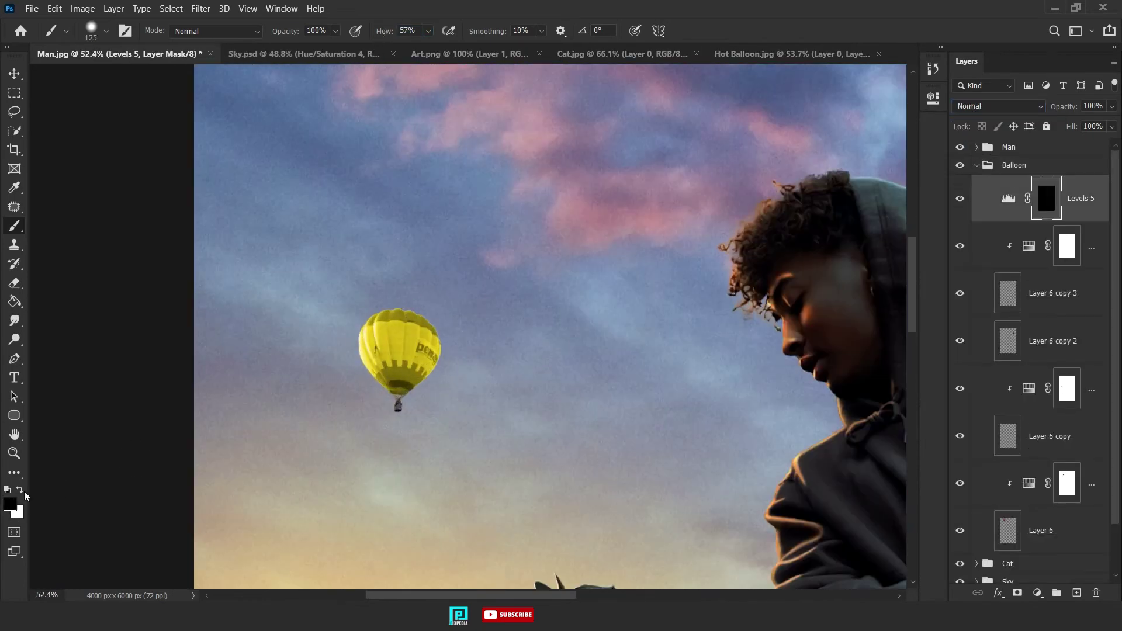
pyautogui.scroll(10, 399, 459)
pyautogui.moveTo(578, 405)
pyautogui.mouseDown()
pyautogui.moveTo(458, 449)
pyautogui.moveTo(530, 332)
pyautogui.moveTo(468, 170)
pyautogui.mouseUp()
pyautogui.hscroll(5, 468, 170)
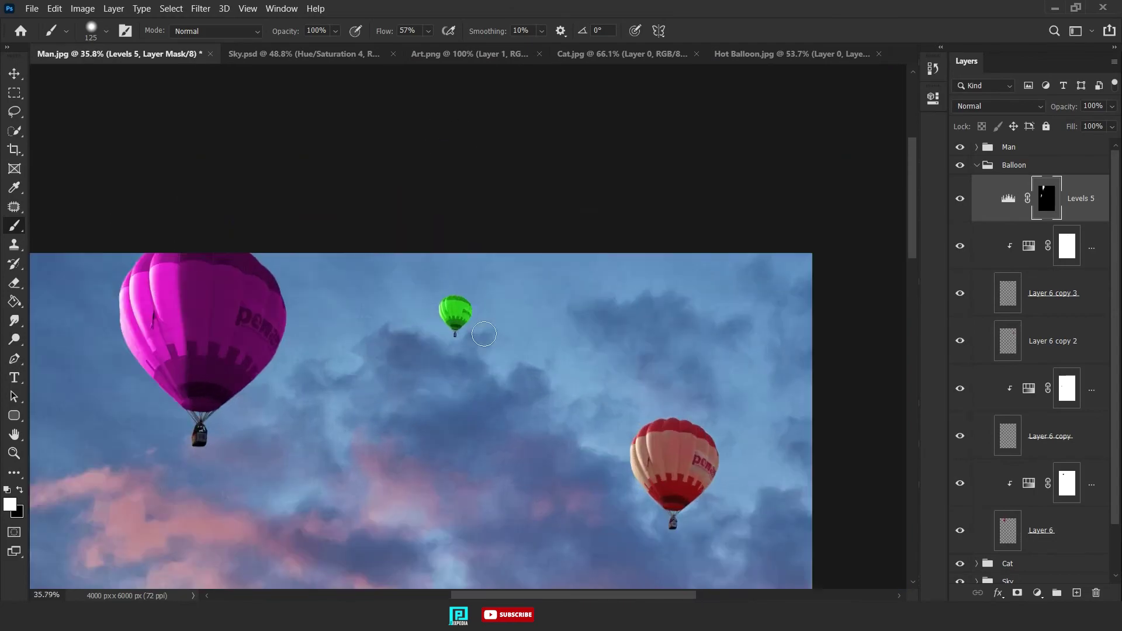
pyautogui.keyDown('alt'); pyautogui.scroll(3, 453, 230); pyautogui.keyUp('alt')
pyautogui.keyDown('alt'); pyautogui.scroll(3, 389, 198); pyautogui.keyUp('alt')
pyautogui.moveTo(585, 175)
pyautogui.mouseDown()
pyautogui.moveTo(561, 135)
pyautogui.moveTo(526, 379)
pyautogui.mouseUp()
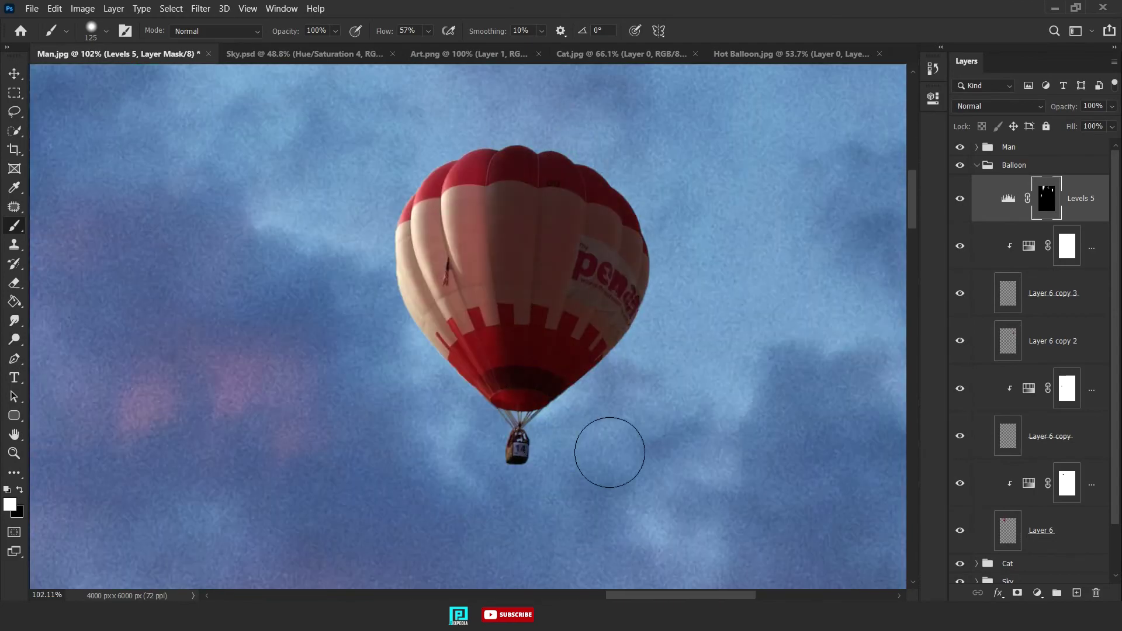
pyautogui.hotkey('ctrl', '0')
# - Add Layer 7 above the Man group with foreground #ff6600 and Linear Dodge (Add) blending
pyautogui.press('v')
pyautogui.click(977, 164)
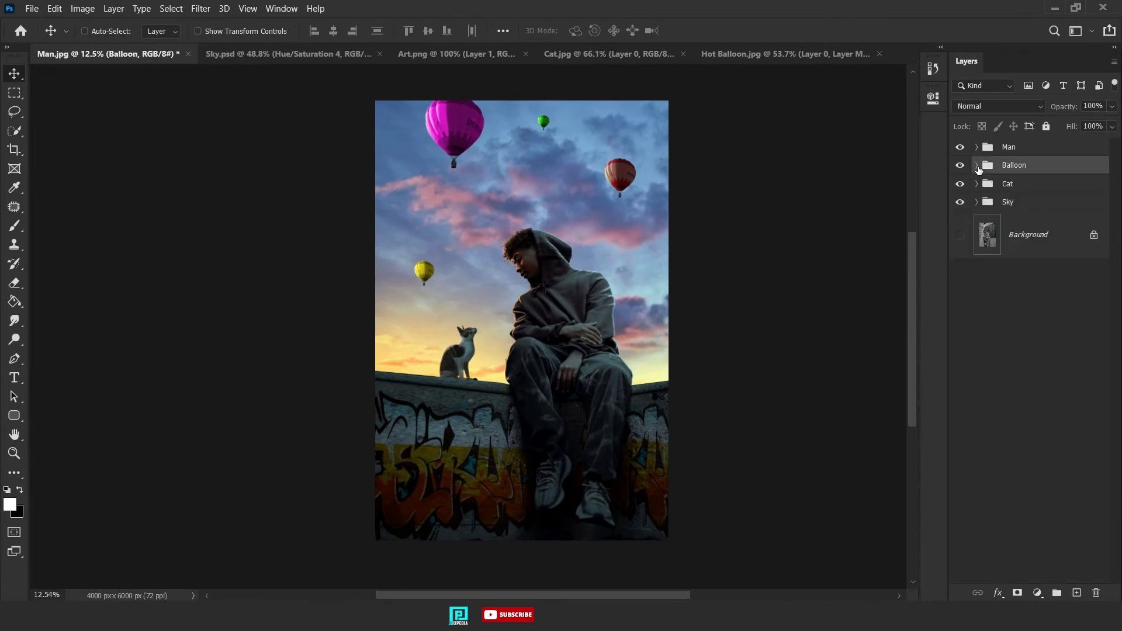
pyautogui.click(1009, 147)
pyautogui.click(1076, 592)
pyautogui.click(10, 504)
pyautogui.write('ff66000')
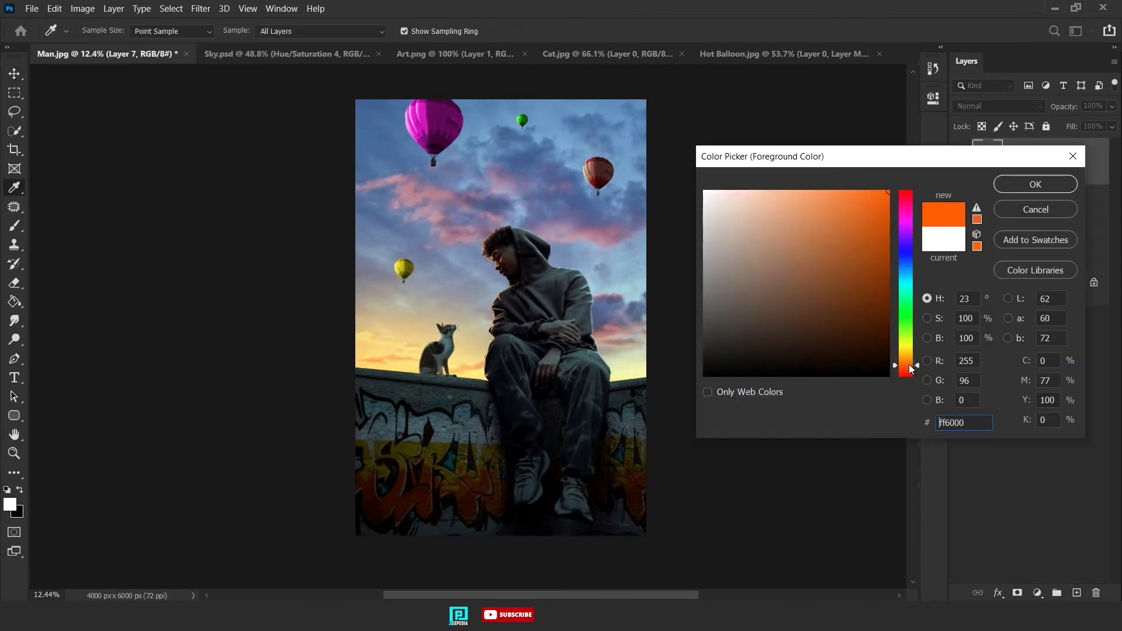
pyautogui.press('Return')
pyautogui.click(998, 106)
pyautogui.click(993, 252)
# - Paint an orange glow on Layer 7, set its fill to 71%, and erase the excess
pyautogui.press('b')
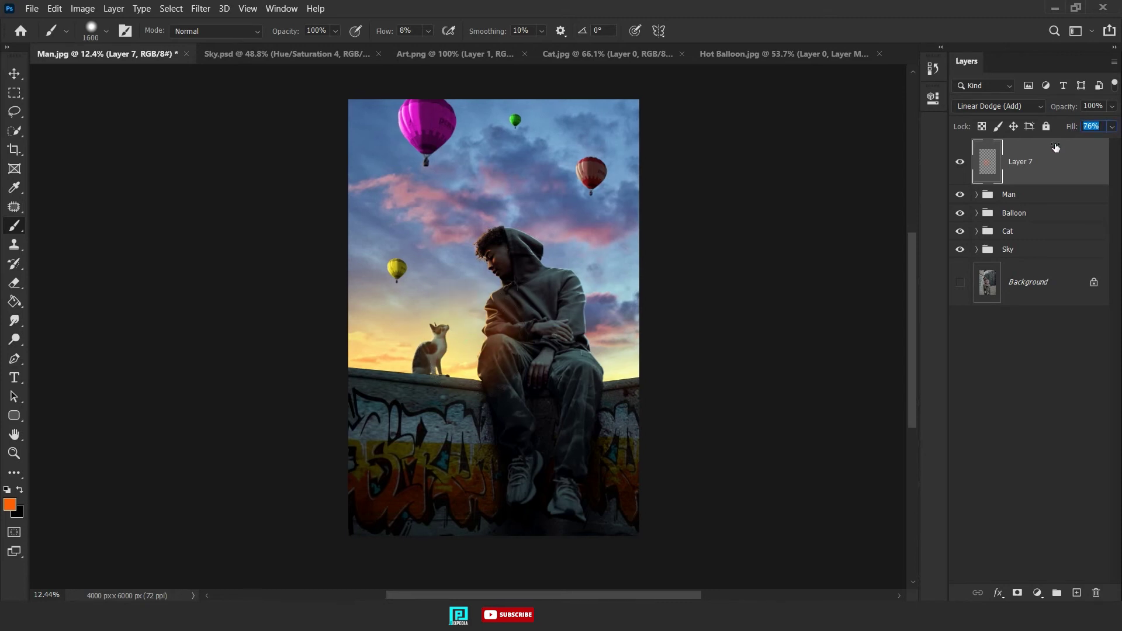
pyautogui.write('71')
pyautogui.press('Return')
pyautogui.keyDown('alt'); pyautogui.scroll(2, 514, 363); pyautogui.keyUp('alt')
pyautogui.press('e')
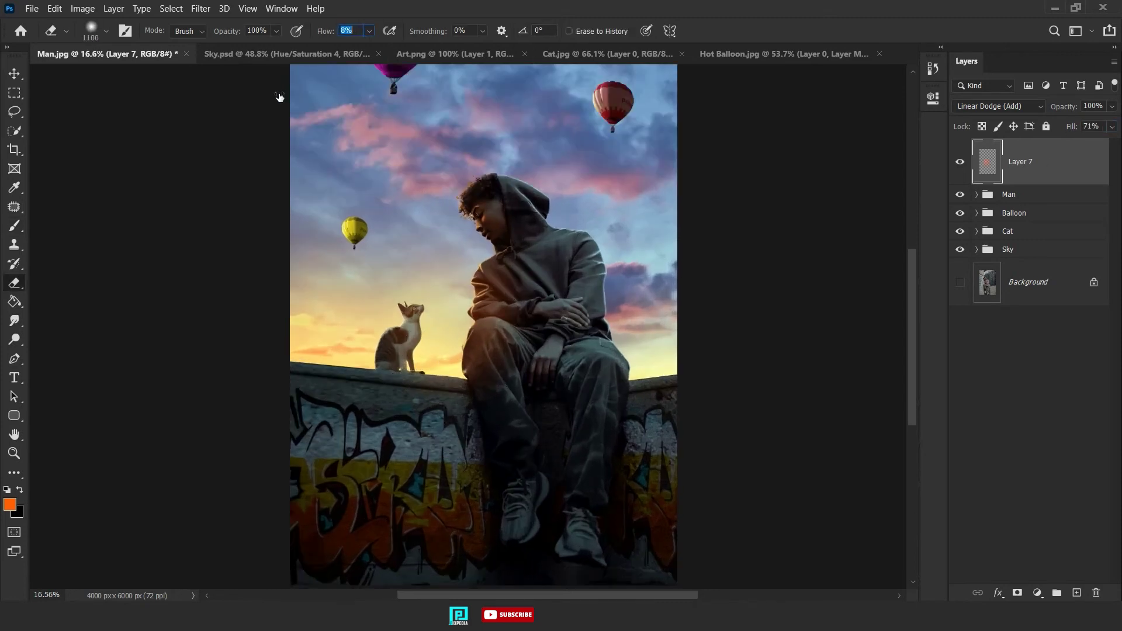
pyautogui.keyDown('alt'); pyautogui.scroll(1, 512, 377); pyautogui.keyUp('alt')
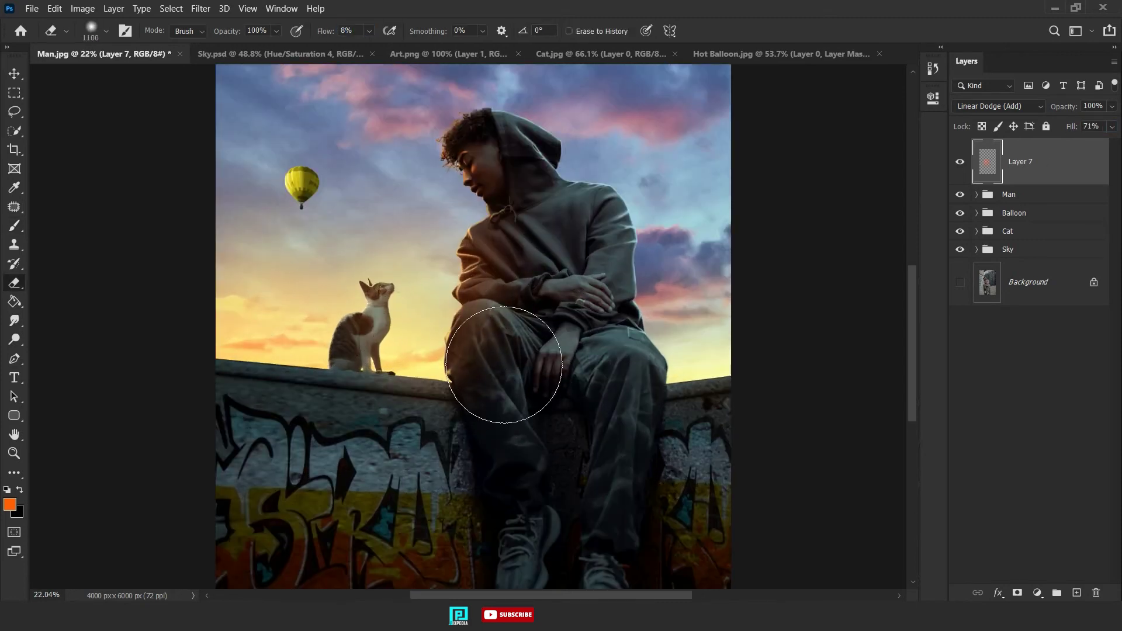
# - Save the document as Man.psd
pyautogui.hotkey('ctrl', 's')
pyautogui.press('Return')
pyautogui.press('Return')
pyautogui.press('v')
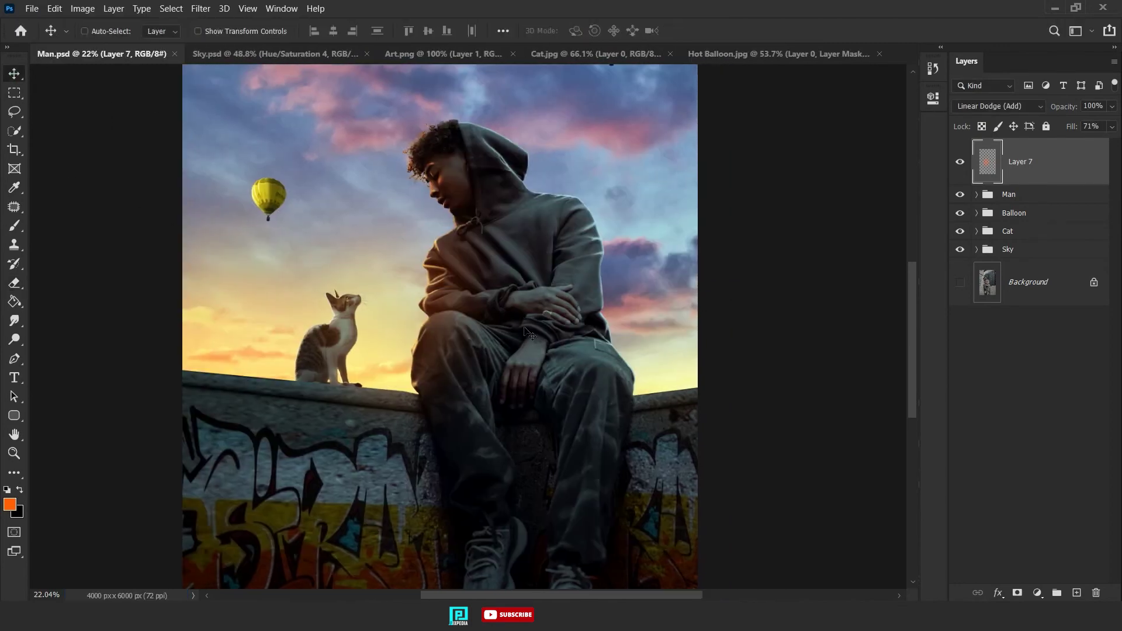
pyautogui.keyDown('alt'); pyautogui.scroll(-2, 529, 334); pyautogui.keyUp('alt')
# - Add a gradient fill layer above the Man group using a black-to-transparent gradient
pyautogui.click(1016, 194)
pyautogui.click(1037, 592)
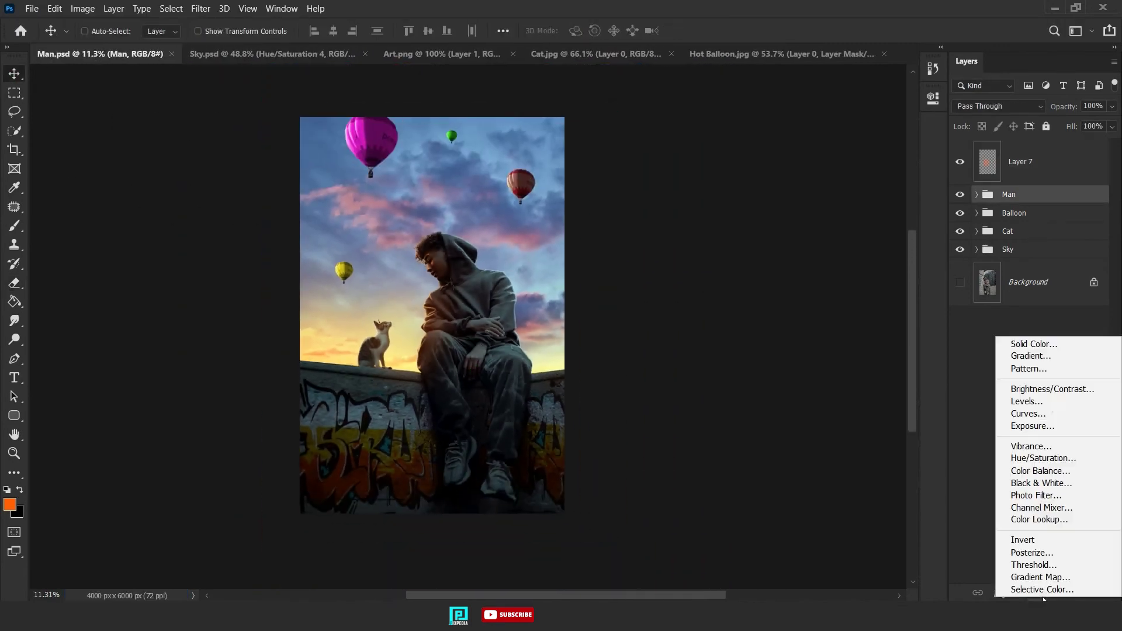
pyautogui.click(1022, 367)
pyautogui.click(902, 143)
pyautogui.click(798, 197)
pyautogui.click(805, 461)
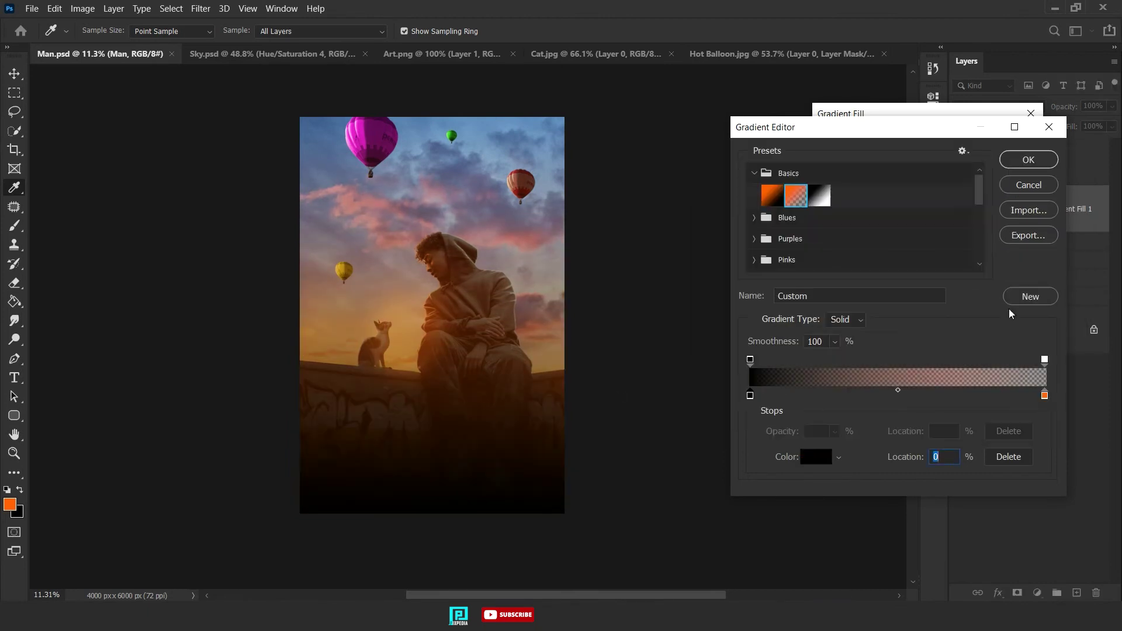
pyautogui.click(1042, 395)
pyautogui.click(816, 456)
pyautogui.click(1034, 183)
pyautogui.click(1010, 162)
# - Make the gradient a reversed, enlarged radial vignette and lower its fill to 90%
pyautogui.click(867, 238)
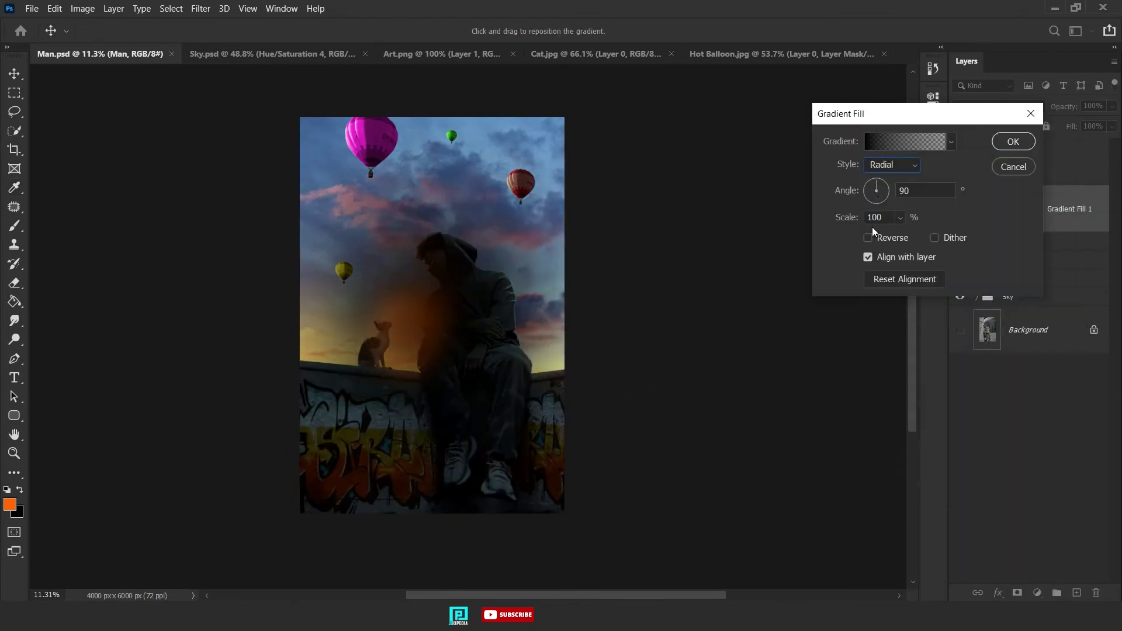
pyautogui.click(891, 165)
pyautogui.click(883, 178)
pyautogui.moveTo(901, 217); pyautogui.dragTo(906, 224)
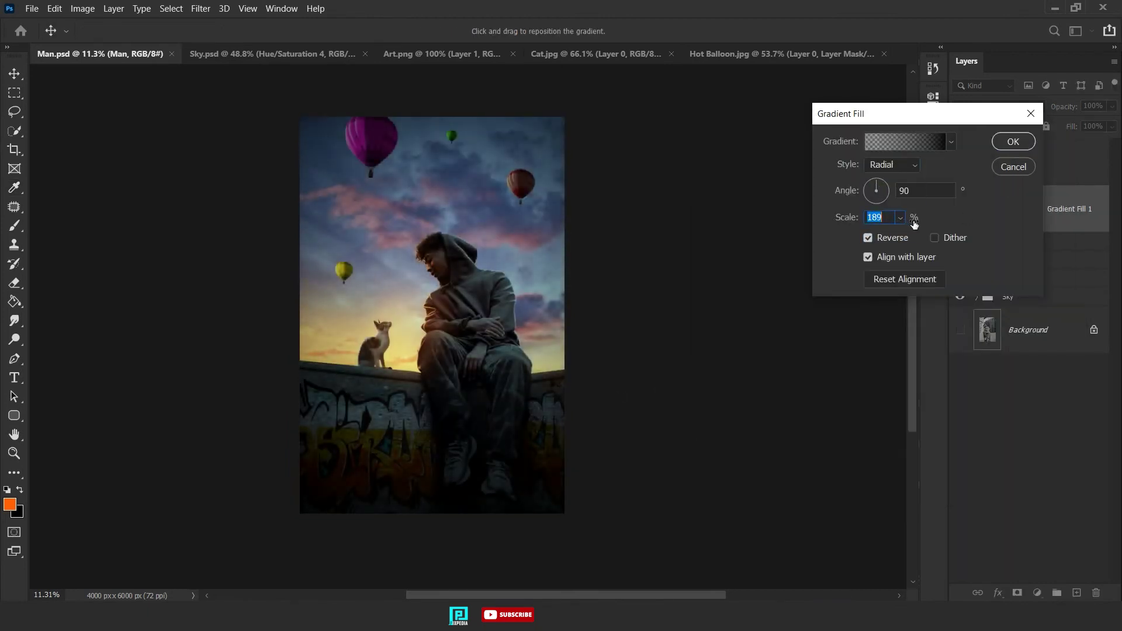
pyautogui.press('Return')
pyautogui.moveTo(1071, 127); pyautogui.dragTo(1064, 115)
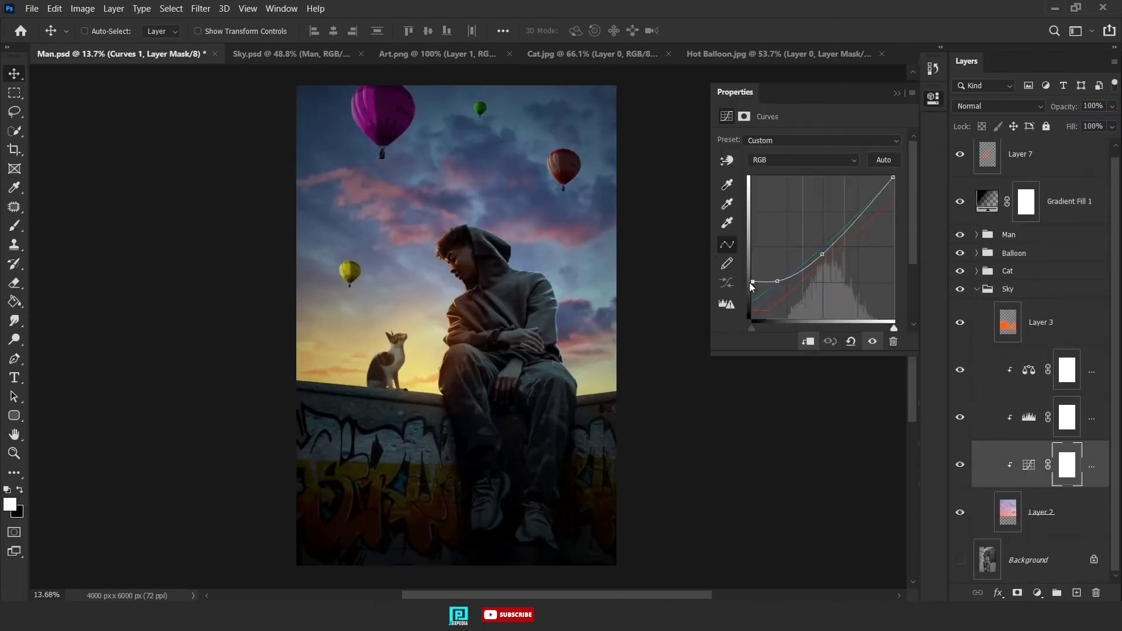
# - Switch the curve to the Blue channel and paint black to clear the vignette from the balloon edge
pyautogui.click(803, 160)
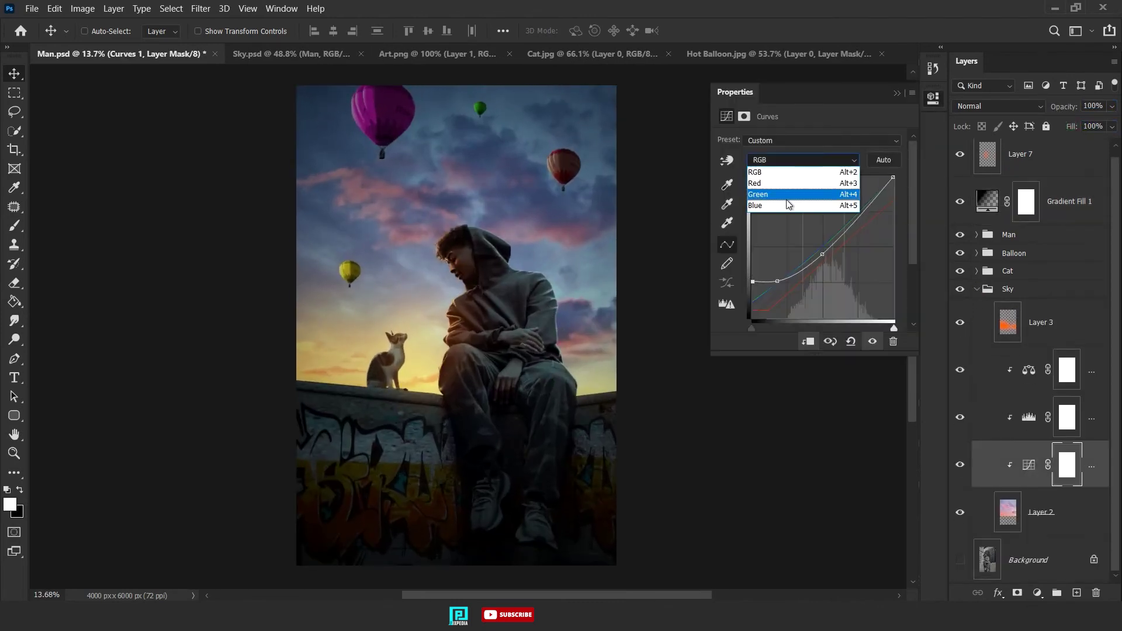
pyautogui.click(783, 206)
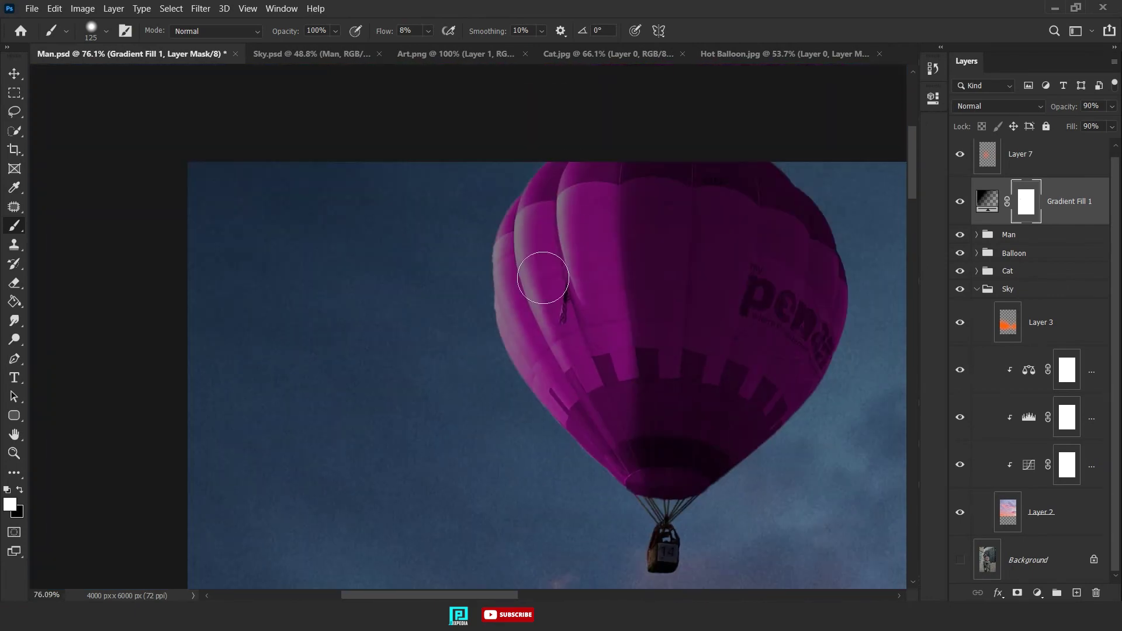
pyautogui.press('x')
pyautogui.moveTo(534, 271)
pyautogui.mouseDown()
pyautogui.moveTo(528, 368)
pyautogui.moveTo(633, 483)
pyautogui.mouseUp()
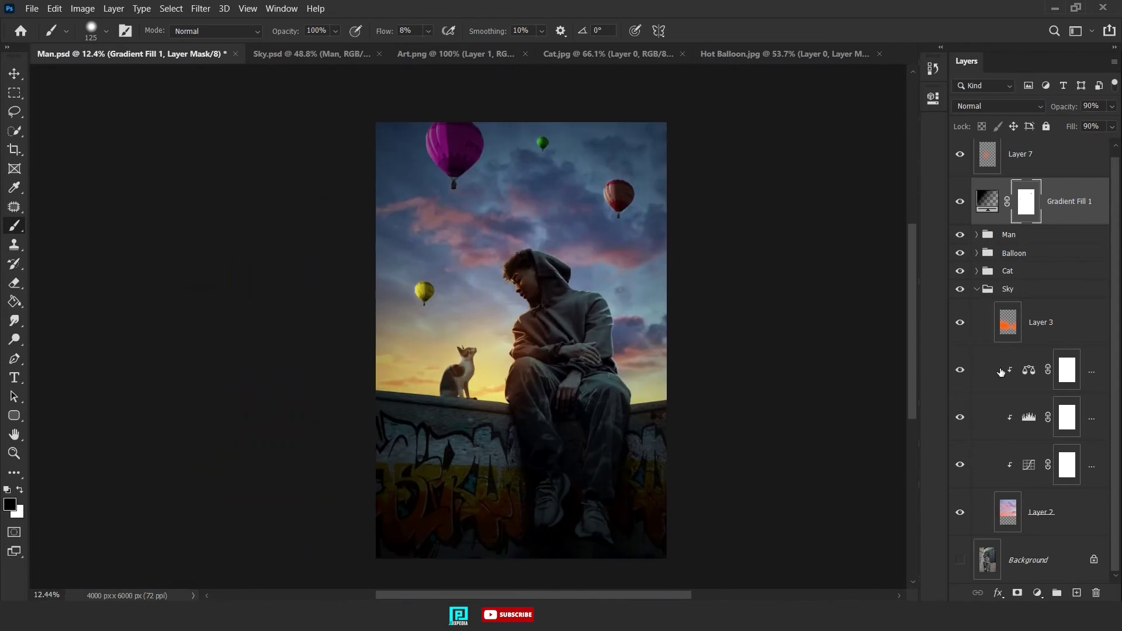
# - Convert sky Layer 2 to a smart object and apply a 3.3 px Gaussian Blur
pyautogui.click(1040, 512)
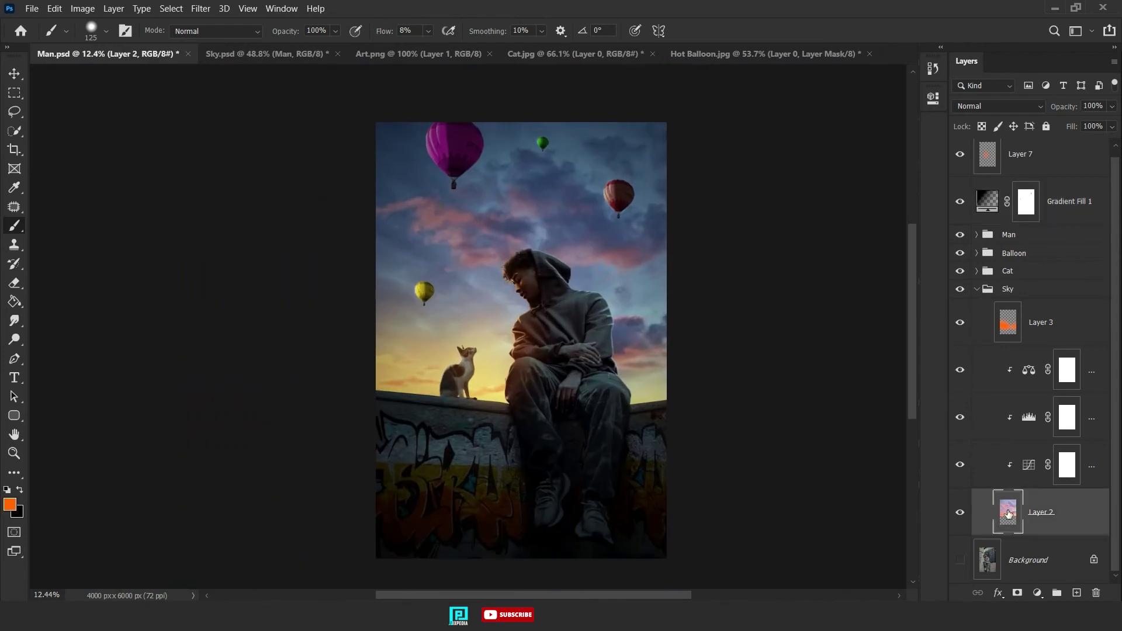
pyautogui.rightClick(1040, 512)
pyautogui.click(917, 117)
pyautogui.click(200, 8)
pyautogui.click(409, 216)
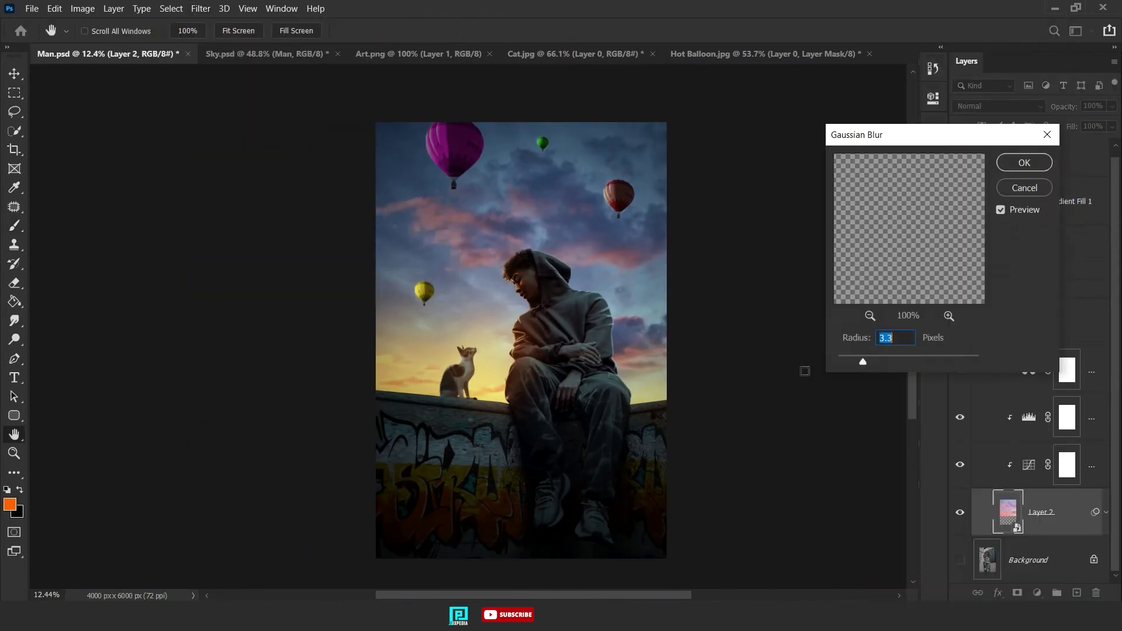
pyautogui.click(1024, 162)
# - Collapse the Sky and Man groups and select Layer 7 at the top of the stack
pyautogui.click(1046, 320)
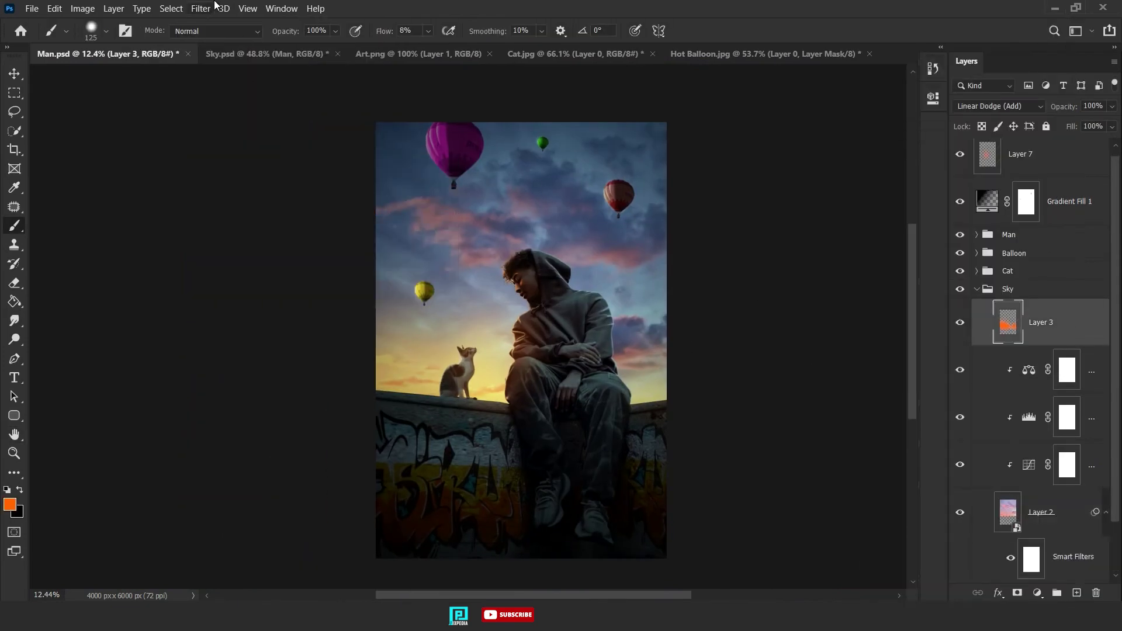
pyautogui.press('b')
pyautogui.click(976, 242)
pyautogui.scroll(-3, 993, 409)
pyautogui.click(1005, 390)
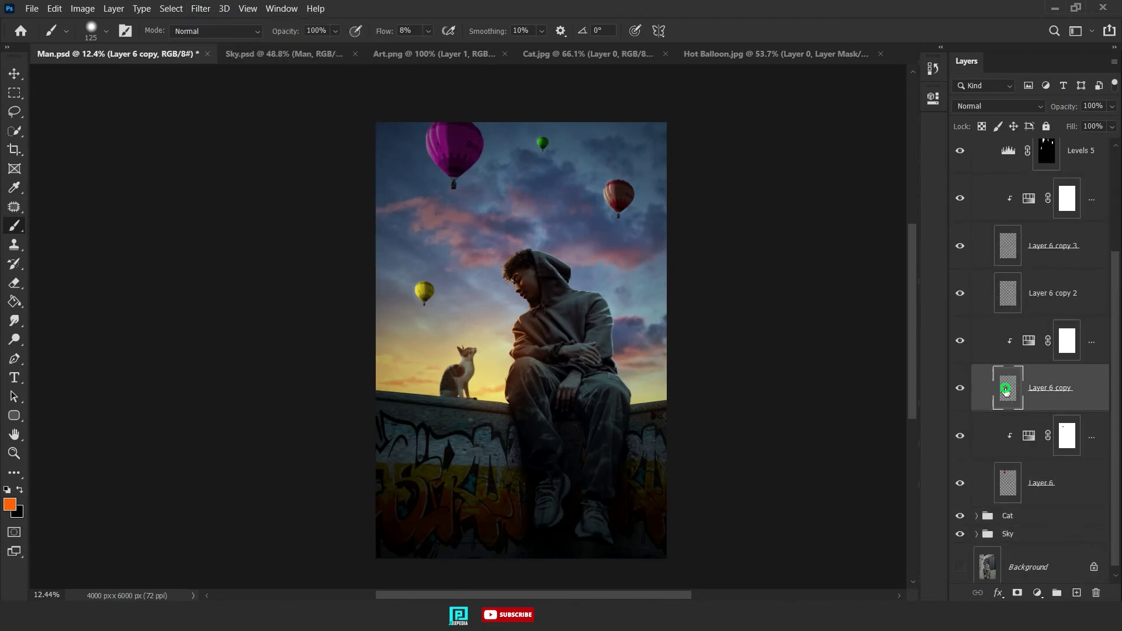
pyautogui.click(1040, 293)
pyautogui.click(200, 8)
pyautogui.click(257, 20)
pyautogui.click(1051, 246)
pyautogui.scroll(2, 1028, 292)
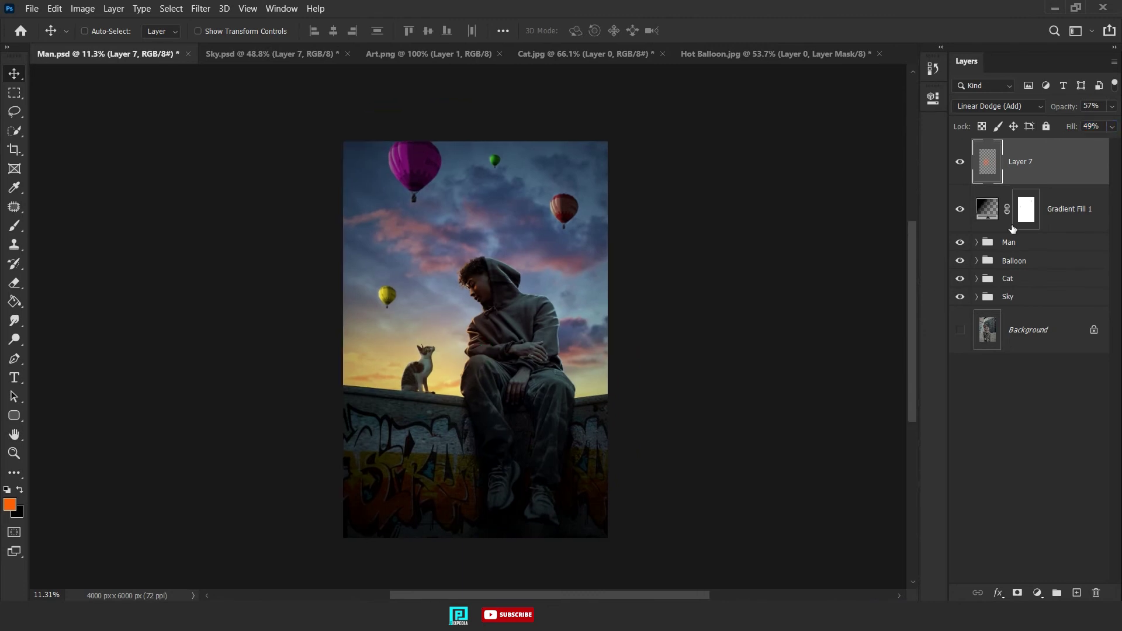
# - Create Layer 8 and set up a yellow-orange brush to paint a soft glow
pyautogui.click(1076, 592)
pyautogui.press('b')
pyautogui.click(9, 505)
pyautogui.click(911, 356)
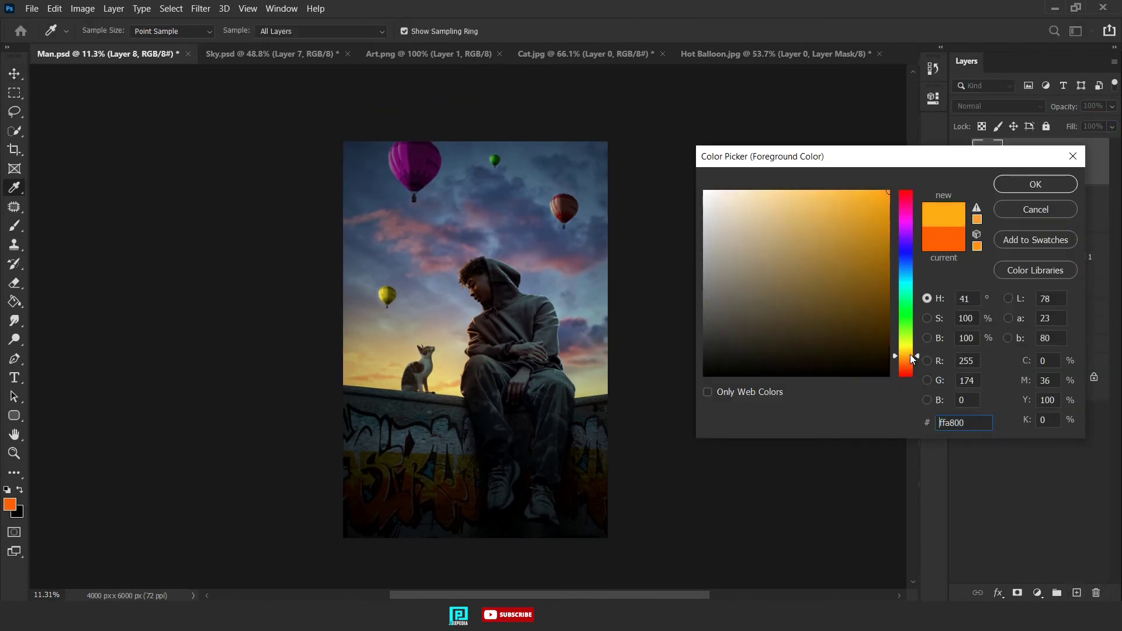
pyautogui.click(1018, 183)
pyautogui.rightClick(460, 358)
pyautogui.press('Return')
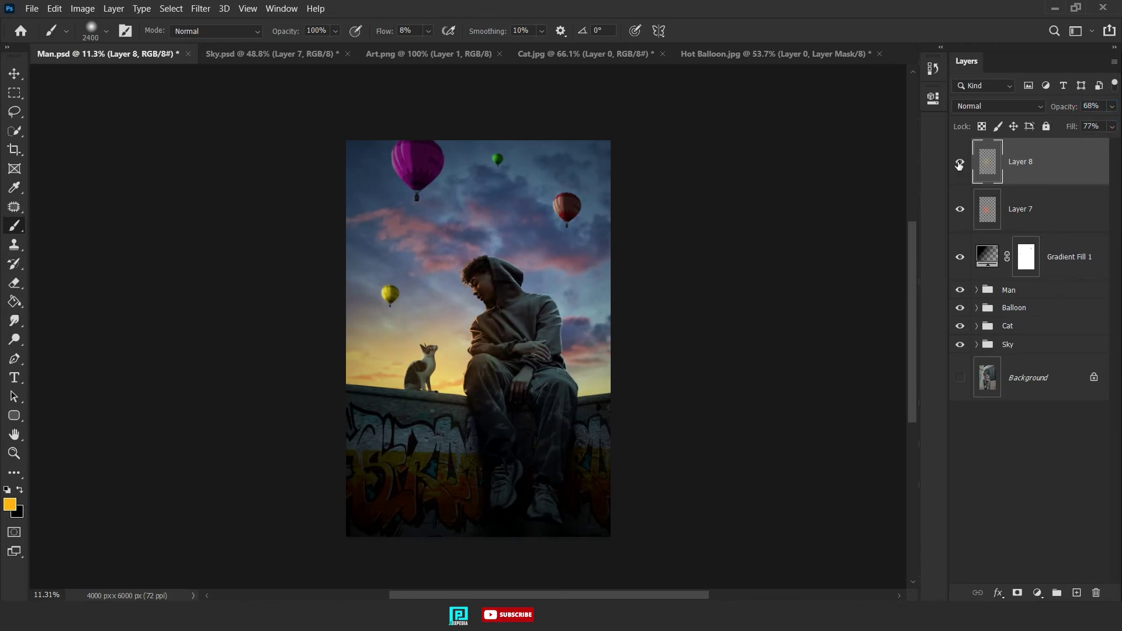
# - Erase the glow from over the cat, then select Layer 7 below
pyautogui.press('z')
pyautogui.moveTo(379, 374); pyautogui.dragTo(444, 374)
pyautogui.press('e')
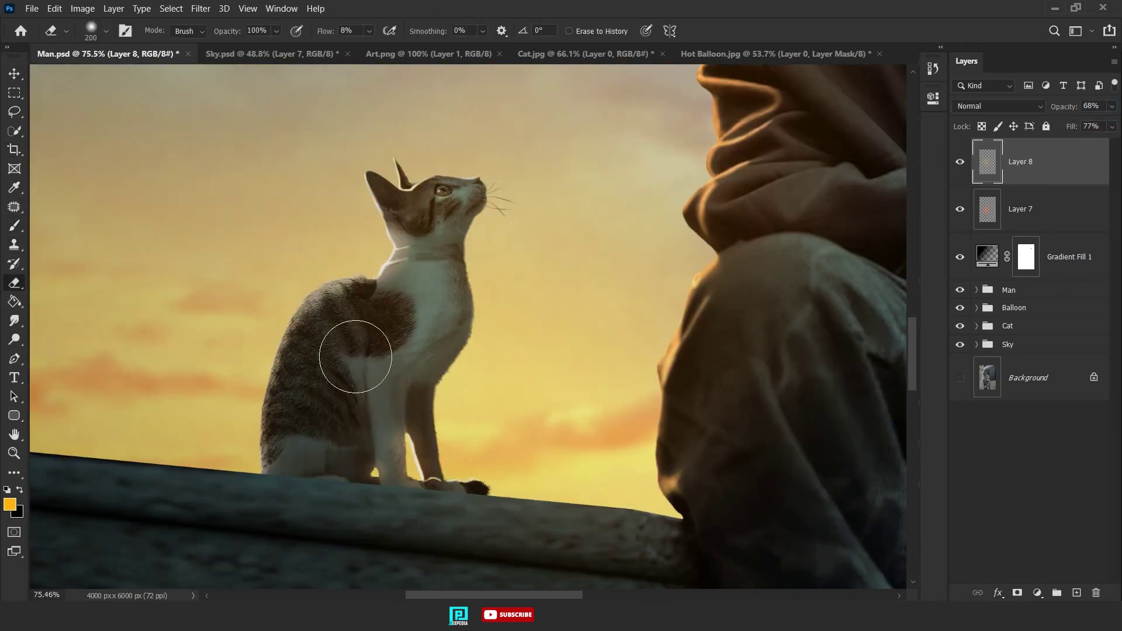
pyautogui.hotkey('alt', '[')
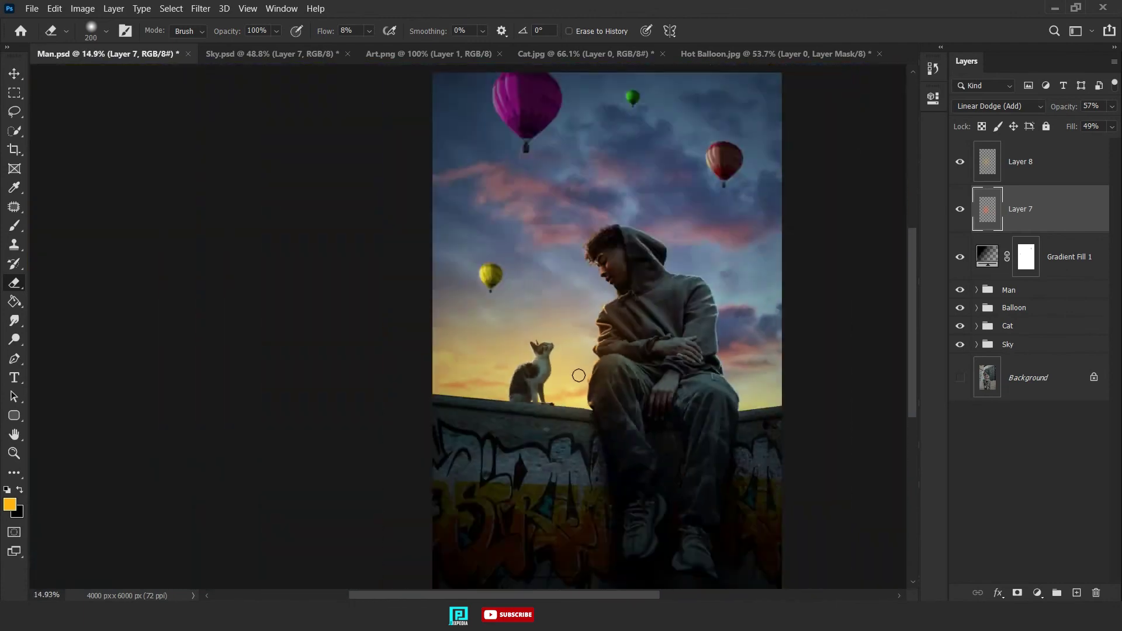
# - Scale the Cat group up to about 118%
pyautogui.hotkey('ctrl', 't')
pyautogui.scroll(2, 408, 338)
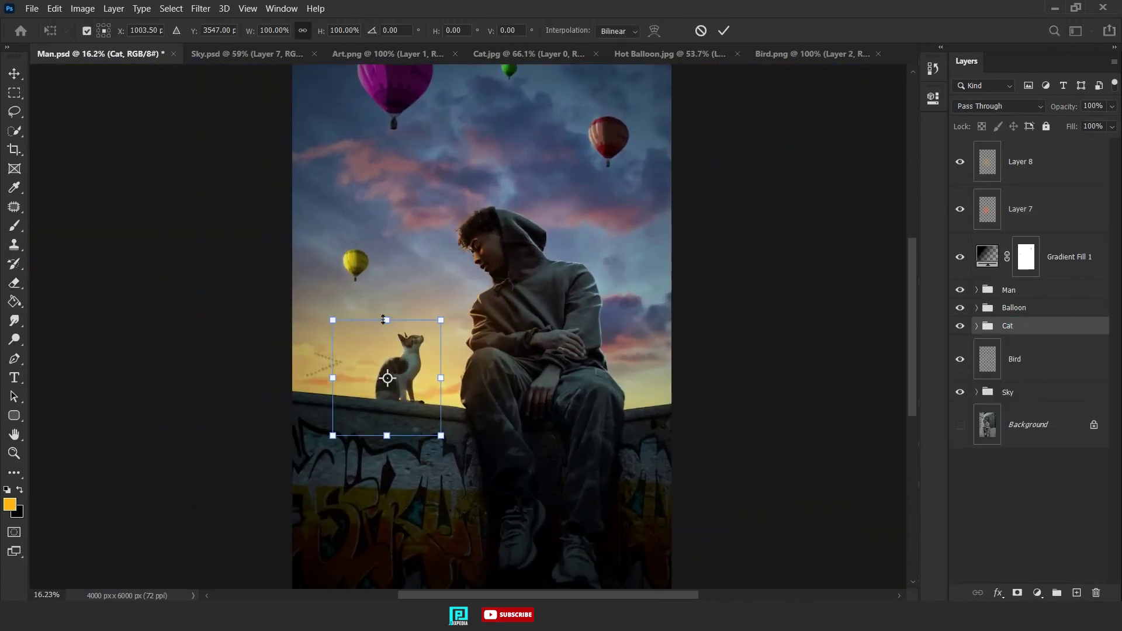
pyautogui.moveTo(387, 319); pyautogui.dragTo(385, 305)
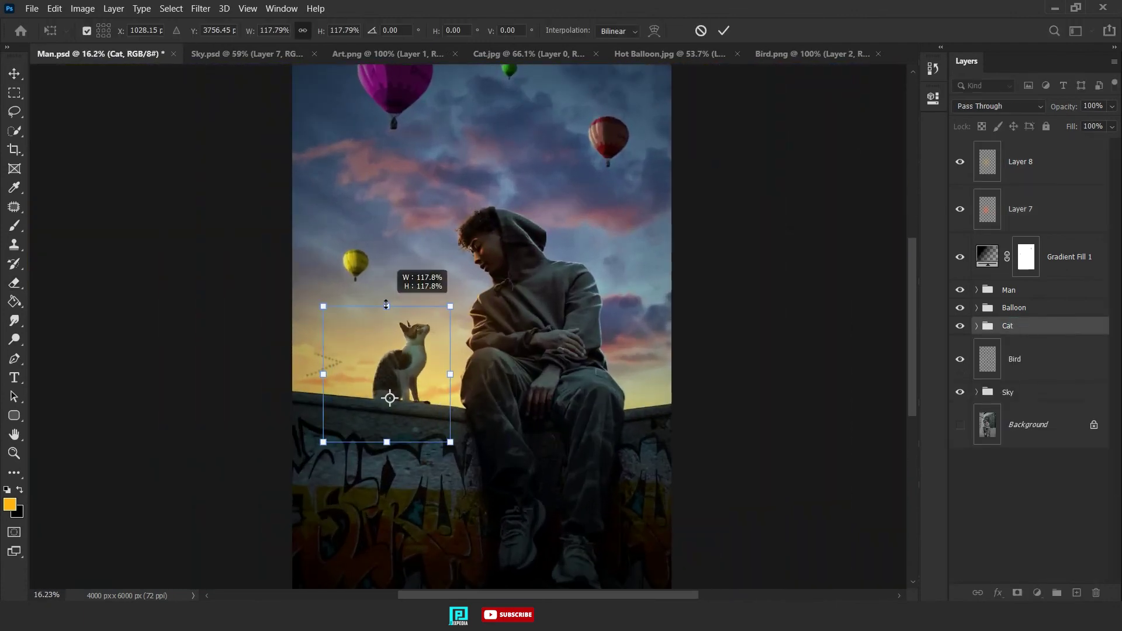
pyautogui.press('Return')
pyautogui.scroll(-2, 682, 127)
pyautogui.scroll(1, 585, 175)
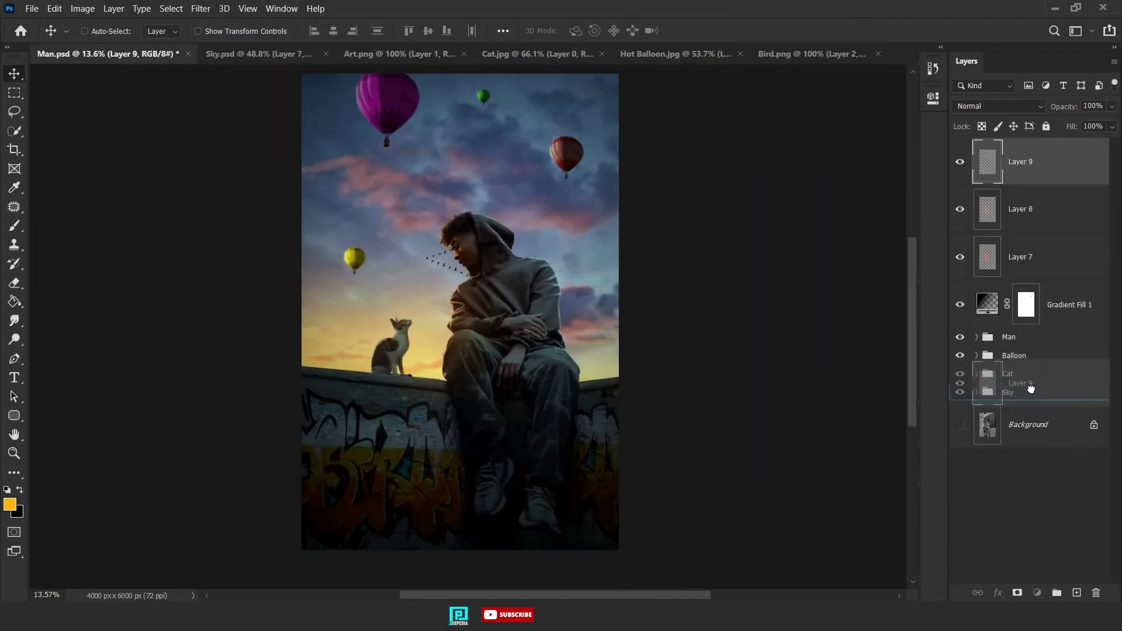
# - Bring in the bird flock from Bird.png, flip it horizontally, shrink to about 64%, and place it near the cat
pyautogui.moveTo(1042, 172); pyautogui.dragTo(1027, 374)
pyautogui.hotkey('ctrl', 't')
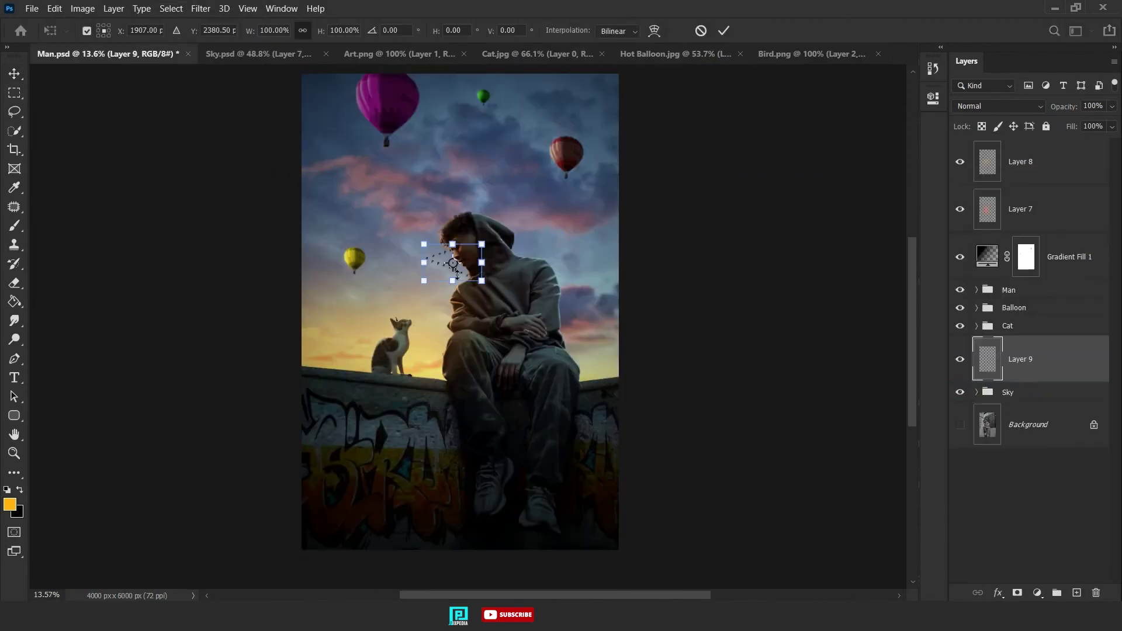
pyautogui.rightClick(420, 309)
pyautogui.click(463, 611)
pyautogui.moveTo(473, 322); pyautogui.dragTo(594, 262)
pyautogui.scroll(2, 569, 349)
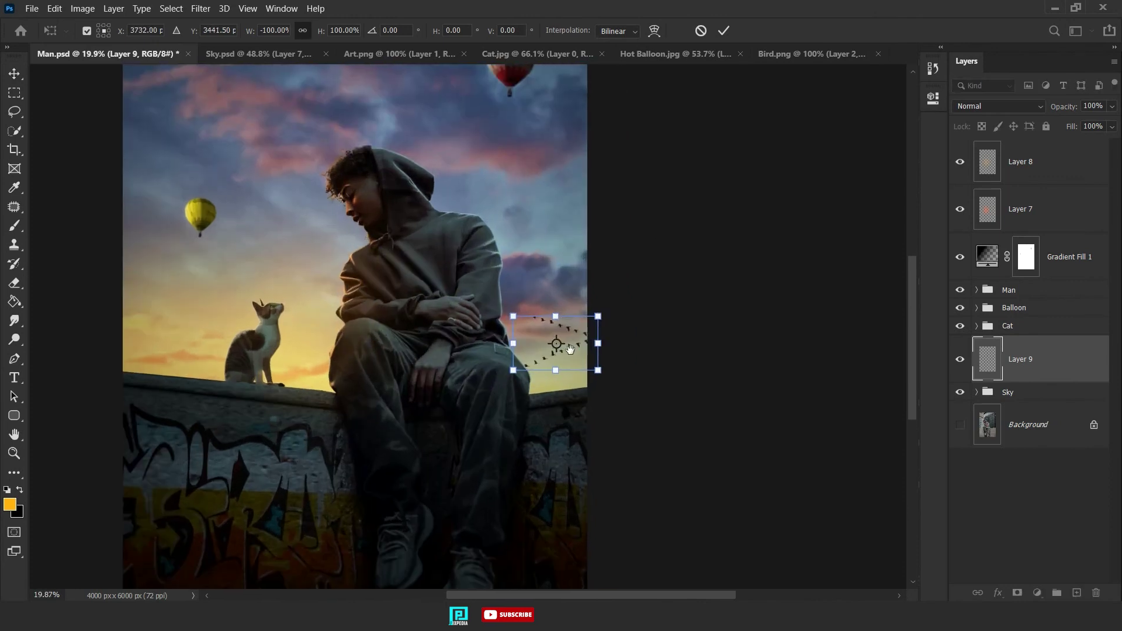
pyautogui.moveTo(556, 316); pyautogui.dragTo(545, 325)
pyautogui.press('Return')
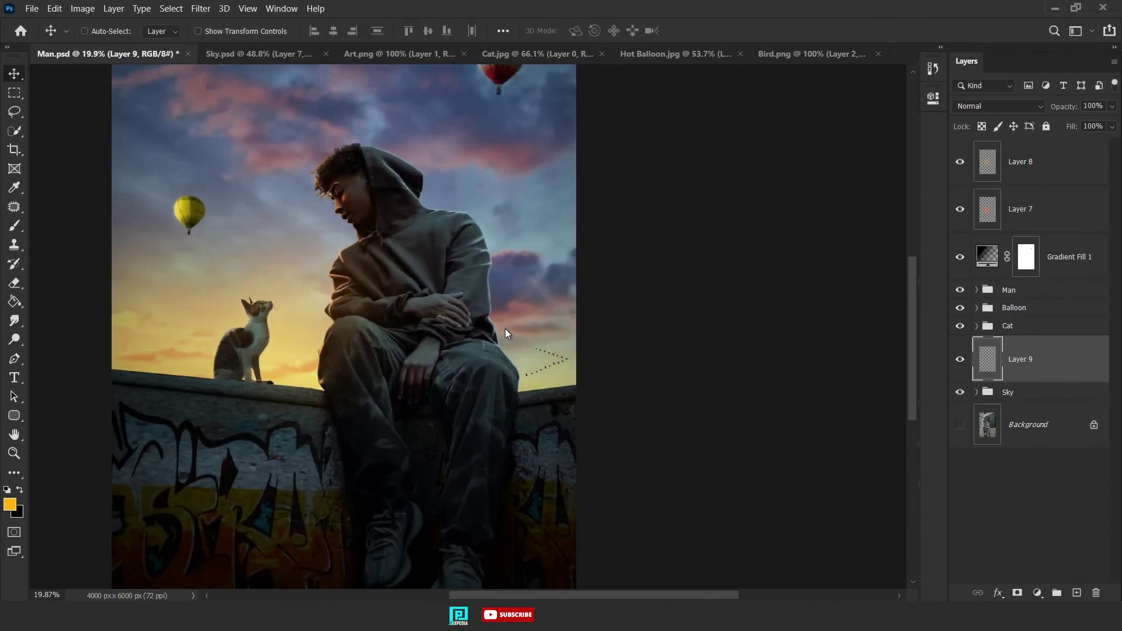
pyautogui.scroll(-3, 563, 353)
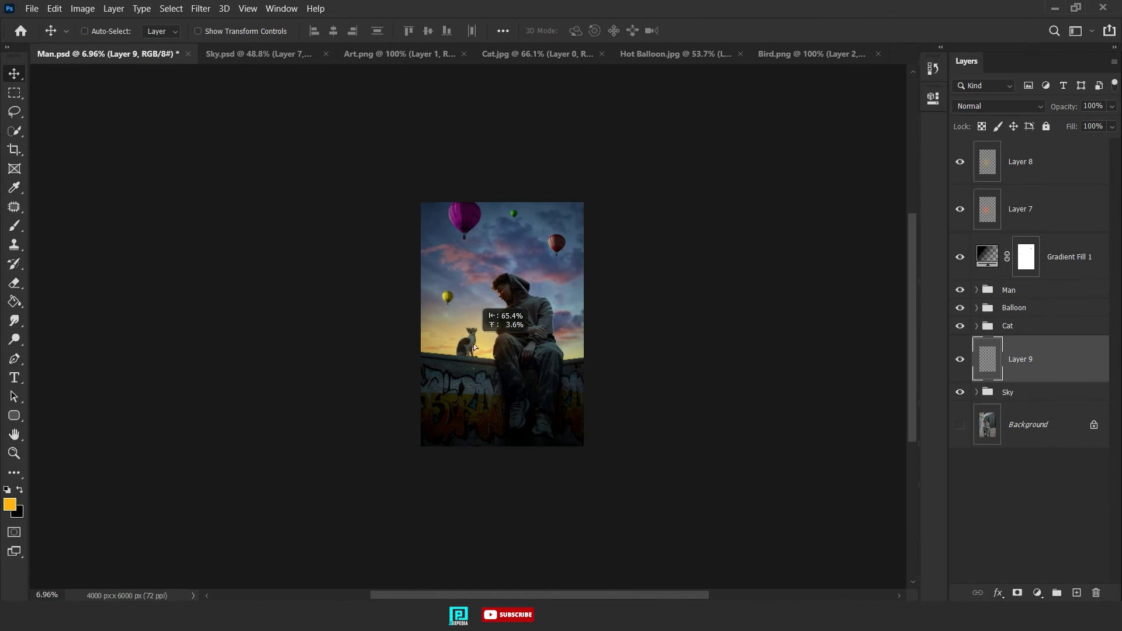
pyautogui.moveTo(437, 343); pyautogui.dragTo(432, 324)
# - Apply a Gaussian Blur to the birds and rename their layer Bird
pyautogui.click(201, 9)
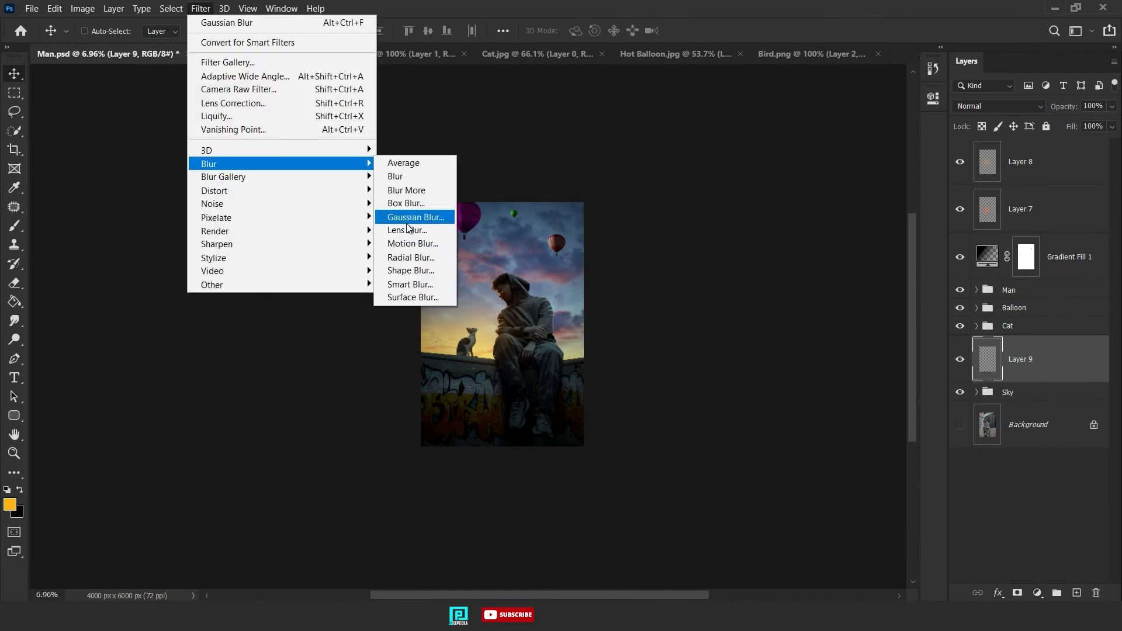
pyautogui.click(413, 218)
pyautogui.press('Return')
pyautogui.scroll(2, 449, 370)
pyautogui.scroll(2, 449, 370)
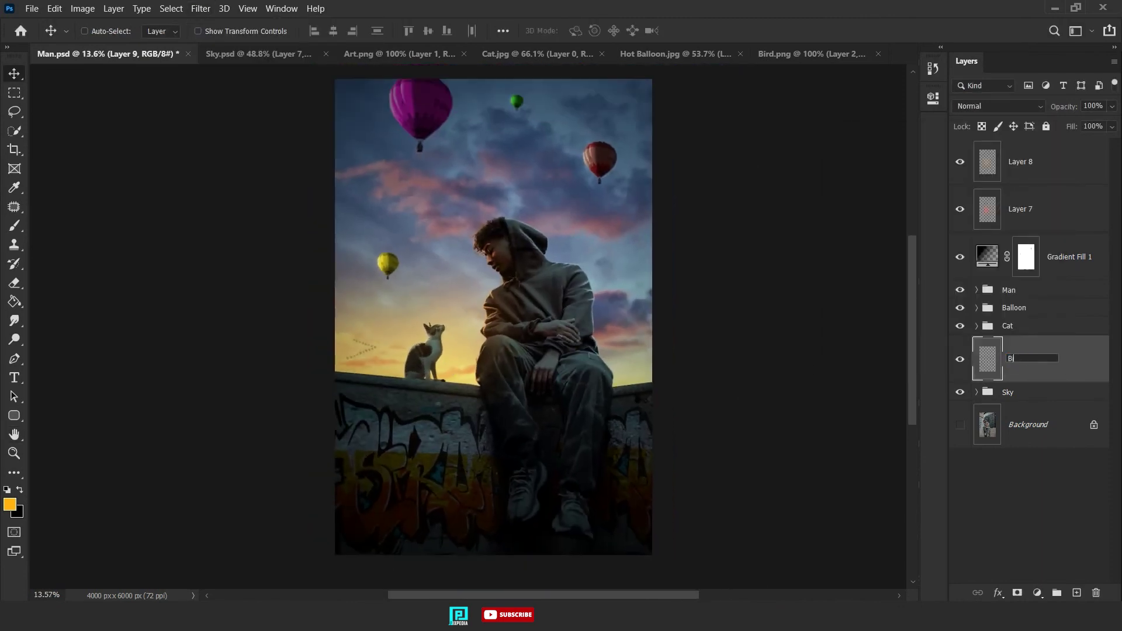
pyautogui.write('ird')
pyautogui.press('Return')
# - Stamp all visible layers into a merged copy and, in Camera Raw, set exposure to -0.40 with slightly more contrast
pyautogui.hotkey('ctrl', 'shift', 'alt', 'e')
pyautogui.click(201, 8)
pyautogui.click(222, 87)
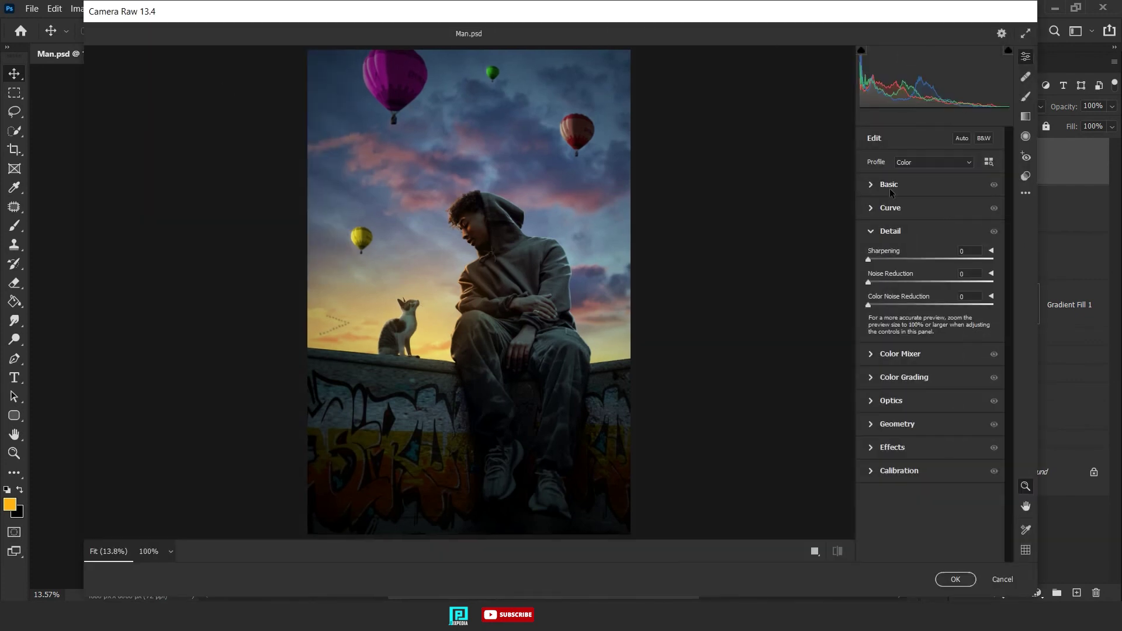
pyautogui.click(888, 184)
pyautogui.moveTo(931, 276); pyautogui.dragTo(924, 276)
pyautogui.moveTo(930, 294); pyautogui.dragTo(940, 312)
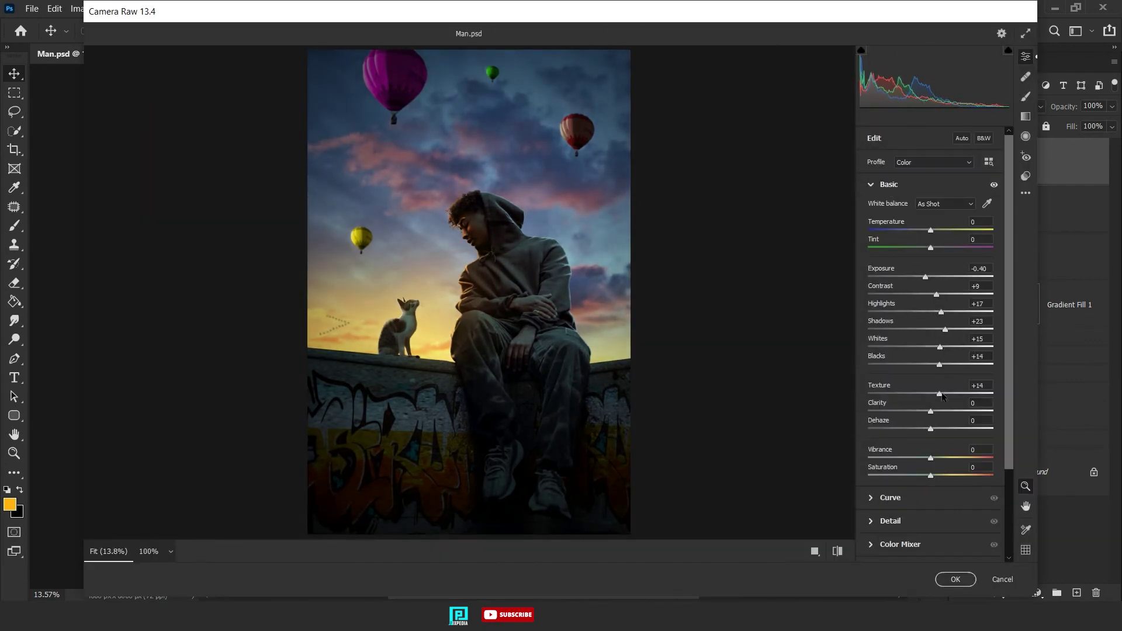
# - Add sharpening in Detail and adjust the Calibration settings to boost magentas
pyautogui.scroll(-2, 939, 460)
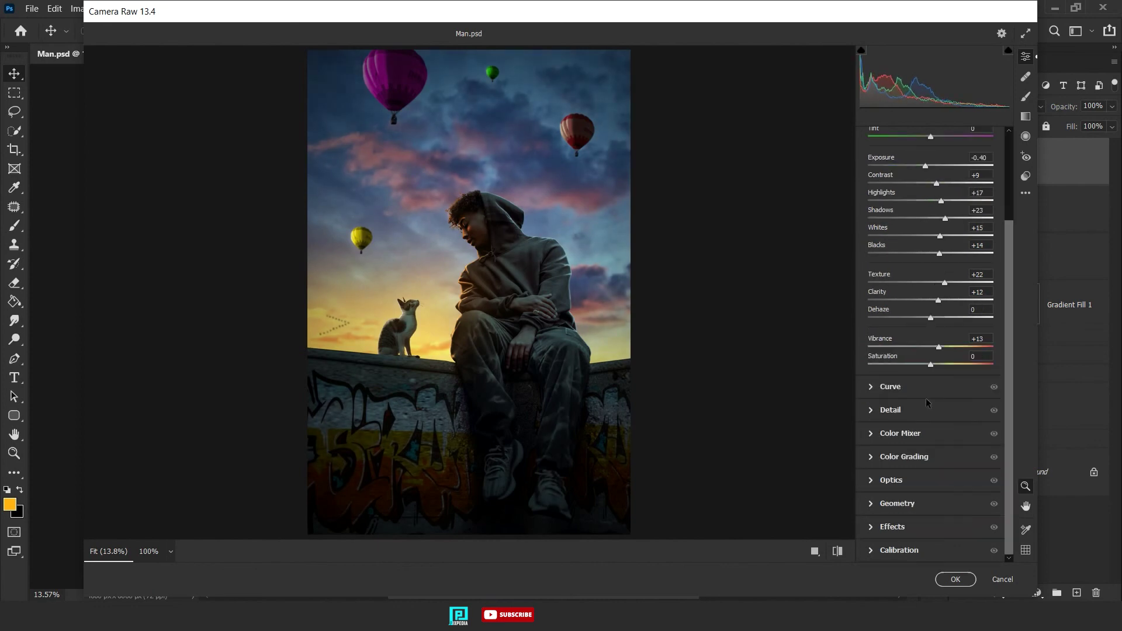
pyautogui.click(891, 411)
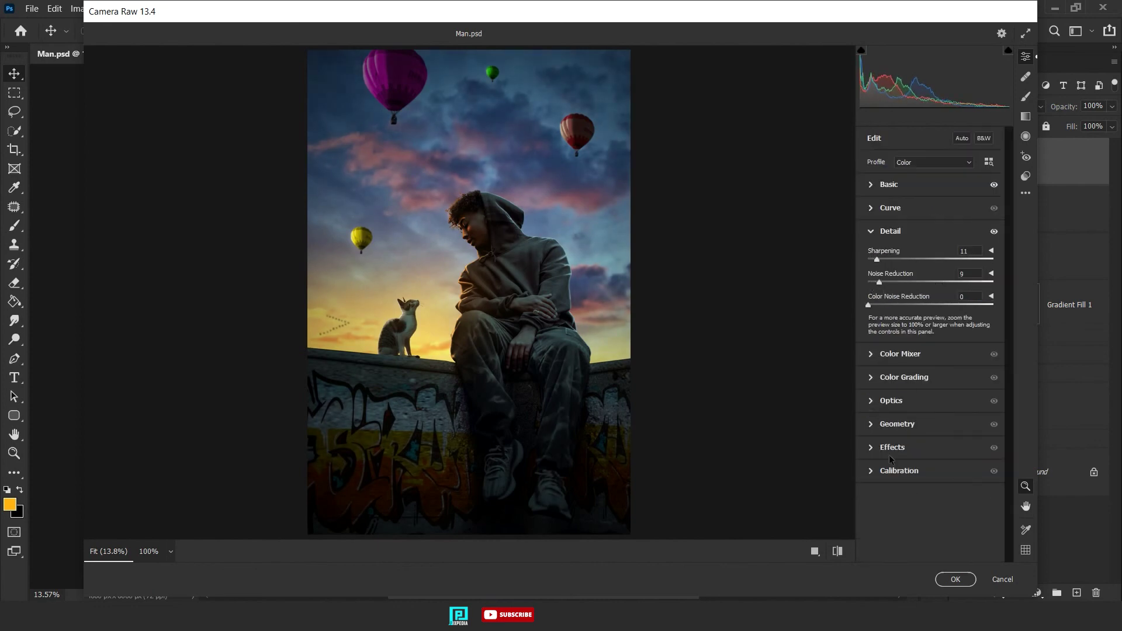
pyautogui.click(897, 470)
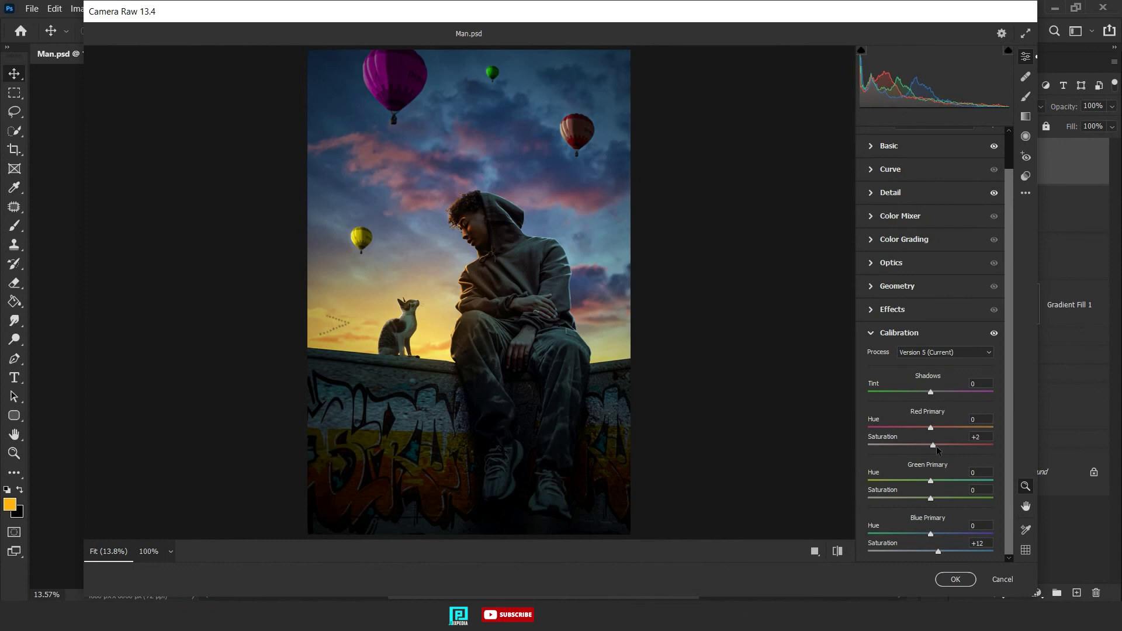
pyautogui.scroll(1, 947, 393)
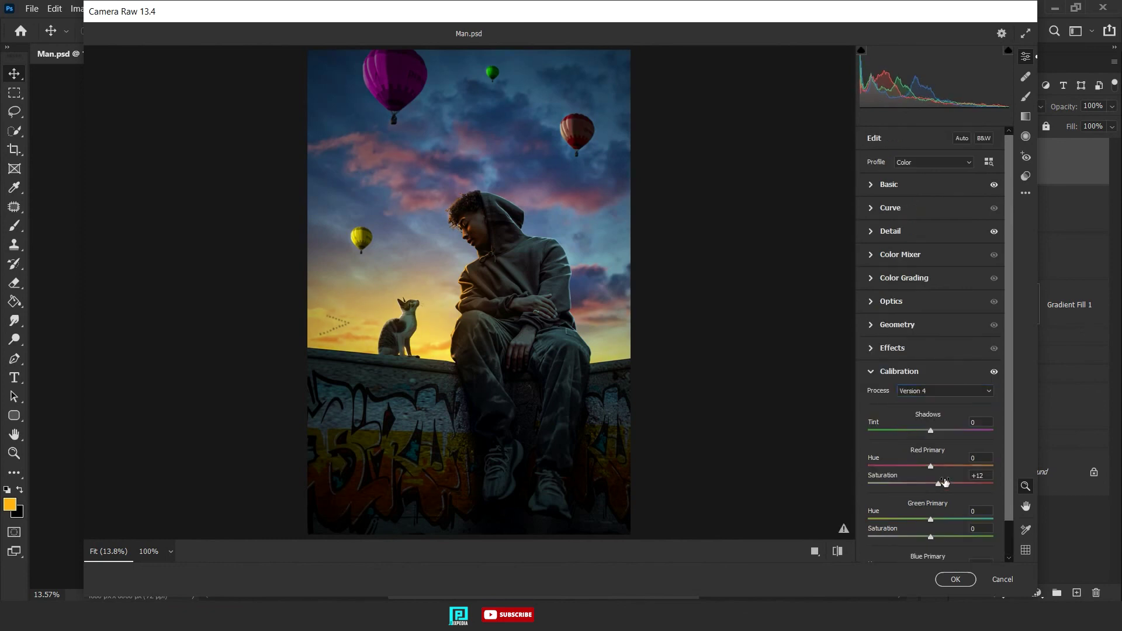
pyautogui.click(899, 371)
# - Set Shadows +23, Vibrance +13, Magenta saturation +36 and a -13 vignette
pyautogui.click(888, 184)
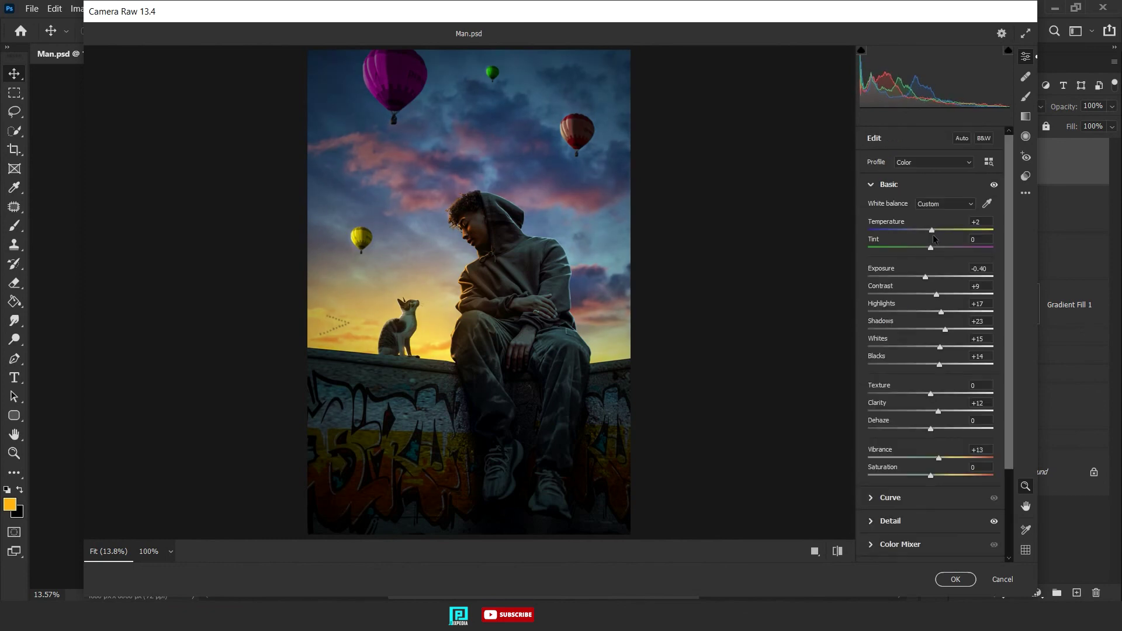
pyautogui.scroll(-2, 931, 243)
pyautogui.click(883, 476)
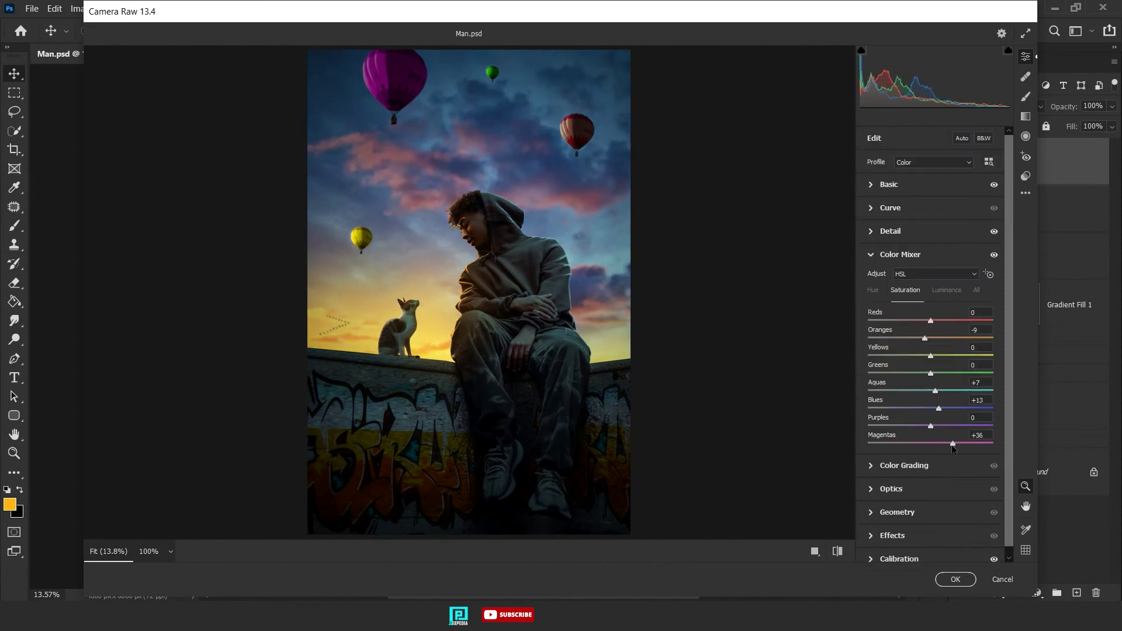
pyautogui.click(892, 535)
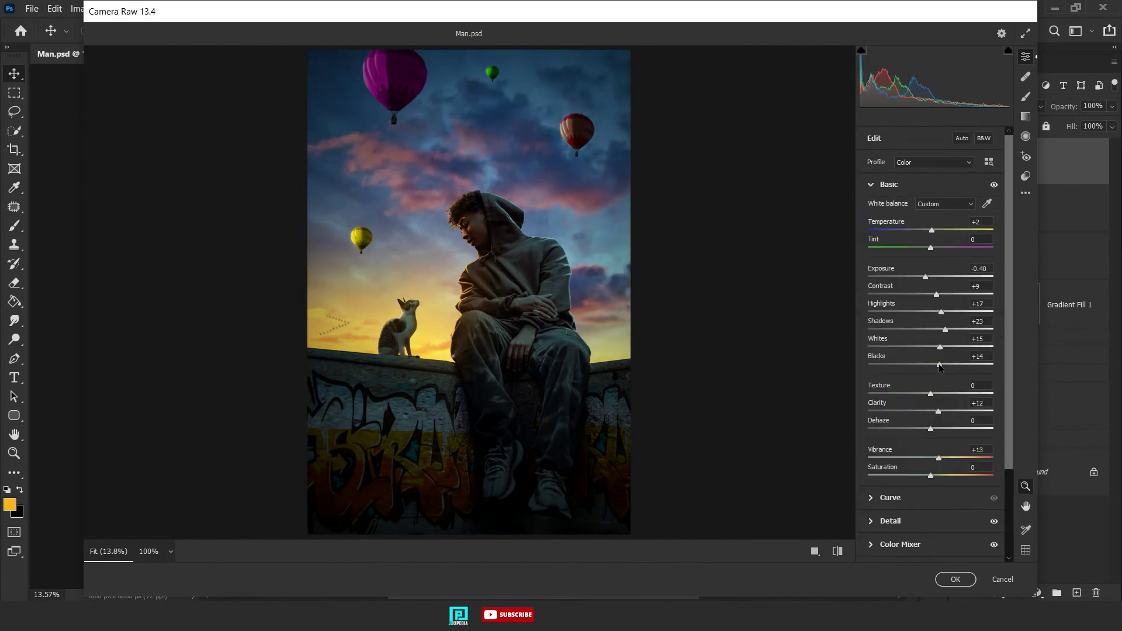
pyautogui.click(870, 185)
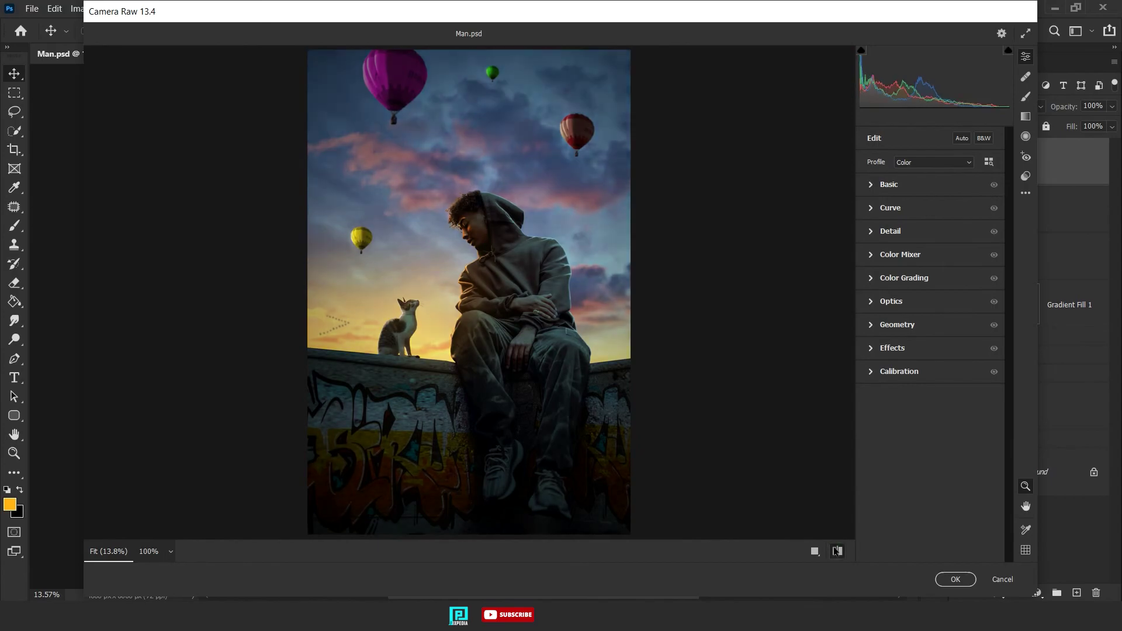
# - Confirm the Camera Raw filter to apply its adjustments to the merged composite layer
pyautogui.click(955, 579)
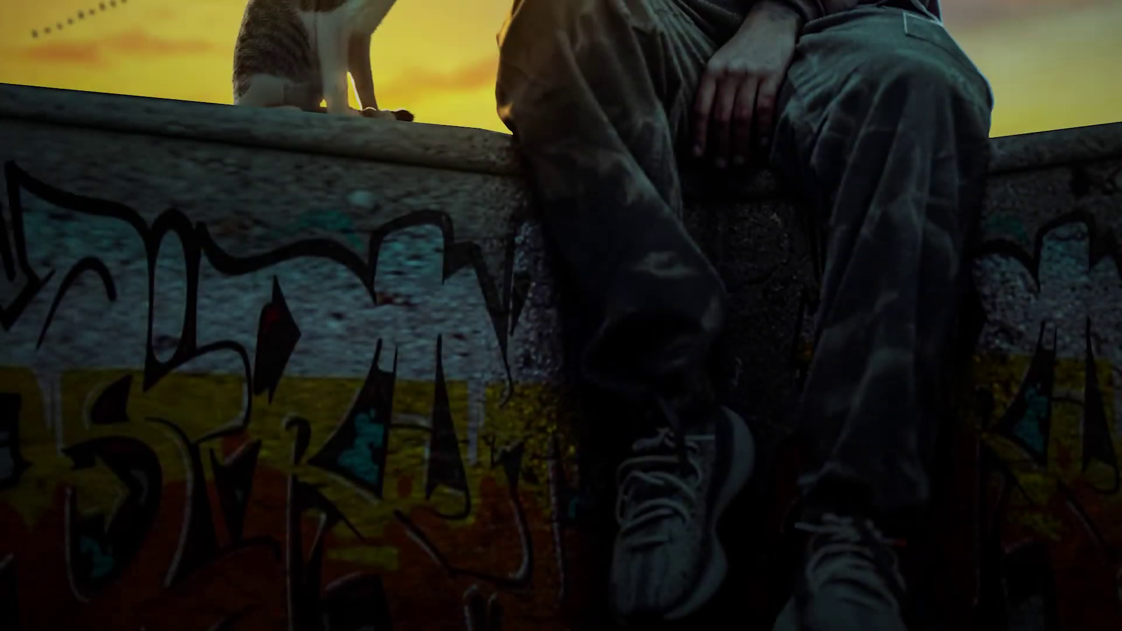